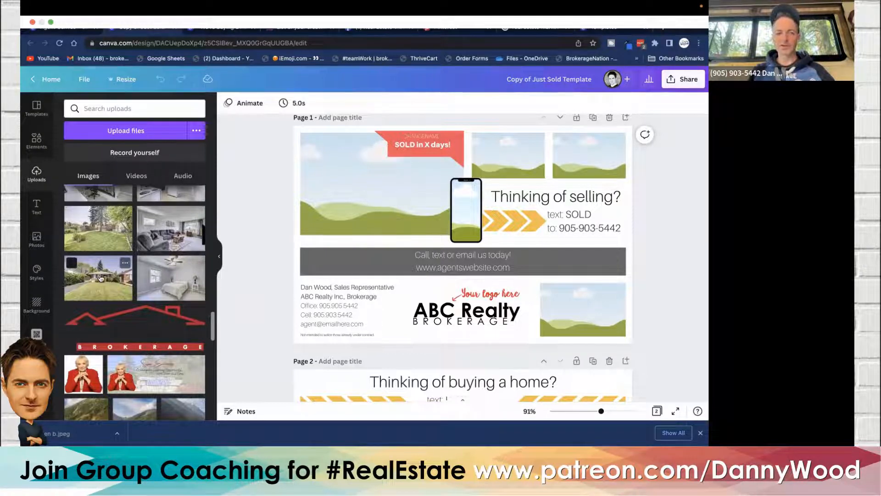
- Place the house exterior photo from the uploads into the large image frame on page 1
drag(101, 278, 351, 179)
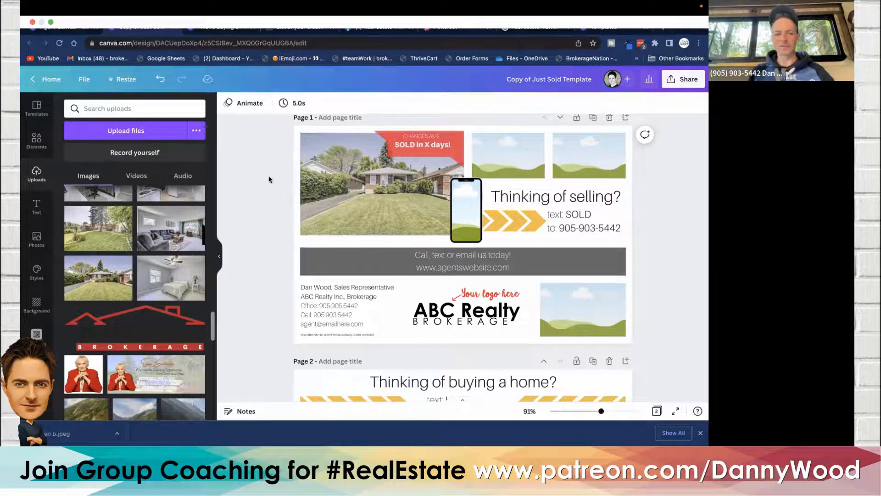
scroll(105, 277, up, 3)
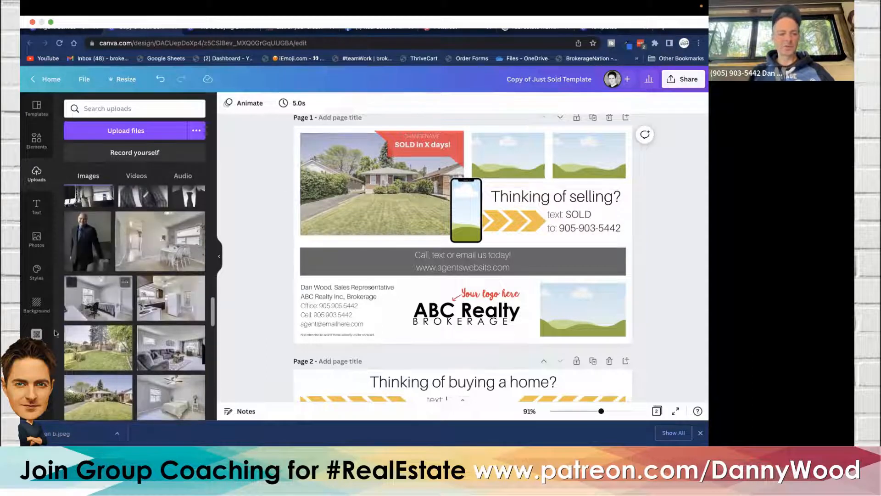
scroll(40, 336, down, 1)
scroll(40, 337, down, 1)
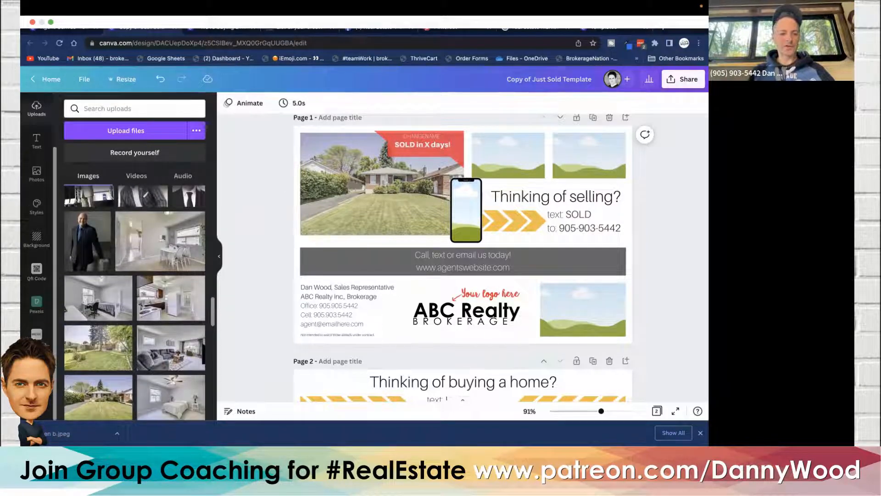
- Place the purple-shirt headshot from the brand kit into the phone frame
click(39, 335)
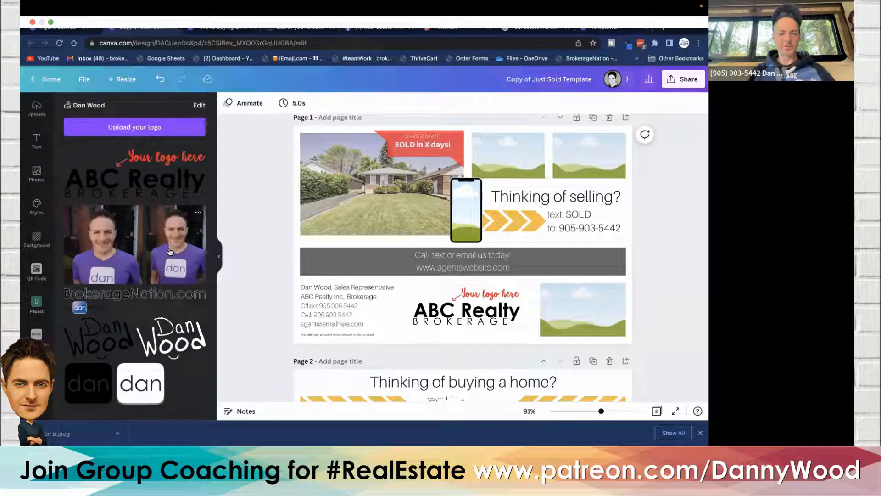
drag(170, 251, 465, 209)
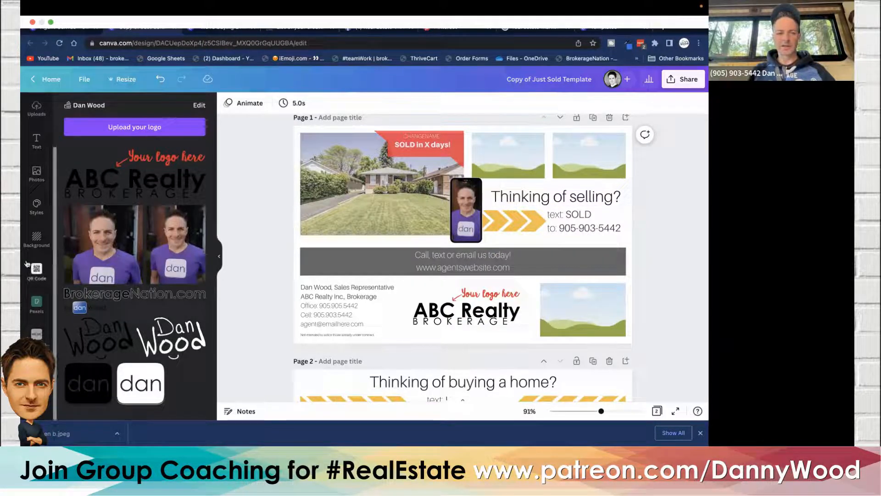
- Place the bright dining-room interior photo into the small frame beside the house photo
click(37, 178)
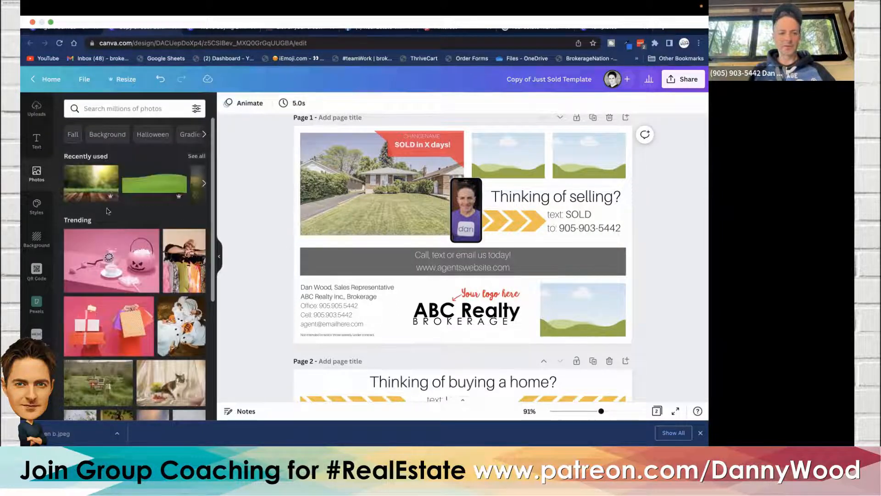
click(37, 109)
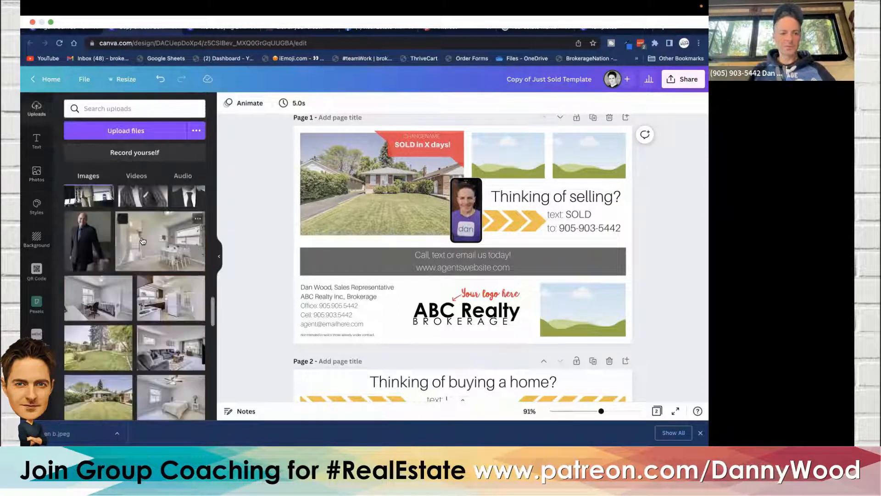
drag(172, 244, 522, 170)
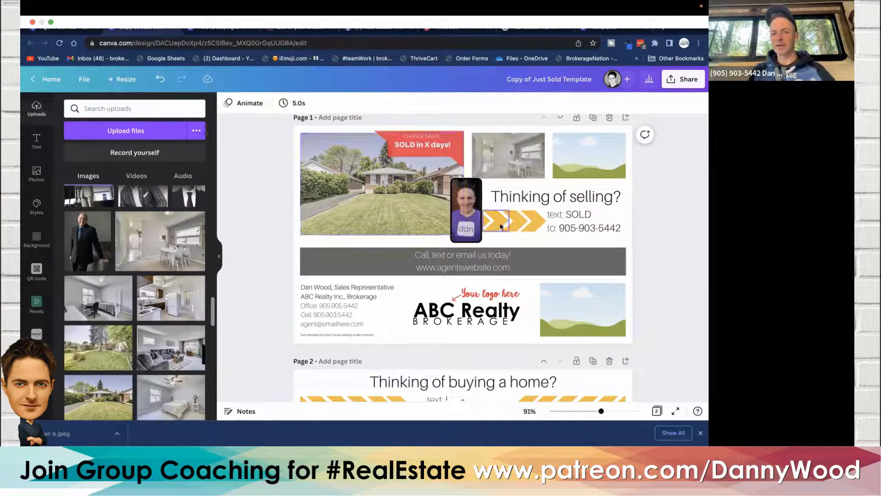
click(221, 256)
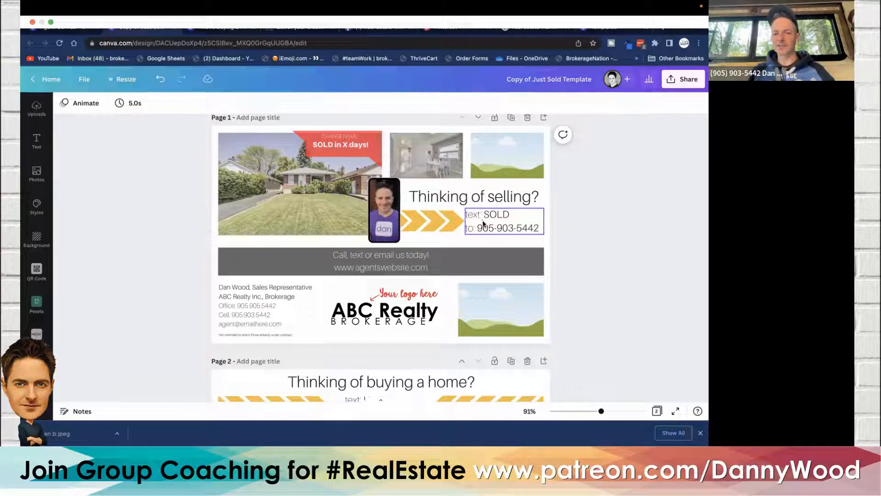
click(504, 232)
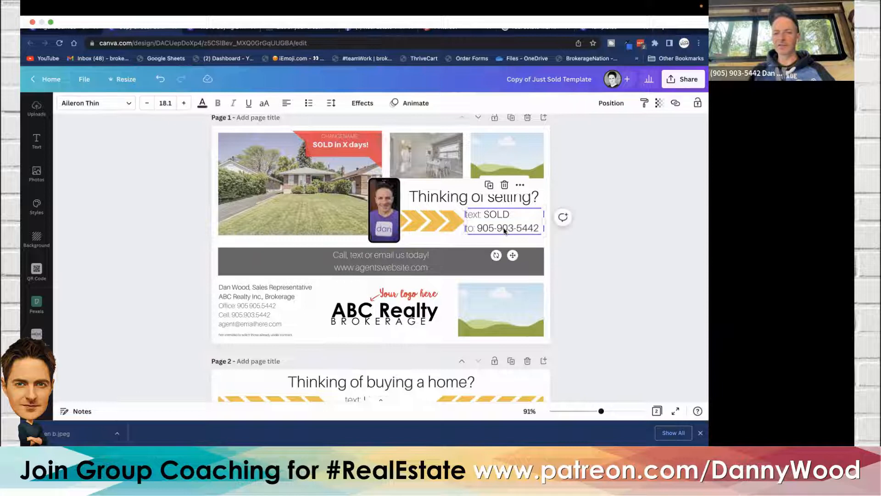
click(506, 229)
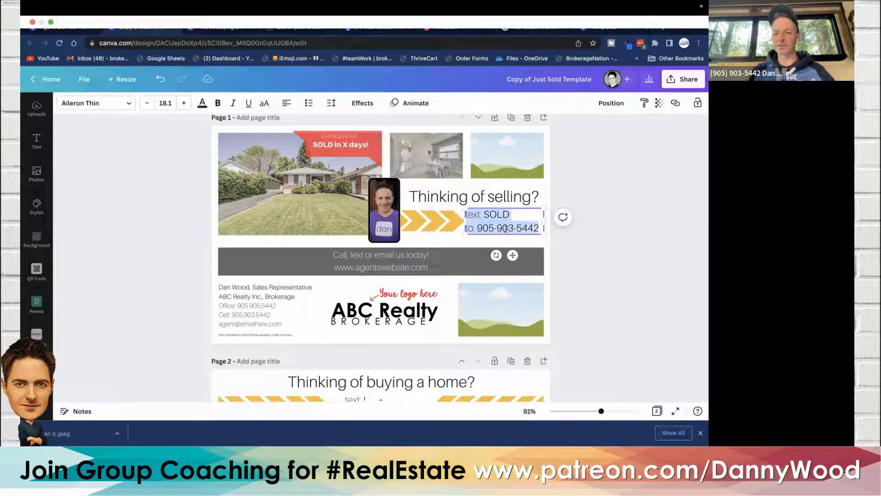
click(506, 229)
double_click(484, 228)
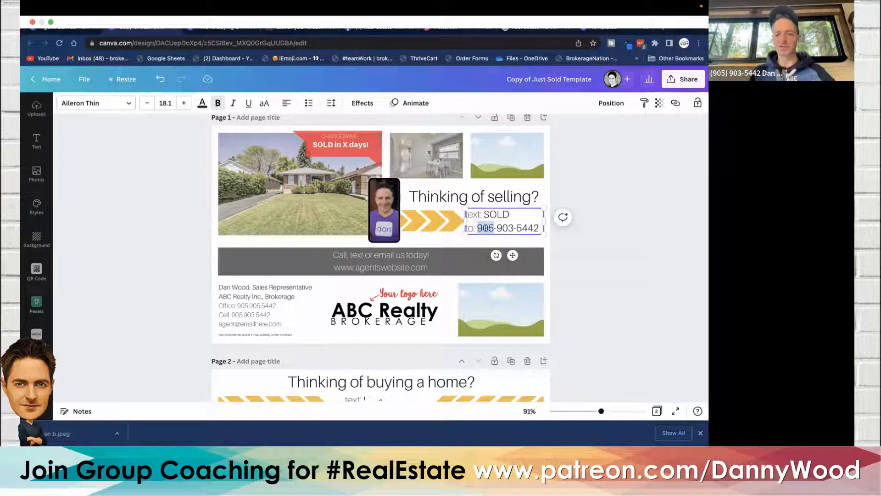
- Delete the ABC Realty placeholder logo from the footer
click(410, 315)
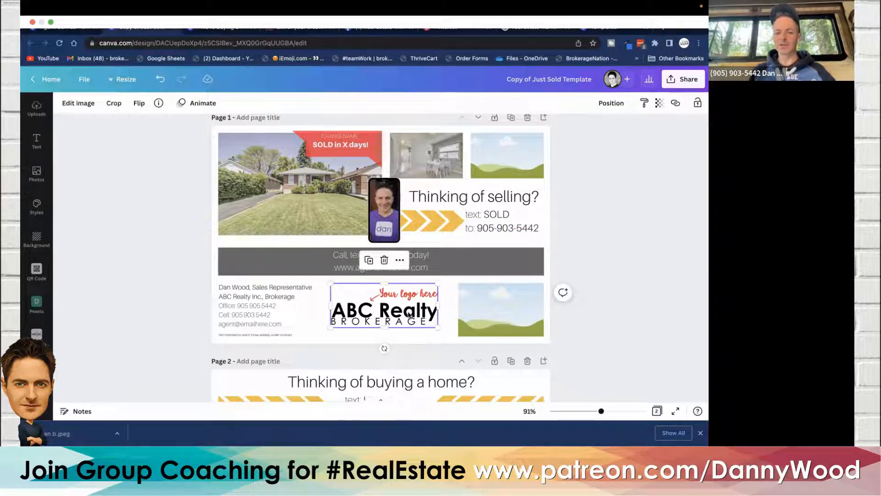
key(Delete)
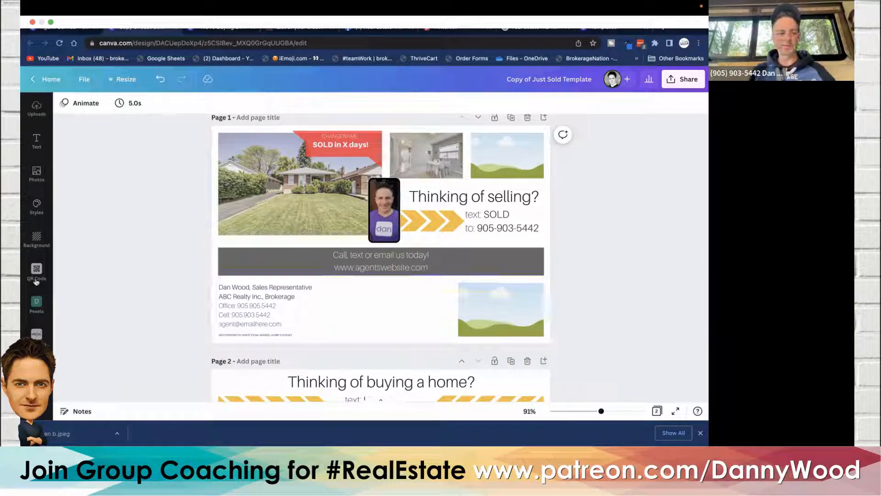
- Add the BrokerageNation.com logo from the brand kit to the footer and nudge it slightly lower
click(37, 333)
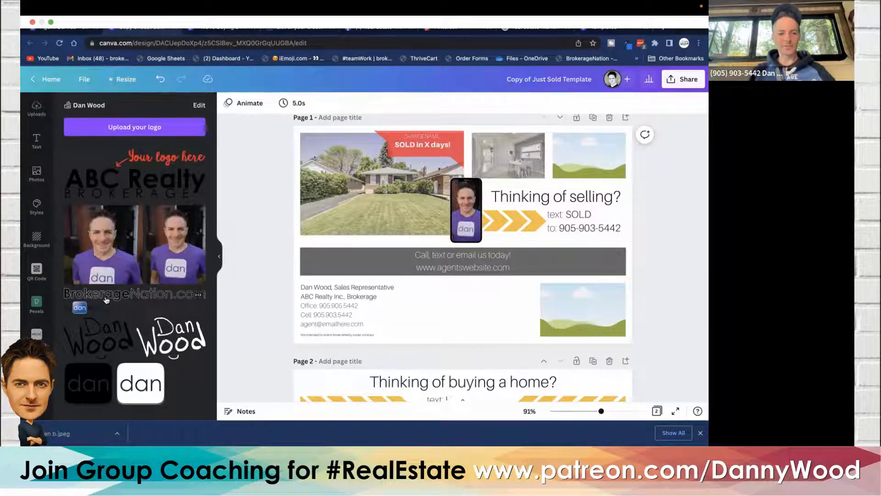
drag(106, 299, 413, 320)
drag(397, 288, 423, 314)
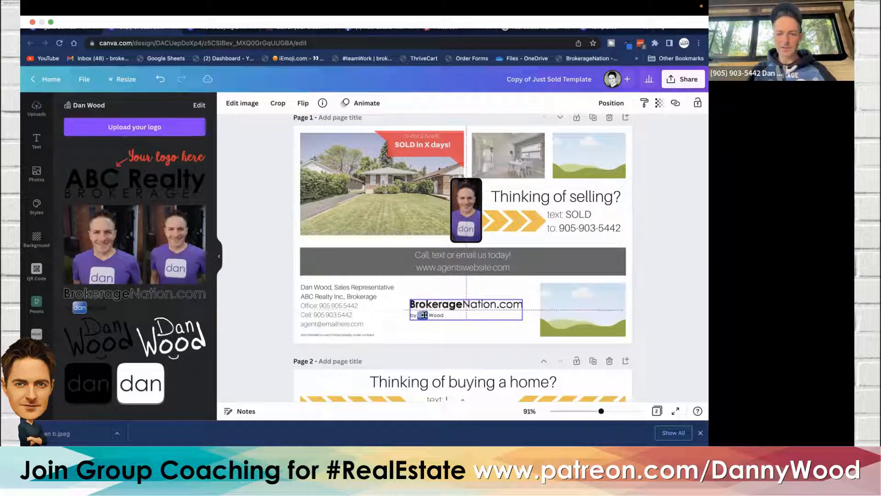
click(252, 274)
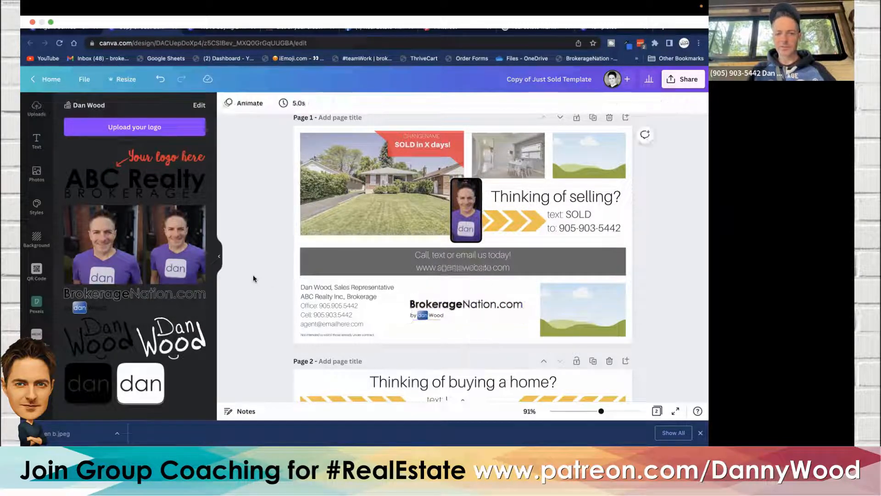
drag(418, 308, 420, 325)
click(273, 297)
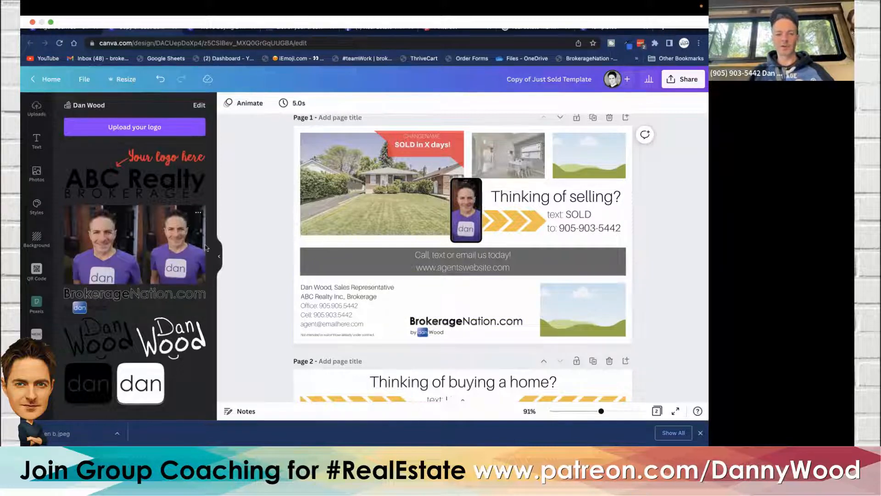
- Delete the landscape image placeholder in the footer's right corner
click(219, 255)
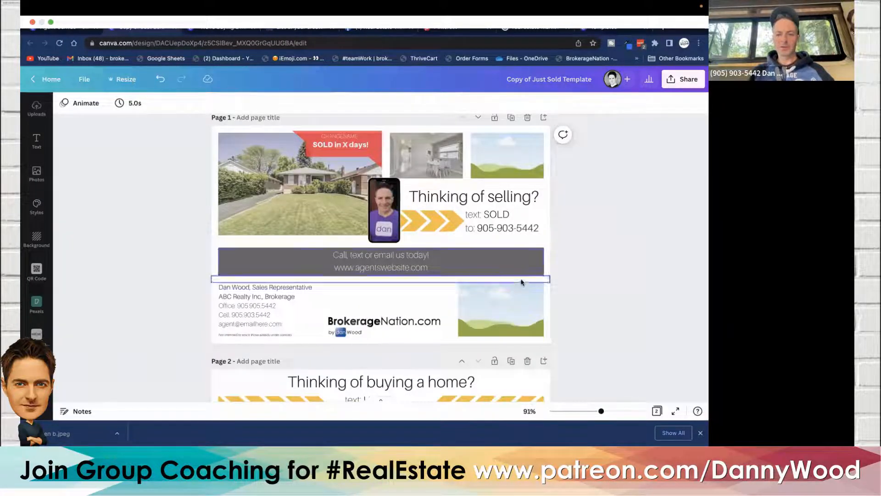
click(515, 307)
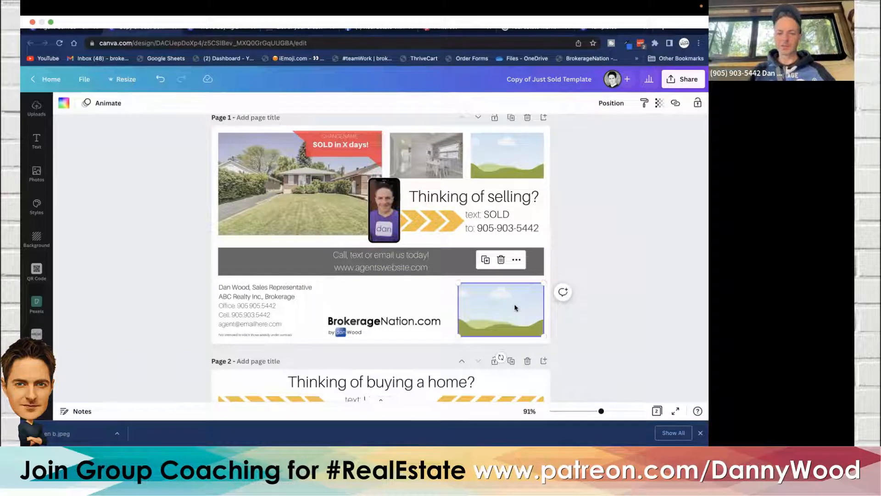
key(Delete)
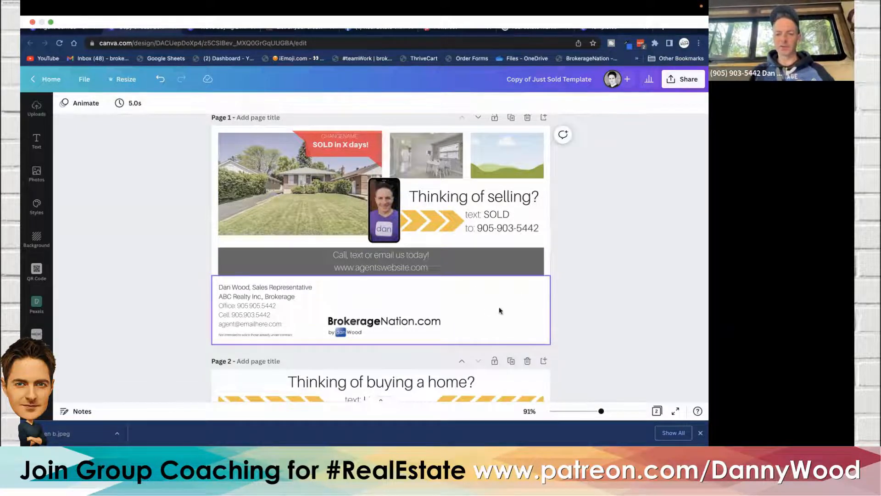
click(37, 269)
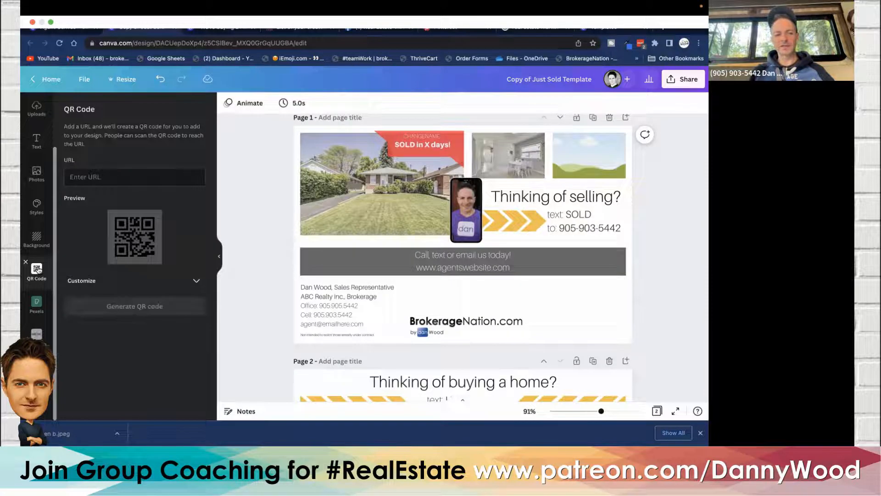
click(79, 180)
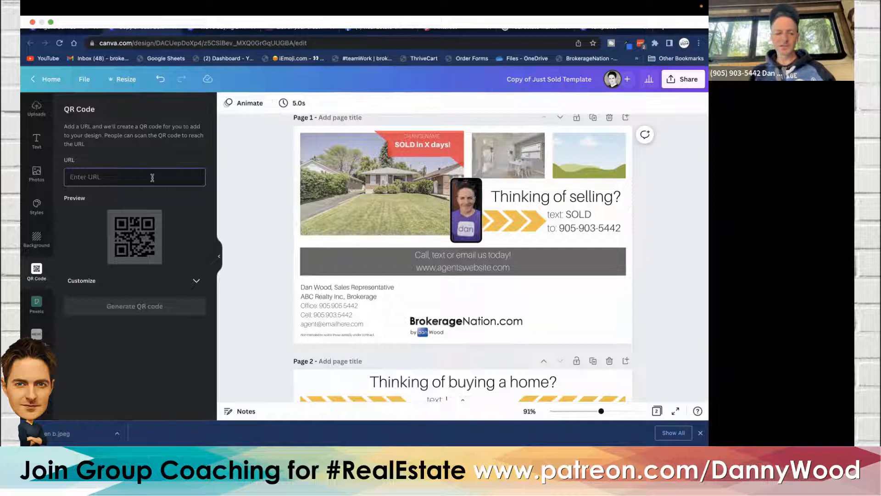
text(www)
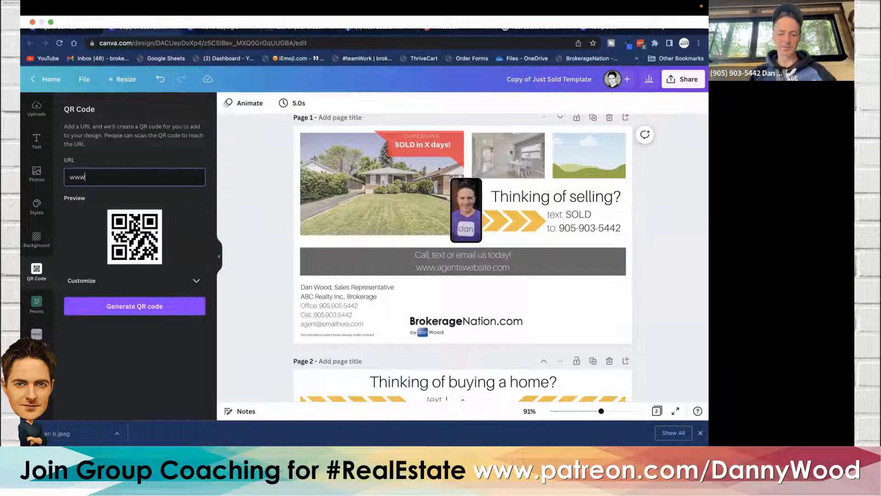
text(.site.com/)
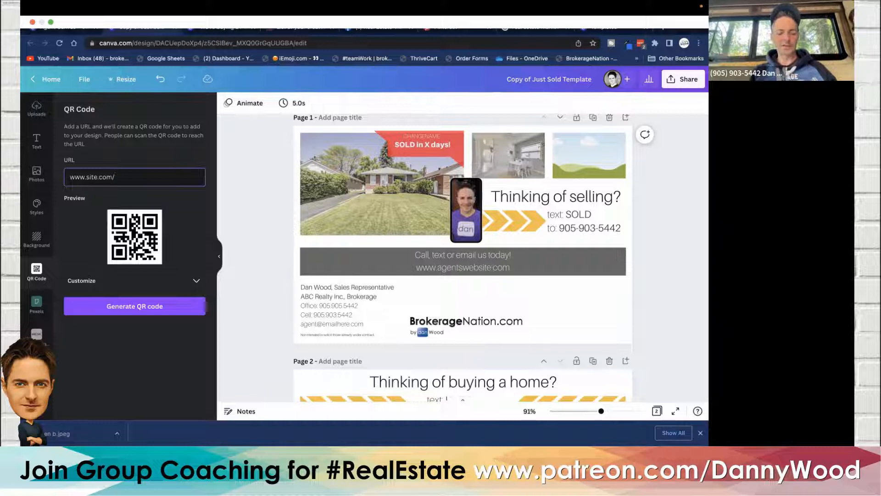
text(seller)
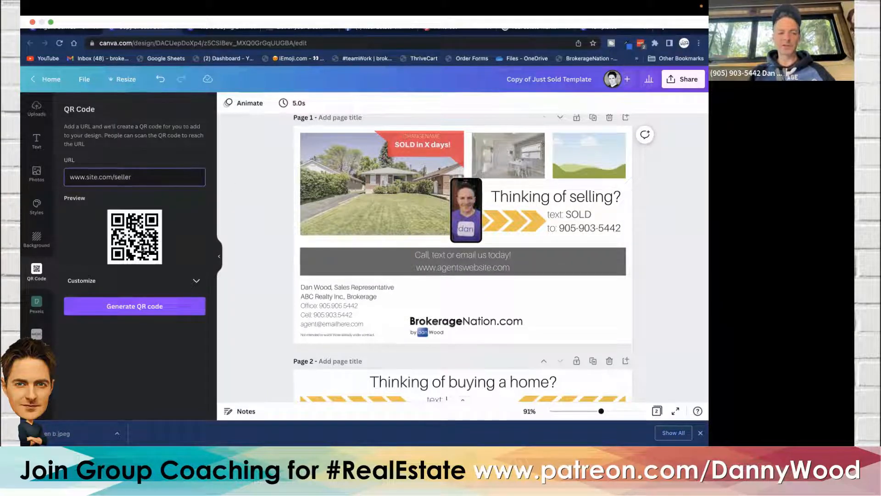
click(139, 306)
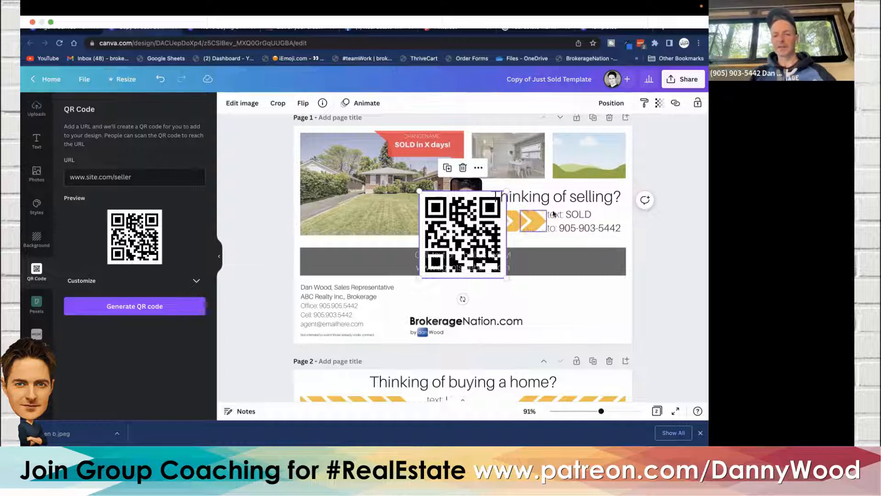
- Move the QR code into the footer's right corner and shrink it to fit
drag(452, 218, 531, 269)
drag(499, 240, 543, 272)
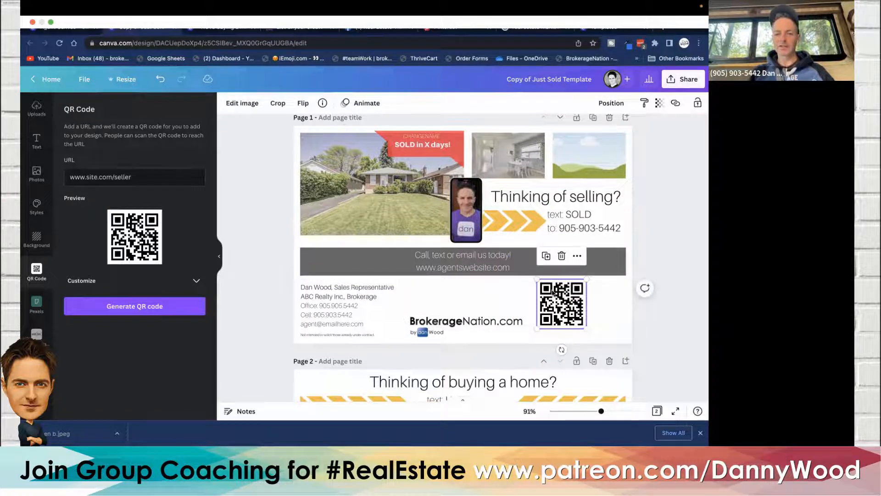
click(222, 256)
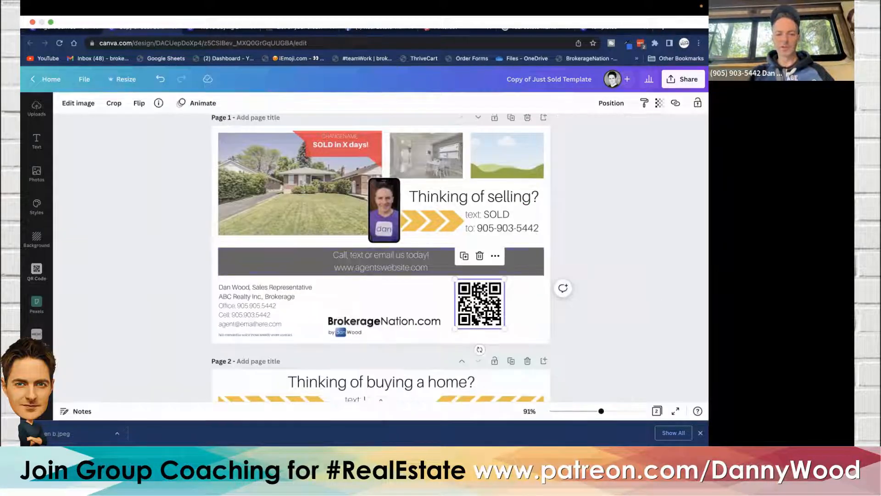
drag(483, 303, 522, 309)
click(174, 256)
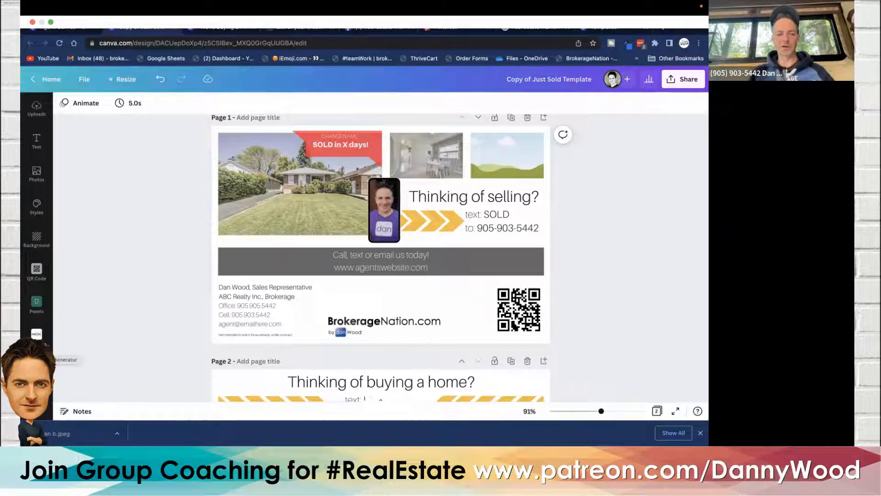
click(34, 336)
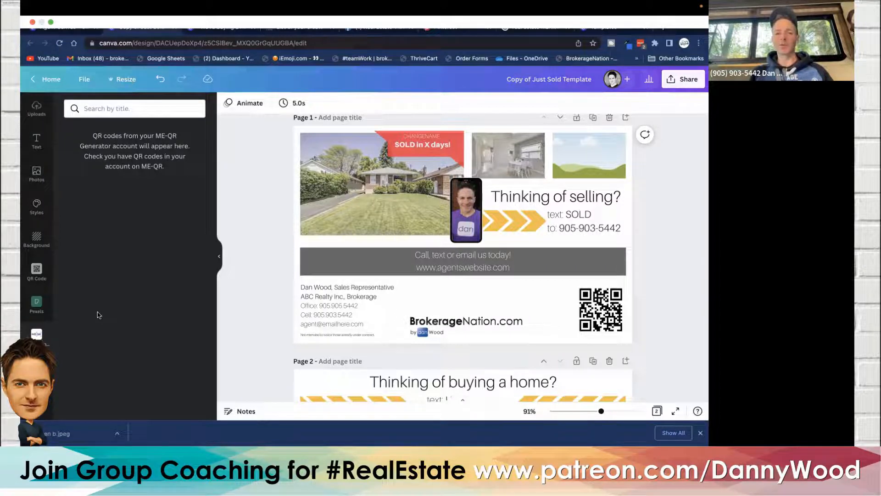
click(219, 258)
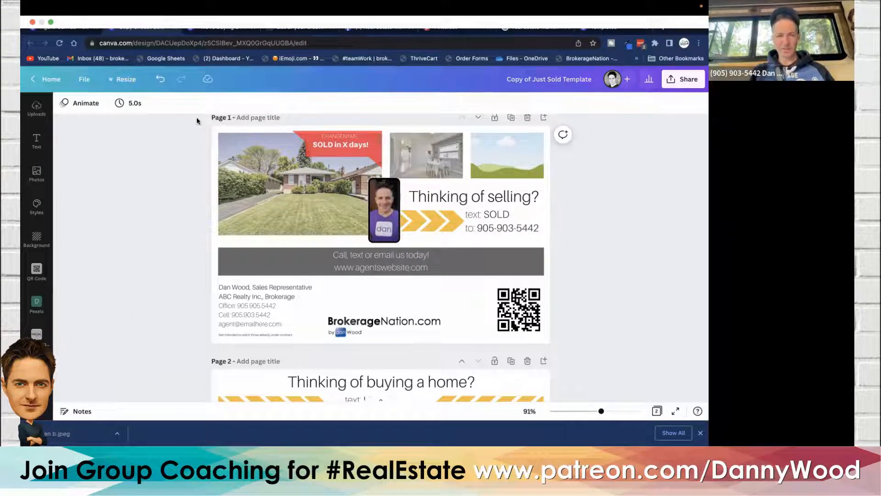
- Undo all the edits to restore the original template layout
click(160, 80)
click(160, 79)
click(160, 80)
click(160, 80)
click(160, 80)
click(160, 80)
click(160, 79)
click(160, 79)
click(160, 80)
click(160, 80)
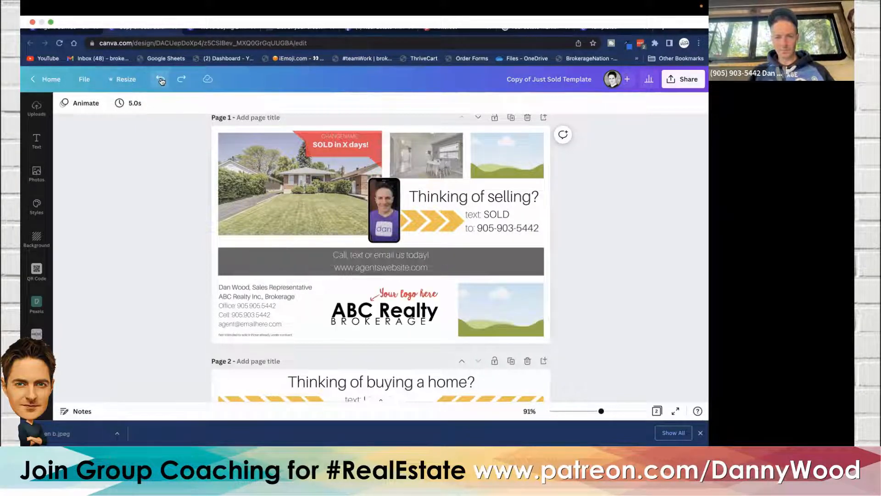
click(160, 79)
click(160, 80)
click(160, 80)
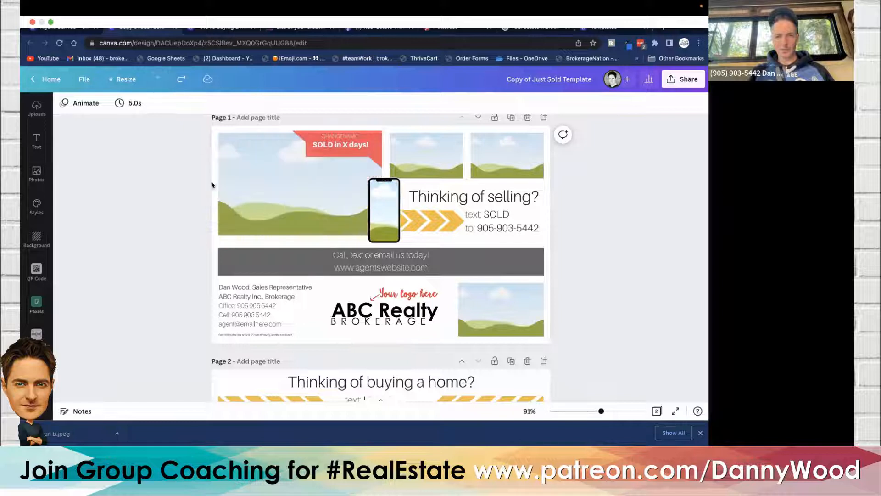
scroll(194, 184, down, 5)
scroll(195, 184, up, 5)
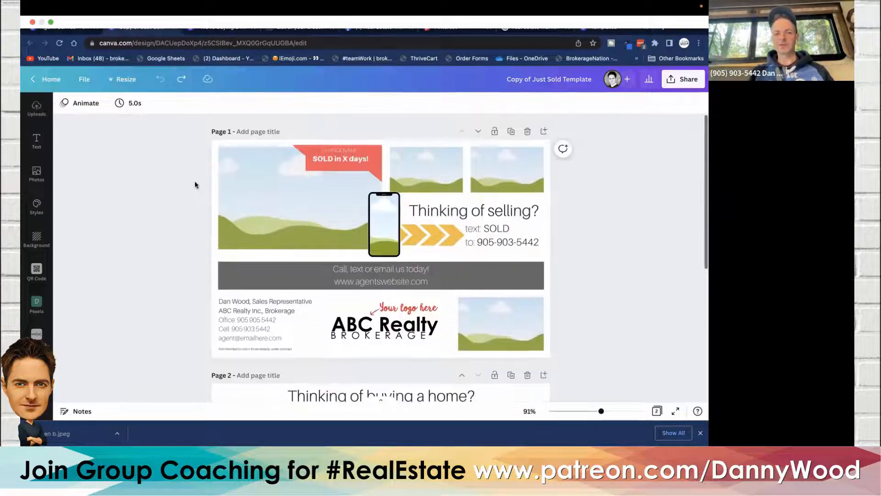
- Open the Resize options for the postcard, switch the custom size units to inches and set the width to 10
scroll(194, 184, down, 5)
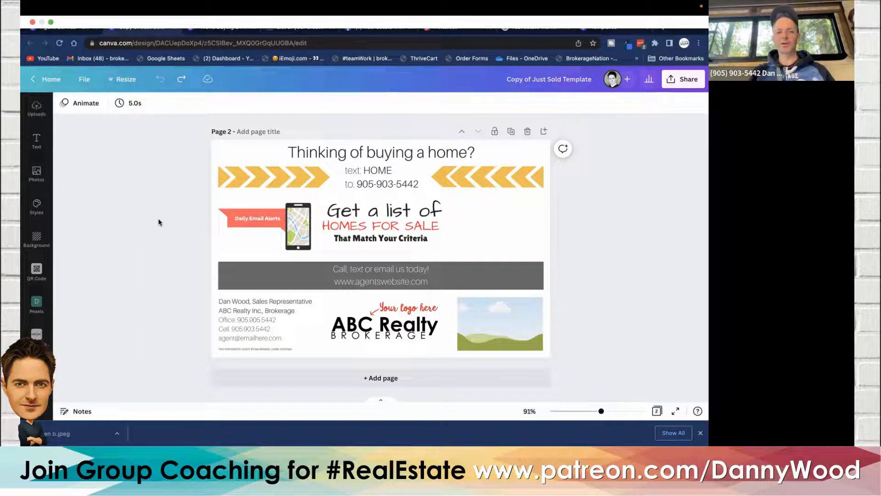
click(123, 80)
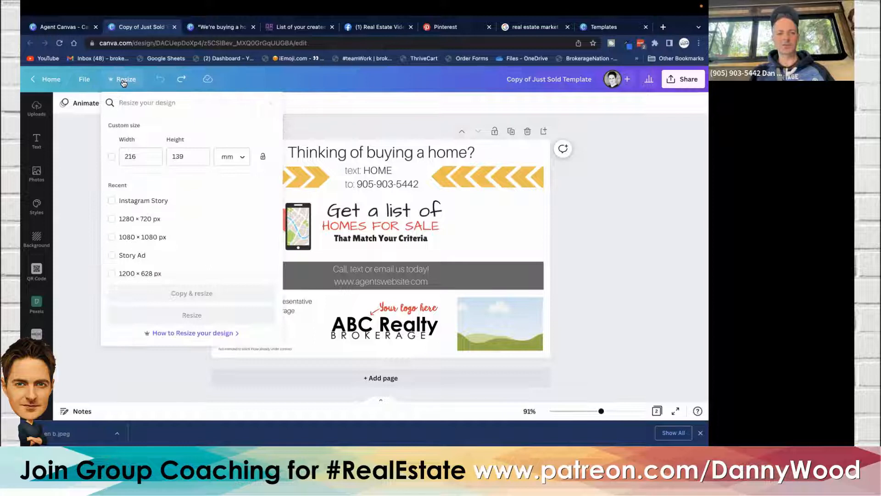
click(234, 157)
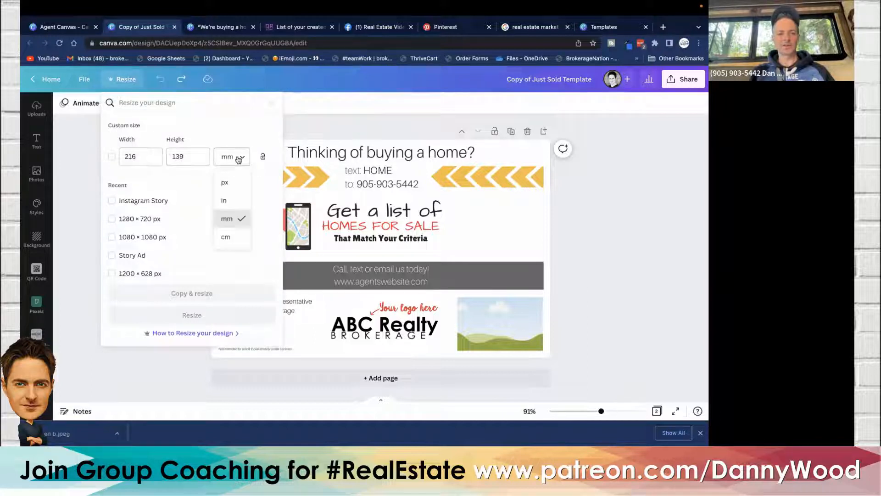
click(237, 203)
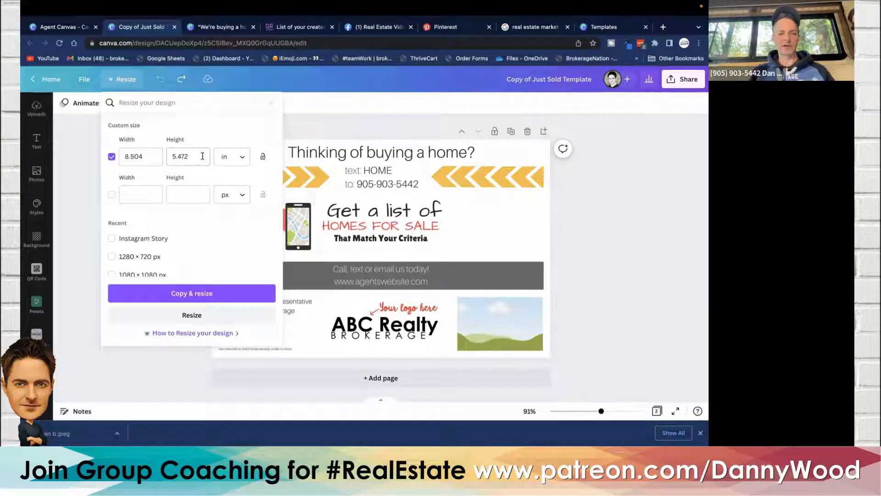
click(153, 156)
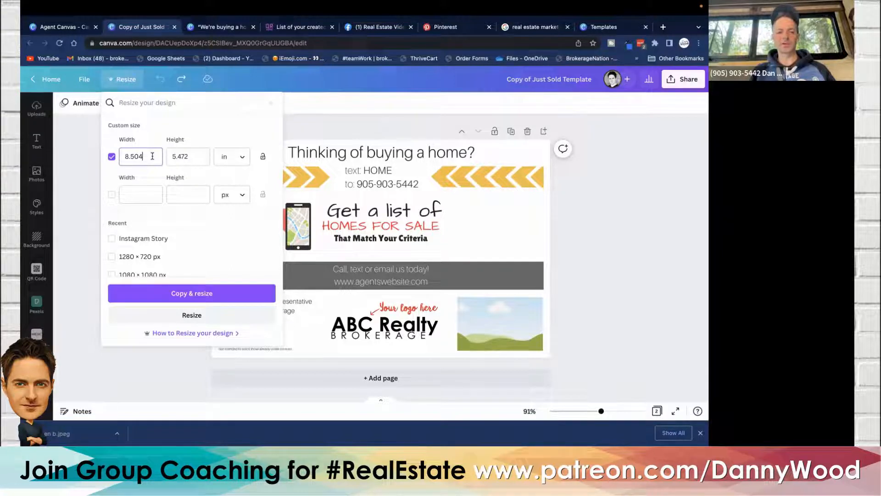
key(BackSpace)
key(BackSpace)
key(BackSpace)
key(BackSpace)
key(BackSpace)
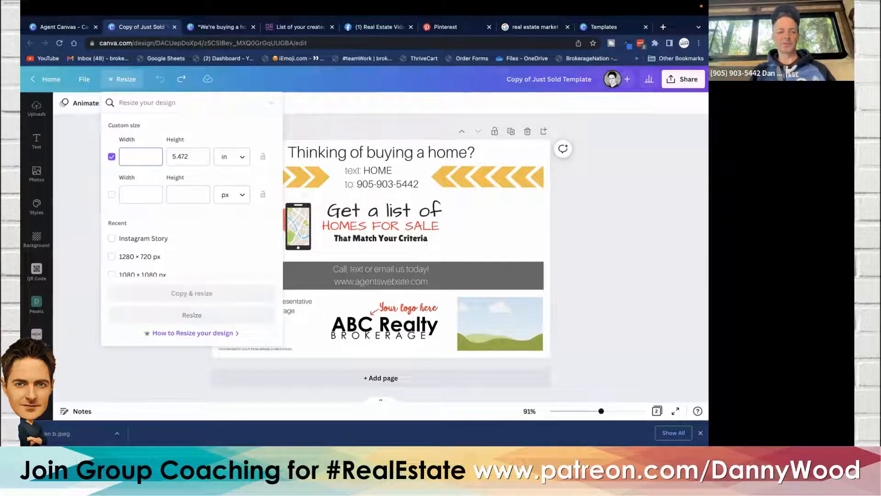
text(10)
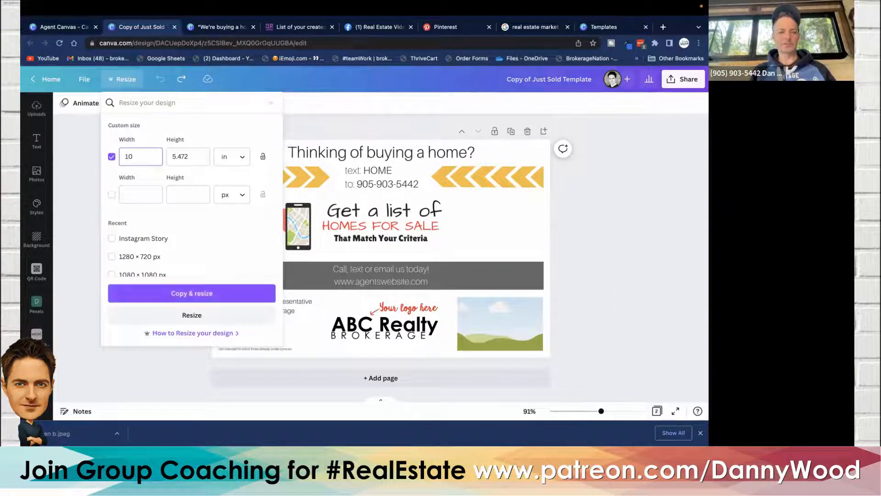
- Set the custom height to 7 inches
click(201, 156)
key(BackSpace)
key(BackSpace)
key(BackSpace)
key(BackSpace)
key(BackSpace)
text(7)
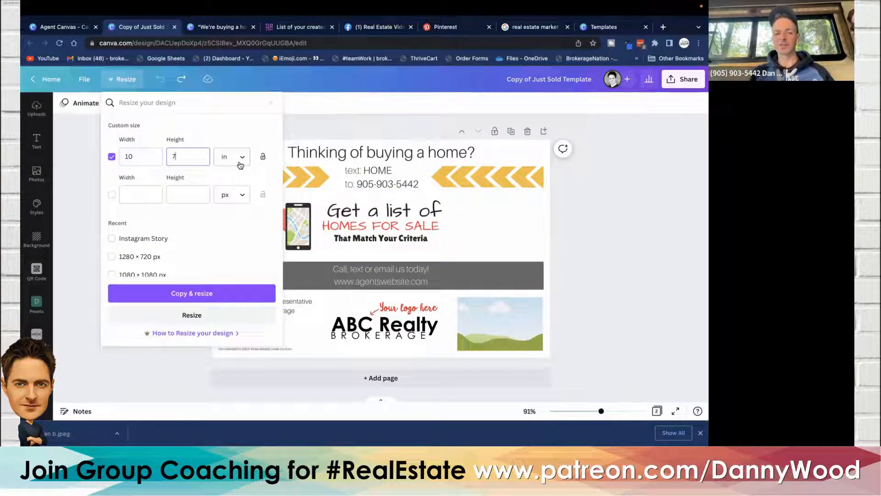
scroll(154, 233, down, 2)
scroll(153, 232, down, 2)
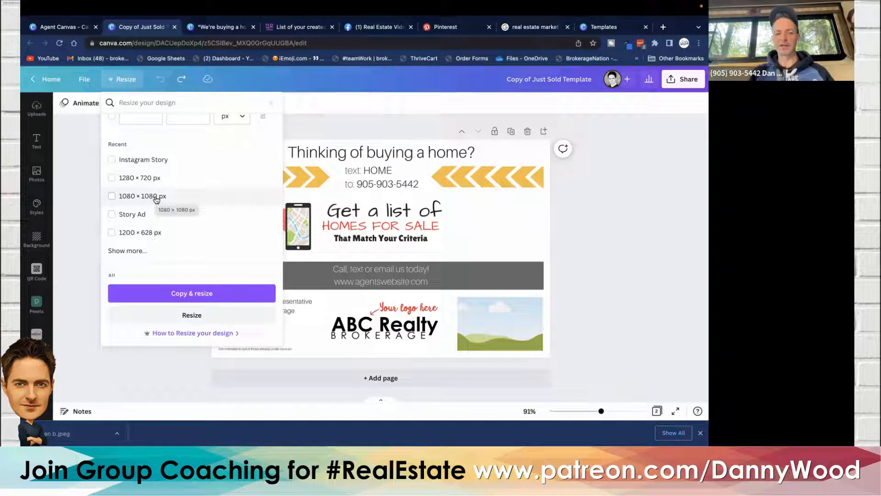
scroll(156, 199, down, 4)
scroll(156, 199, up, 8)
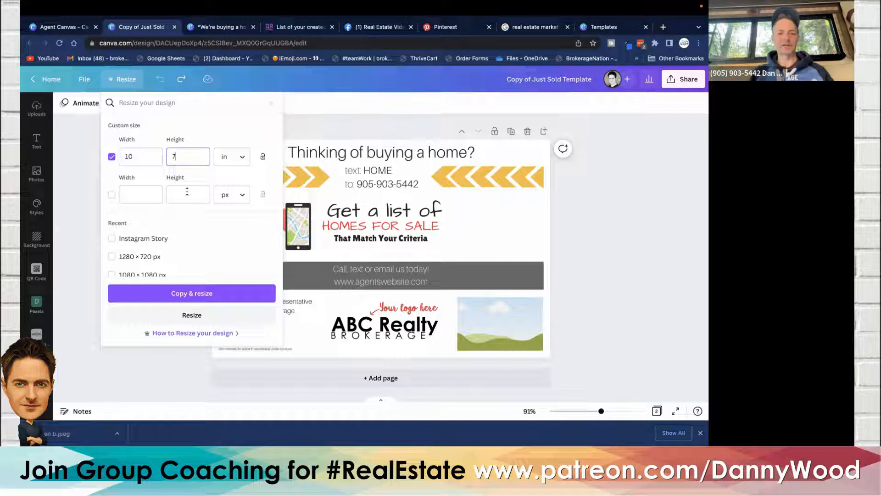
- Switch the custom size units to px and close the Resize panel without resizing
click(232, 161)
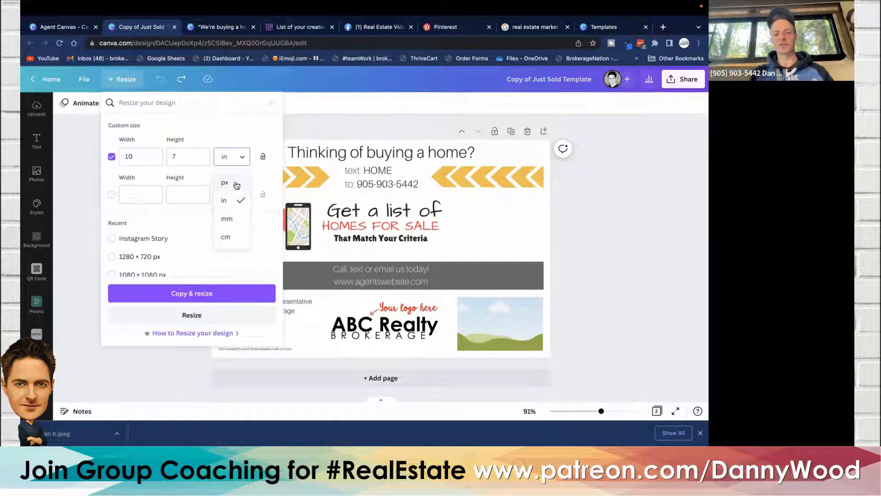
click(235, 184)
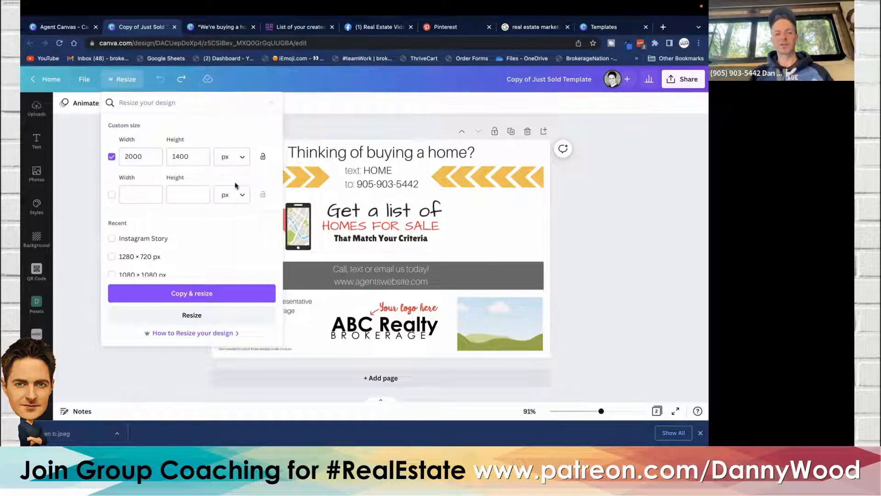
click(142, 157)
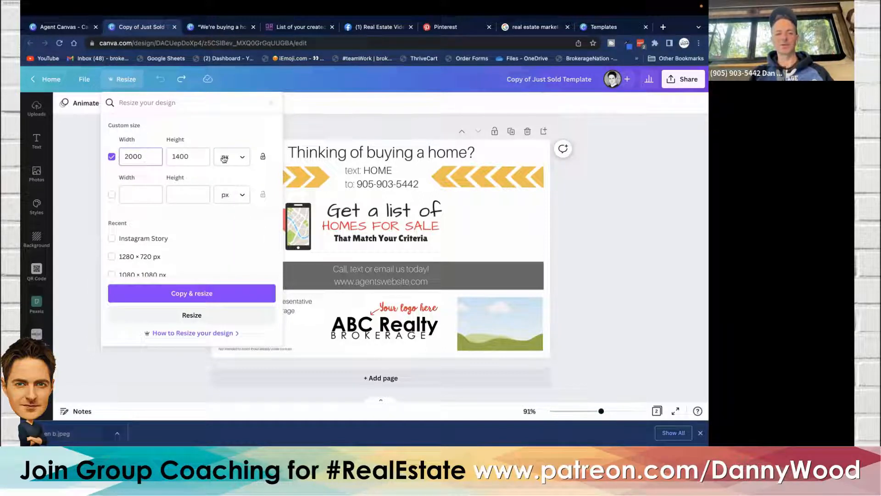
click(244, 157)
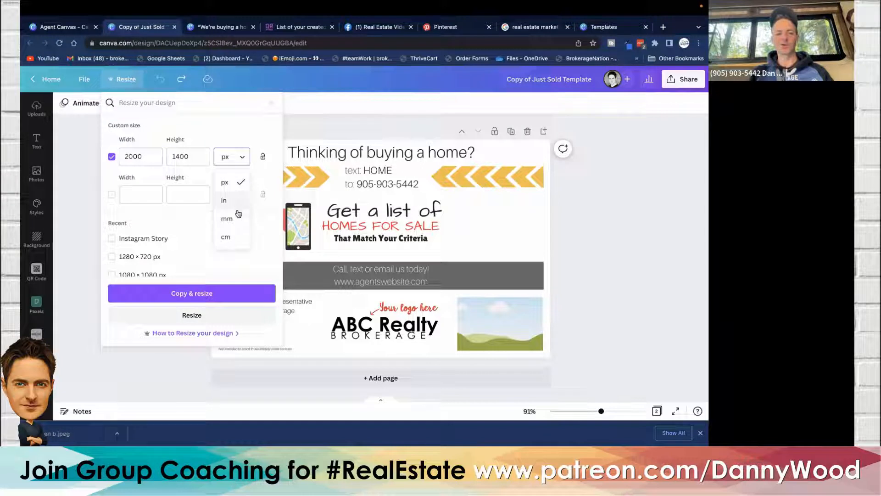
click(229, 183)
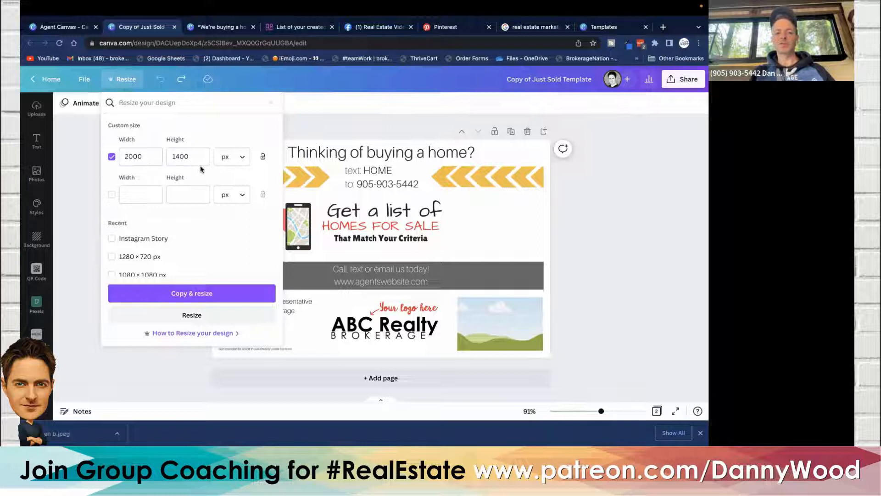
click(81, 167)
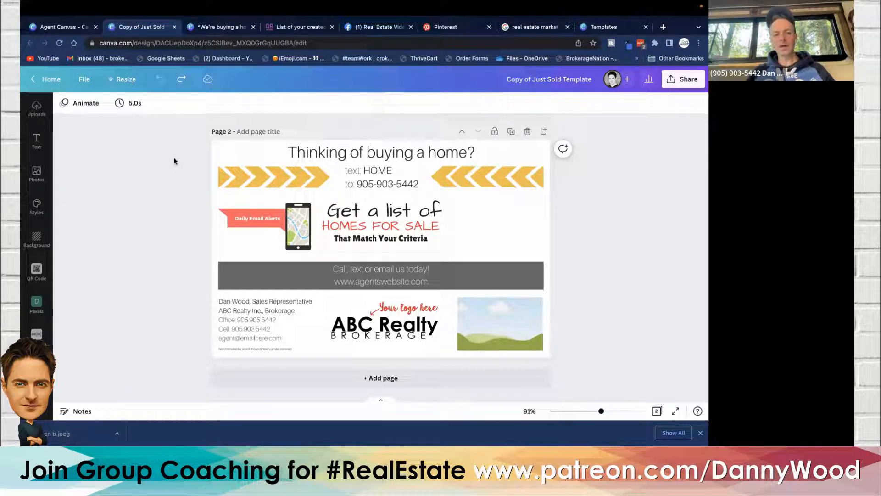
click(125, 80)
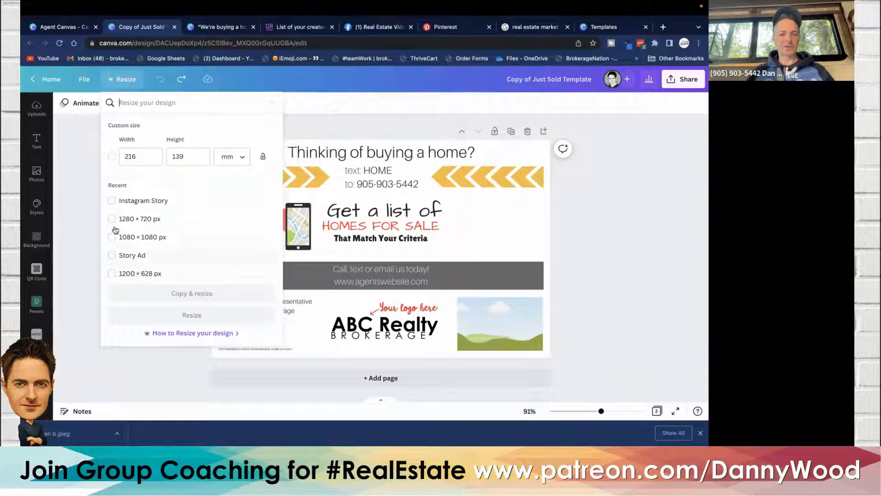
click(78, 194)
scroll(79, 194, up, 4)
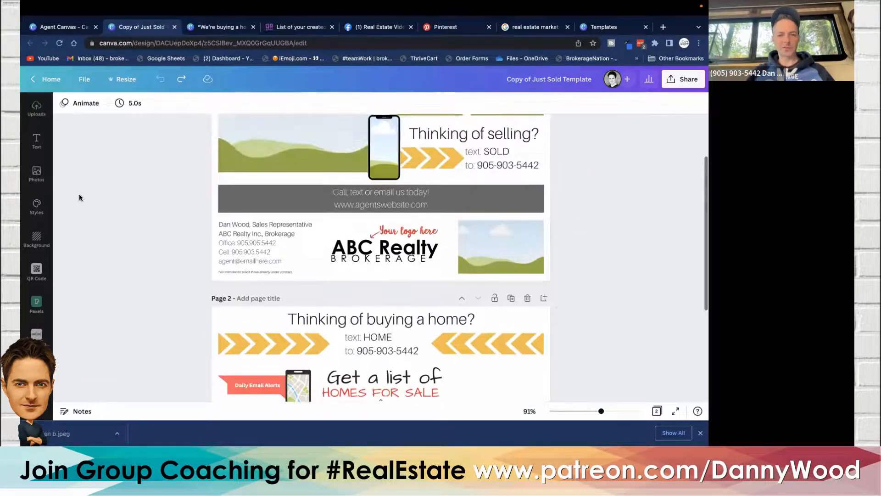
scroll(79, 194, up, 2)
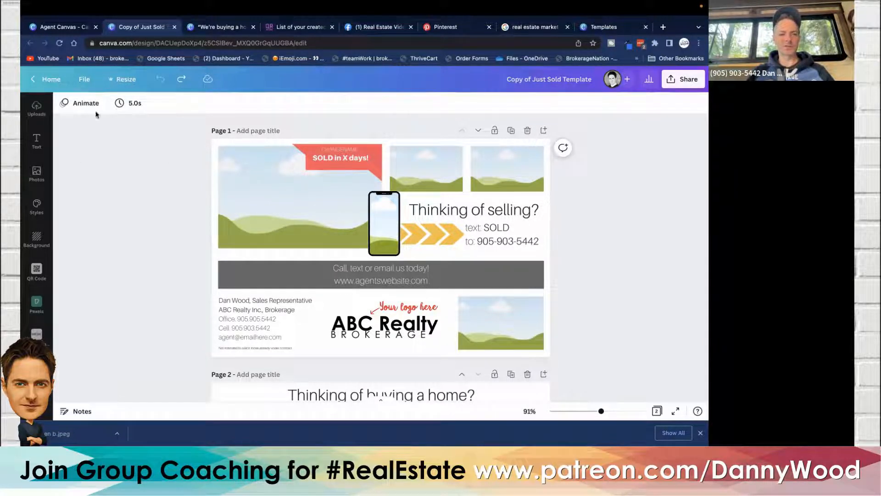
- Return to the home page and create a new Instagram Post (Square) design
click(33, 82)
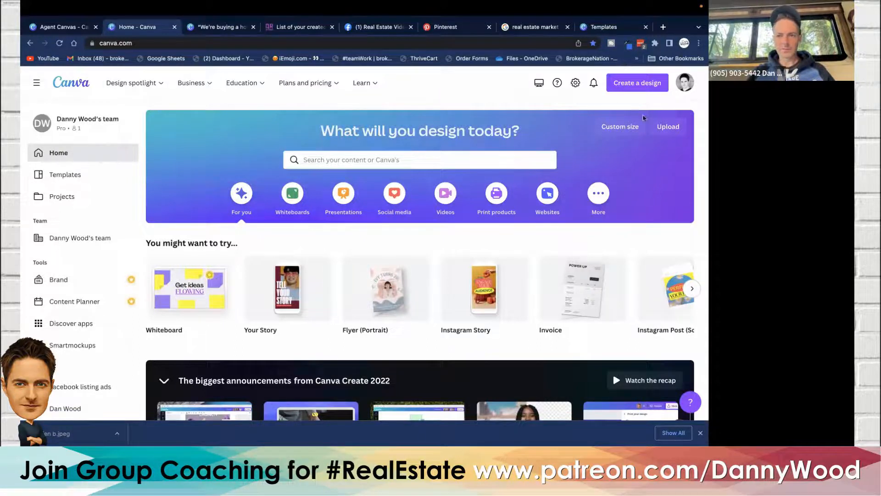
click(637, 91)
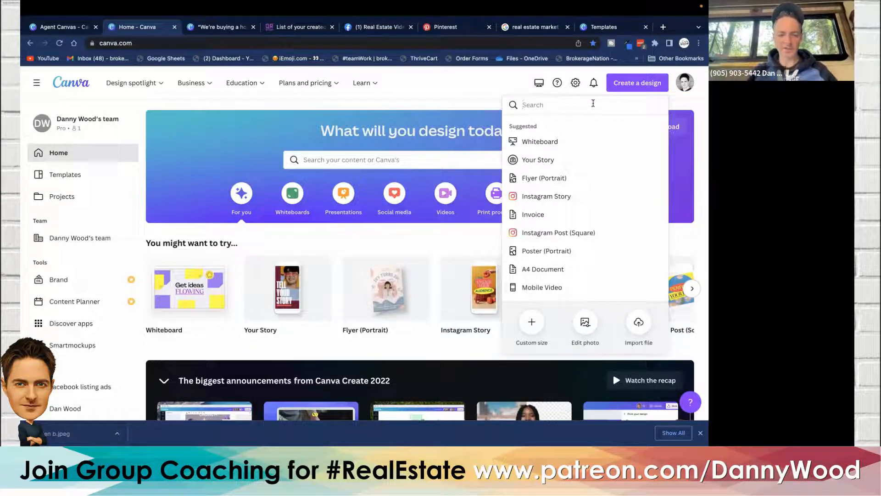
text(youtube t)
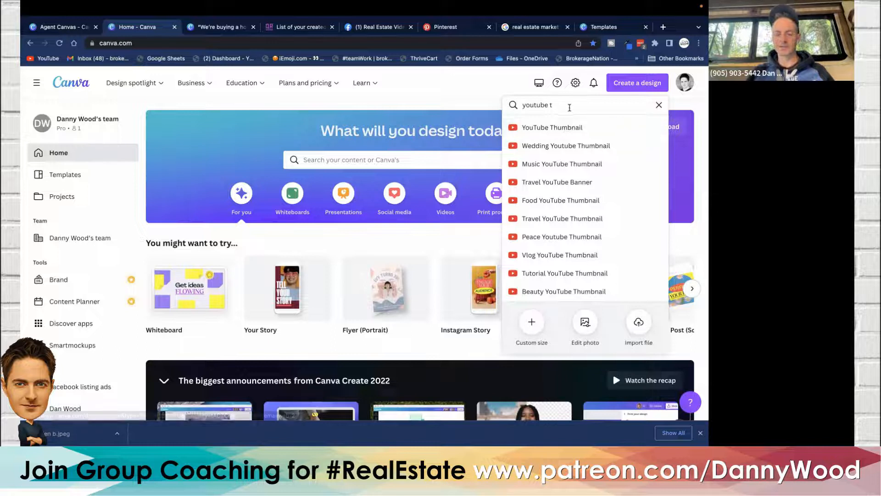
key(super+a)
key(BackSpace)
text(ins)
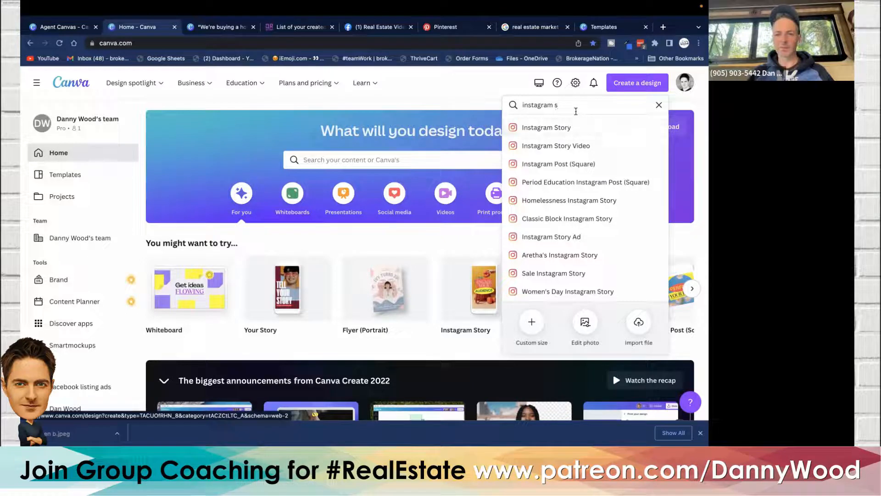
key(BackSpace)
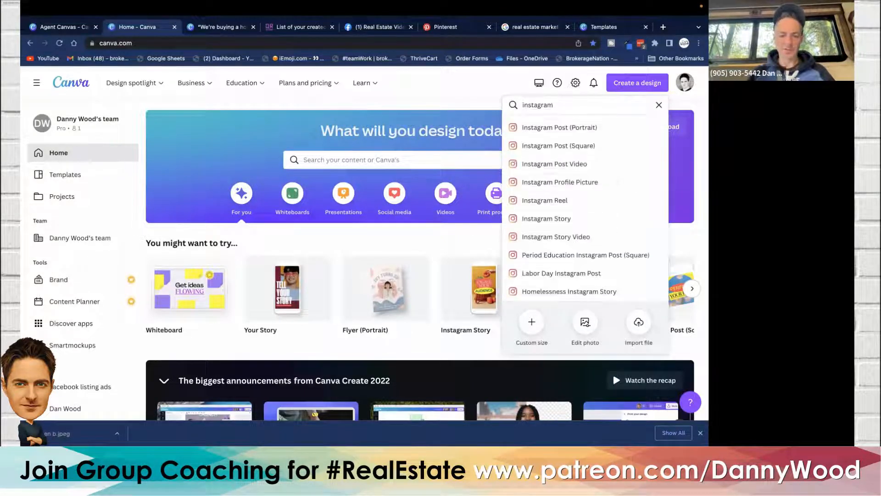
text(po)
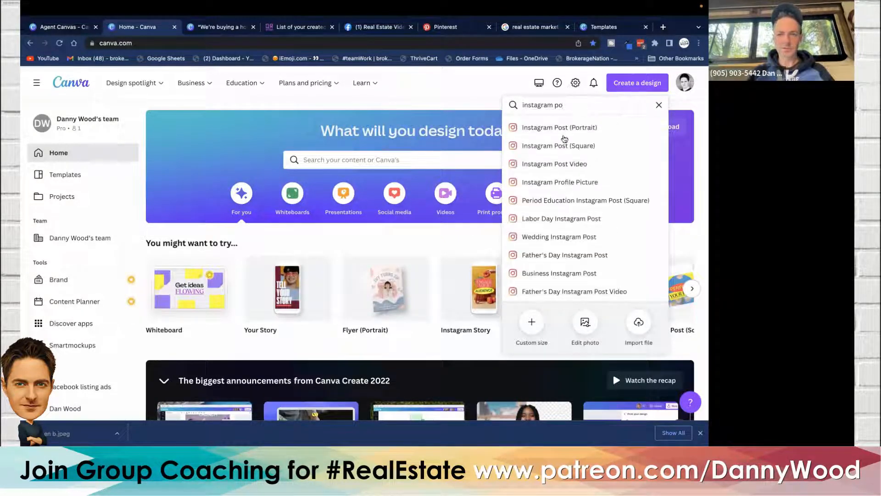
click(606, 146)
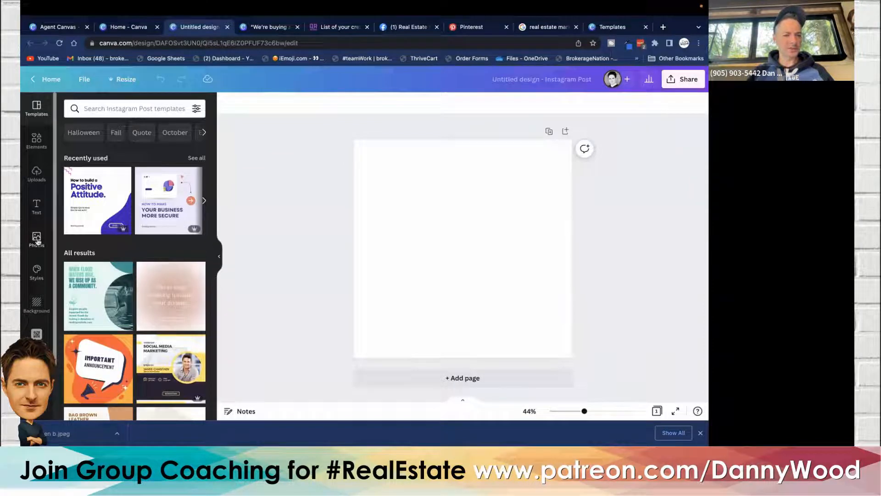
- Add the uploaded headshot of the woman in red to the blank canvas
click(37, 177)
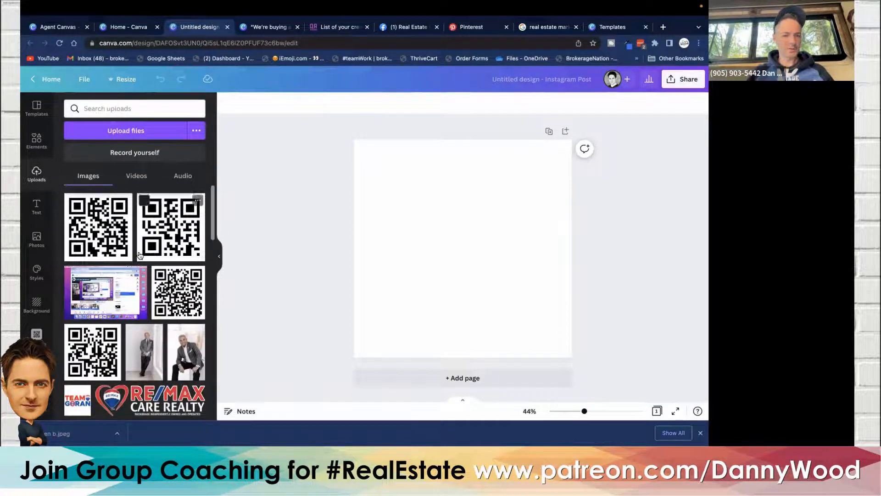
scroll(140, 254, down, 8)
scroll(140, 254, down, 10)
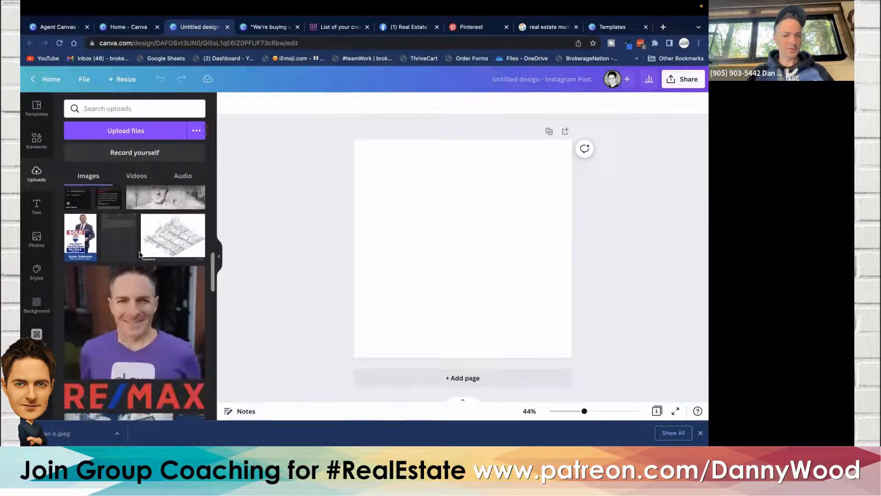
scroll(140, 255, down, 10)
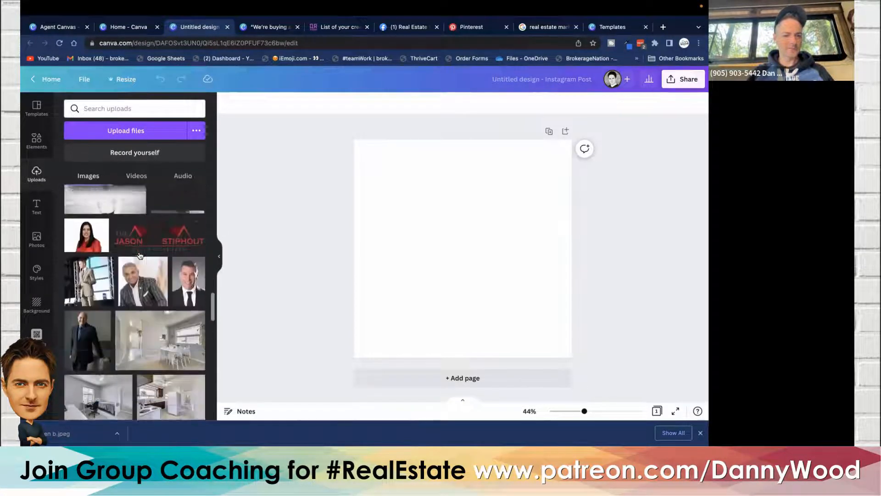
scroll(140, 255, up, 1)
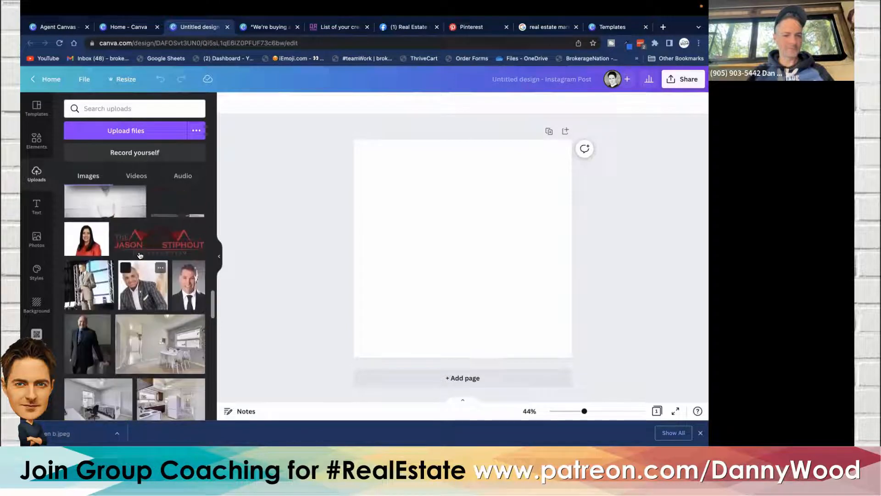
click(93, 244)
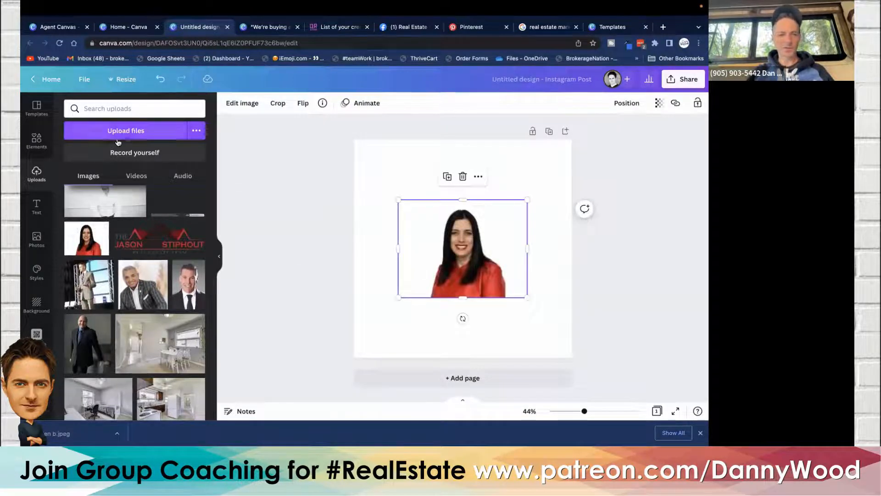
- Add a square shape, move it to the headshot's upper left and enlarge it
click(36, 140)
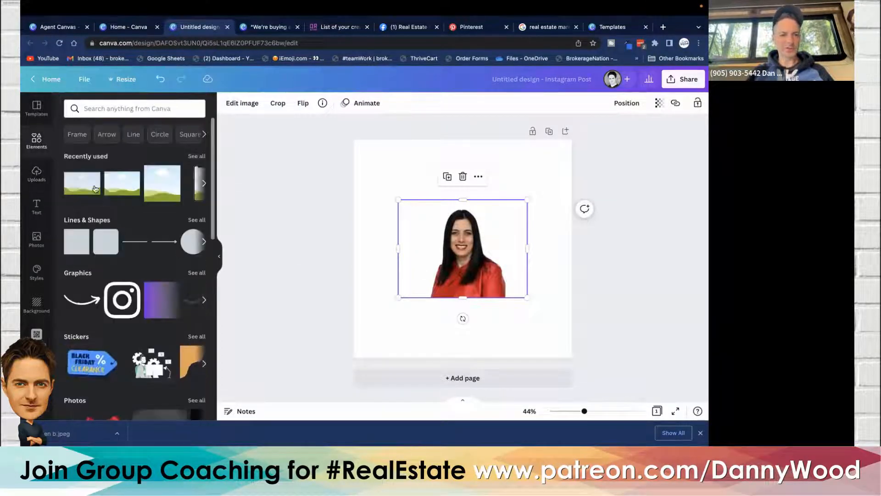
click(79, 242)
drag(445, 246, 394, 214)
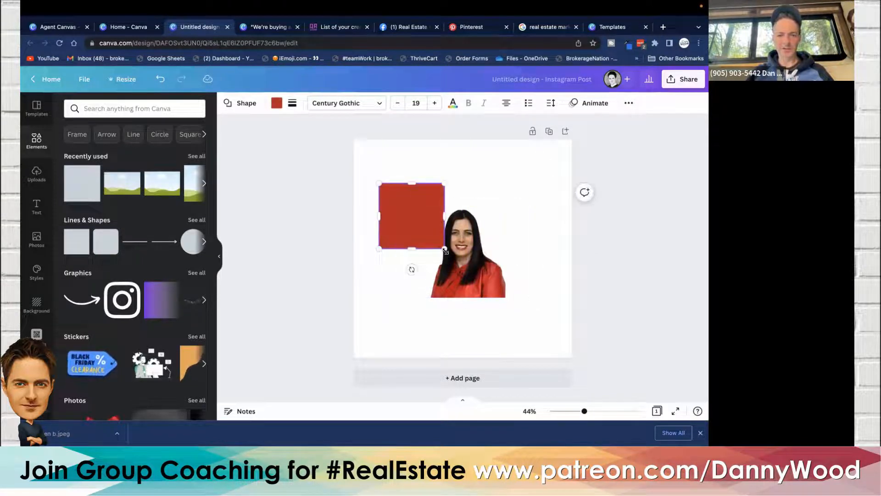
drag(443, 248, 482, 277)
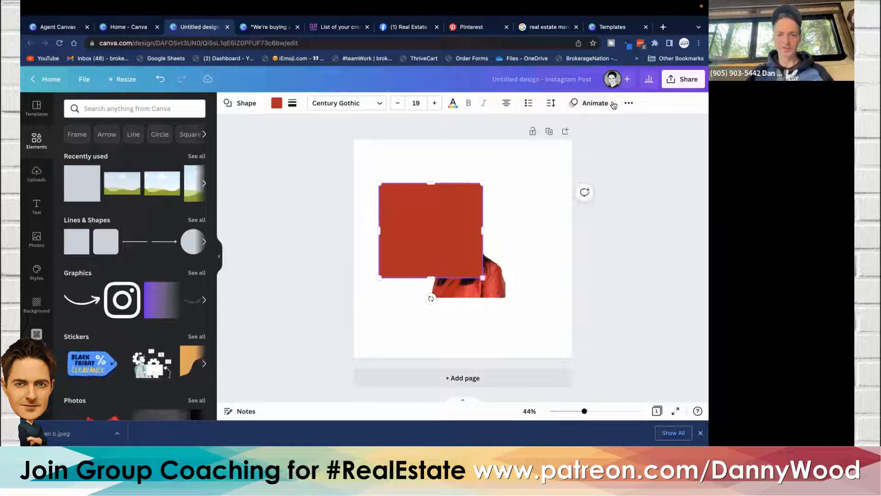
- Send the red square backward behind the headshot and shift the headshot slightly right
click(629, 103)
click(537, 124)
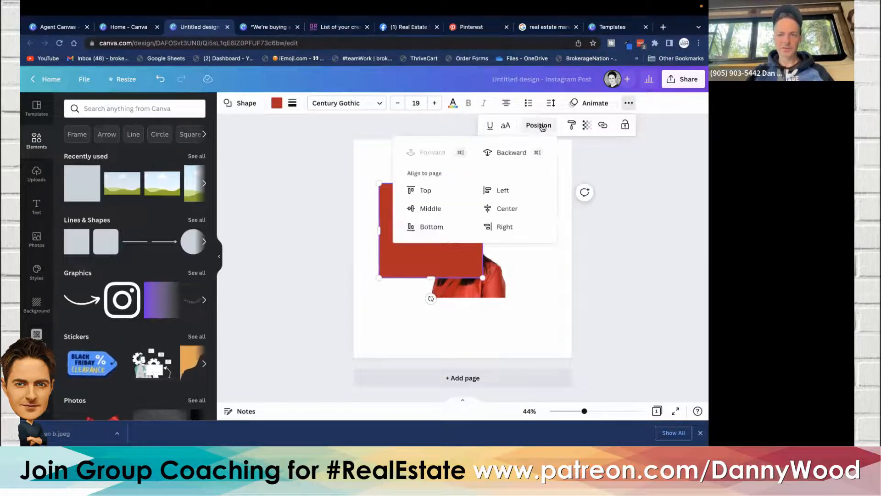
click(522, 152)
click(275, 214)
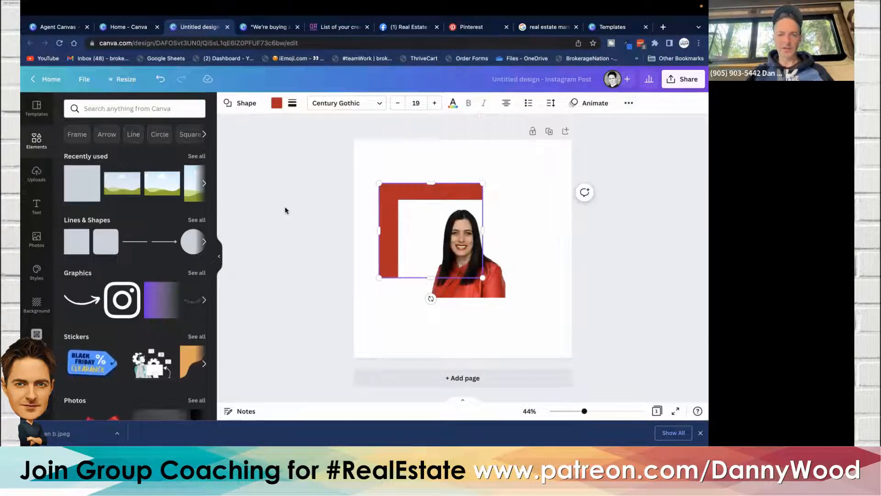
drag(427, 244, 444, 238)
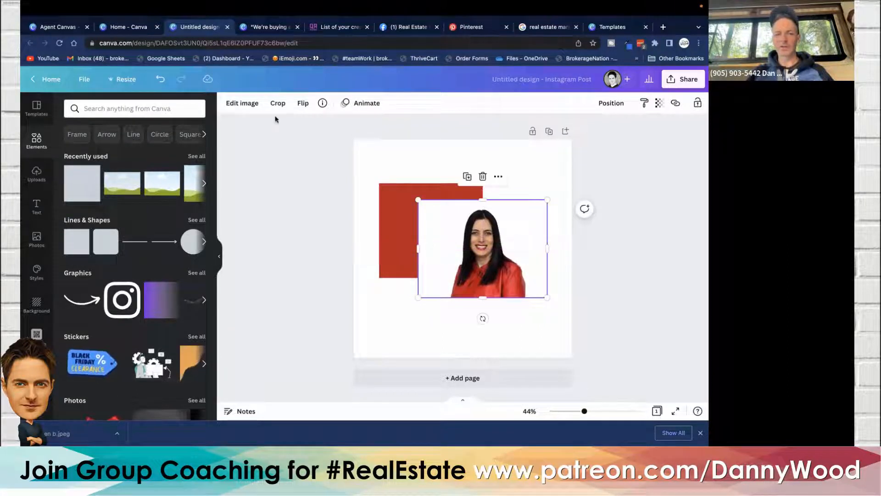
- Try the Background Remover on the headshot, then delete the headshot from the canvas
click(241, 104)
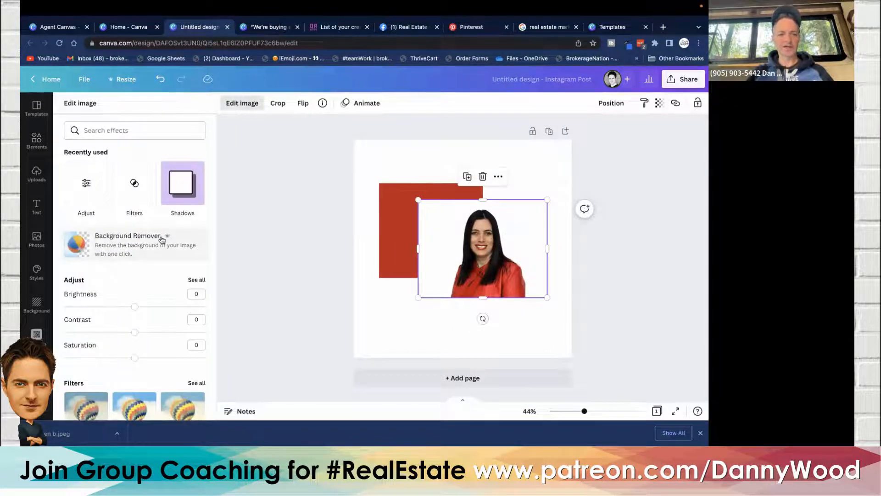
click(124, 243)
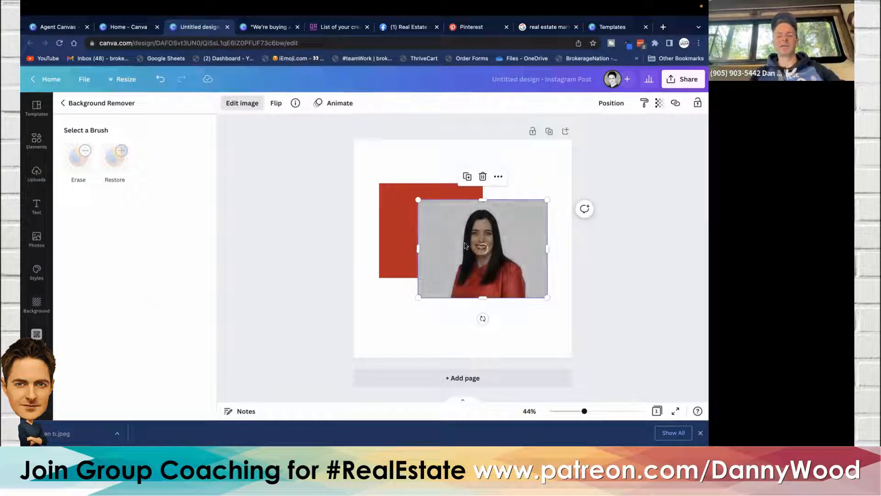
click(483, 177)
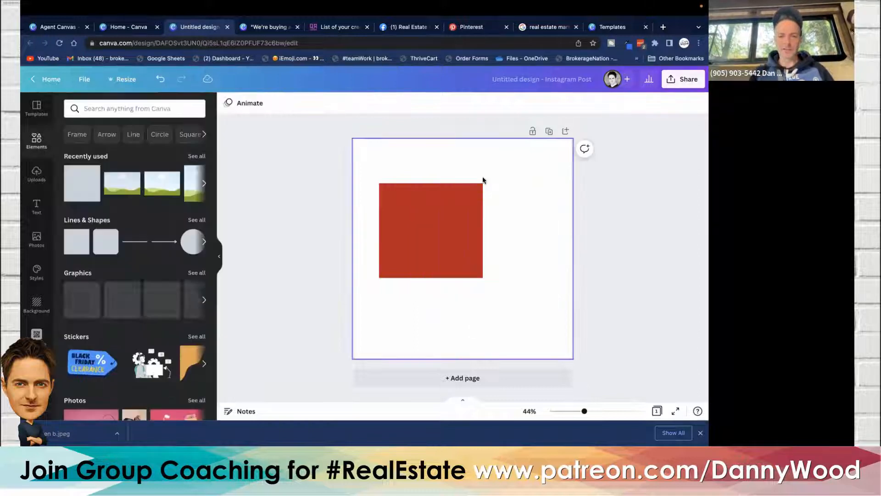
- Browse the stock photos and add the photo of a woman in a beige dress to the canvas
click(37, 238)
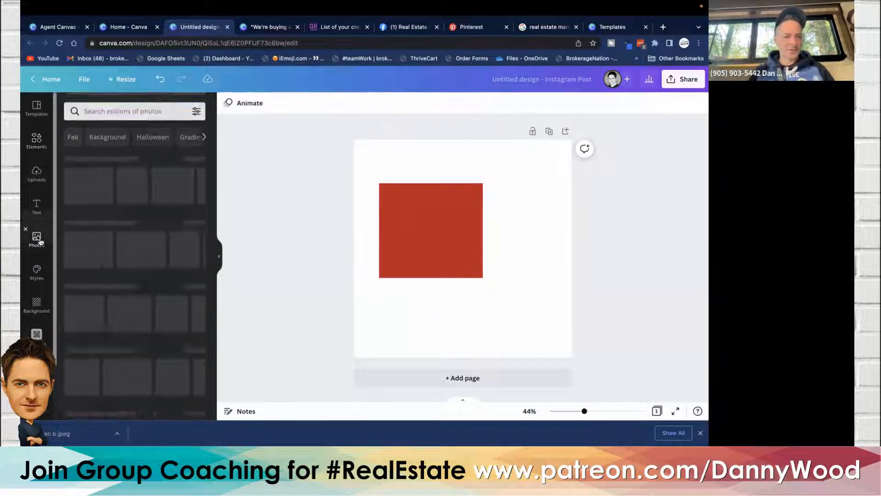
scroll(140, 264, down, 2)
scroll(139, 264, down, 3)
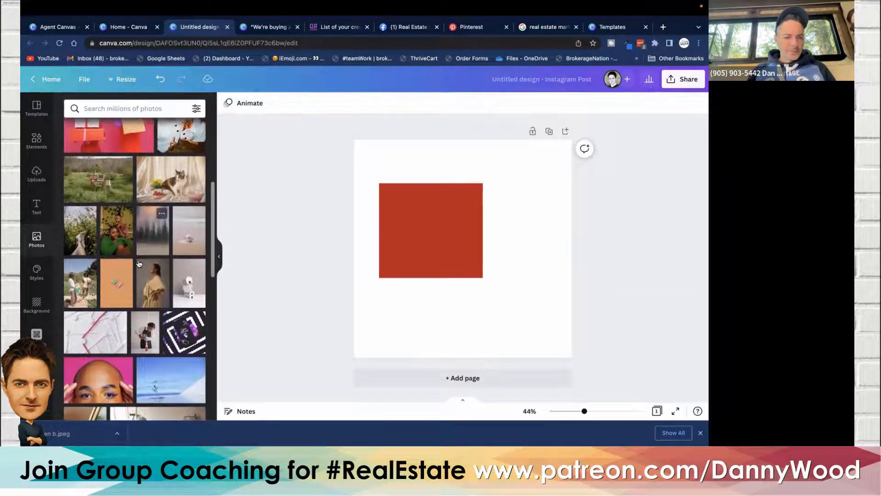
scroll(139, 264, down, 2)
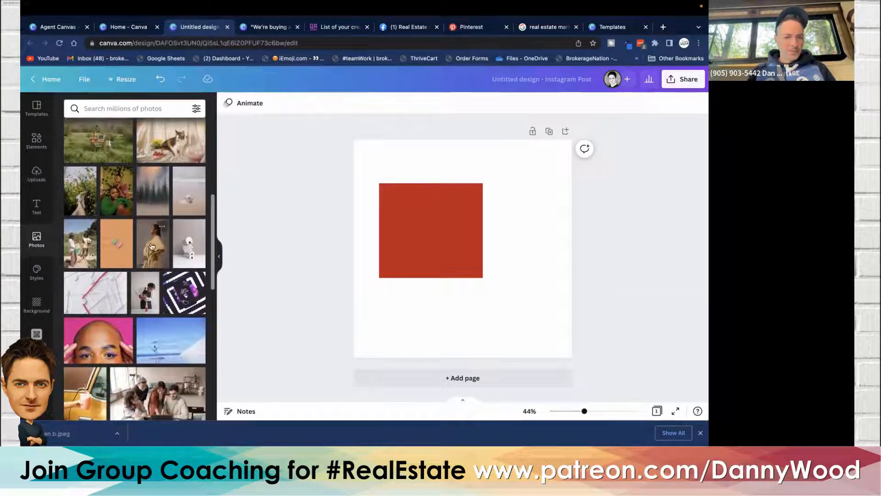
click(152, 246)
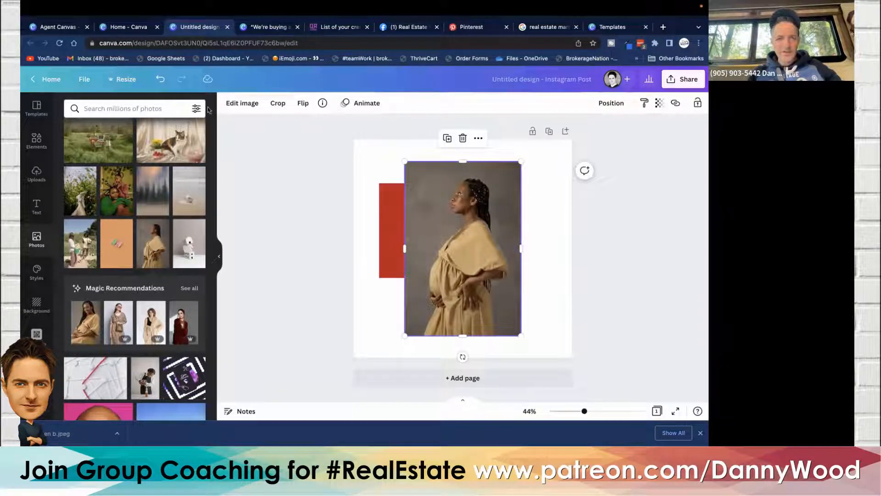
- Try the Background Remover on the stock photo, then delete the photo
click(237, 104)
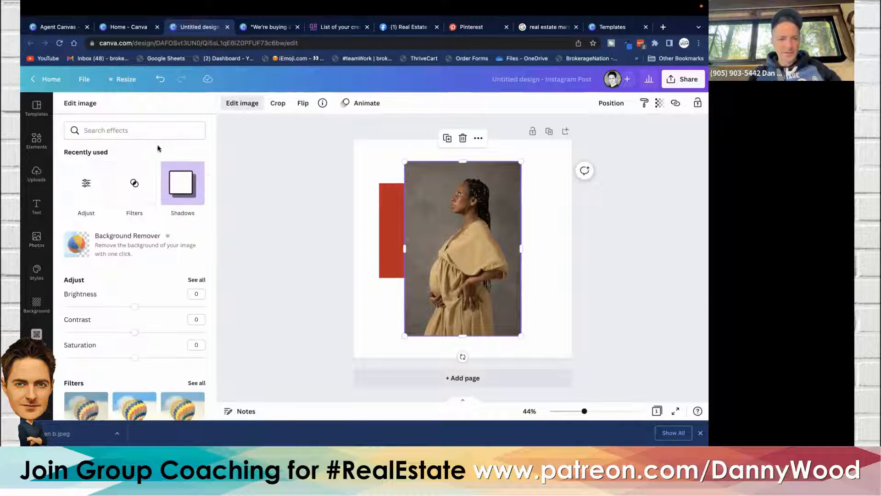
click(97, 249)
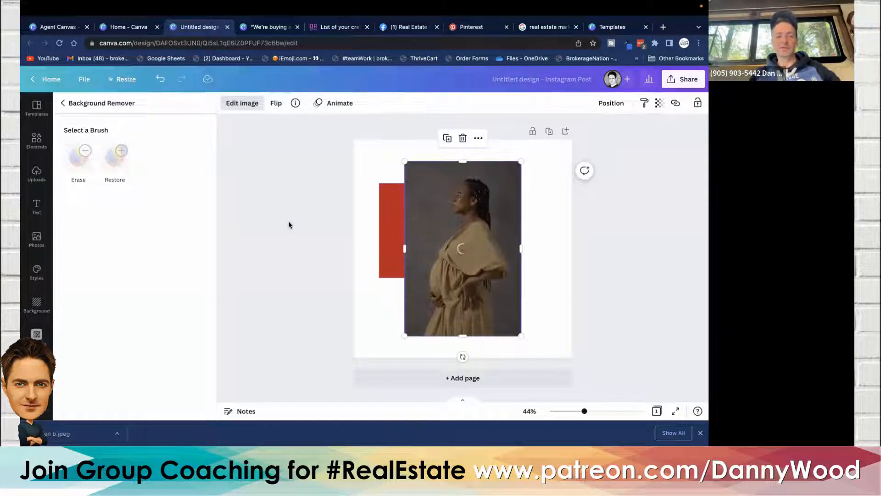
click(463, 138)
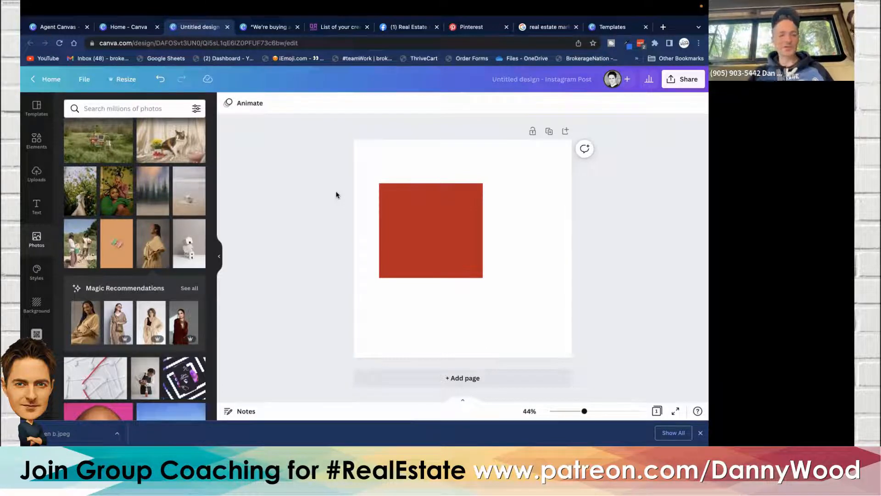
- Delete the red square, leaving the canvas blank
click(440, 231)
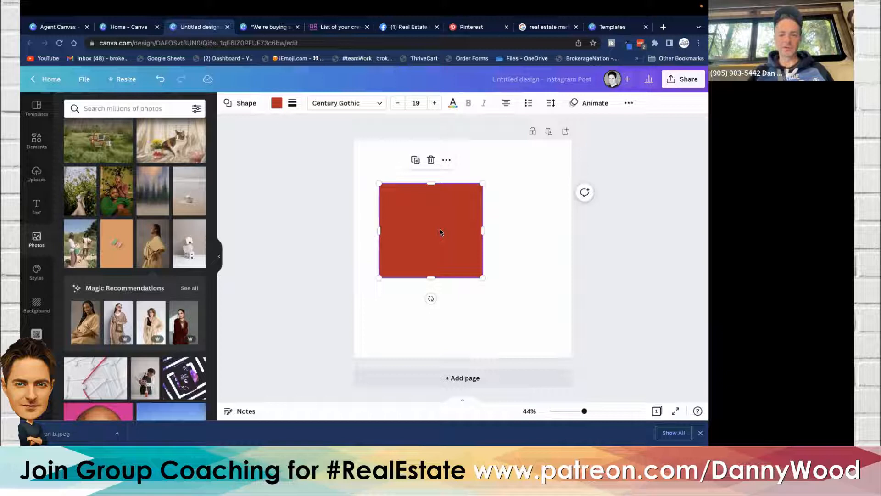
key(Delete)
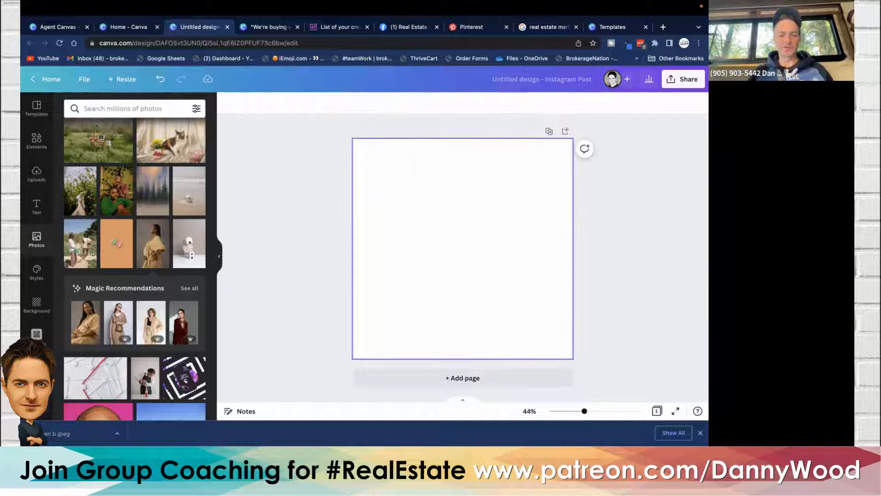
- Search elements for 'for sale sign', add the hanging red For Sale sign and shrink it slightly
click(34, 142)
click(89, 108)
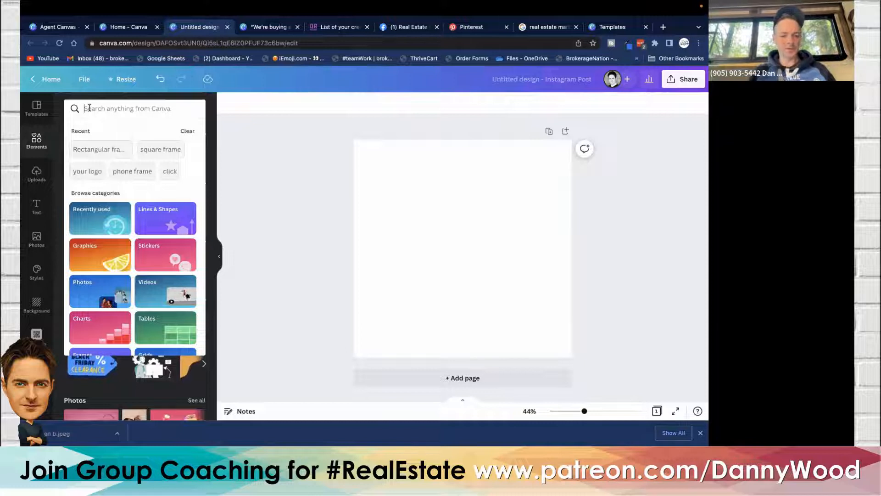
text(r)
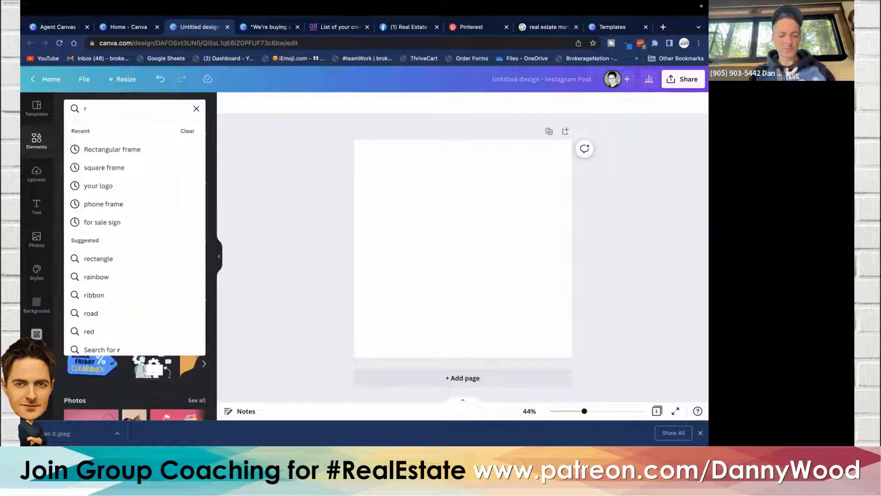
key(BackSpace)
text(for s)
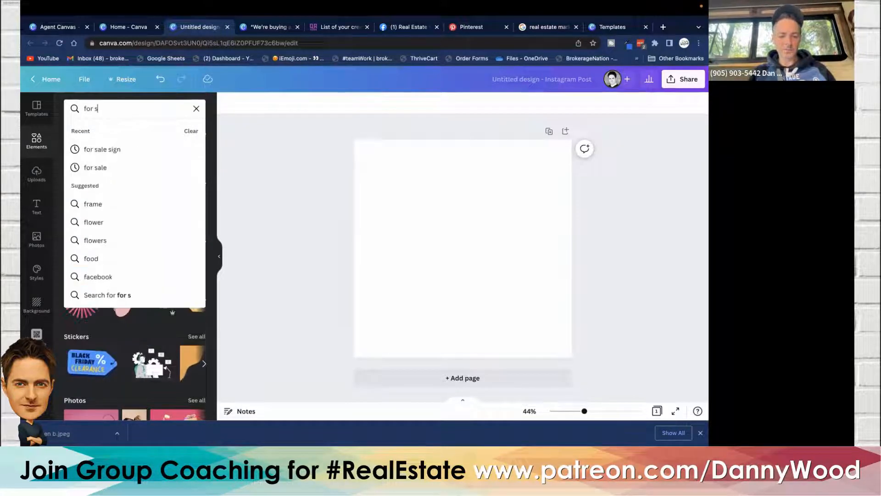
text(ale sign)
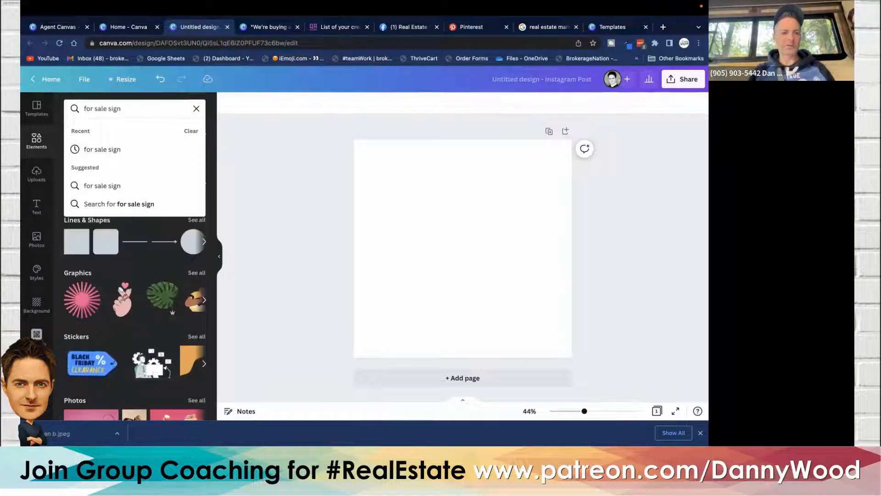
key(Return)
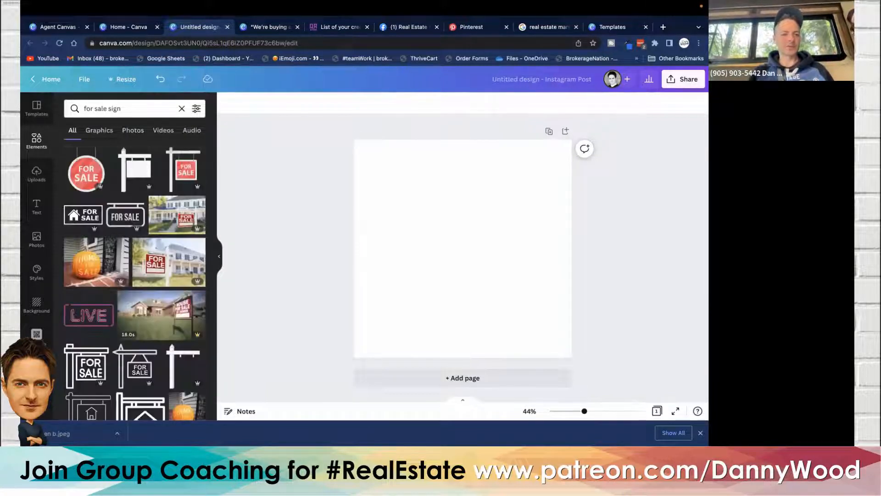
scroll(127, 242, down, 3)
scroll(127, 242, down, 2)
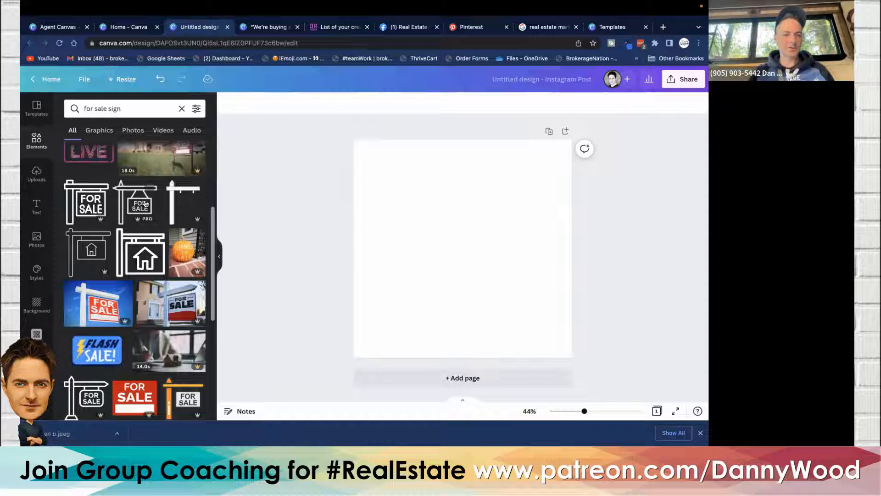
scroll(139, 238, down, 2)
scroll(139, 234, down, 1)
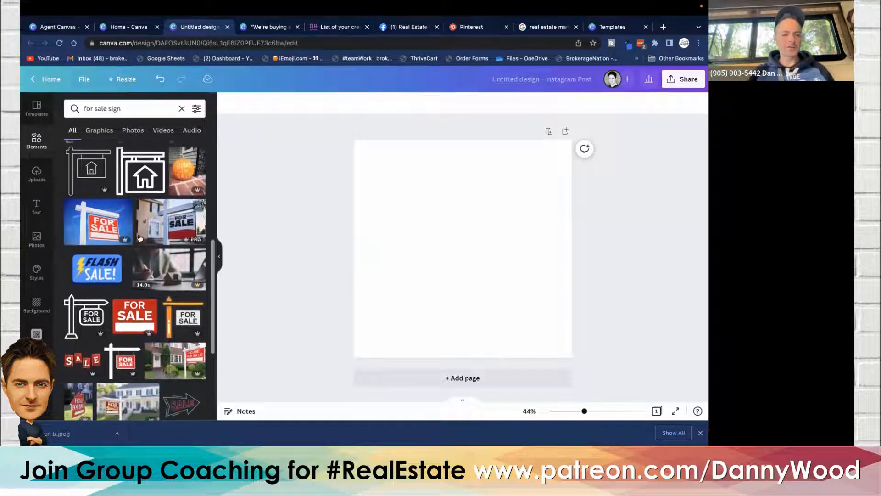
scroll(179, 271, up, 5)
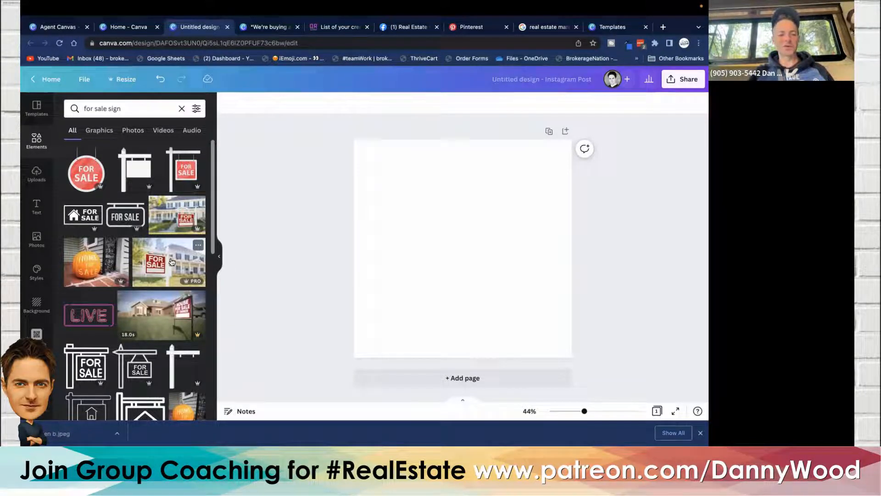
click(181, 170)
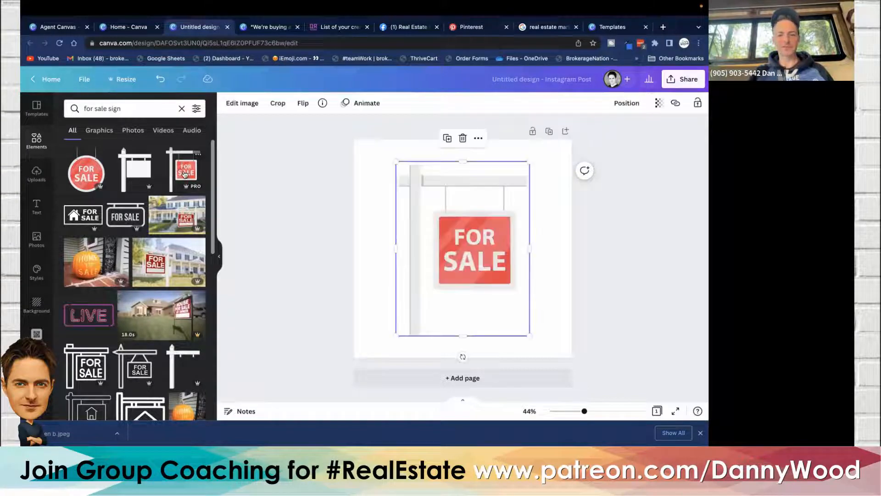
click(453, 238)
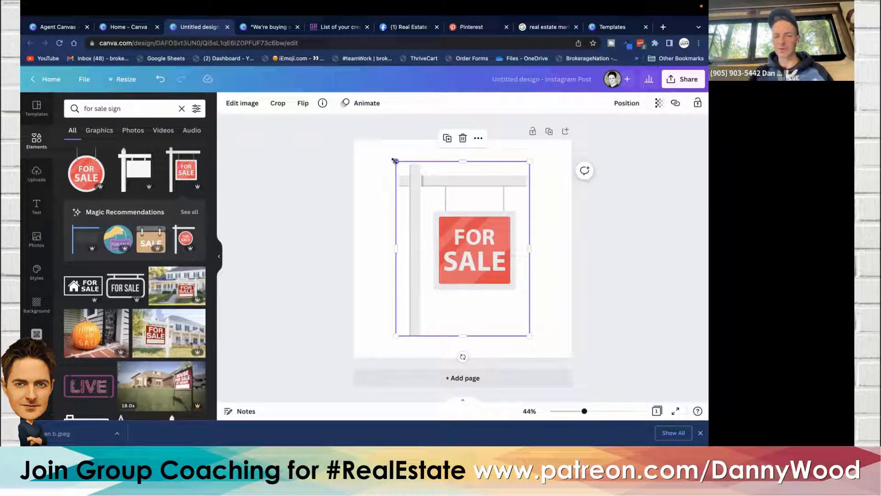
drag(396, 161, 406, 185)
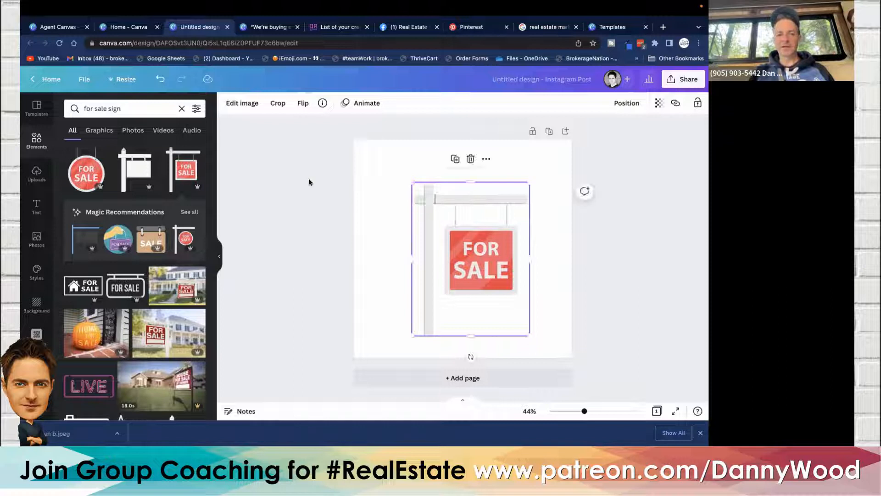
- Add the outlined hanging house sign element and move it to the canvas's upper left corner
scroll(117, 219, down, 4)
scroll(117, 220, down, 6)
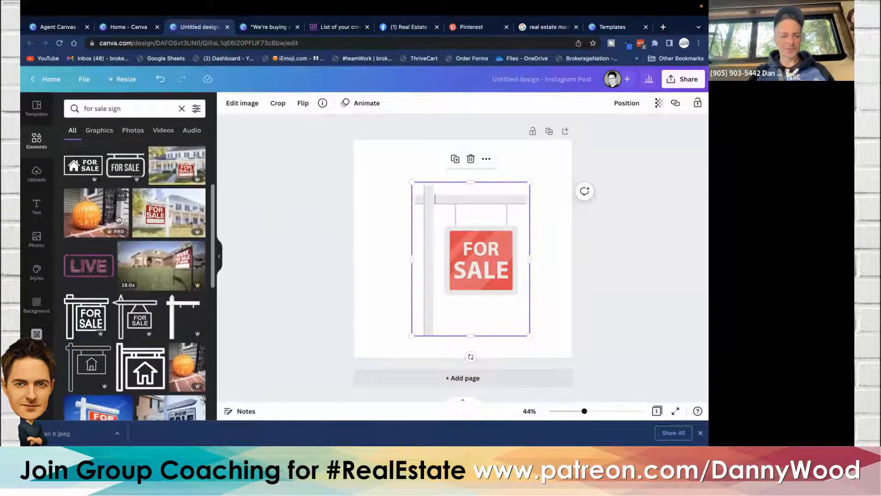
scroll(118, 219, down, 1)
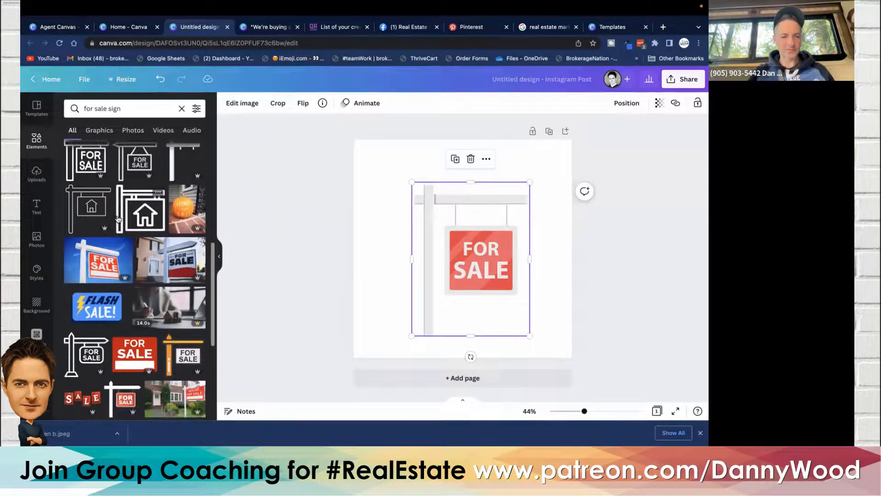
click(146, 218)
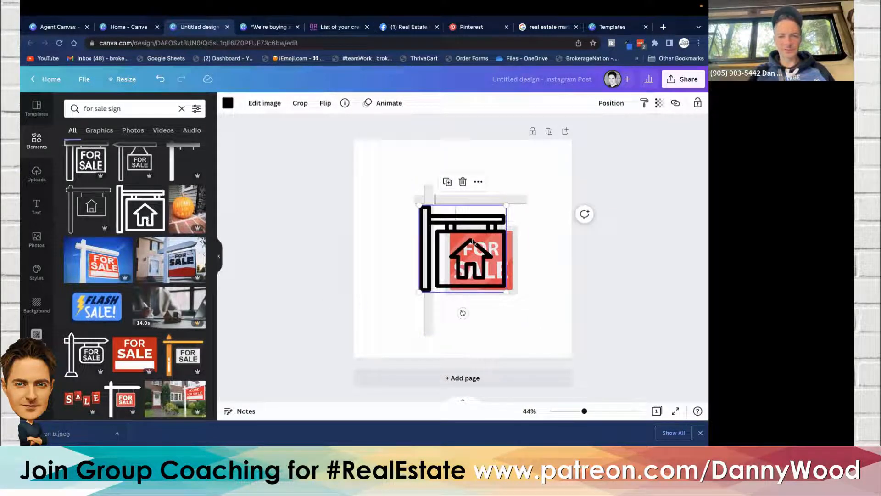
drag(471, 243, 413, 193)
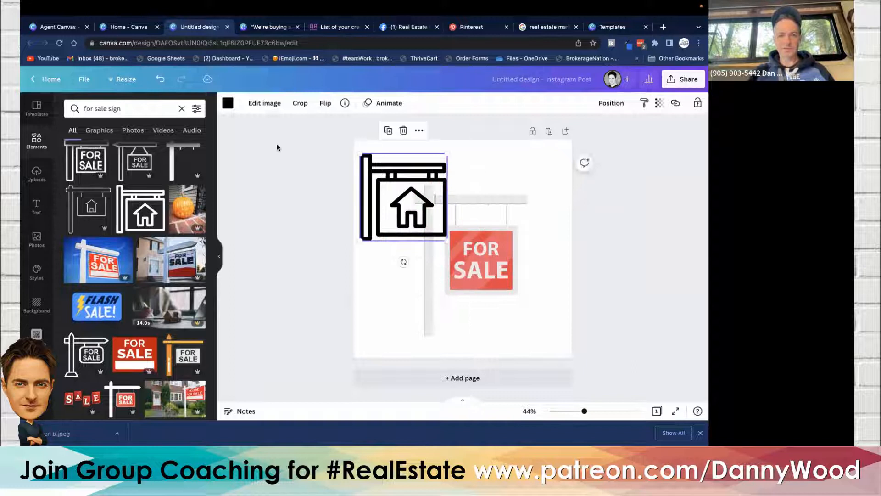
- Recolor the house sign element to the default red-orange colour
click(227, 103)
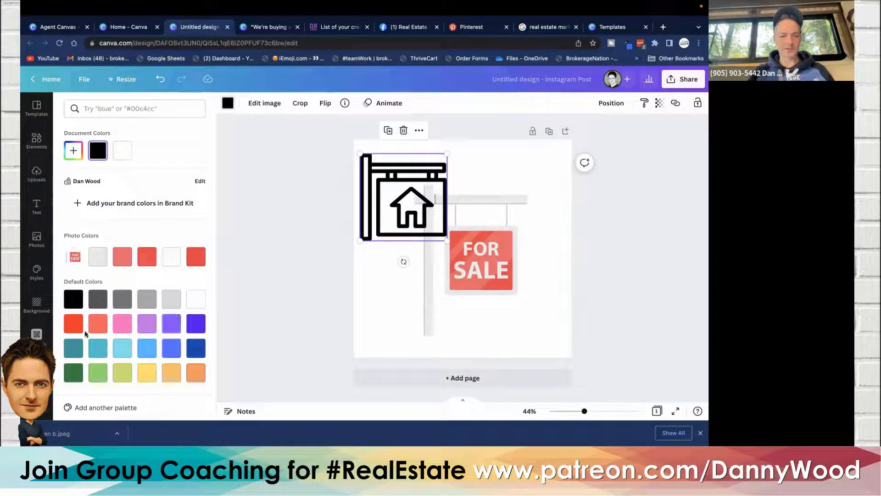
click(72, 326)
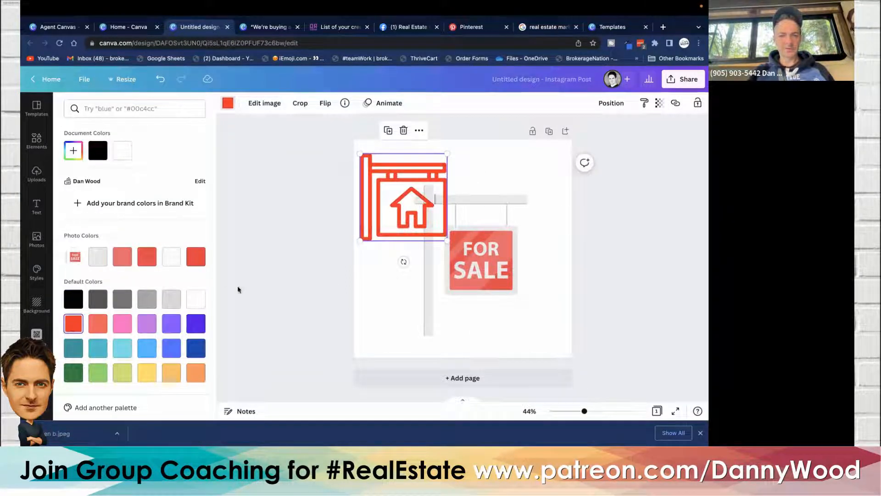
click(335, 284)
- Move the For Sale sign toward the canvas's upper right
click(527, 262)
drag(475, 265, 517, 237)
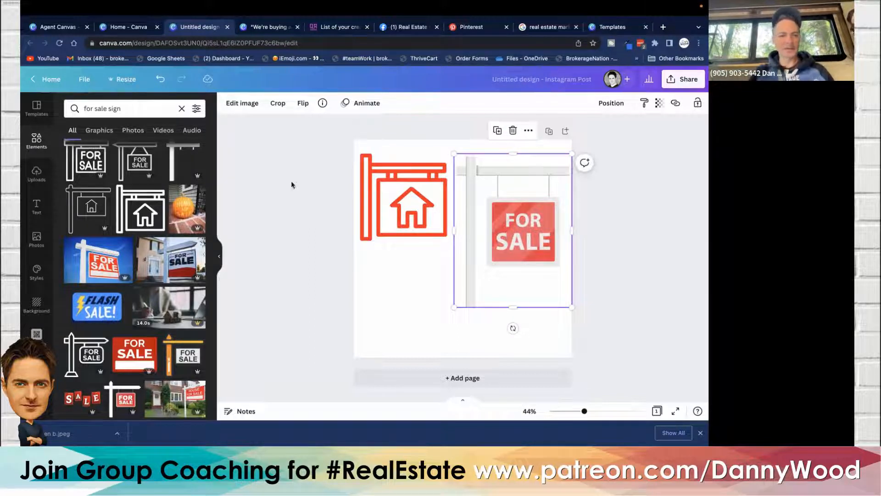
- Search photos for 'real estate', add the aerial neighbourhood photo and enlarge it to fill the canvas
click(37, 239)
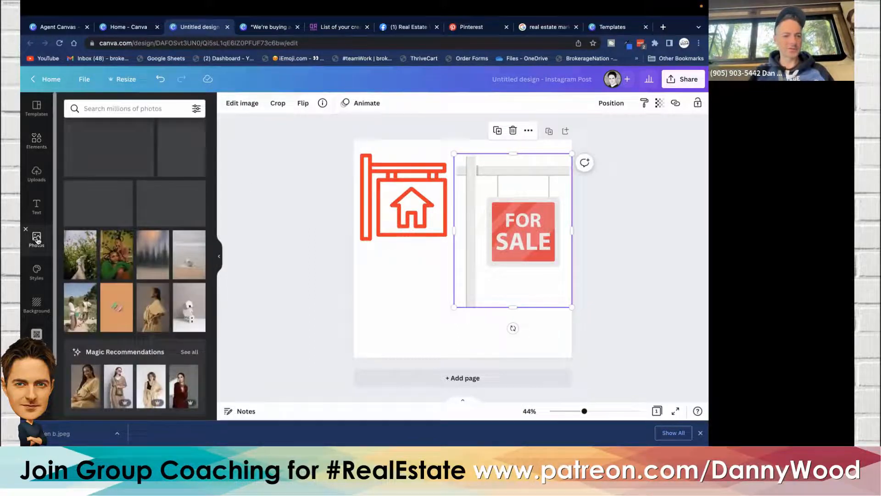
click(106, 108)
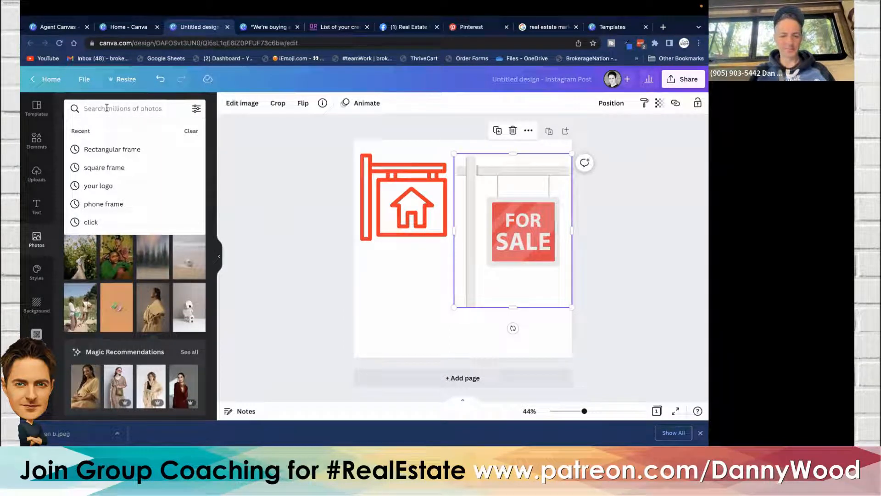
text(re)
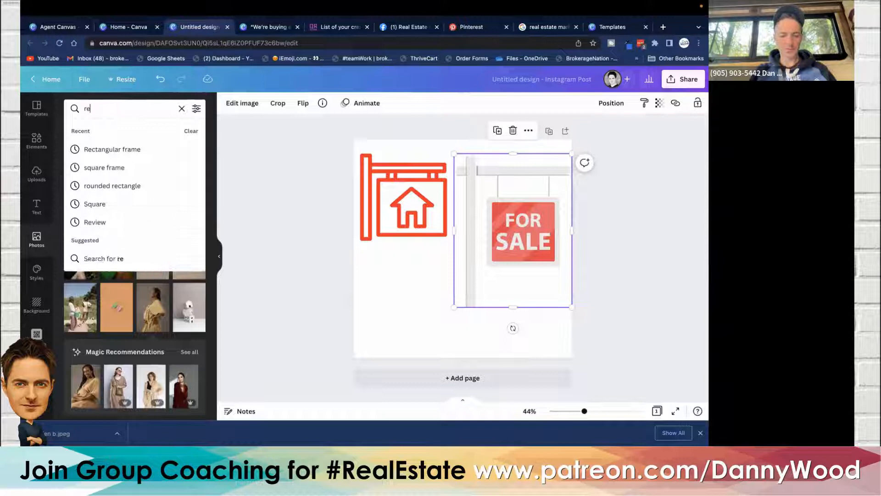
text(al estate)
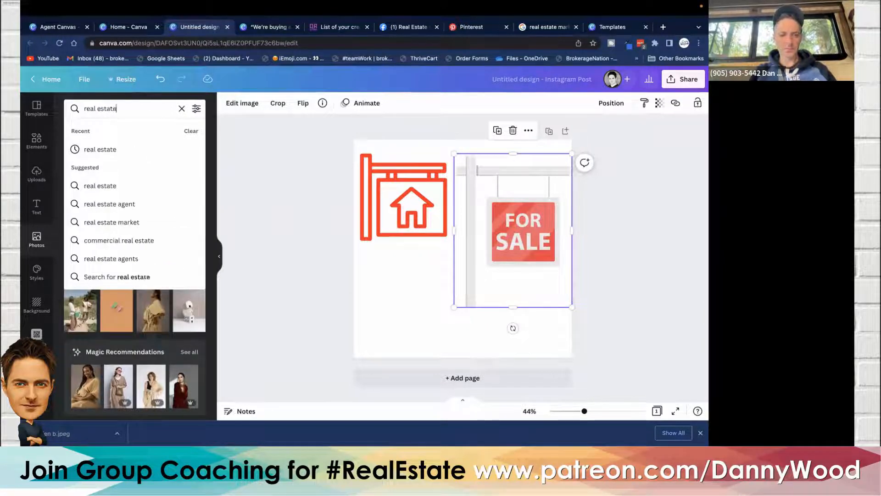
key(Return)
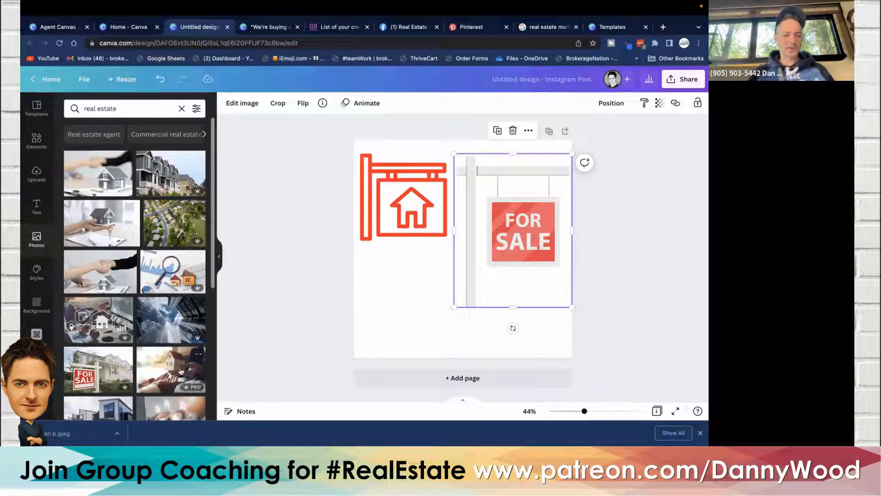
scroll(127, 296, down, 2)
scroll(127, 297, up, 2)
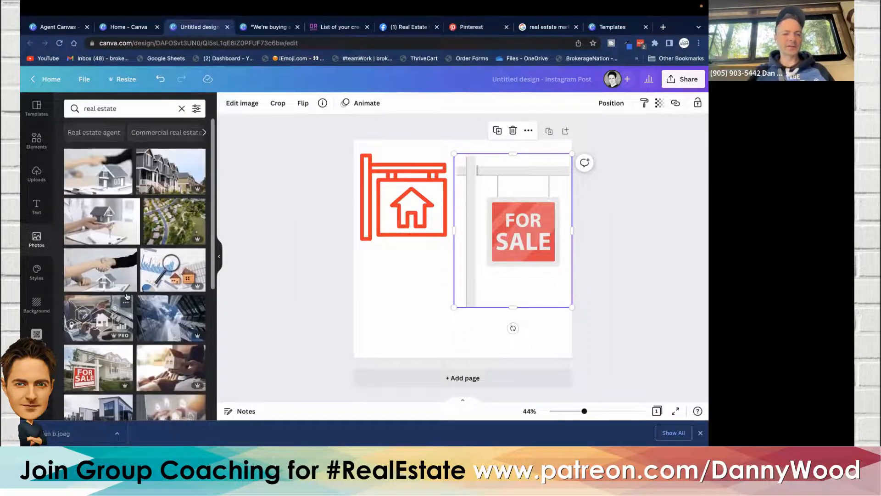
click(171, 227)
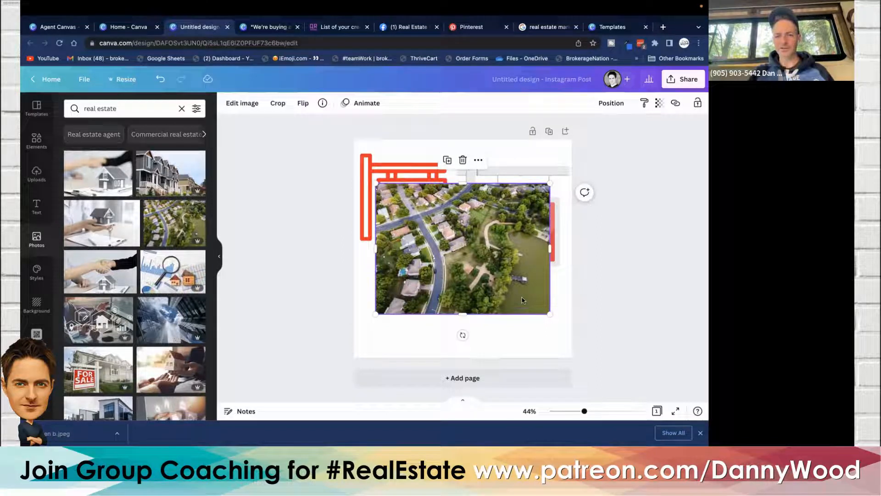
drag(477, 278, 455, 321)
drag(527, 222, 629, 113)
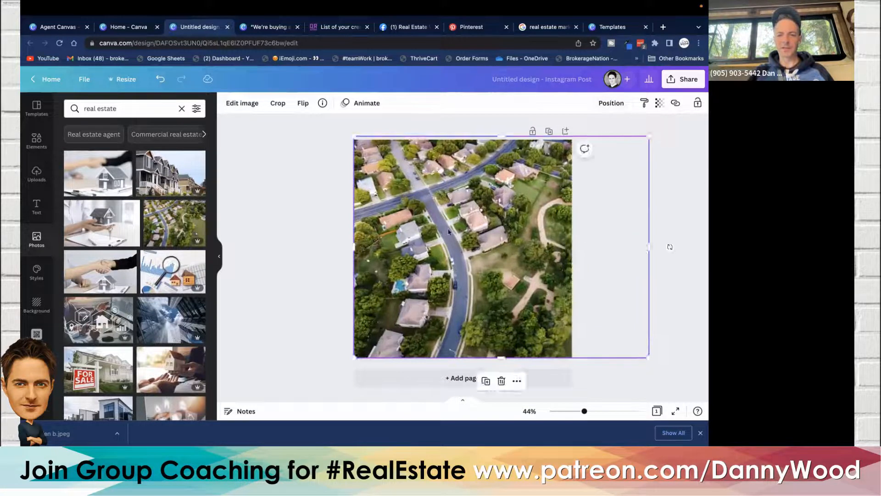
mouse_move(461, 245)
mouse_down()
mouse_move(423, 245)
mouse_move(461, 248)
mouse_move(433, 241)
mouse_move(449, 241)
mouse_up()
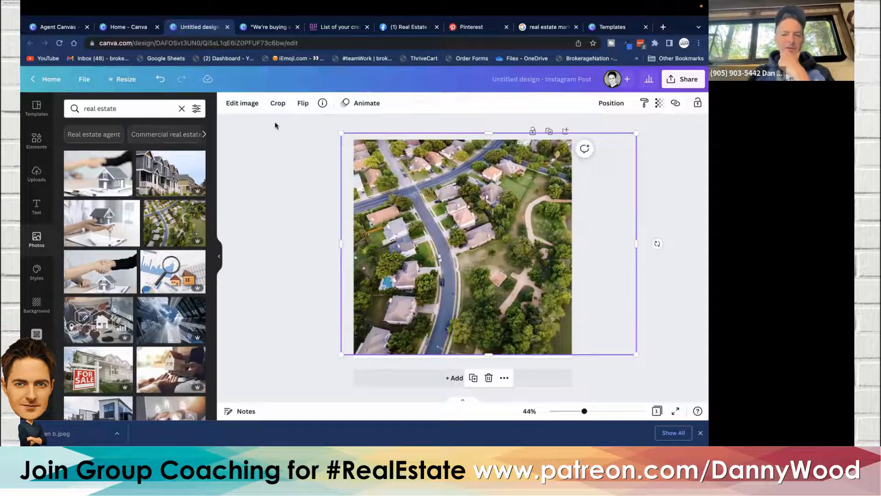
- Send the aerial photo backward behind the sign graphics
click(608, 104)
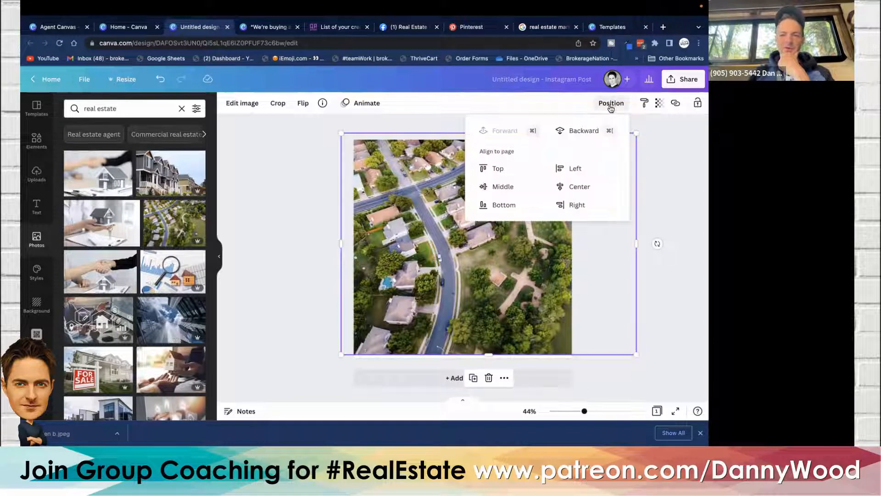
click(593, 130)
click(593, 130)
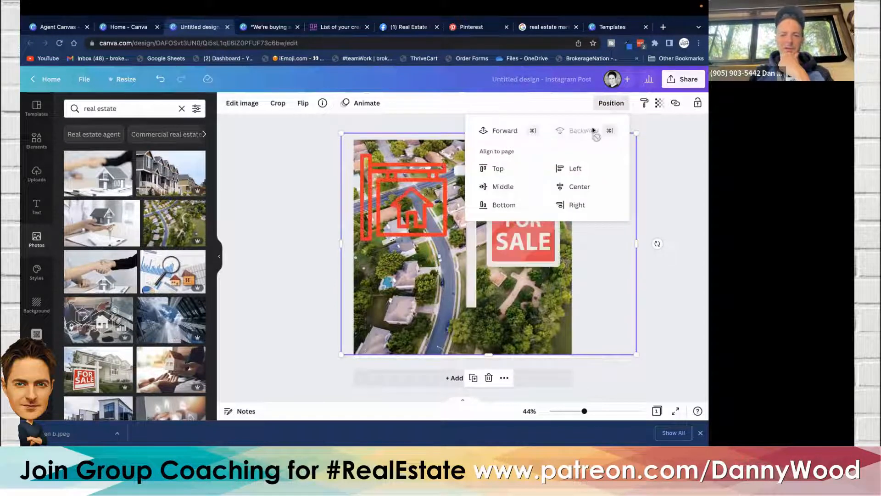
- Set the aerial photo's saturation to -100 and its transparency to 10
click(238, 105)
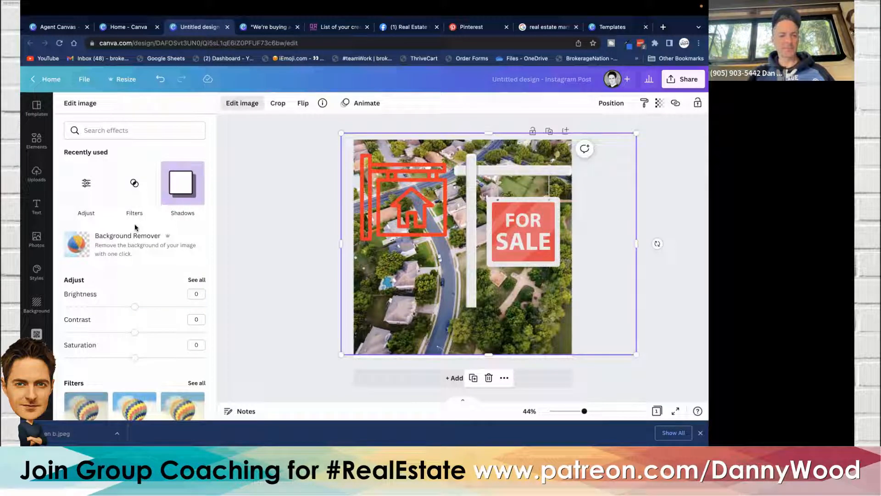
scroll(135, 227, down, 3)
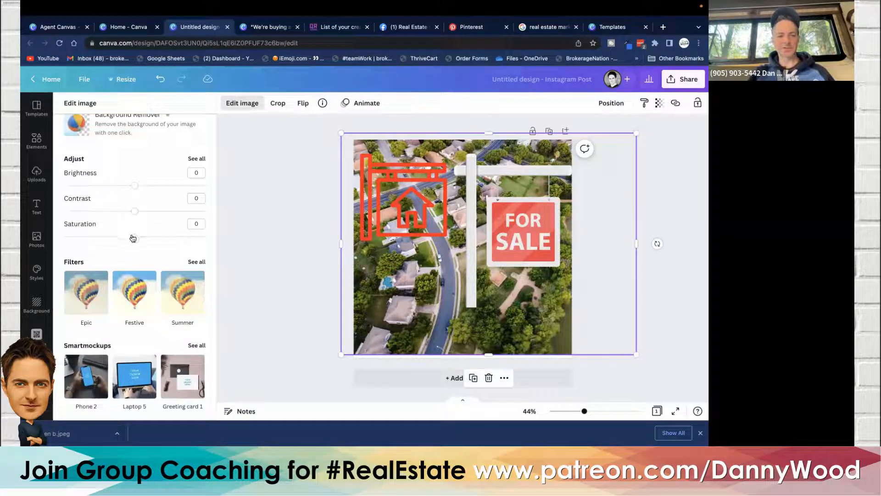
drag(135, 239, 87, 238)
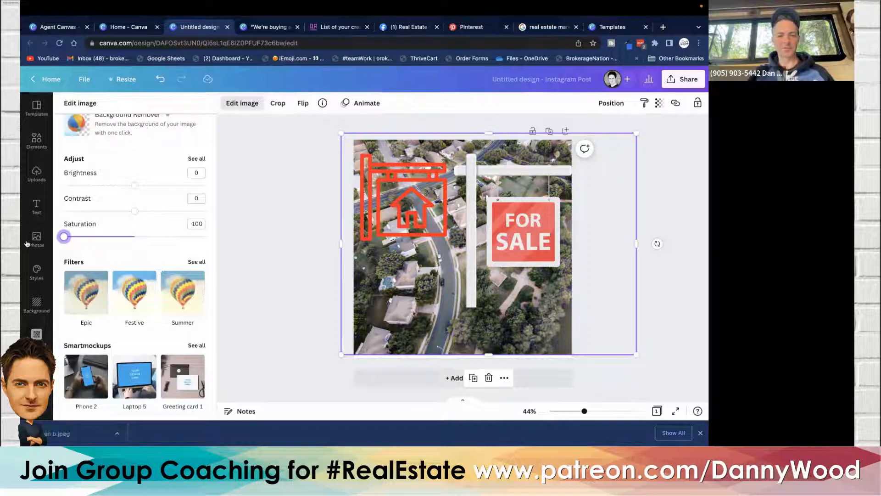
click(661, 102)
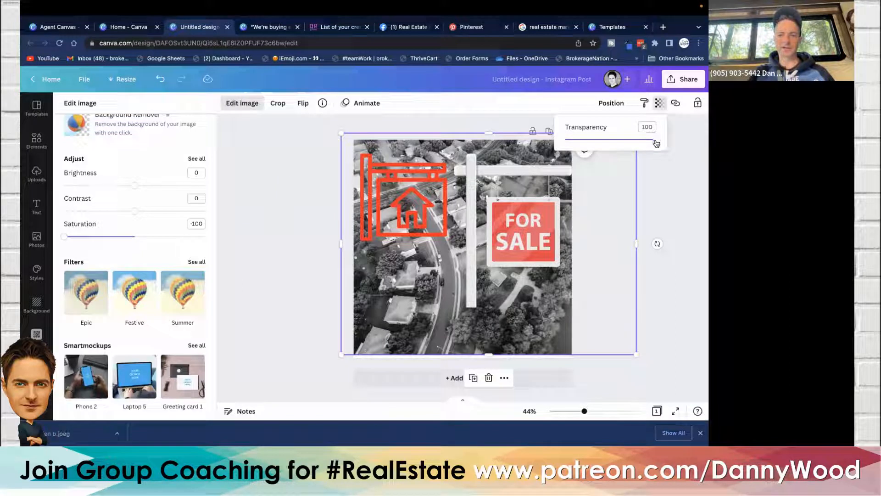
drag(657, 144, 574, 149)
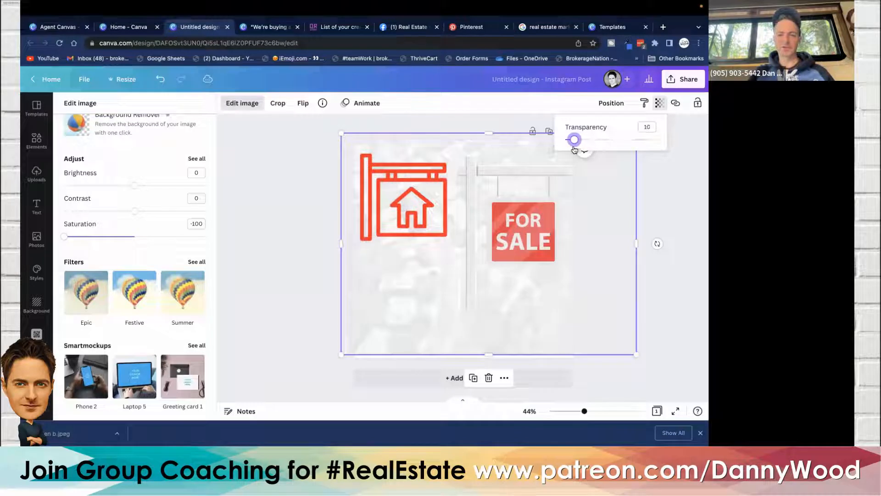
- Delete the red house sign element and move the For Sale sign toward the canvas centre
click(307, 183)
click(308, 187)
click(439, 223)
key(Delete)
drag(518, 233, 460, 243)
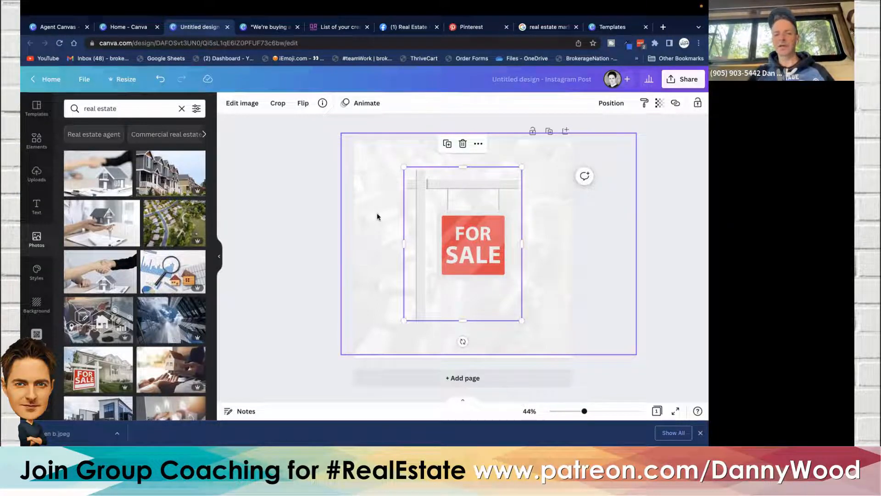
click(254, 186)
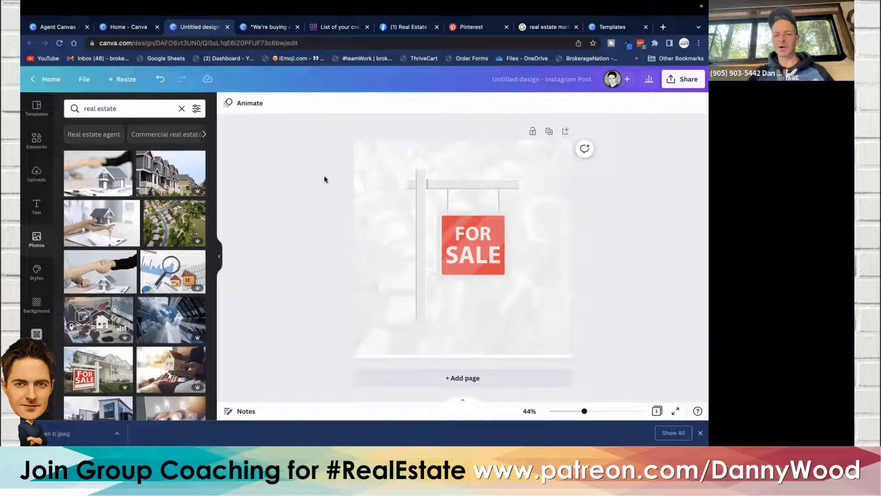
- Delete the aerial neighbourhood photo from the canvas
click(373, 203)
key(Delete)
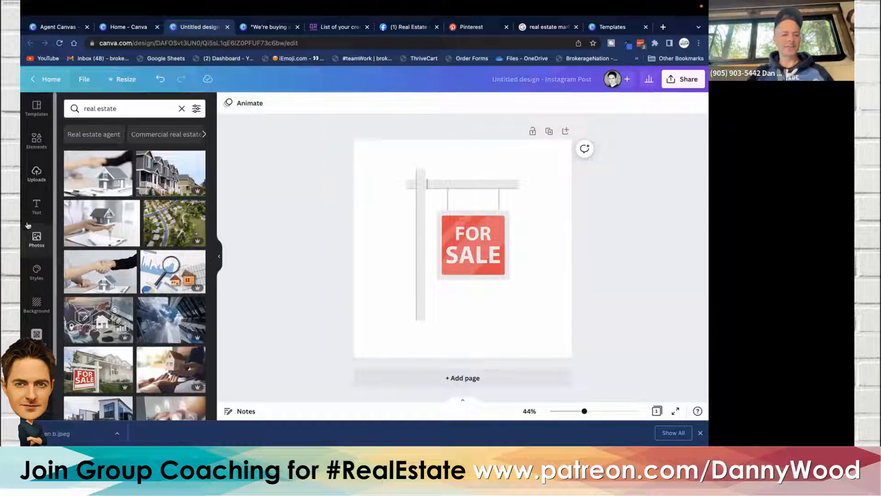
- Search photos for 'abstract background', add the blue geometric image and enlarge it past the canvas edges
double_click(102, 108)
triple_click(102, 108)
text(abst)
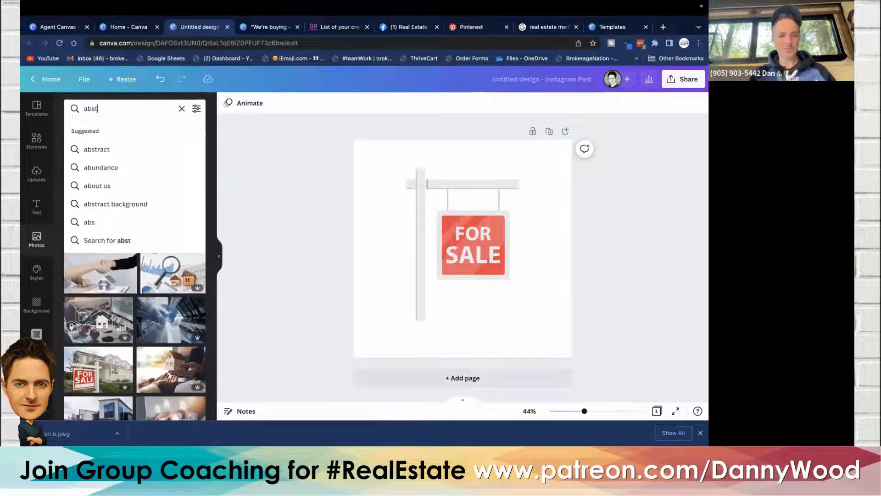
click(115, 168)
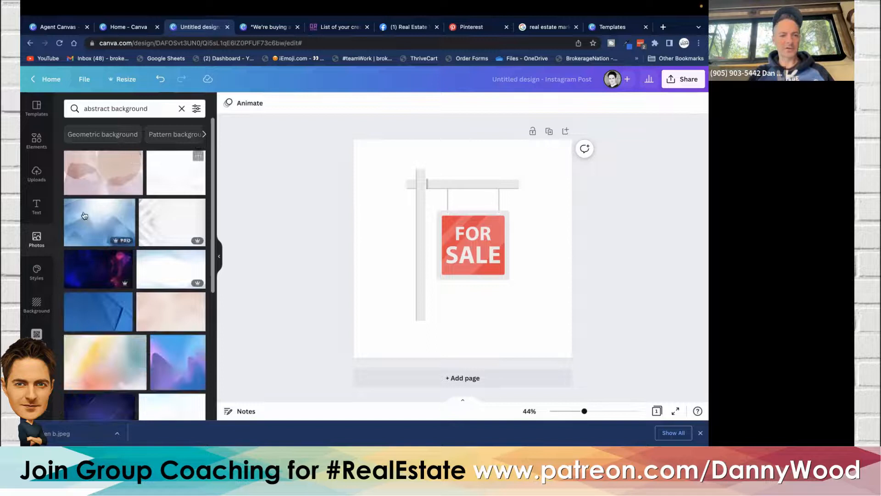
click(94, 218)
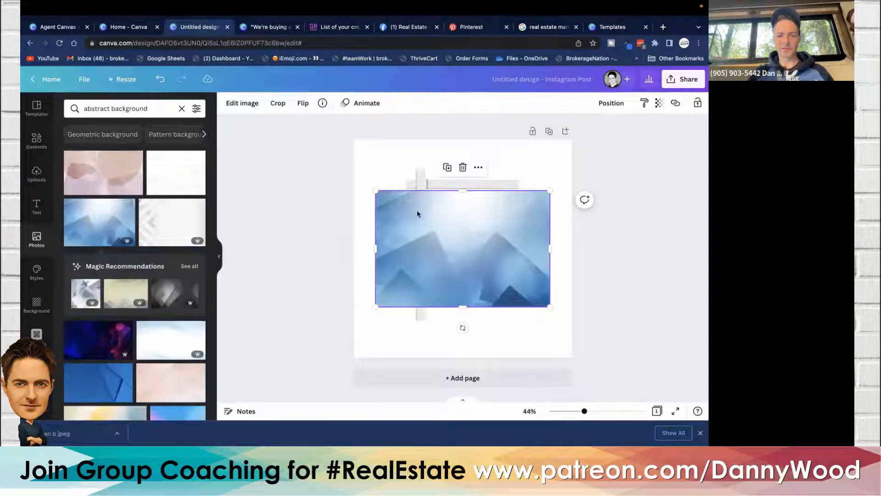
drag(375, 191, 286, 132)
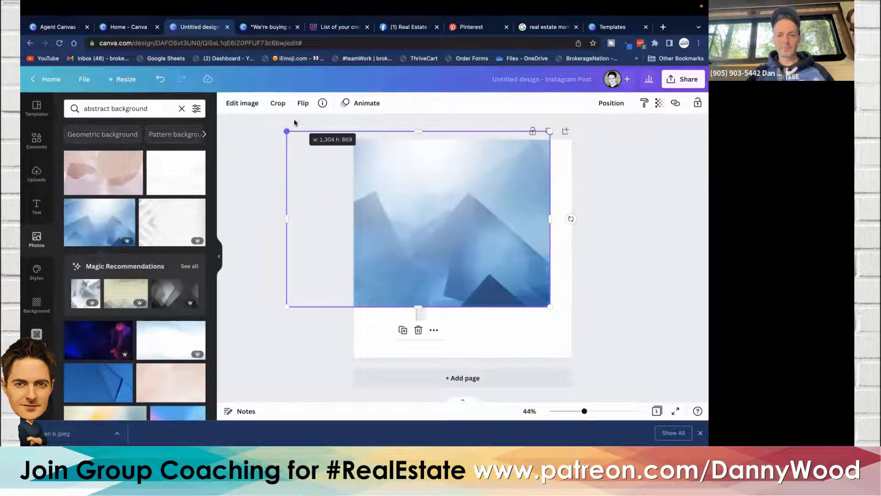
drag(548, 305, 632, 360)
- Set the abstract image's saturation to -100 and its transparency to 20
click(253, 105)
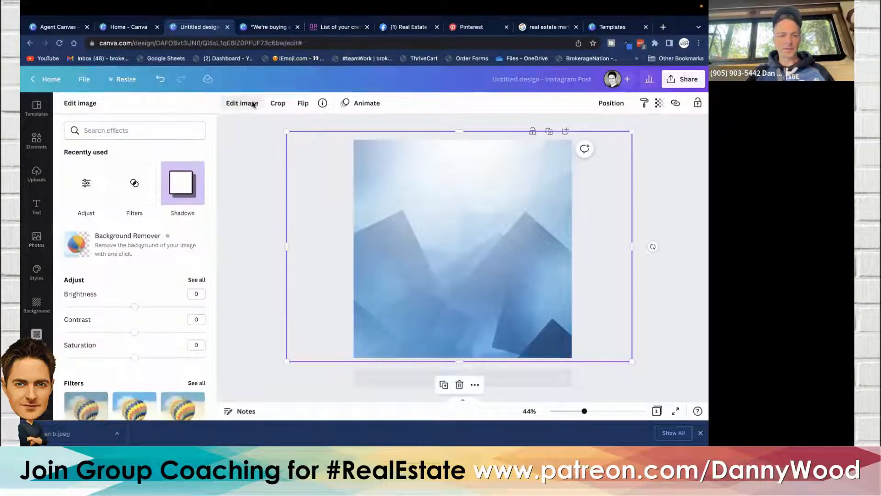
drag(135, 357, 64, 358)
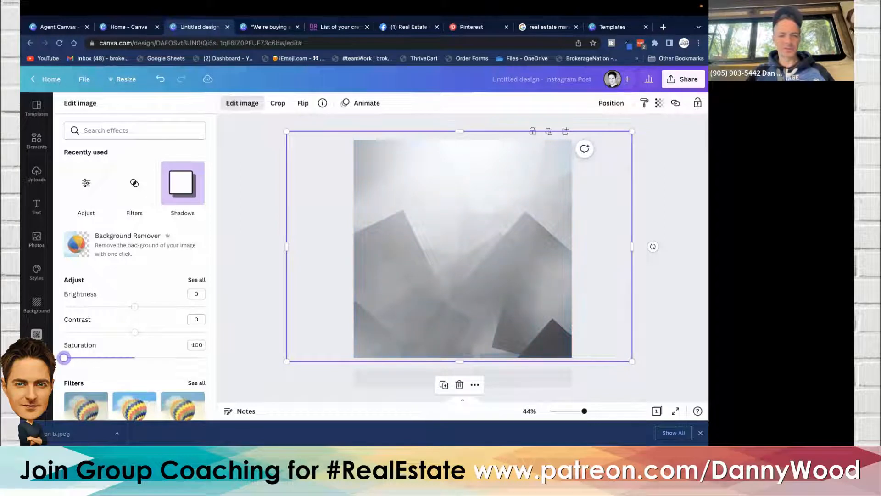
click(660, 105)
drag(655, 142, 584, 142)
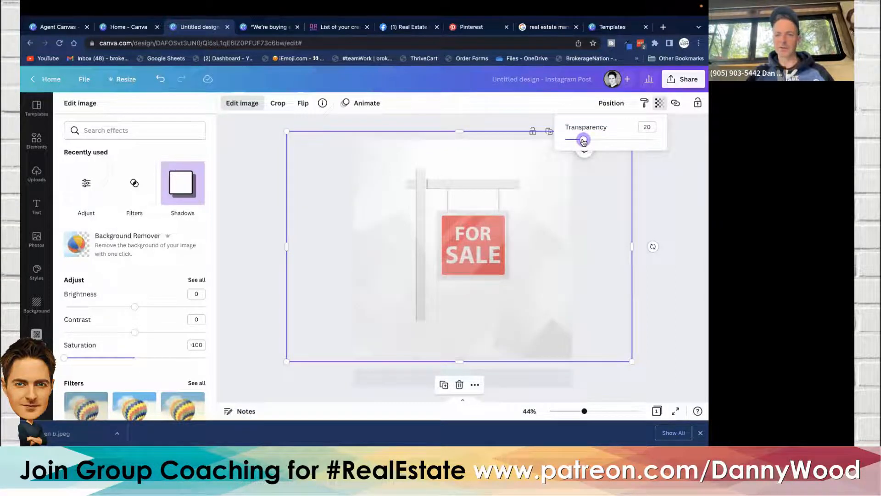
- Send the abstract image backward behind the For Sale sign
click(611, 104)
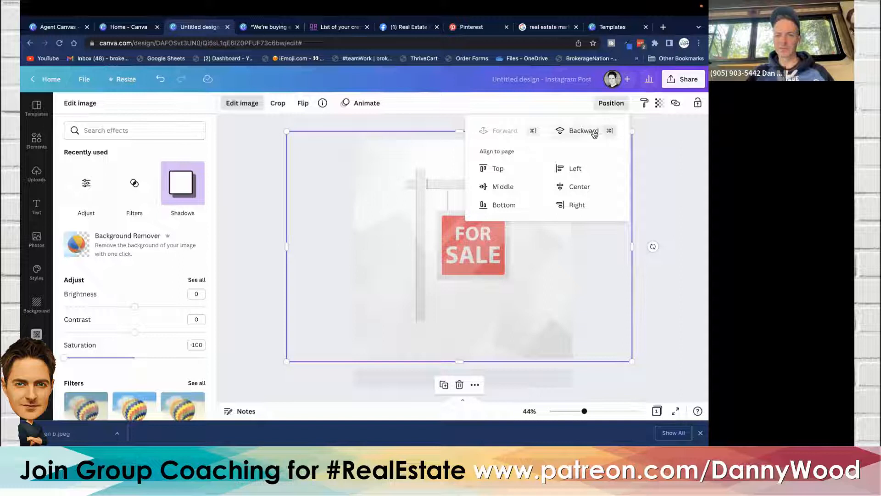
click(579, 131)
click(261, 181)
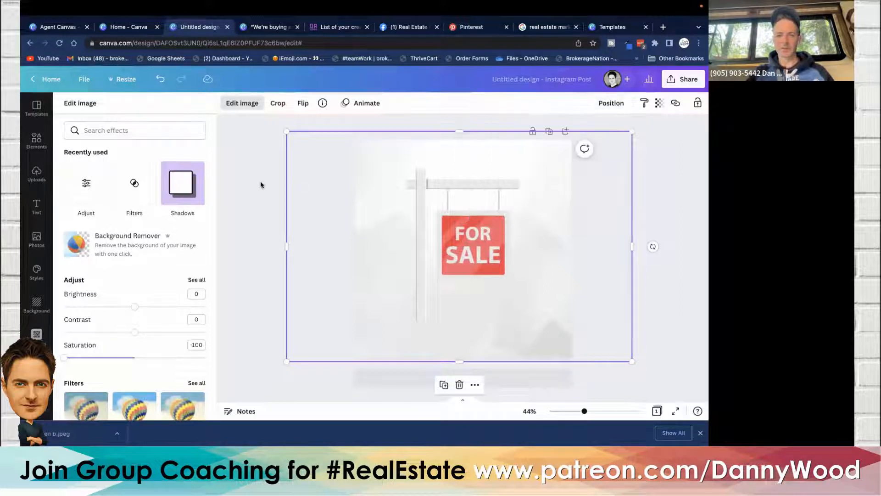
click(260, 181)
click(260, 182)
- Crop and reposition the abstract background image within the canvas
click(548, 329)
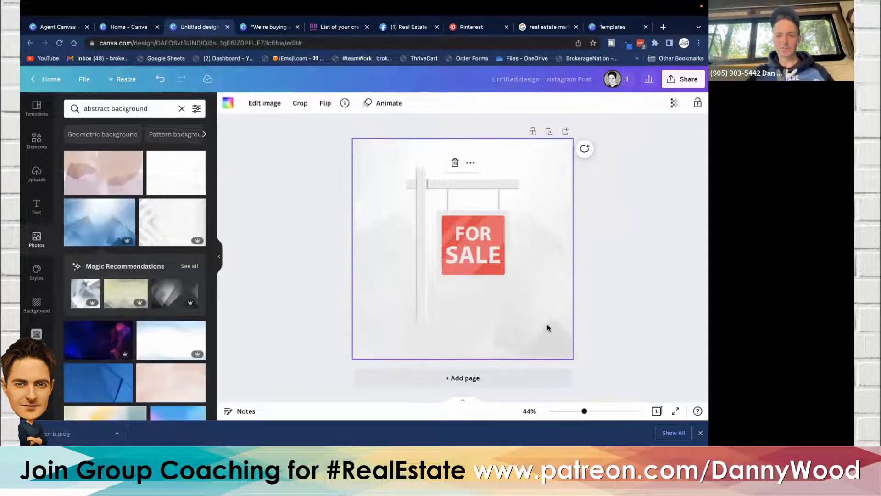
double_click(553, 292)
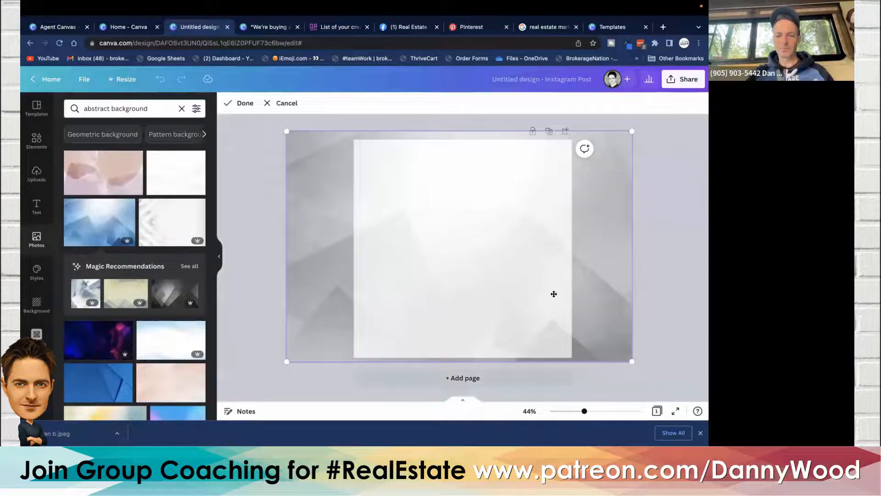
drag(562, 347, 638, 339)
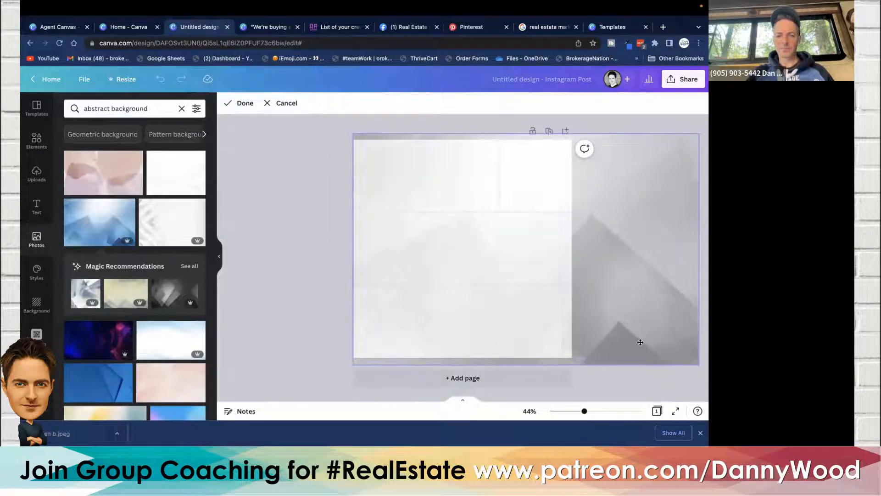
click(242, 104)
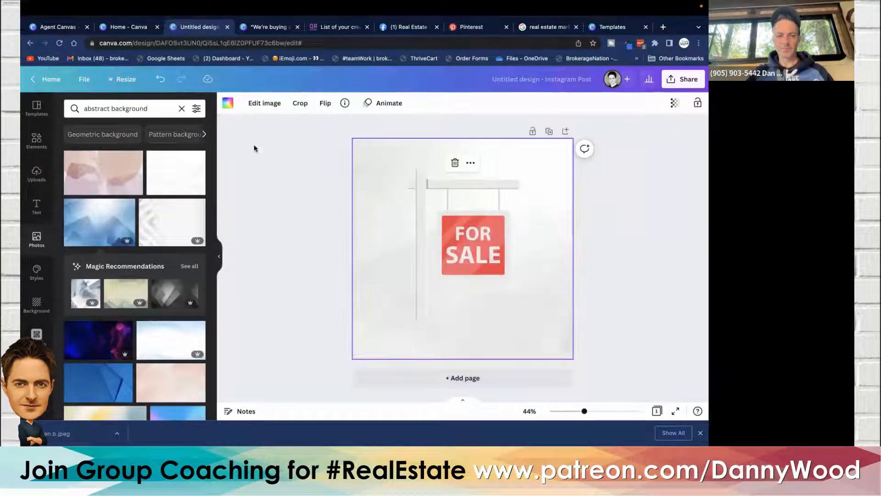
- Set the background image's transparency to 20
click(401, 229)
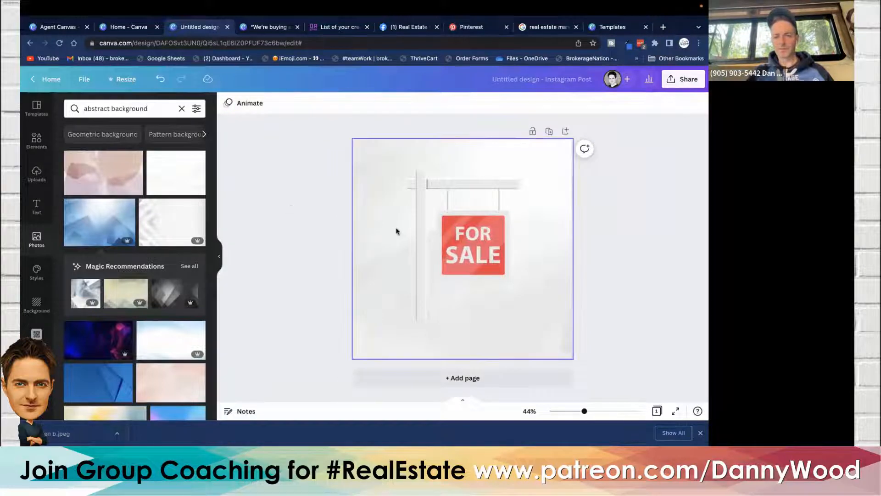
click(673, 103)
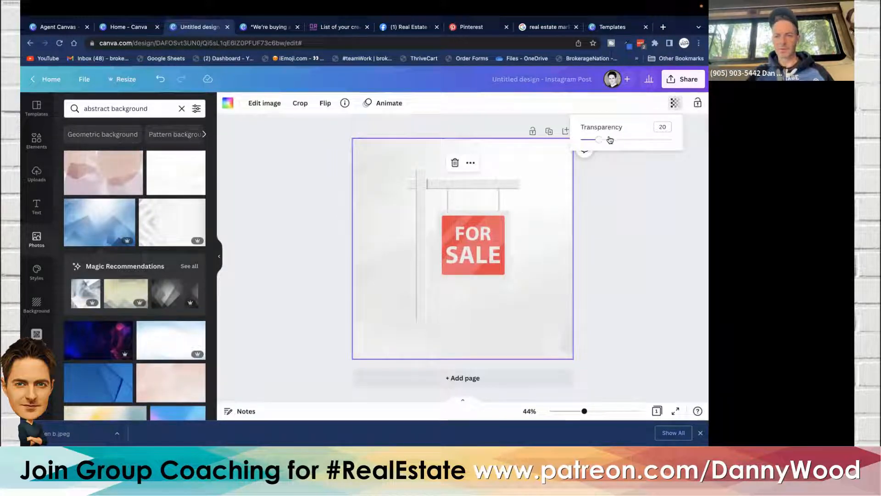
drag(600, 142, 596, 142)
click(304, 161)
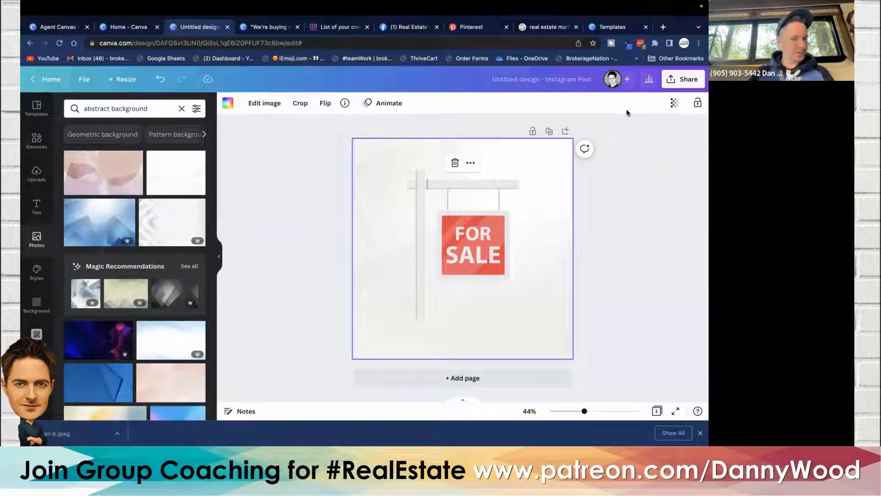
- Search the elements library for quote graphics and browse the results
click(36, 142)
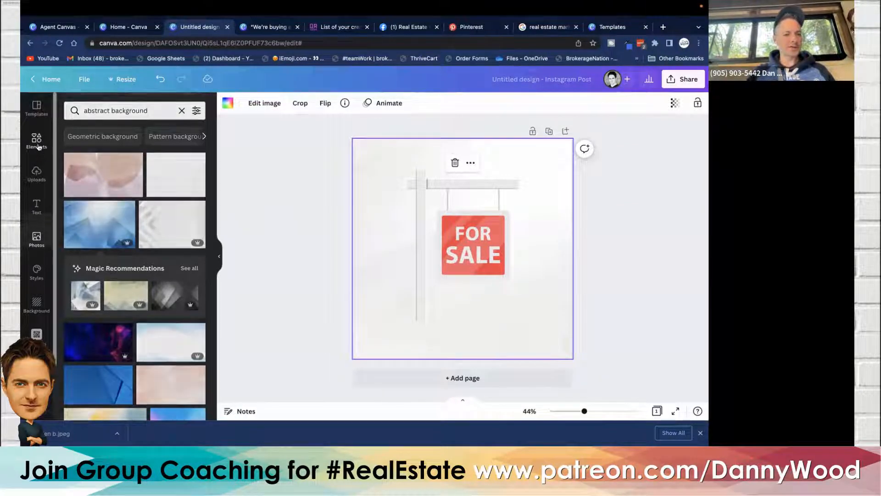
click(135, 107)
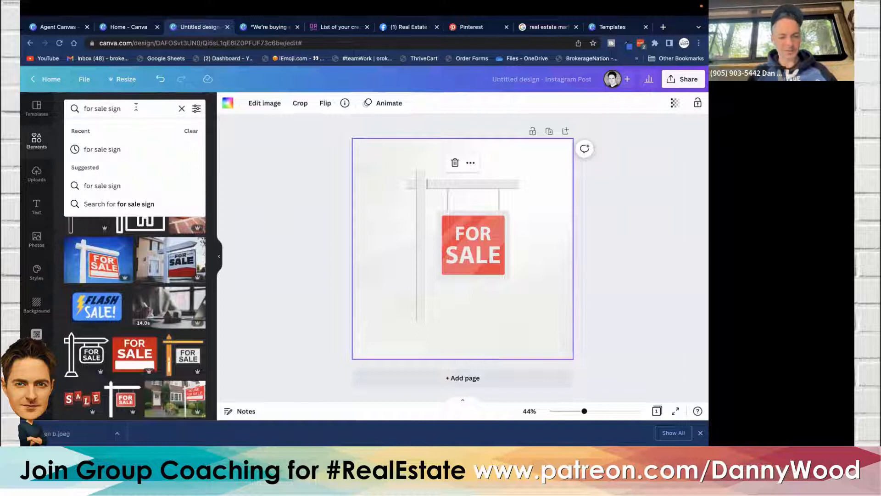
key(super+a)
text(quo)
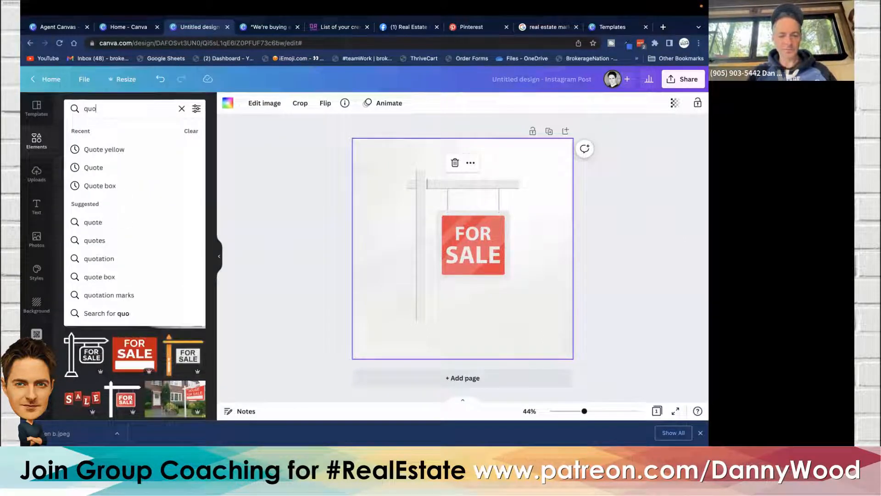
key(Return)
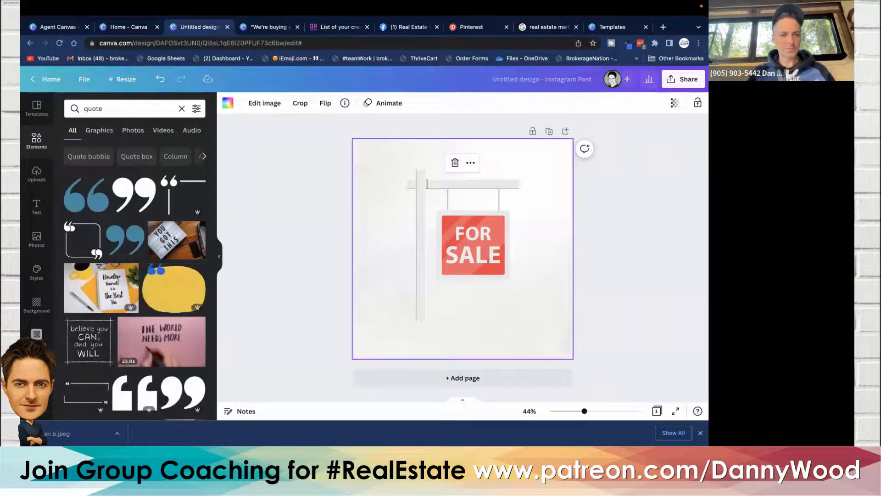
scroll(136, 182, down, 5)
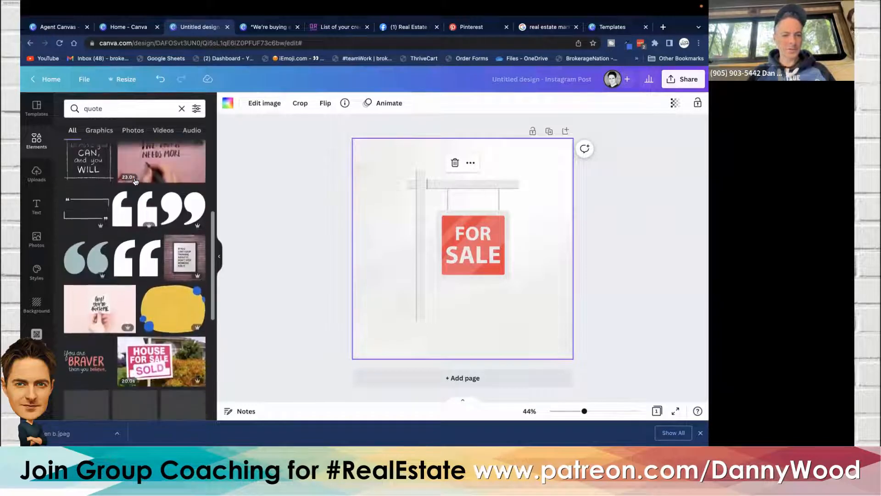
scroll(135, 182, up, 2)
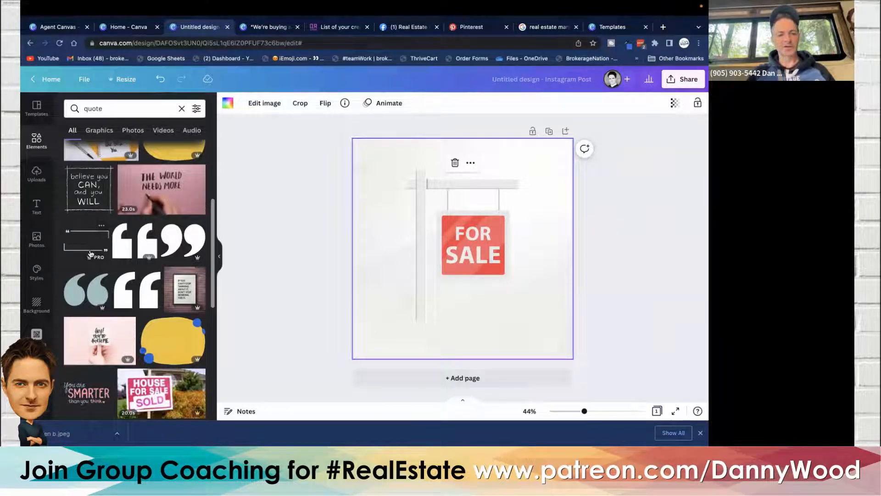
- Delete the abstract background image and the For Sale sign to clear the canvas
key(Delete)
click(481, 243)
key(Delete)
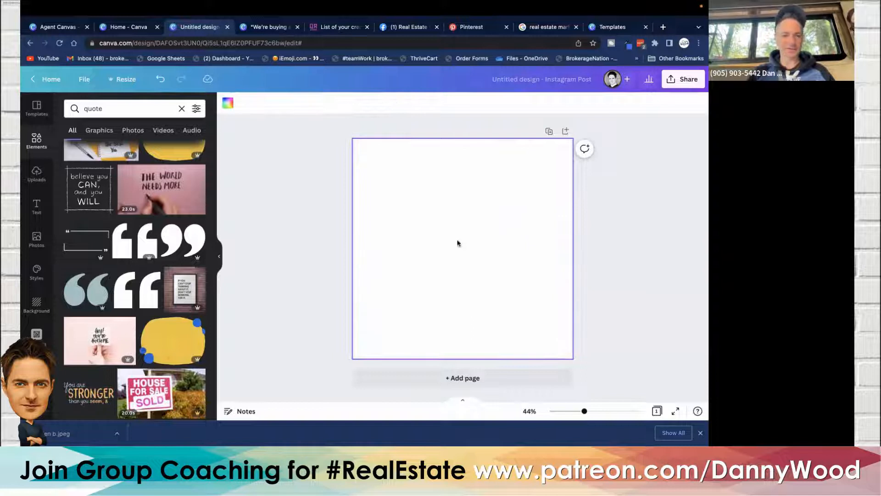
- Add a quote-bracket frame element and resize it near the top of the canvas
click(86, 246)
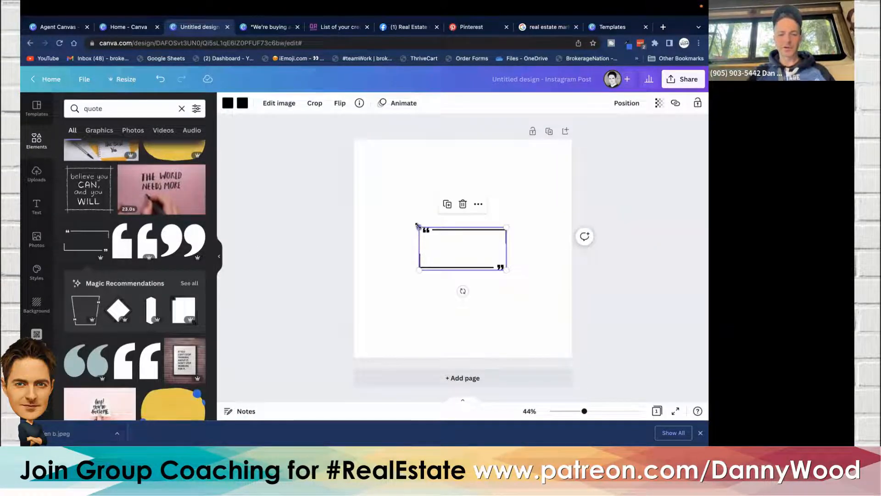
drag(418, 226, 388, 212)
mouse_move(506, 270)
mouse_down()
mouse_move(551, 291)
mouse_move(466, 252)
mouse_move(556, 294)
mouse_move(492, 263)
mouse_move(496, 270)
mouse_up()
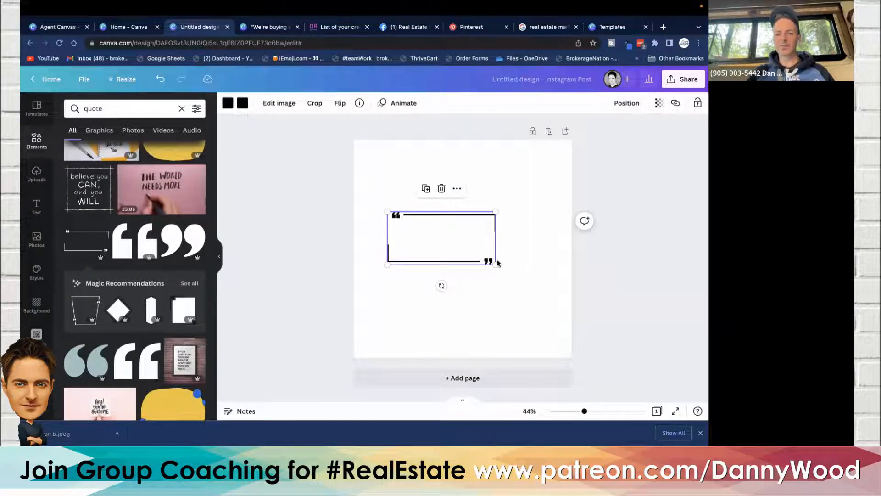
drag(461, 229, 429, 167)
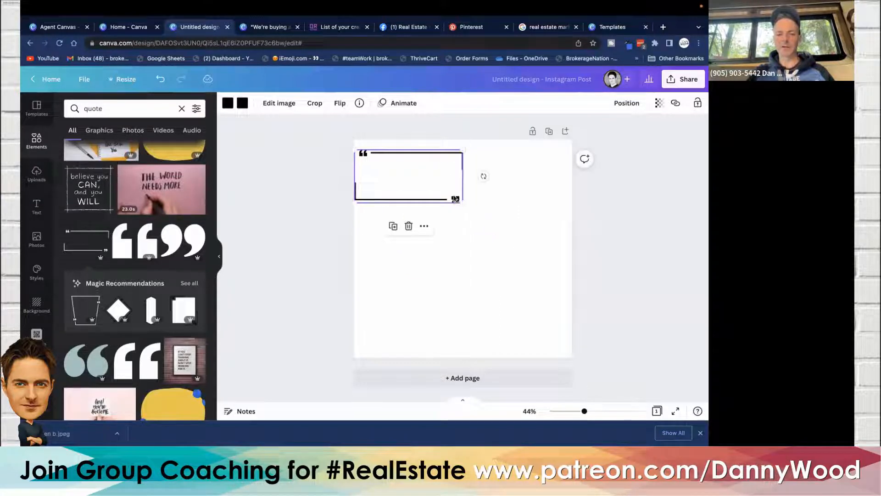
drag(462, 201, 568, 261)
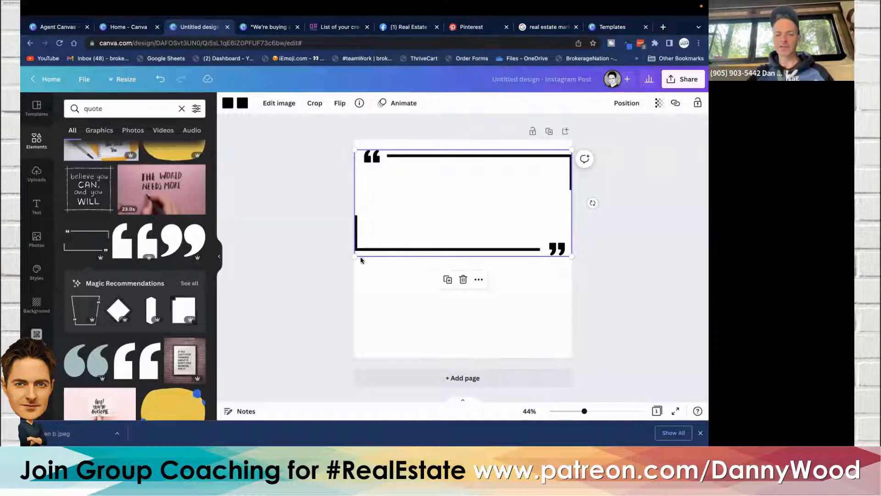
drag(355, 257, 439, 215)
drag(502, 212, 459, 212)
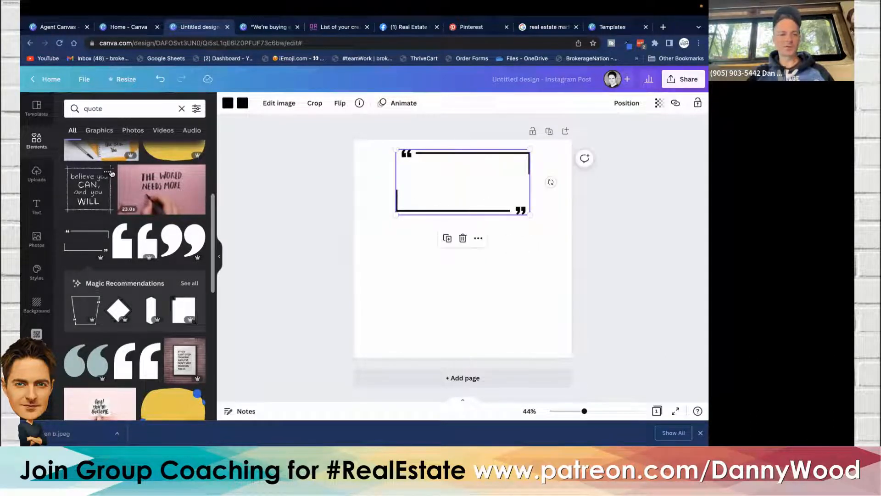
- Add a large quotation-mark graphic and shrink it to a small icon at the canvas's left side
click(124, 247)
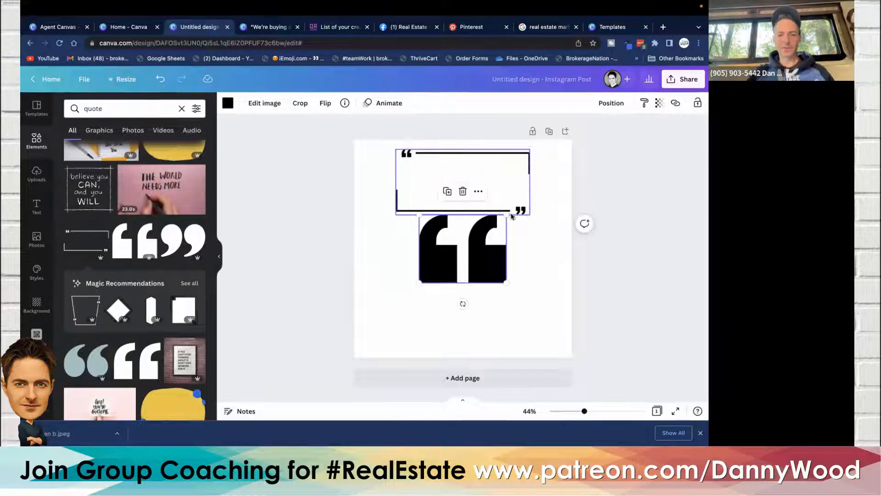
drag(506, 215, 375, 287)
drag(411, 263, 411, 263)
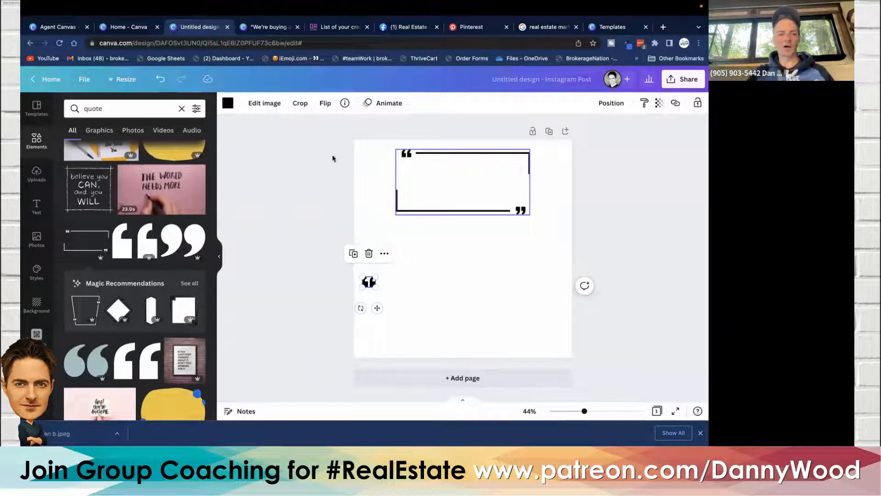
- Add a plain straight line with line weight 16 and extend it from the quotation mark across the canvas
double_click(94, 109)
text(line)
key(Return)
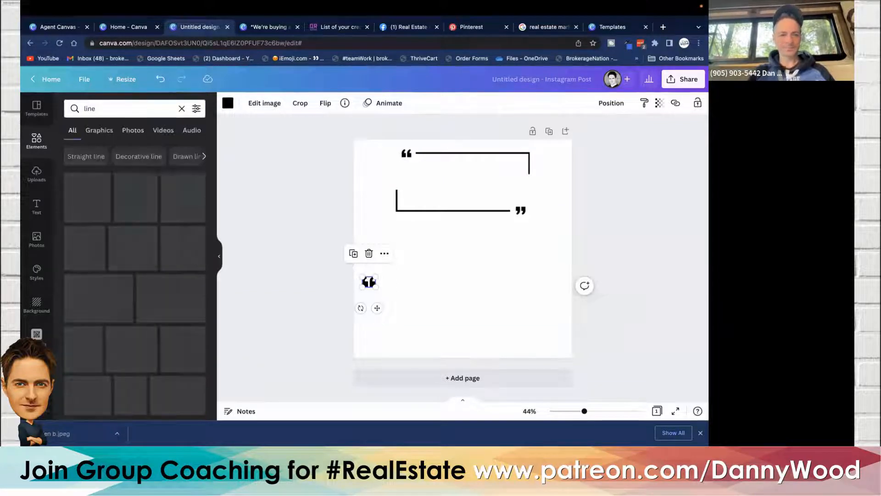
scroll(107, 200, down, 3)
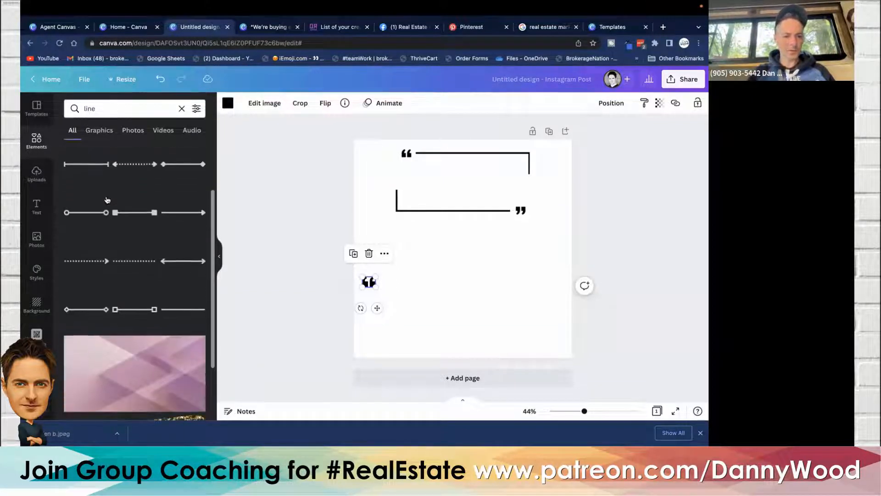
click(182, 309)
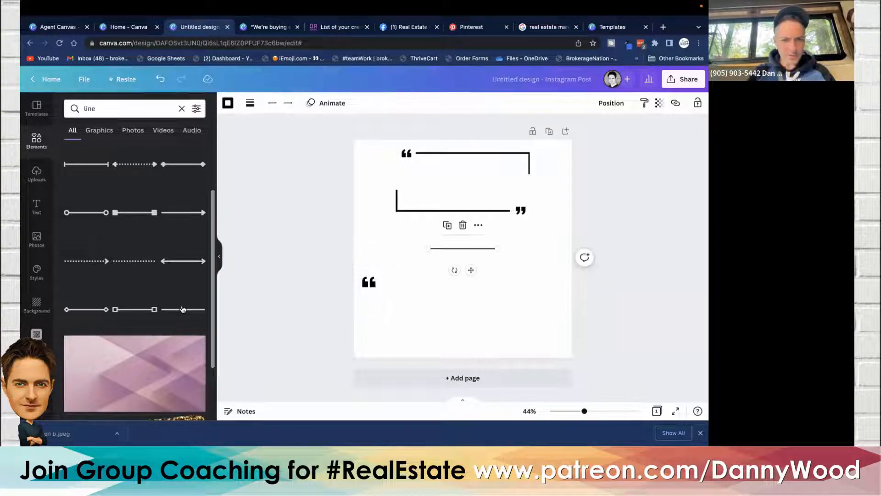
click(250, 103)
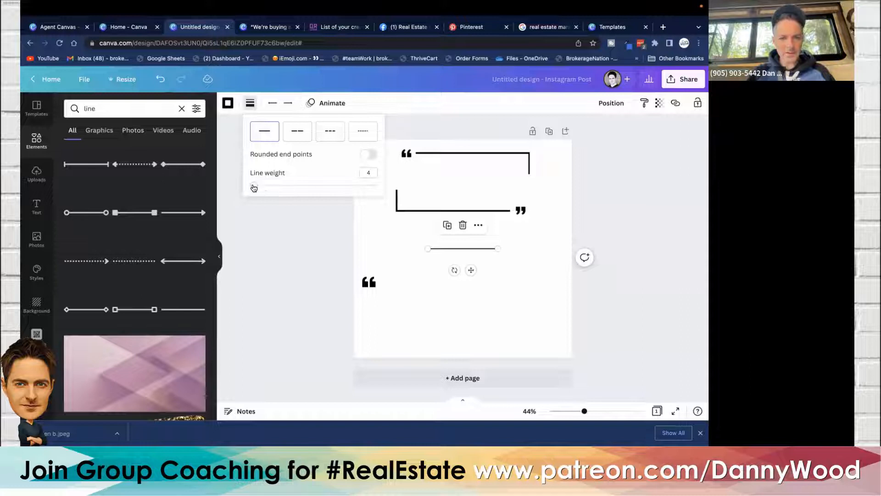
drag(254, 188, 270, 187)
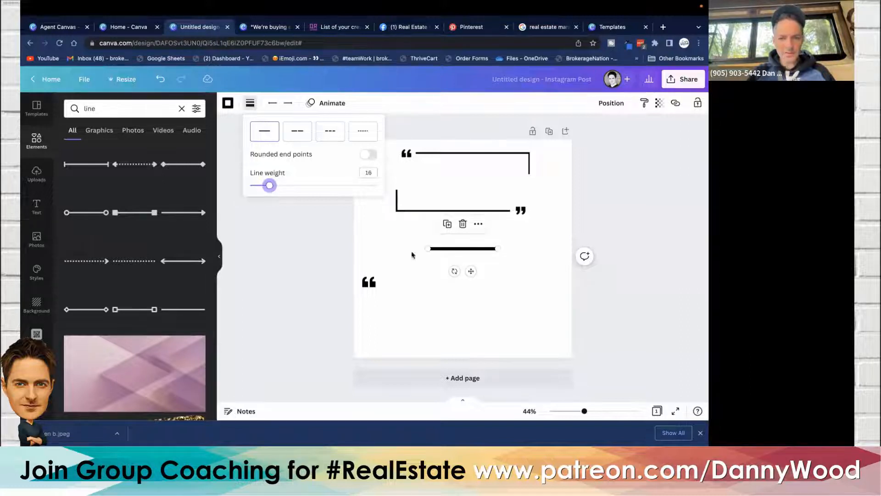
drag(444, 250, 397, 285)
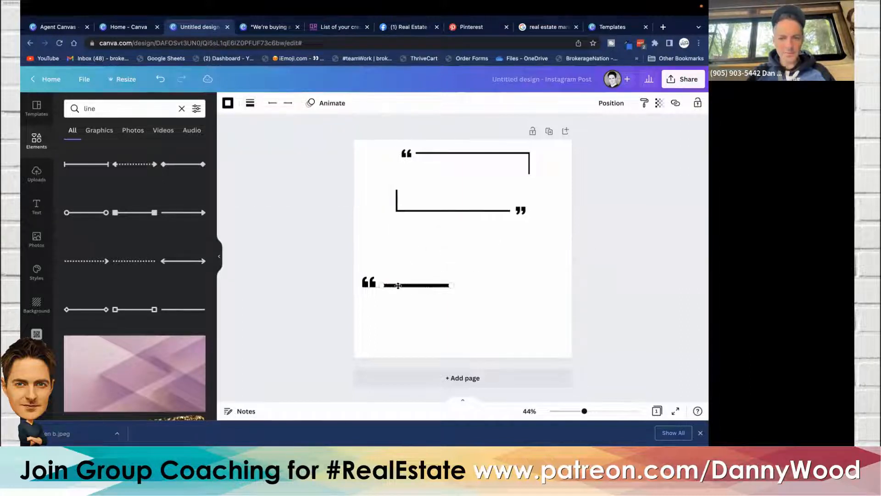
drag(451, 283, 559, 283)
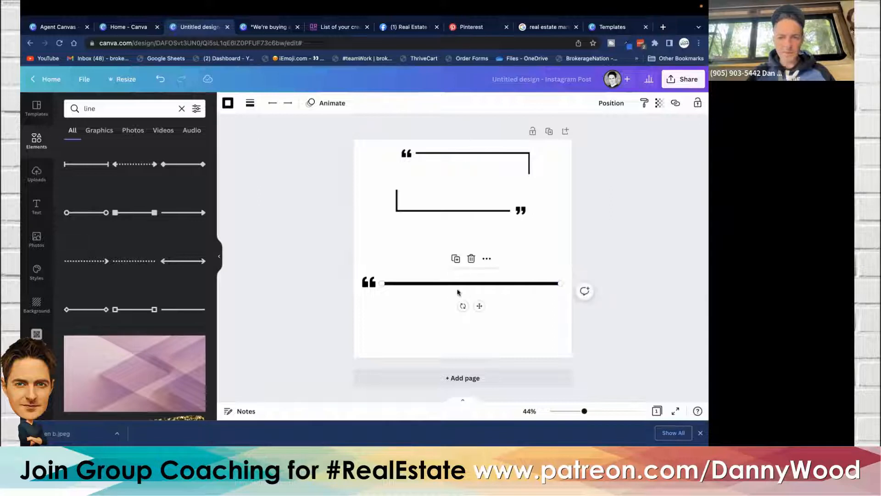
- Duplicate the line and turn the copy into a short vertical stroke at the right end
click(457, 260)
drag(424, 286, 426, 308)
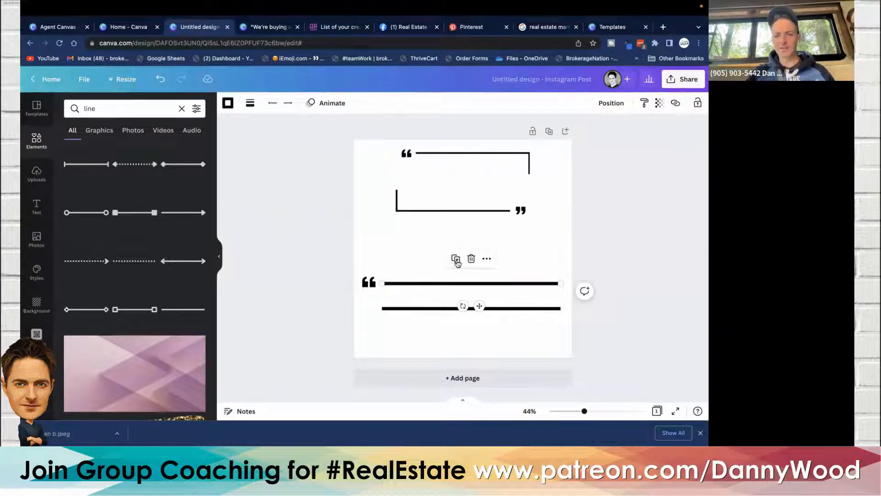
click(402, 309)
mouse_move(381, 309)
mouse_down()
mouse_move(421, 289)
mouse_move(560, 275)
mouse_move(560, 299)
mouse_up()
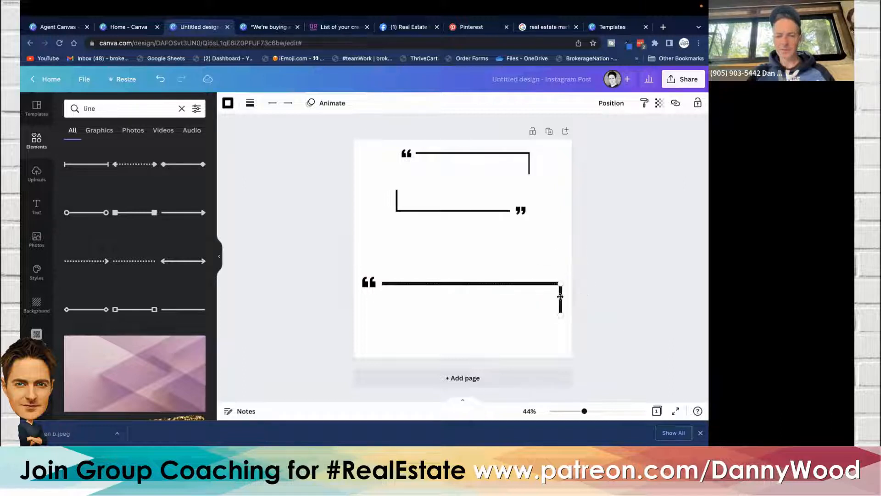
click(285, 259)
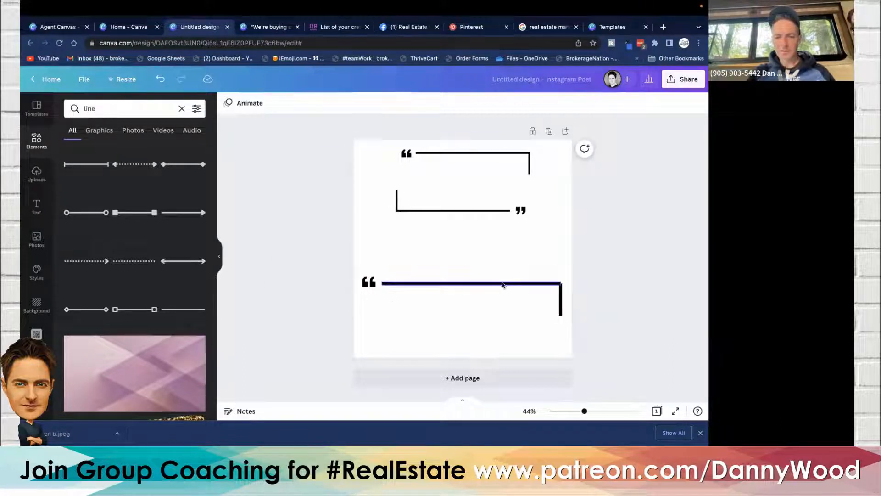
- Nudge the vertical stroke up so it meets the end of the horizontal line
click(561, 308)
key(Up)
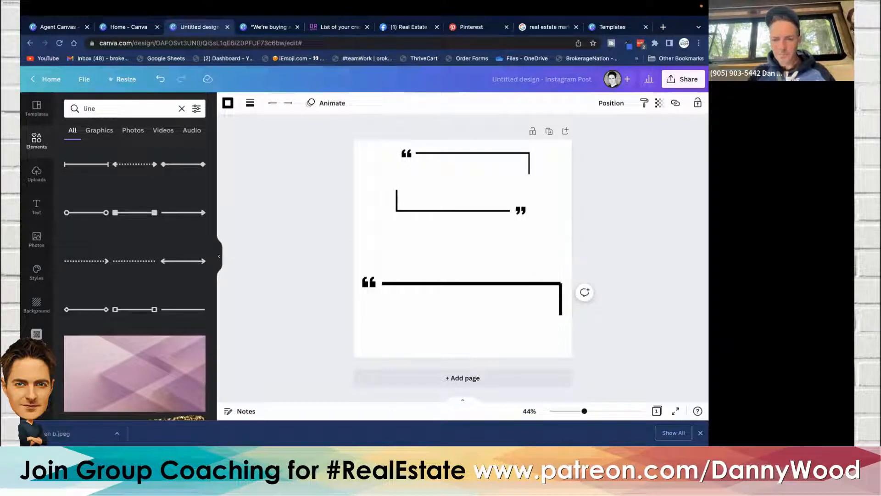
key(Up)
key(Up)
key(Up)
key(Down)
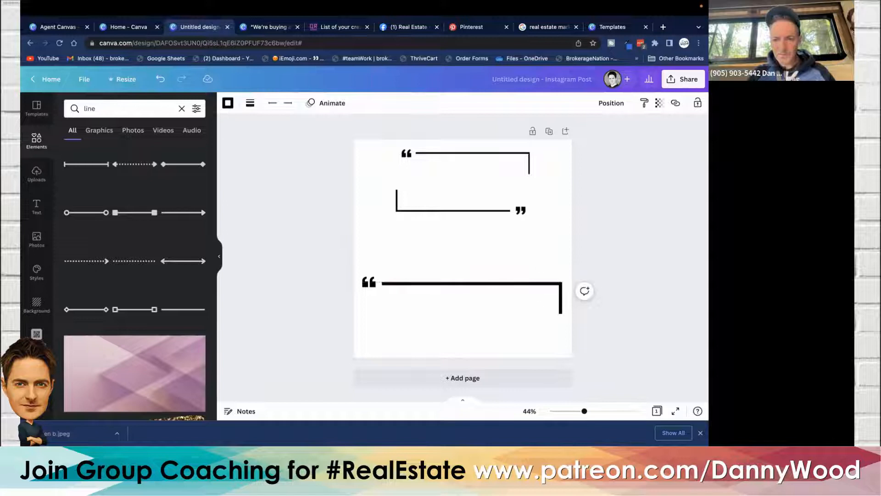
click(303, 270)
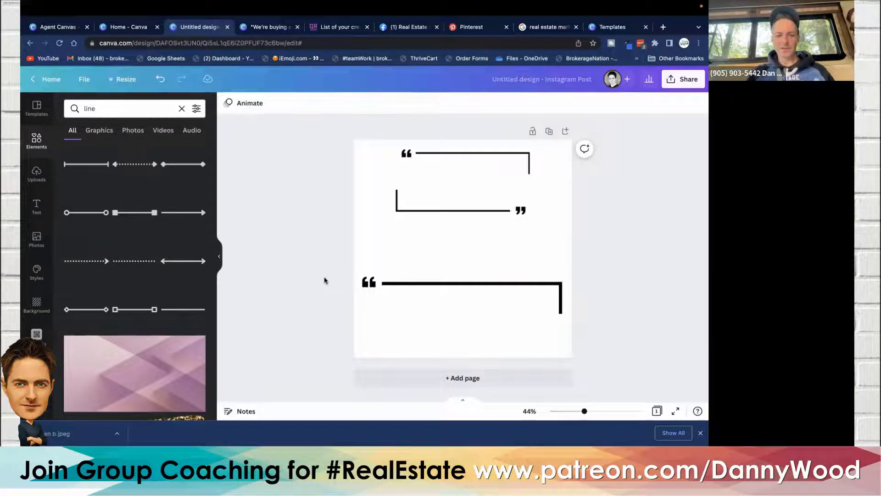
- Nudge the quotation mark up and right to align with the start of the horizontal line
click(367, 282)
key(Up)
key(Up)
key(Up)
key(Up)
key(Right)
key(Right)
key(Right)
key(Right)
key(Right)
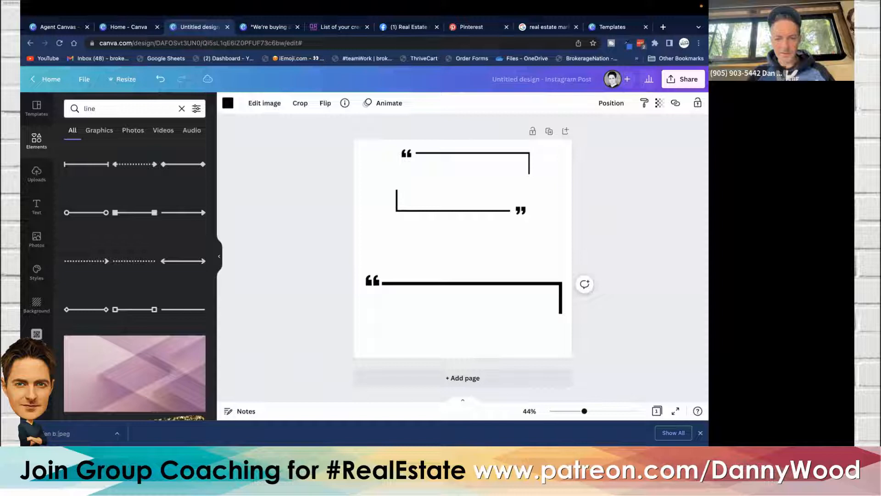
key(Left)
click(615, 329)
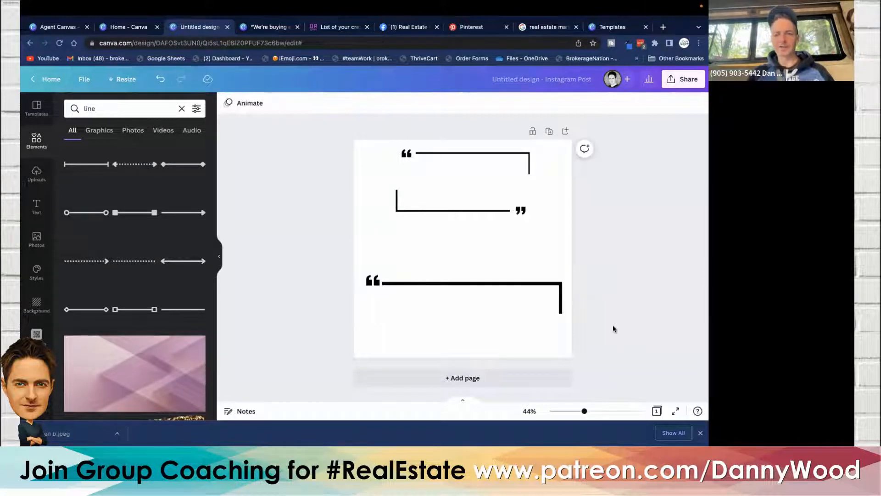
- Group the quotation mark and both lines and move the group up slightly
drag(613, 326, 308, 272)
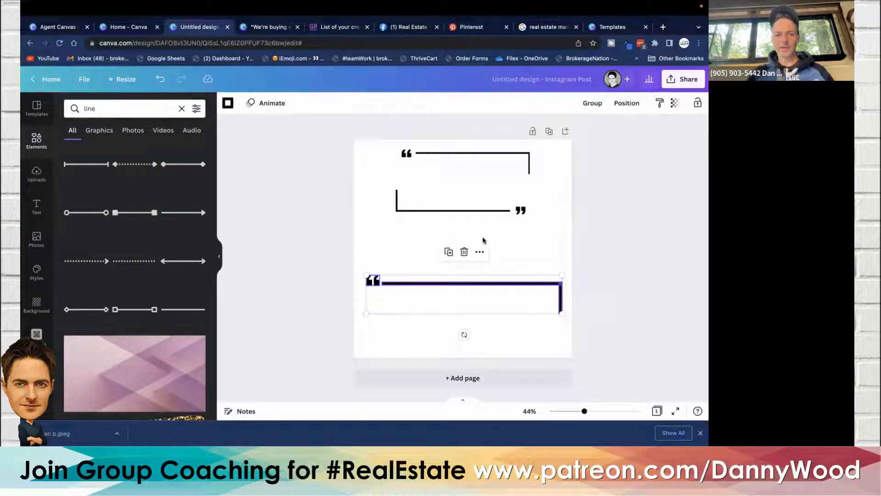
click(592, 103)
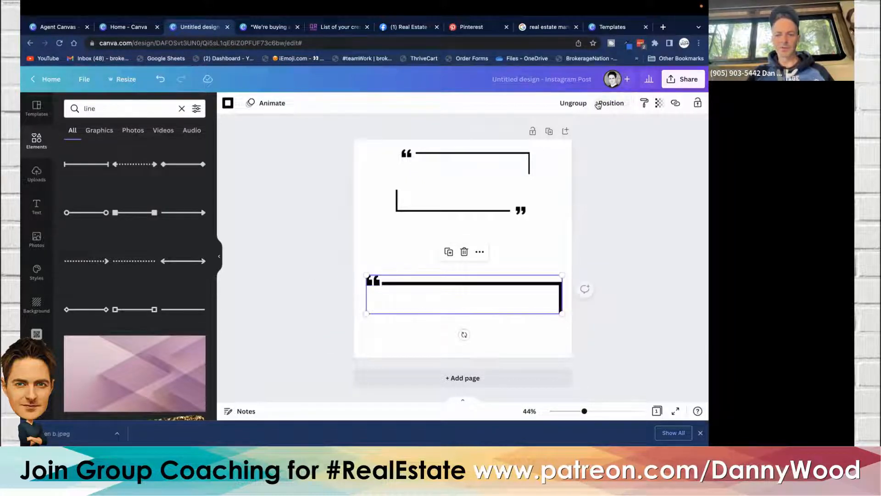
drag(426, 288, 426, 272)
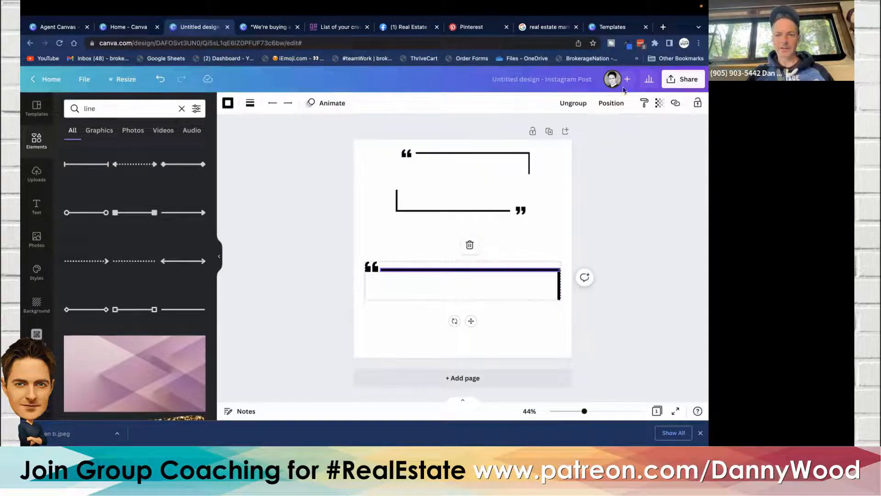
click(591, 186)
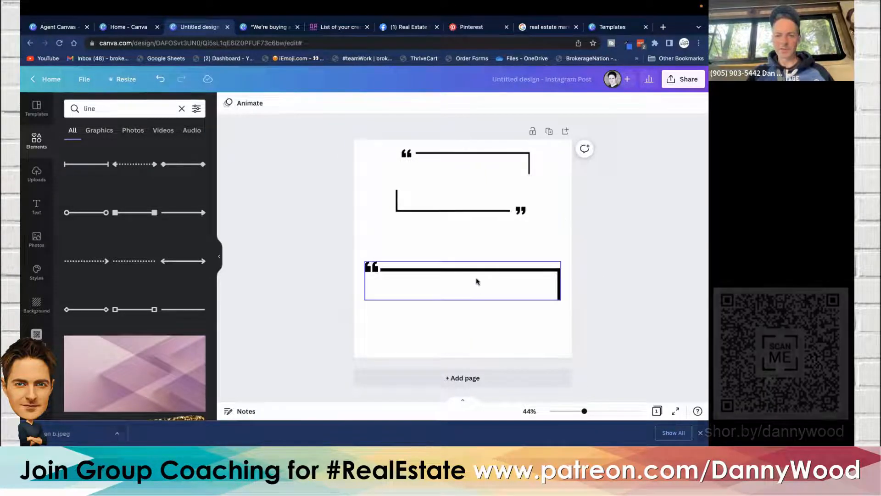
- Duplicate the grouped bracket and place the copy higher, just below the quote frame
click(475, 275)
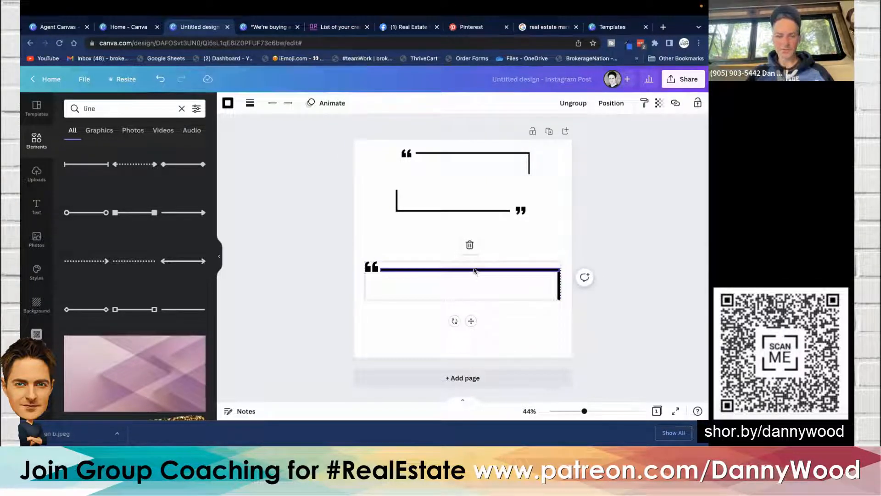
click(473, 270)
drag(474, 271, 477, 226)
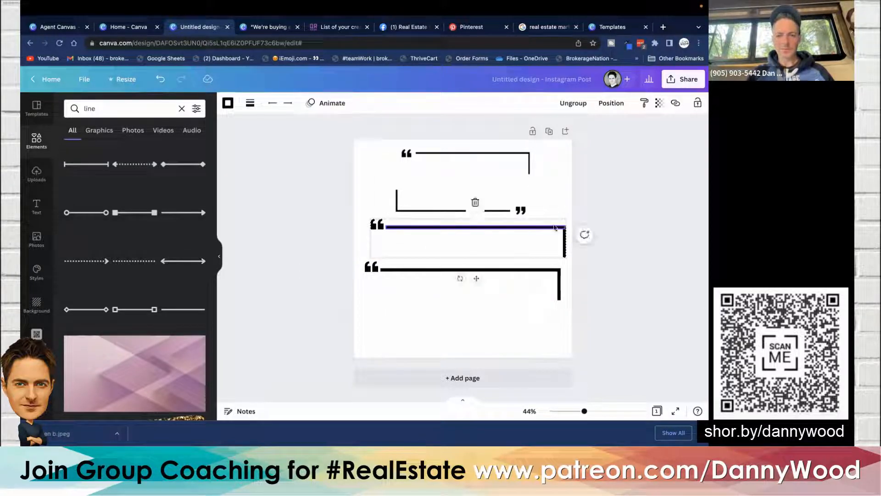
- Rotate the duplicated bracket 180° and place it below the opening bracket as the closing bracket
drag(460, 278, 476, 180)
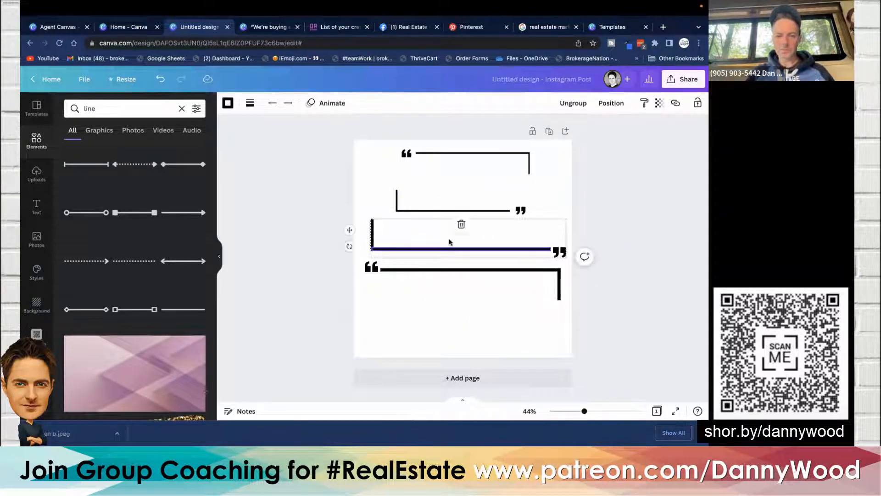
drag(449, 252, 446, 329)
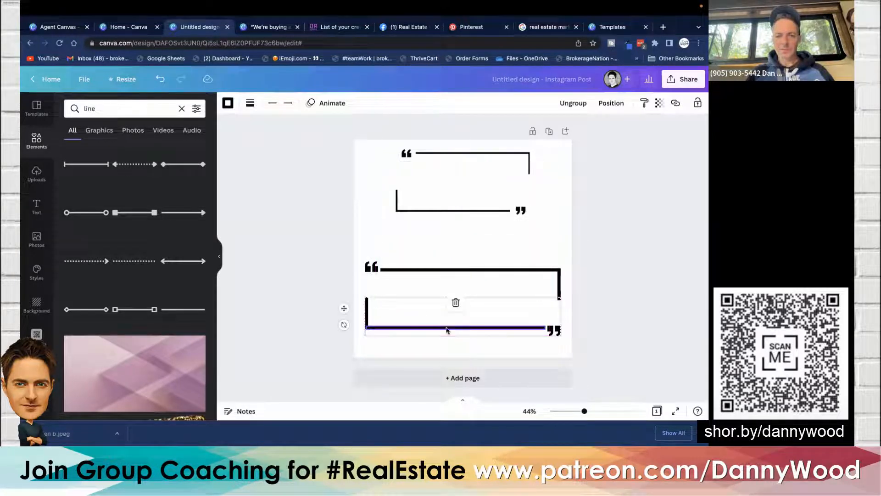
click(301, 199)
- Delete the old bracket pieces at the top and move the new opening and closing brackets up into their place
drag(485, 213, 567, 252)
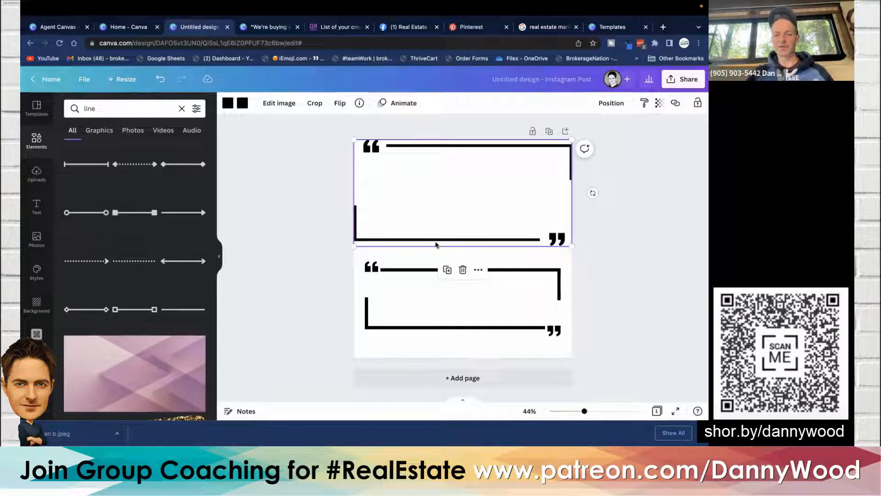
key(Delete)
drag(438, 266, 438, 159)
click(414, 321)
drag(415, 328, 413, 207)
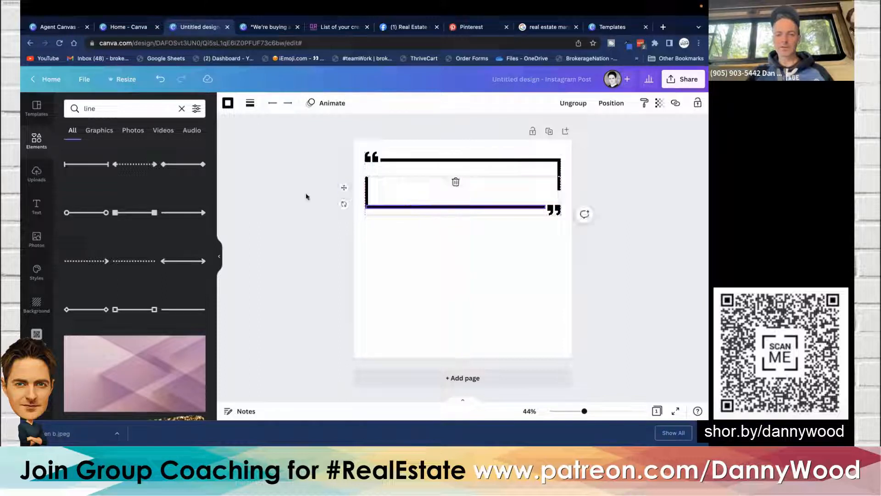
click(305, 197)
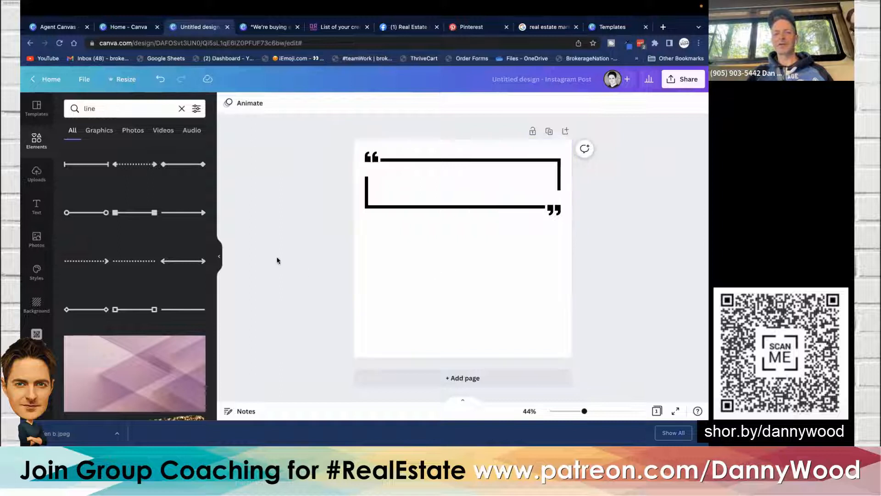
- Recolor the opening bracket's horizontal line and quotation mark coral
click(120, 110)
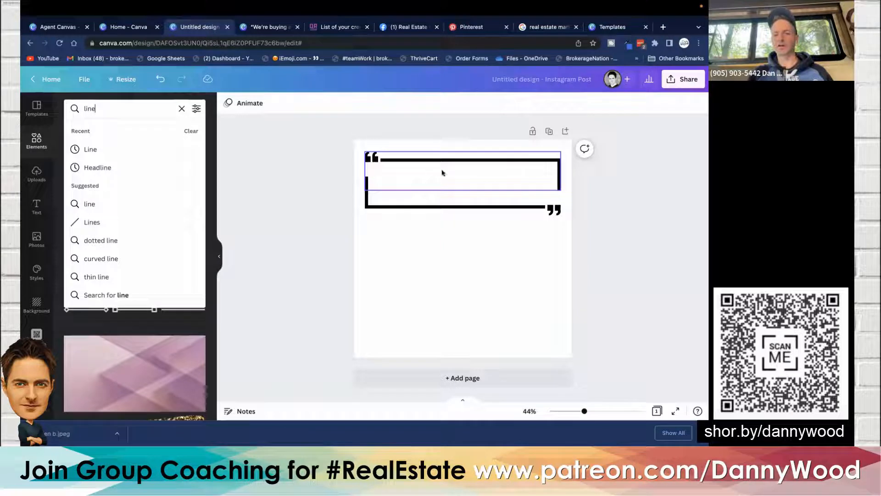
click(301, 199)
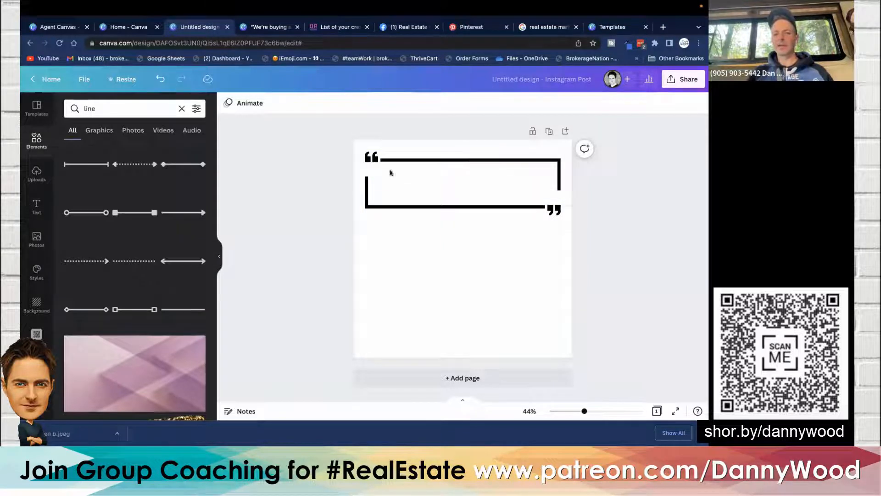
click(426, 162)
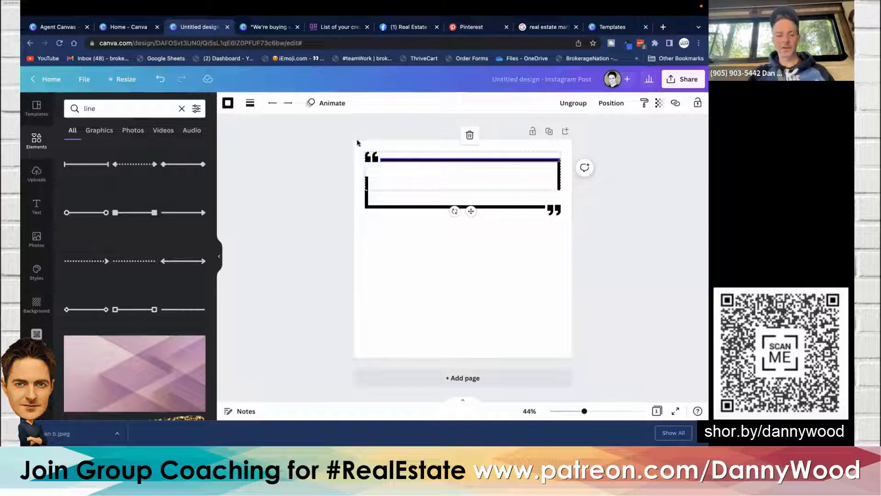
click(228, 102)
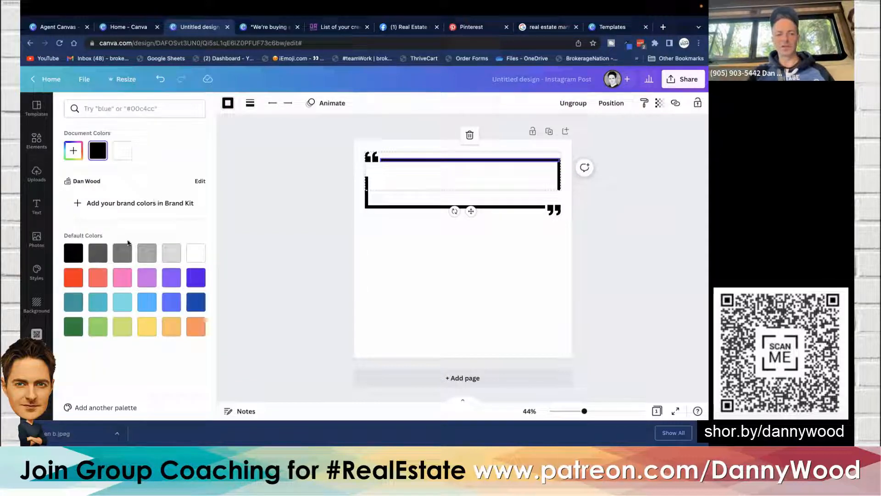
click(102, 279)
click(333, 175)
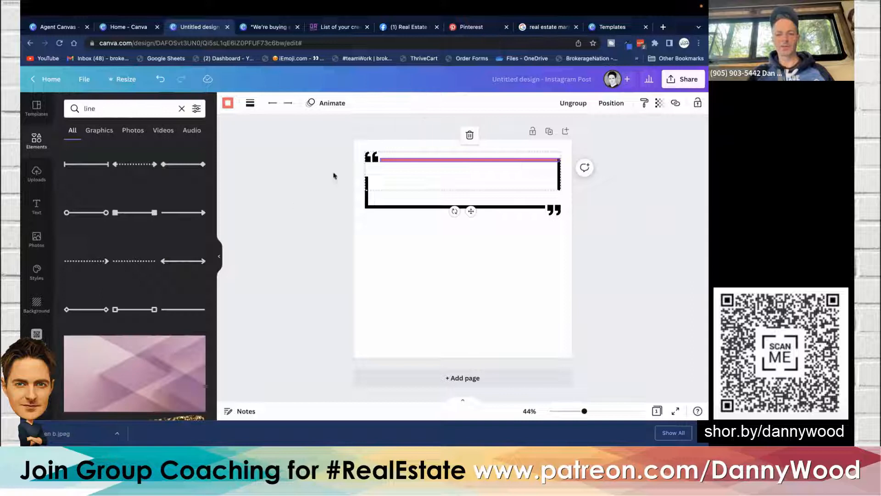
click(368, 157)
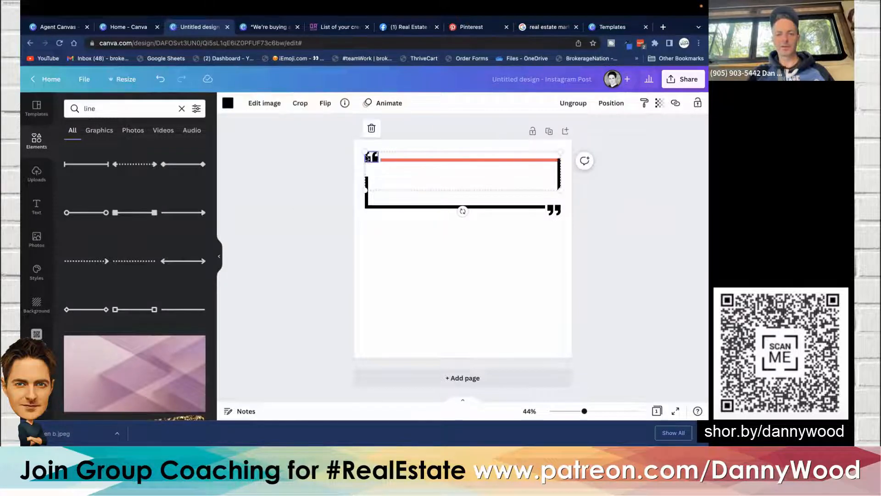
click(228, 103)
click(98, 277)
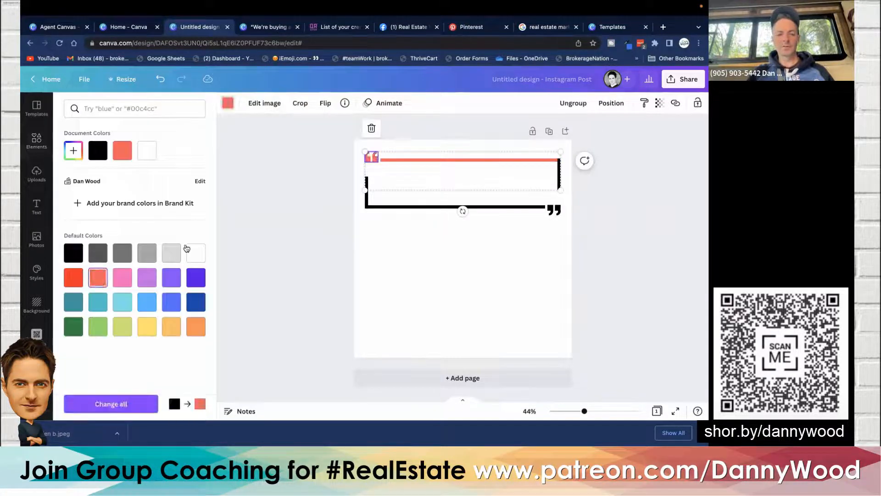
click(290, 209)
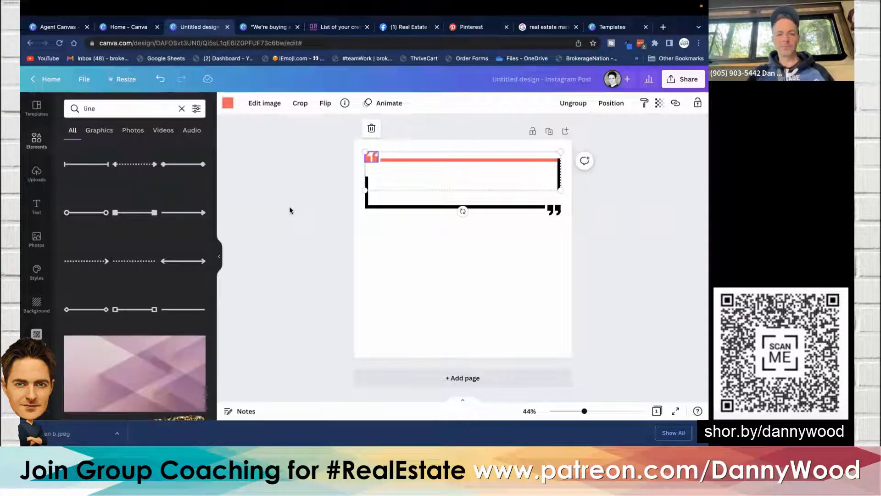
- Recolor the opening bracket's vertical stroke coral
click(558, 173)
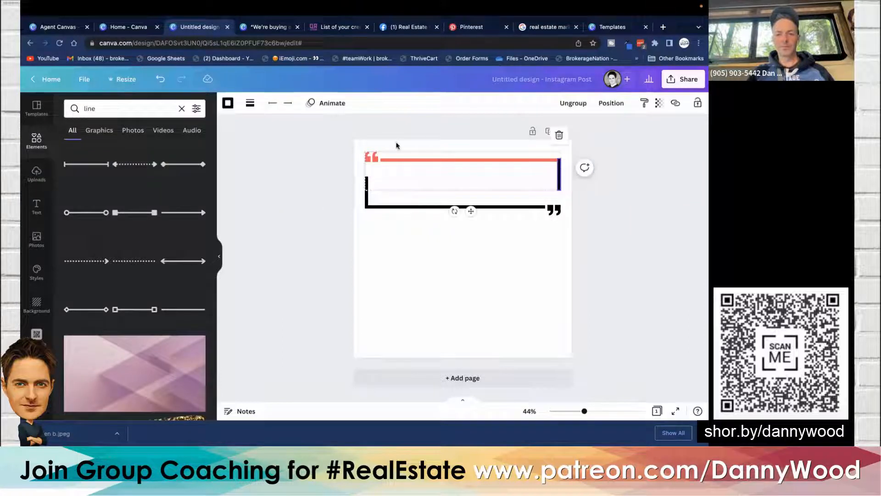
click(228, 104)
click(98, 277)
click(284, 188)
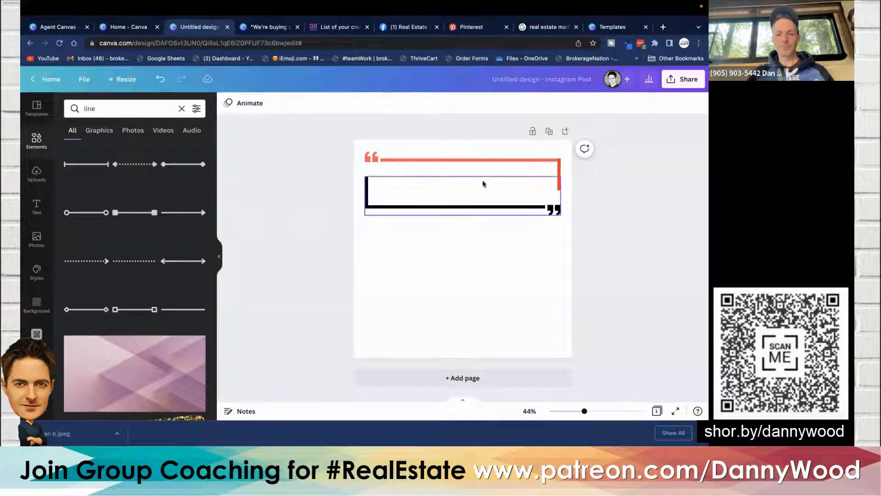
click(559, 173)
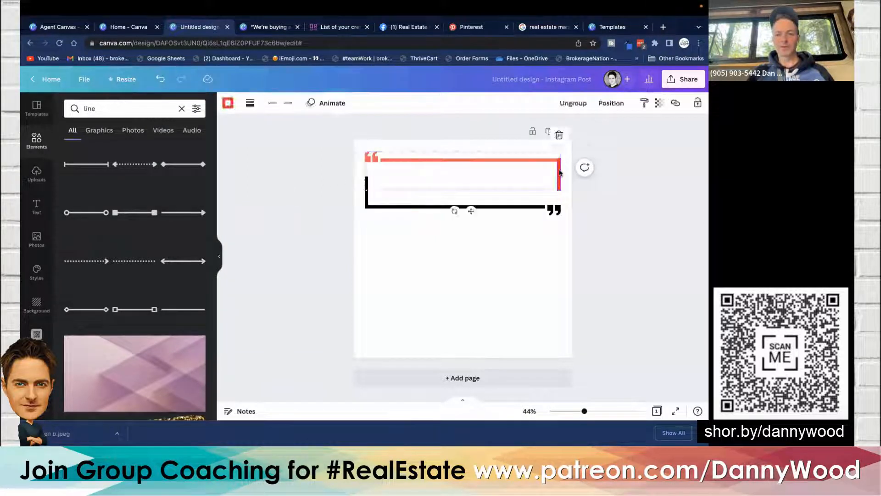
click(227, 103)
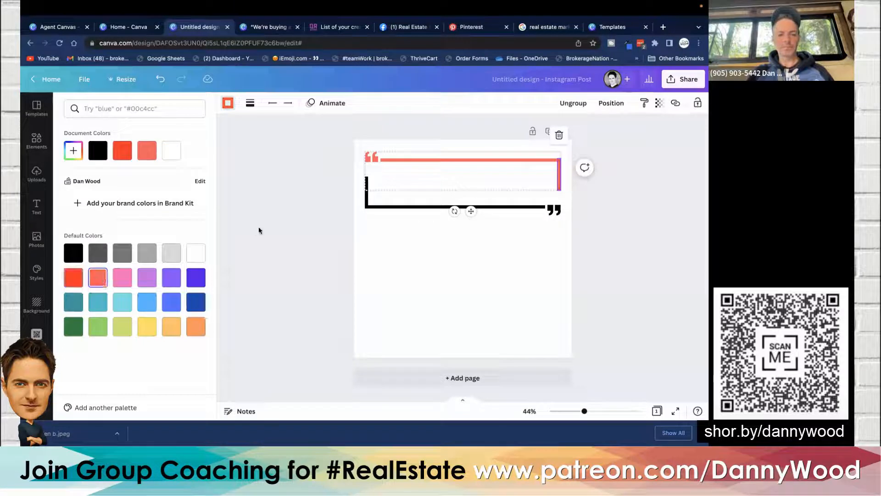
click(260, 227)
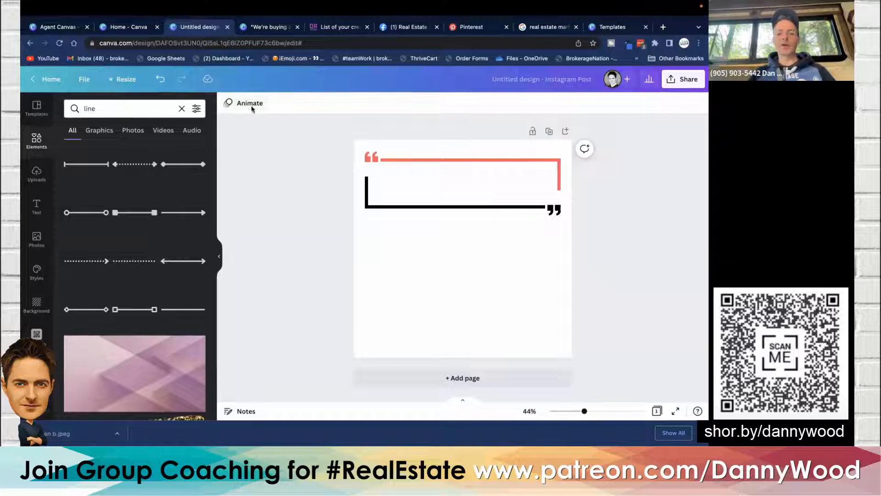
- Recolor the opening quotation mark with a red sampled by eyedropper from the browser toolbar
click(375, 160)
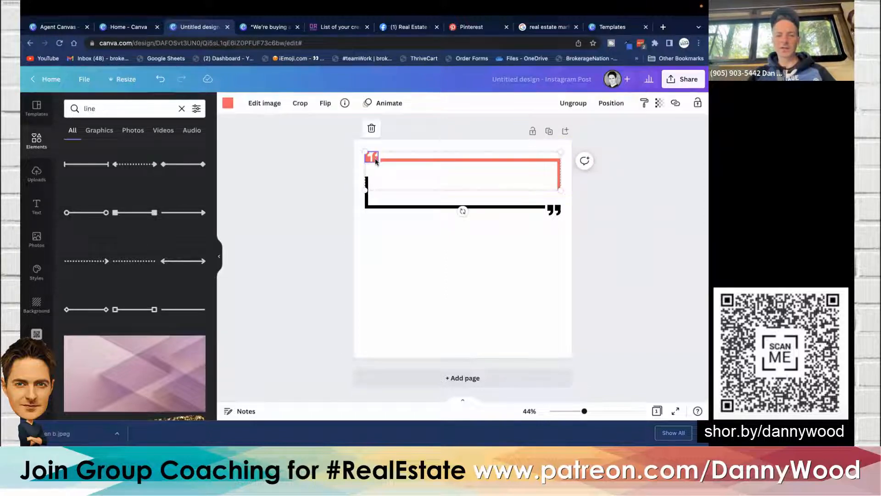
click(228, 105)
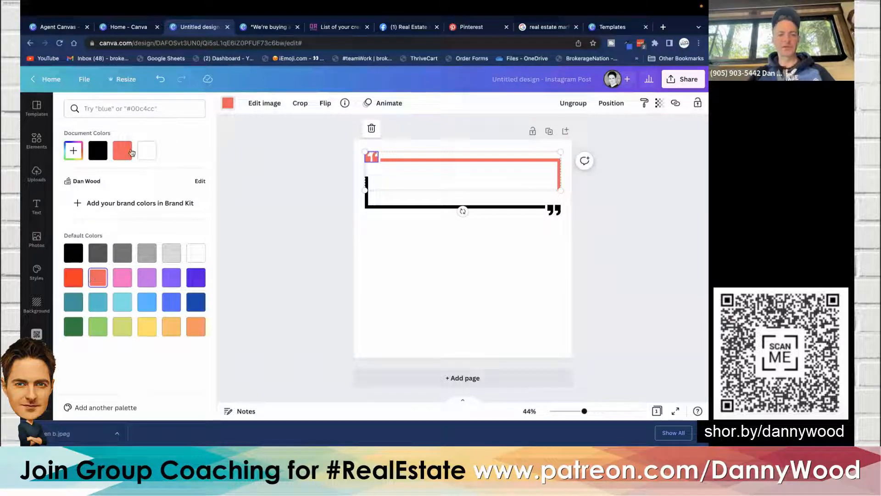
click(74, 153)
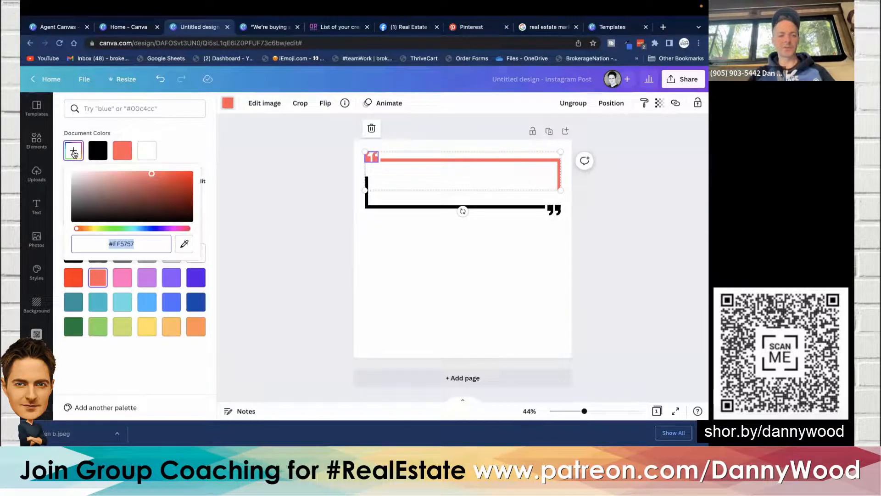
click(184, 245)
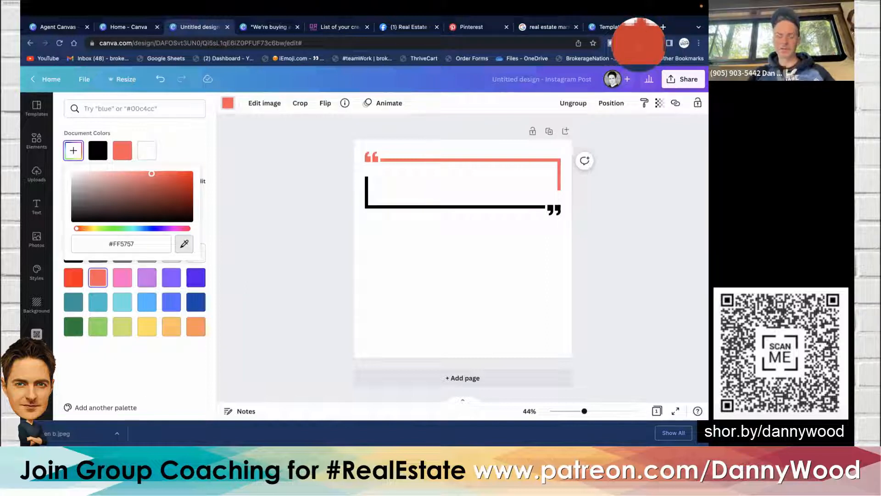
click(638, 43)
click(303, 221)
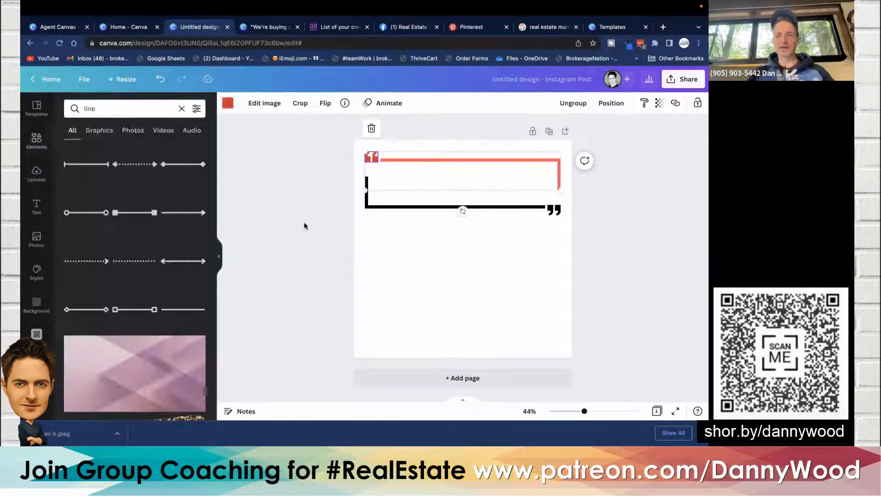
click(304, 222)
- Add the real estate team logo from uploads and place it below the brackets
scroll(332, 205, up, 5)
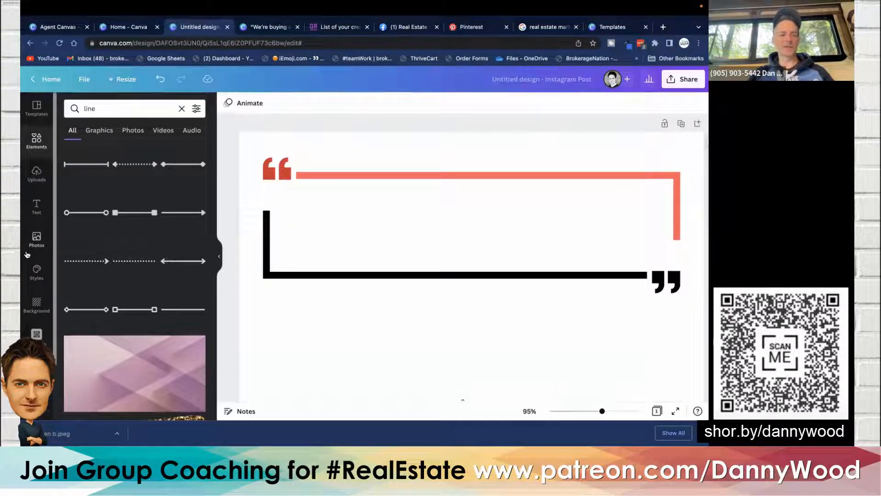
click(37, 174)
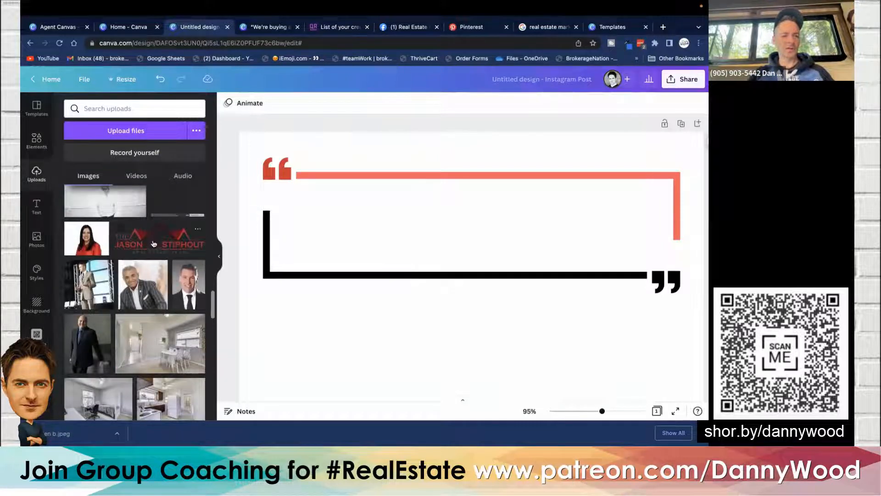
drag(157, 241, 375, 258)
drag(425, 314, 425, 355)
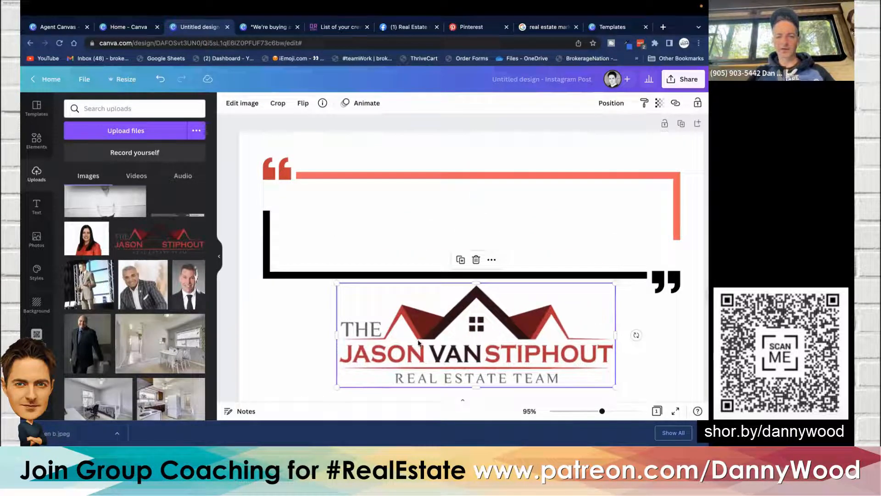
- Recolor the opening quotation mark with the red sampled by eyedropper from the logo's roof
click(271, 174)
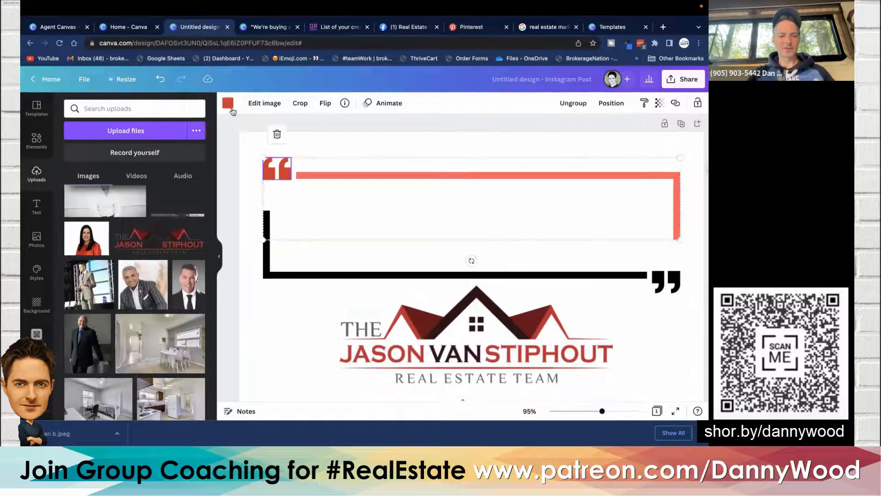
click(228, 104)
click(73, 155)
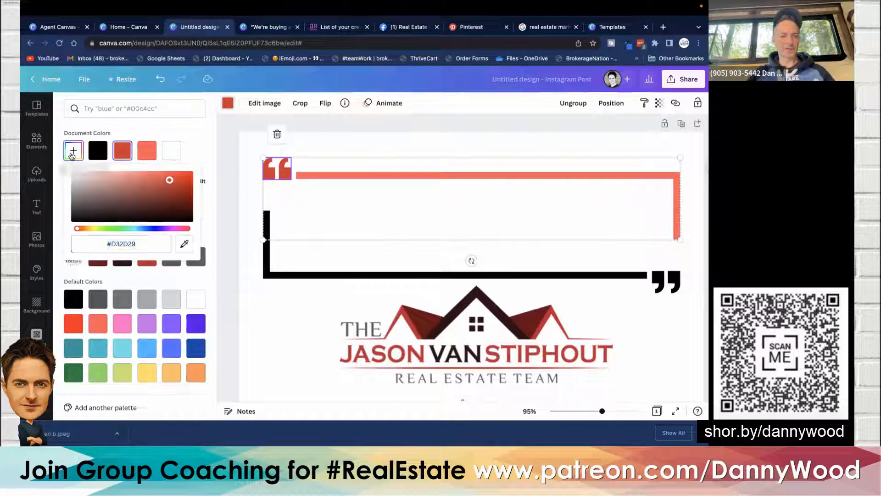
click(184, 247)
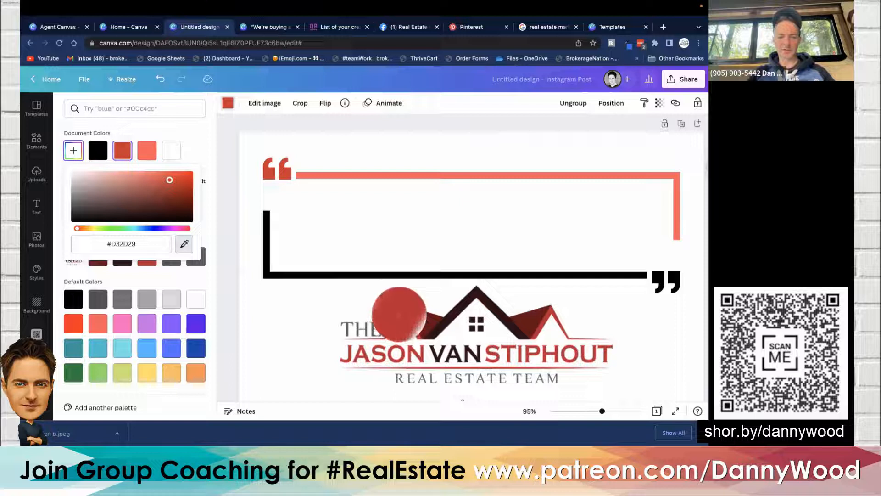
click(399, 313)
click(285, 324)
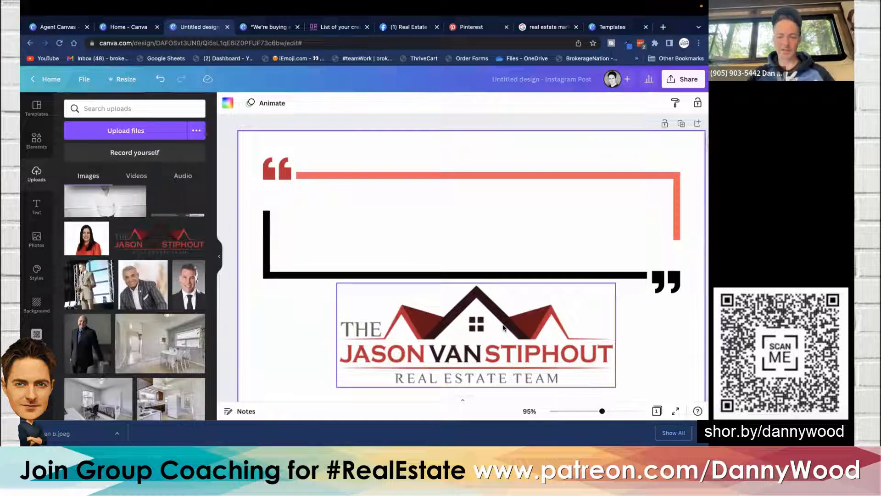
- Delete the logo from the design
click(606, 340)
key(Delete)
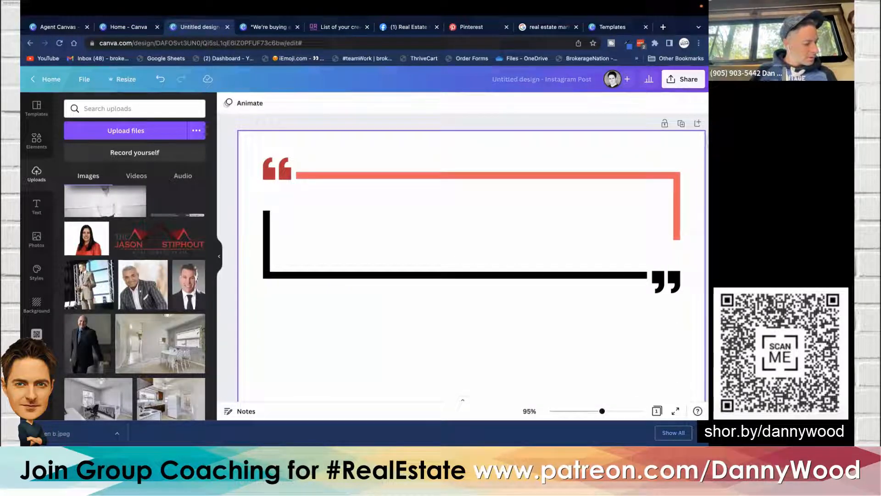
scroll(459, 291, down, 5)
scroll(459, 291, down, 1)
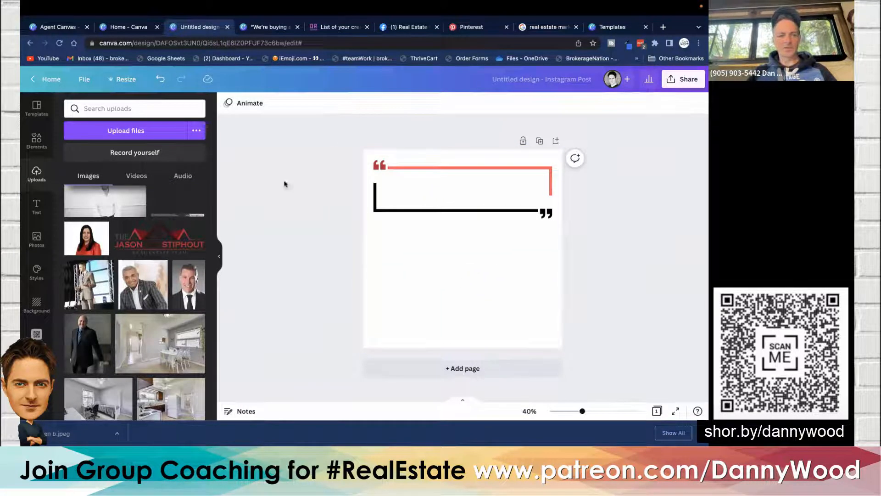
- Browse the text options and font combinations for adding text
click(36, 206)
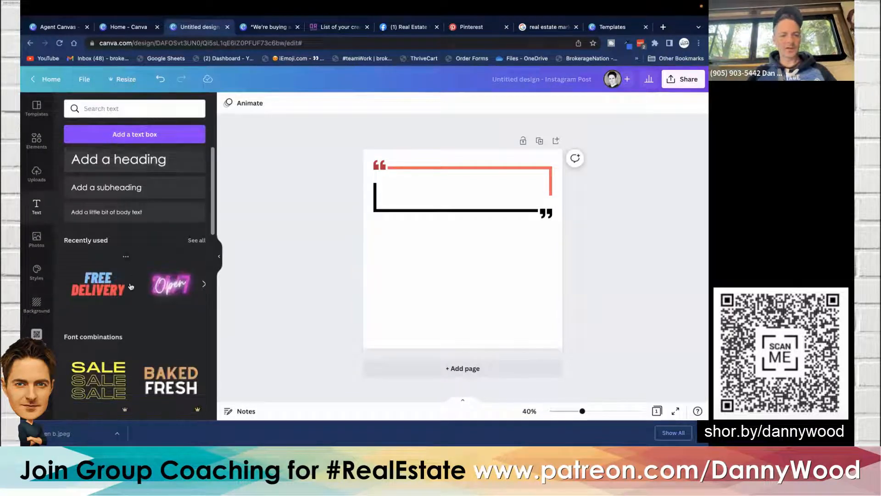
scroll(121, 248, down, 4)
scroll(130, 286, down, 3)
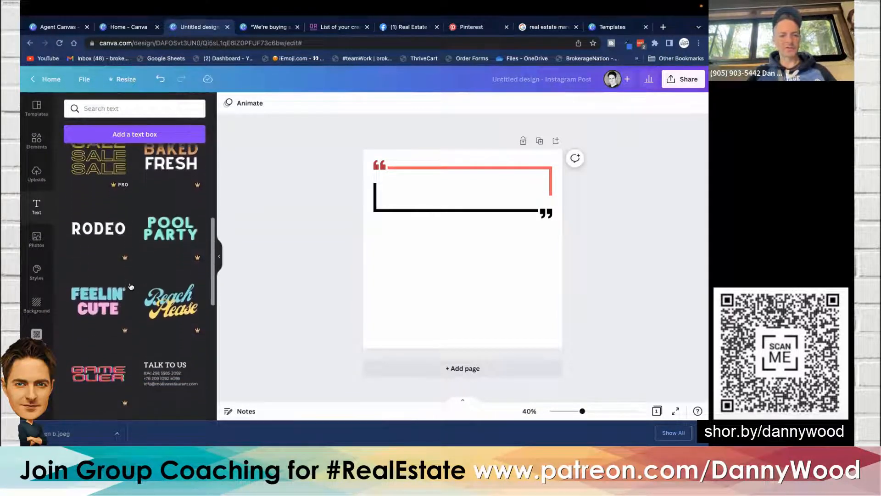
scroll(130, 285, up, 7)
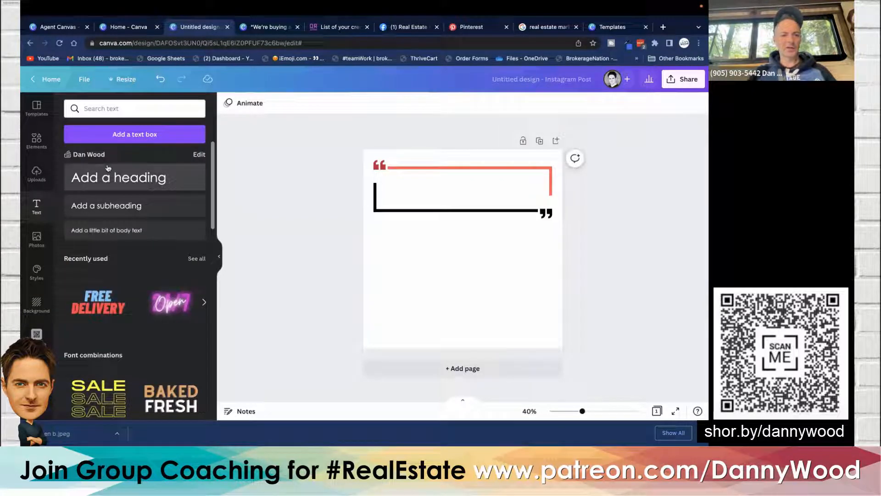
- Add a heading text box and enter the text "Video Test"
click(118, 184)
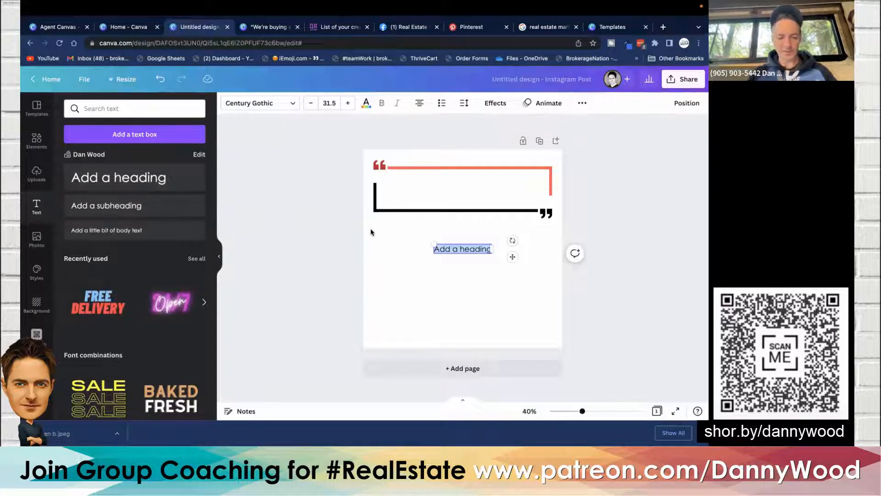
text(Video 1)
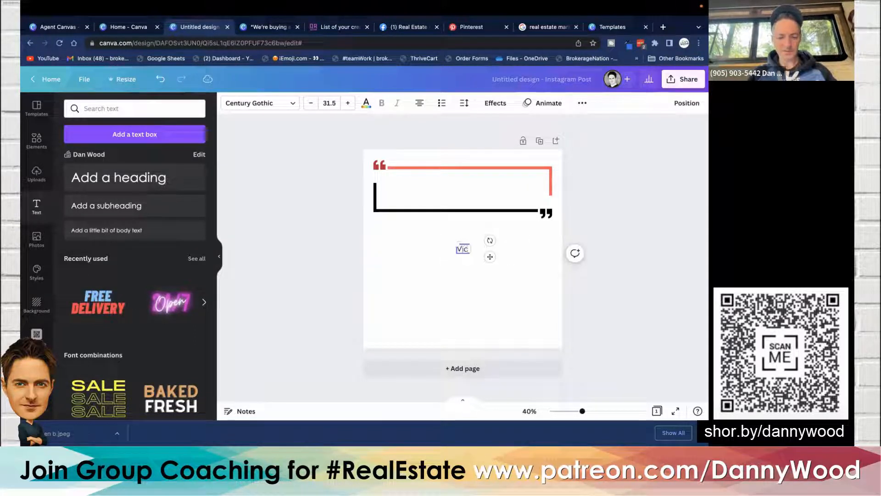
text(est)
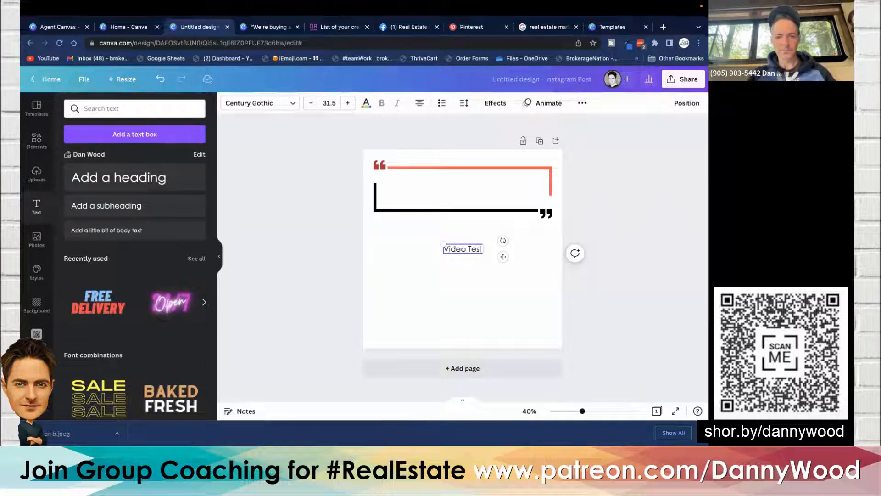
click(269, 189)
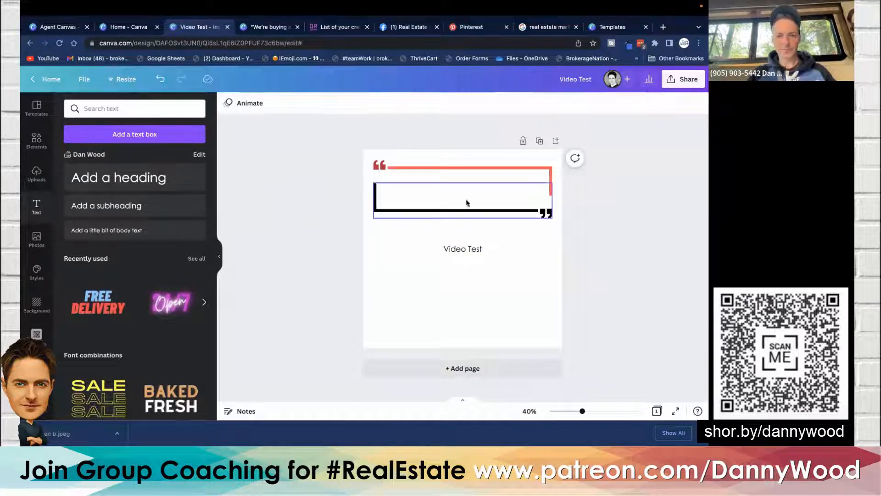
- Move the heading up inside the brackets and set its font size to 100
click(477, 250)
drag(477, 251, 475, 193)
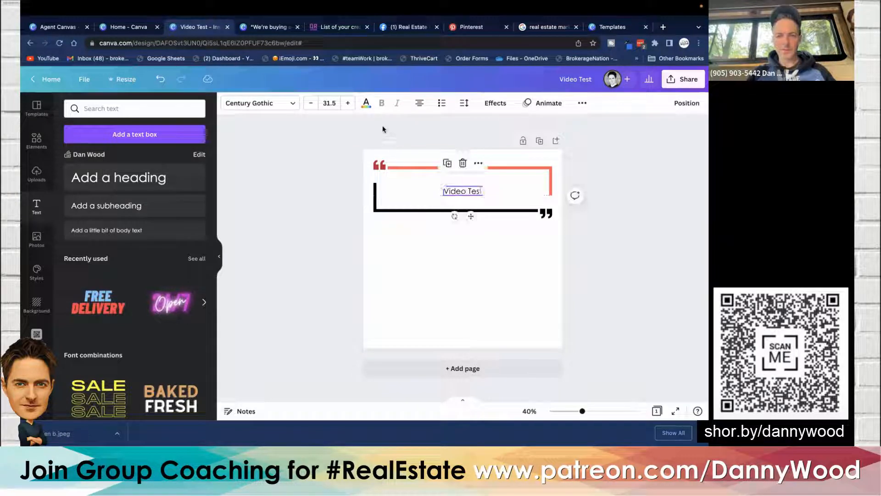
click(348, 103)
click(347, 103)
click(347, 104)
click(347, 103)
click(329, 103)
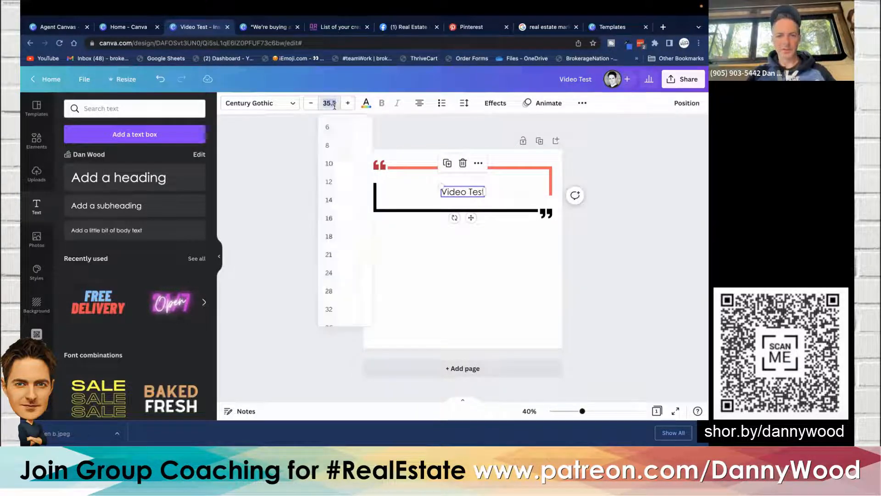
text(100)
key(Return)
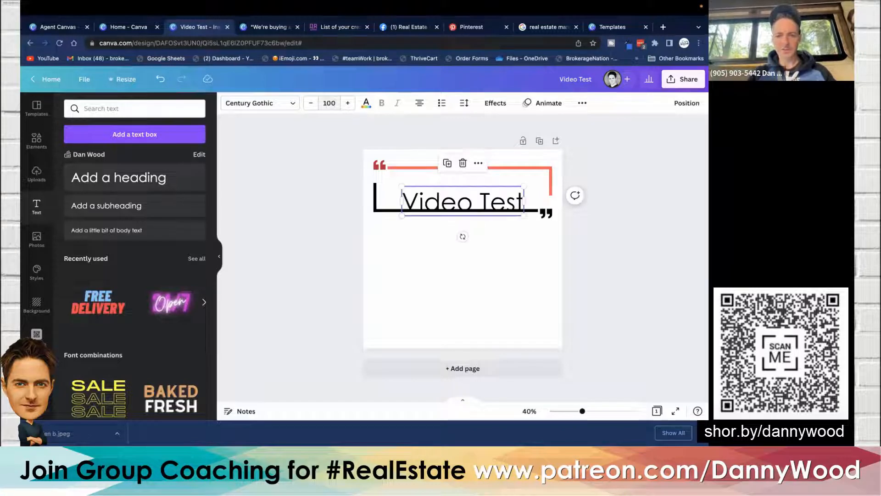
- Move the lower bracket down and nudge the heading up so the text sits between the brackets
drag(378, 214, 382, 227)
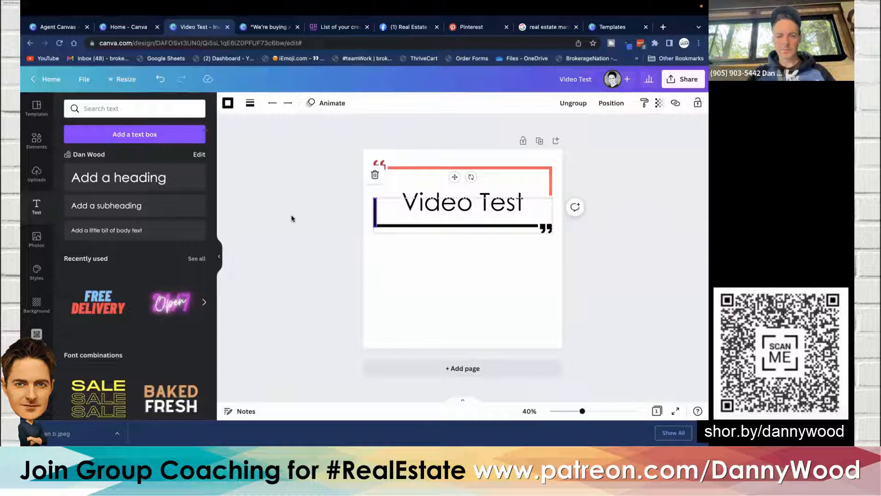
click(291, 216)
click(502, 211)
mouse_move(503, 211)
mouse_down()
mouse_move(502, 203)
mouse_move(470, 203)
mouse_move(472, 245)
mouse_move(470, 214)
mouse_move(504, 209)
mouse_move(502, 202)
mouse_up()
- Select the brackets and heading together and move them down toward the page's centre
click(326, 233)
drag(307, 286, 645, 122)
drag(468, 203, 465, 253)
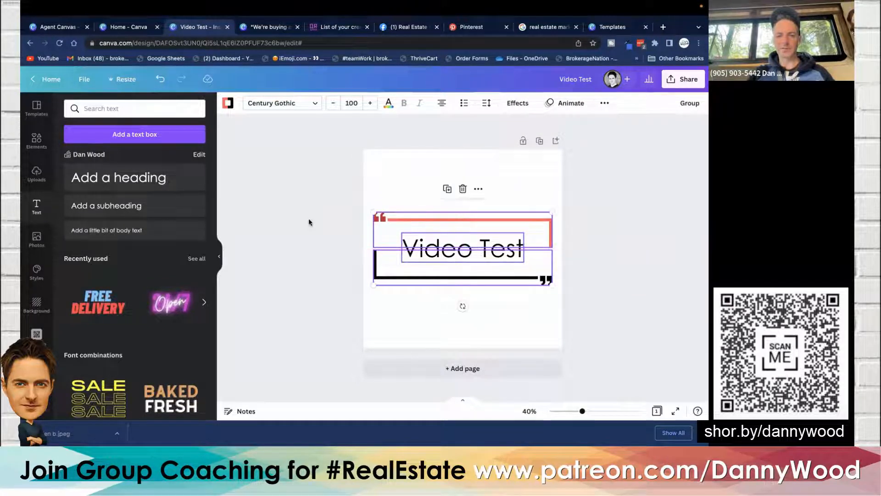
click(300, 218)
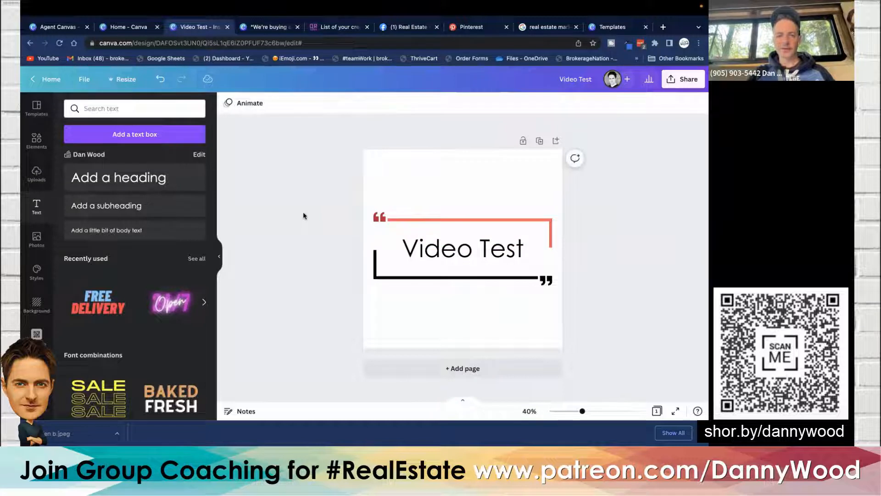
- Open the page animations and browse the available animation styles
click(247, 104)
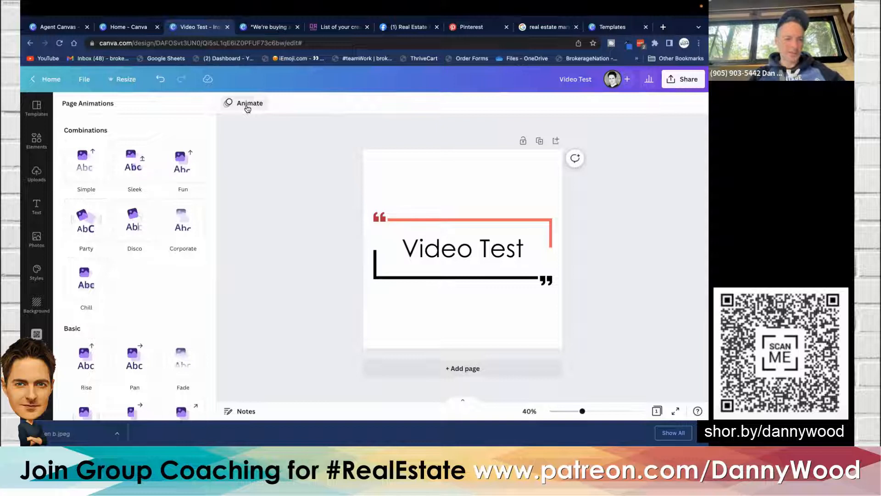
scroll(161, 262, down, 2)
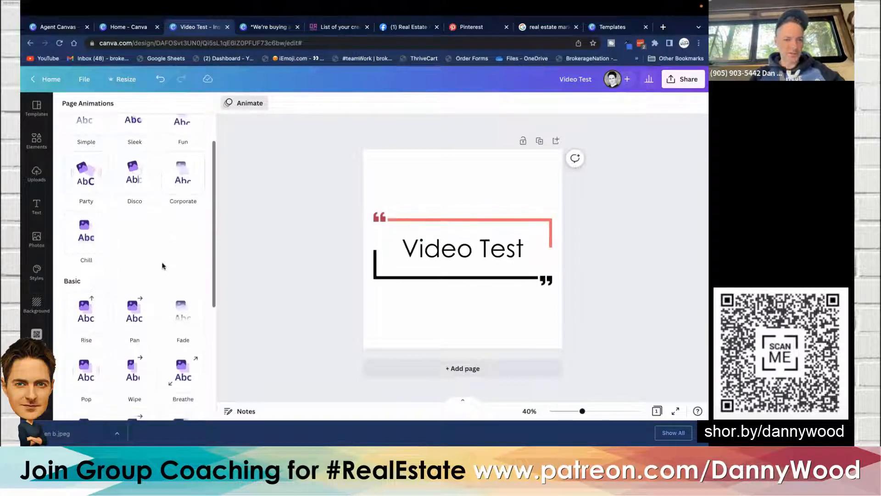
scroll(161, 265, down, 2)
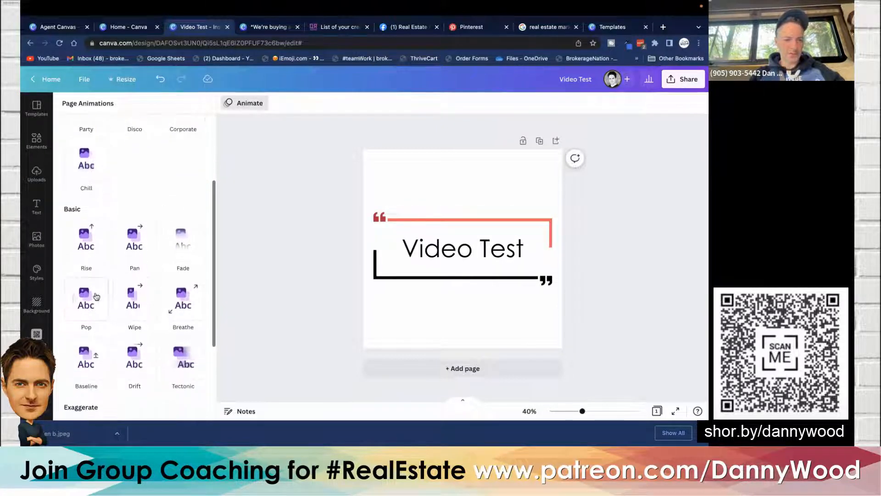
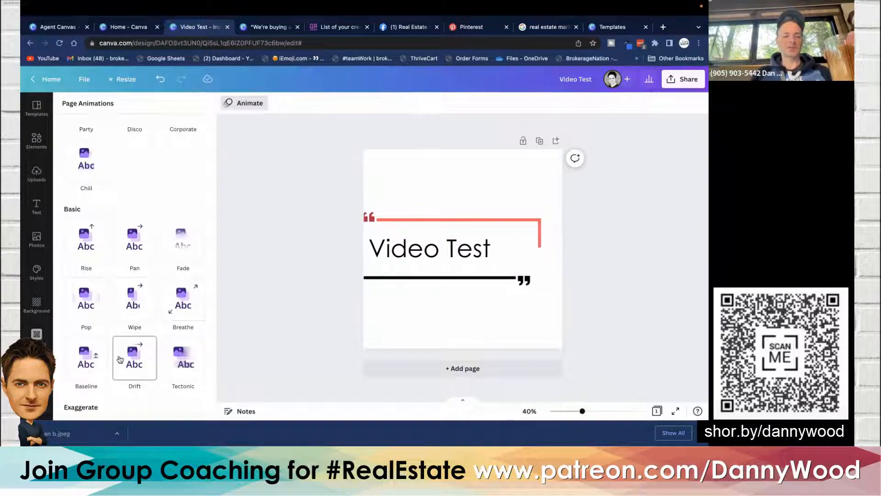
- Apply the Stomp page animation from the animation styles and preview it
scroll(93, 360, down, 3)
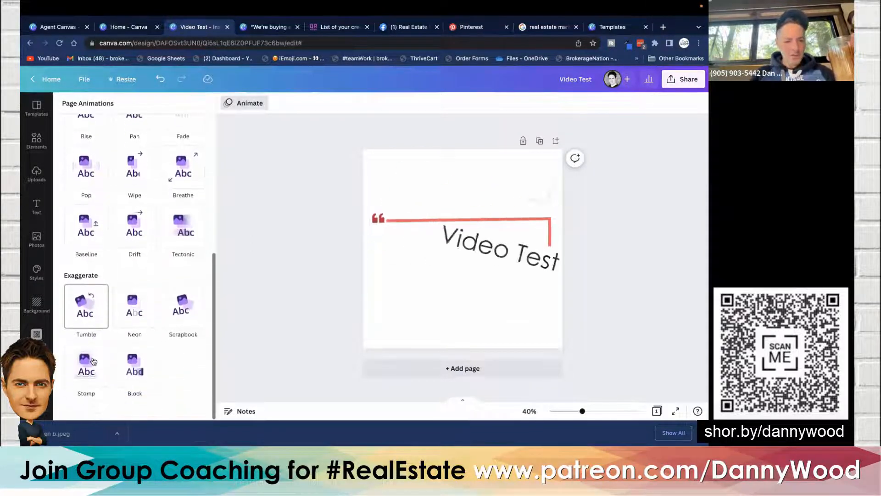
scroll(93, 360, up, 2)
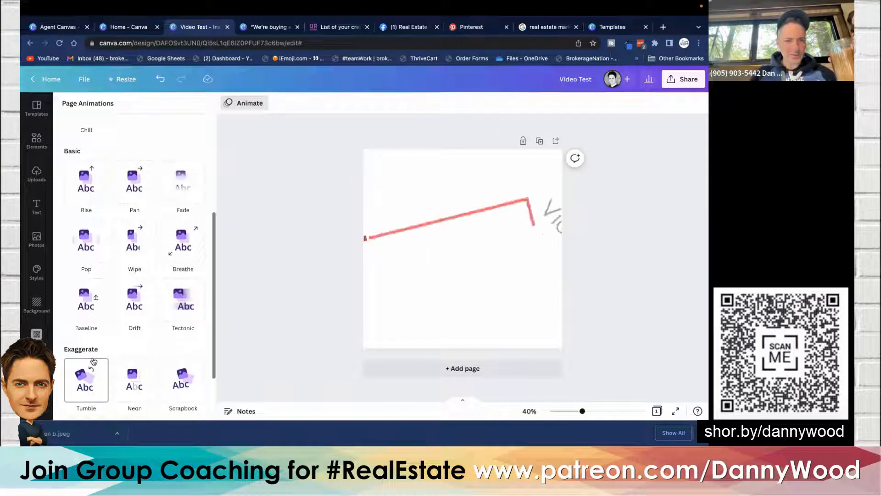
scroll(93, 361, up, 1)
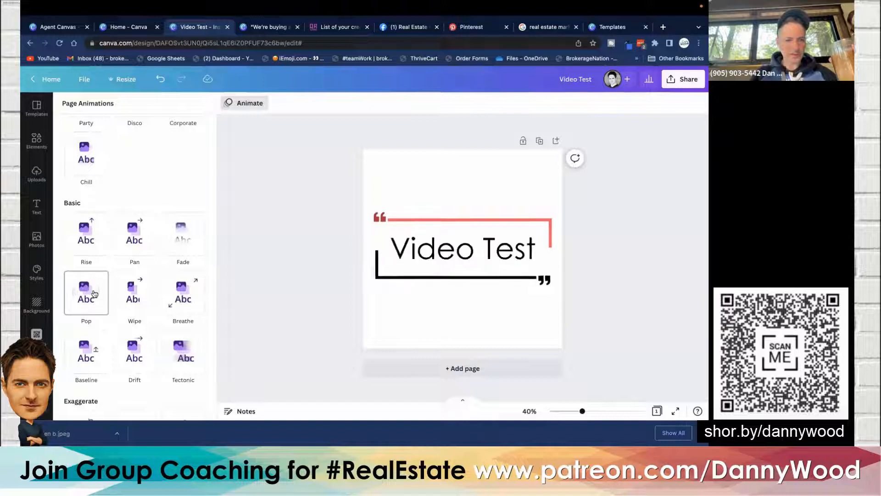
scroll(94, 292, up, 3)
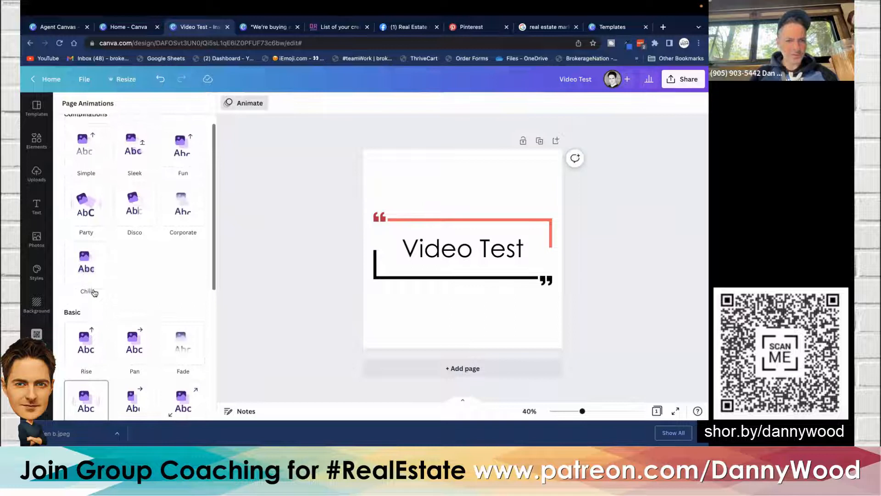
scroll(94, 293, up, 1)
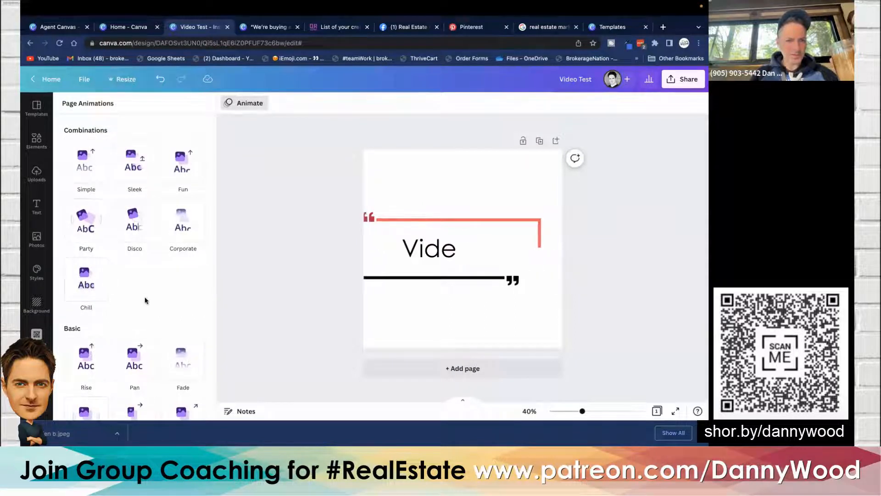
scroll(145, 300, down, 3)
scroll(146, 301, down, 5)
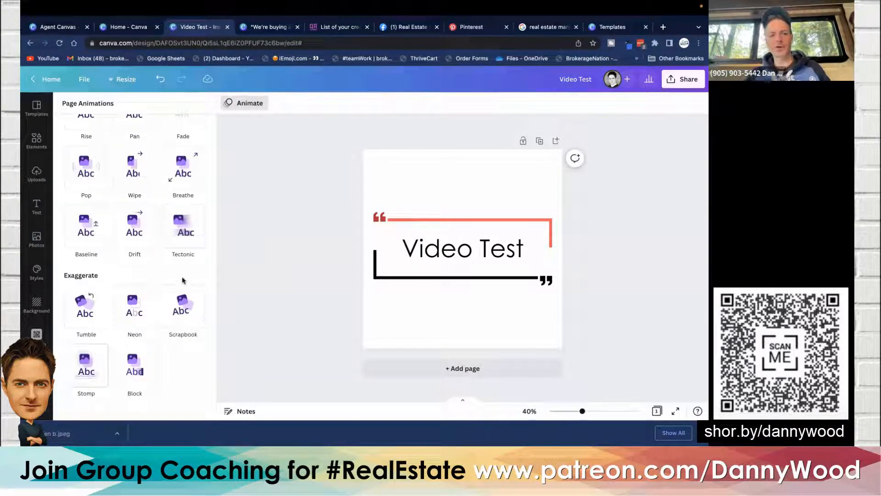
click(85, 366)
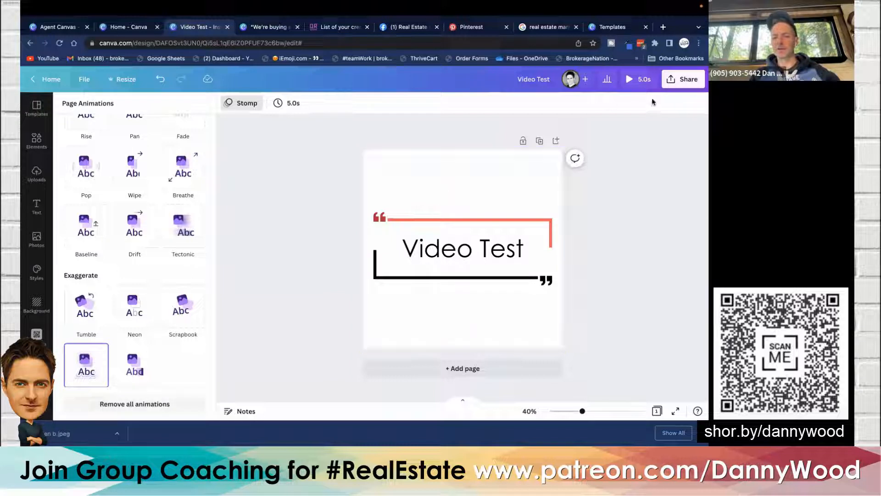
click(642, 81)
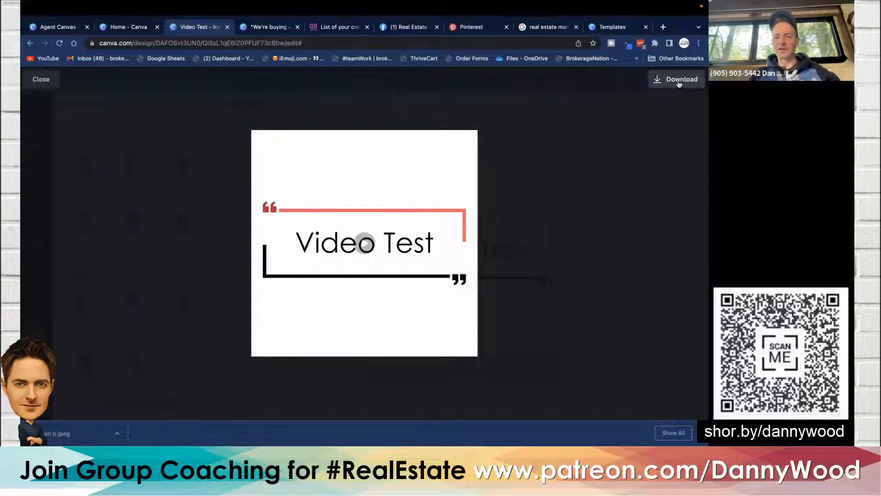
click(41, 80)
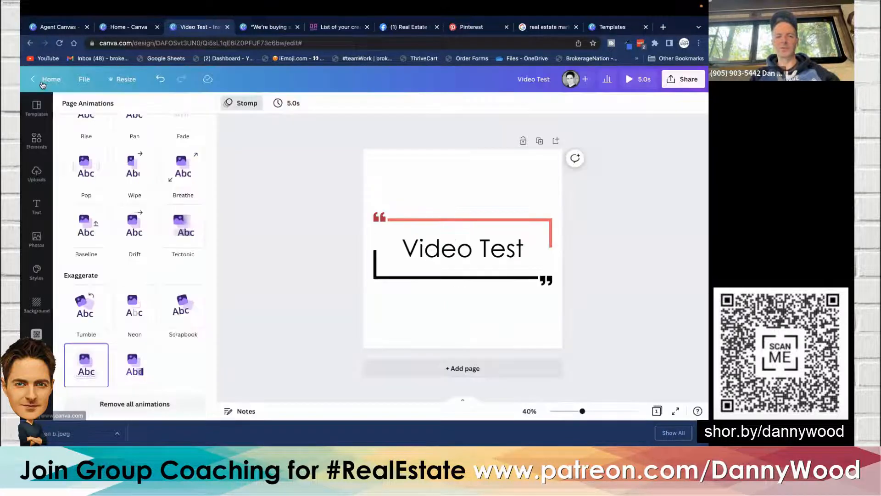
- Download the design as a JPG file at quality 100
click(681, 81)
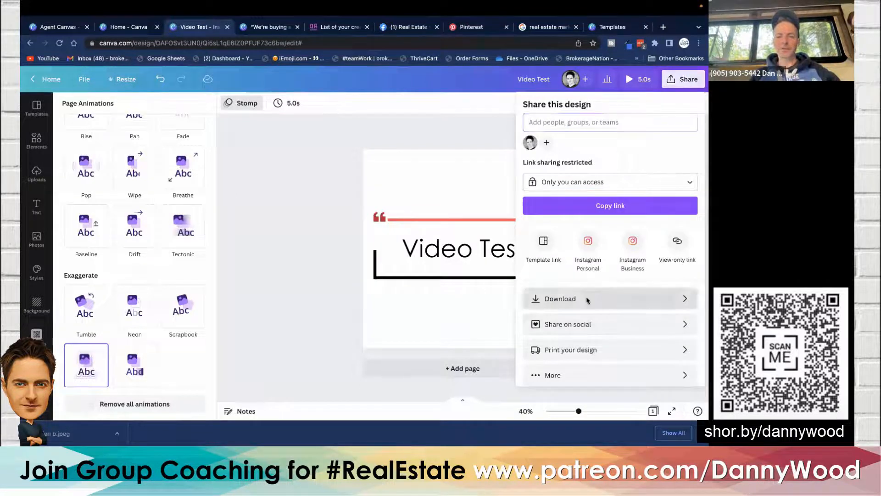
click(587, 299)
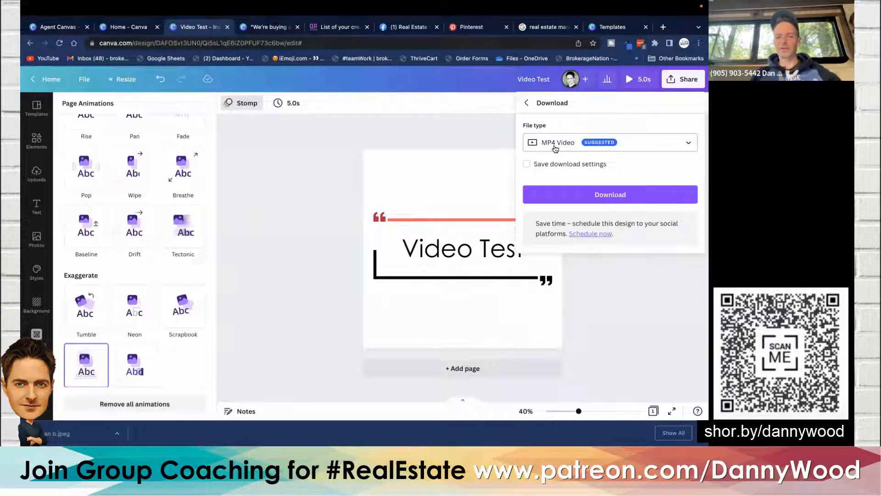
click(657, 146)
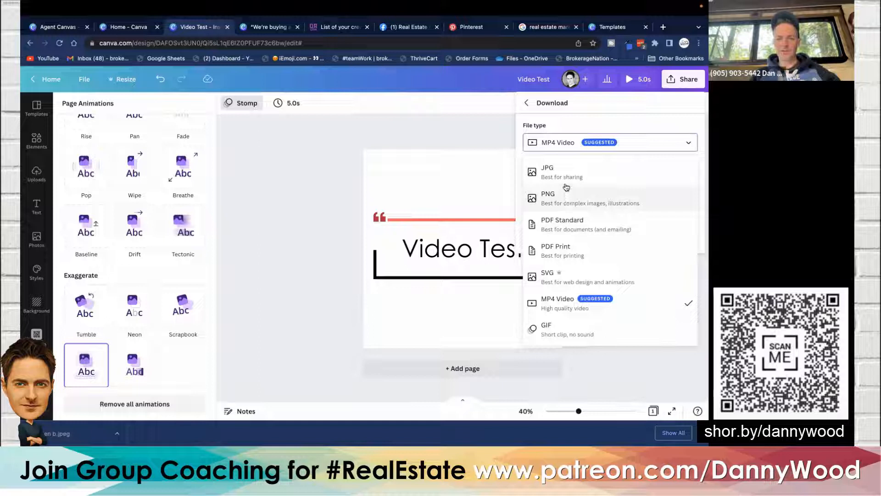
click(576, 169)
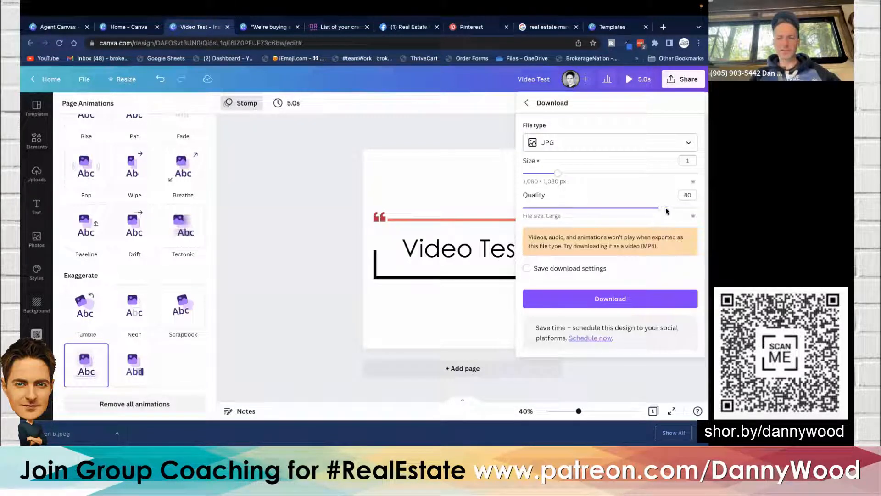
drag(664, 209, 696, 208)
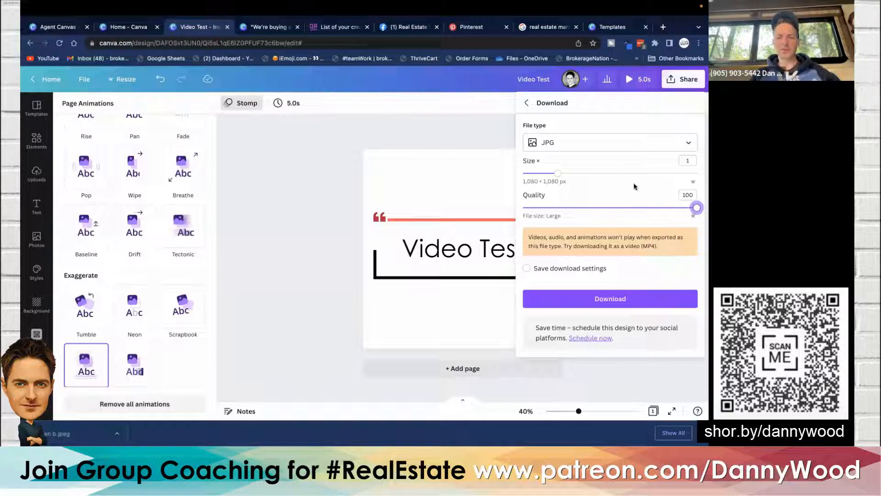
click(622, 300)
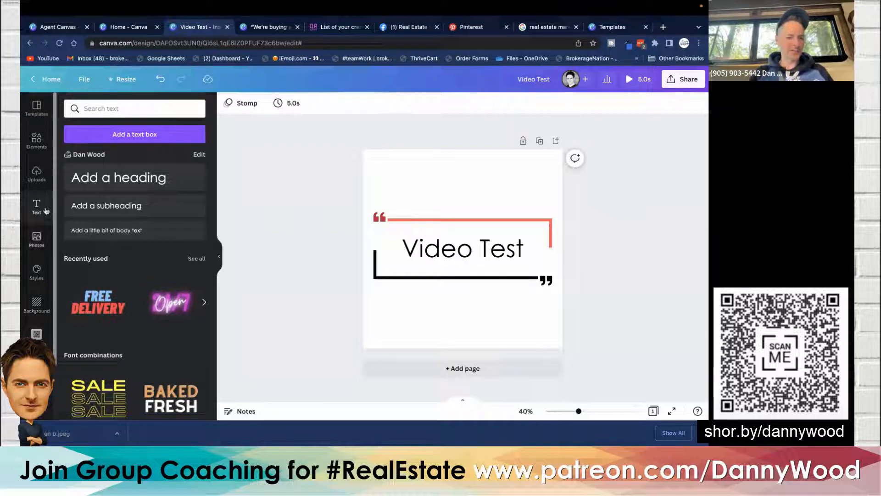
click(37, 239)
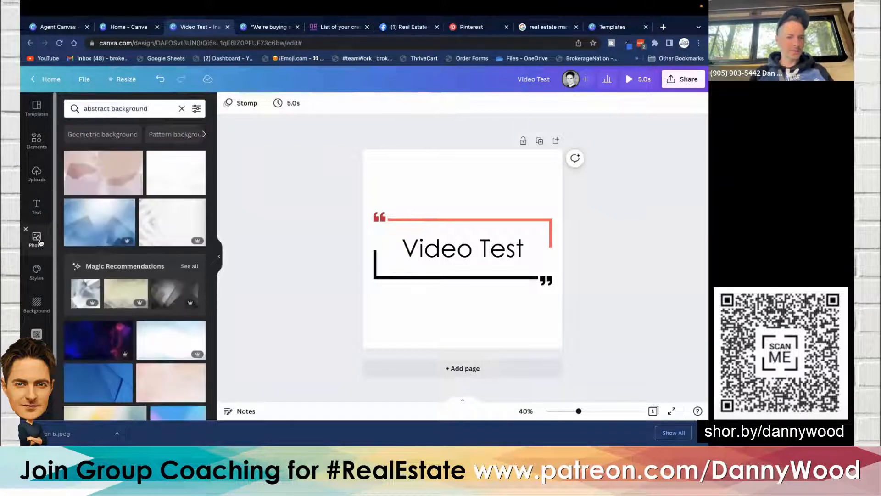
click(181, 110)
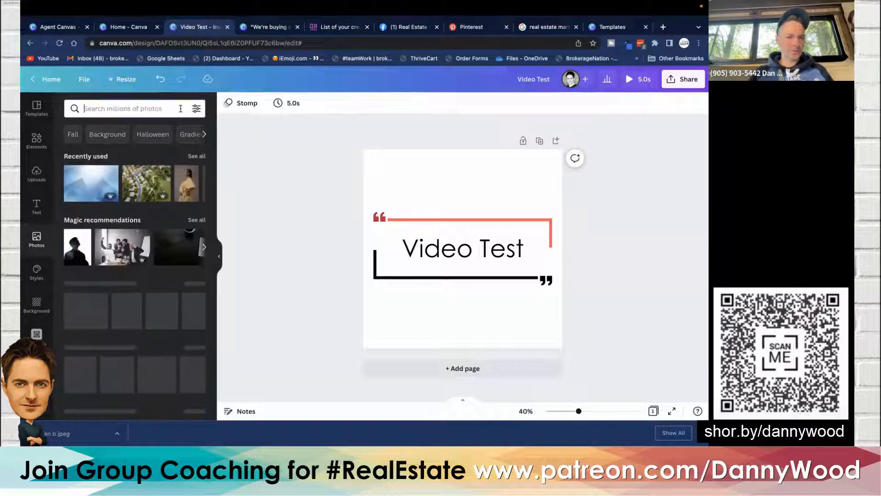
click(191, 185)
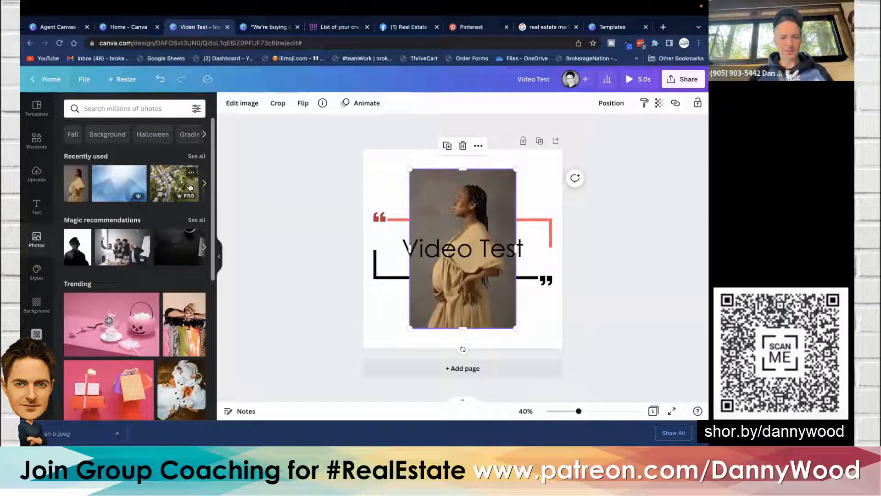
click(236, 101)
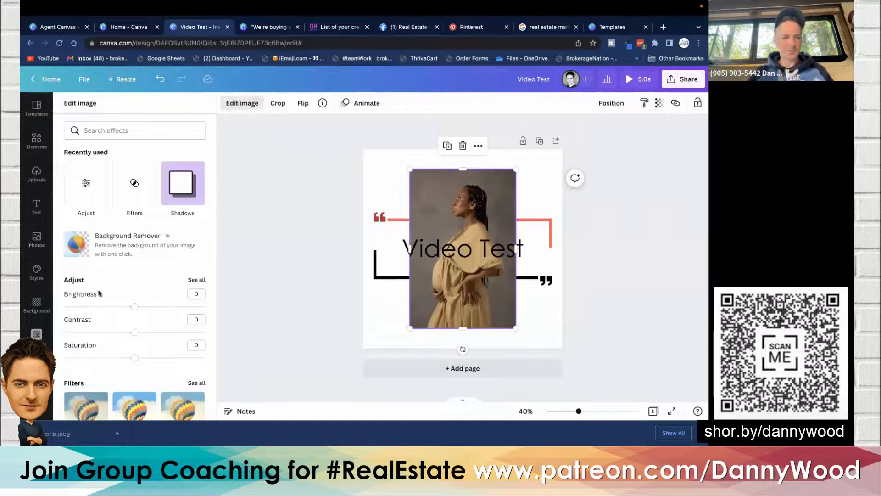
click(127, 241)
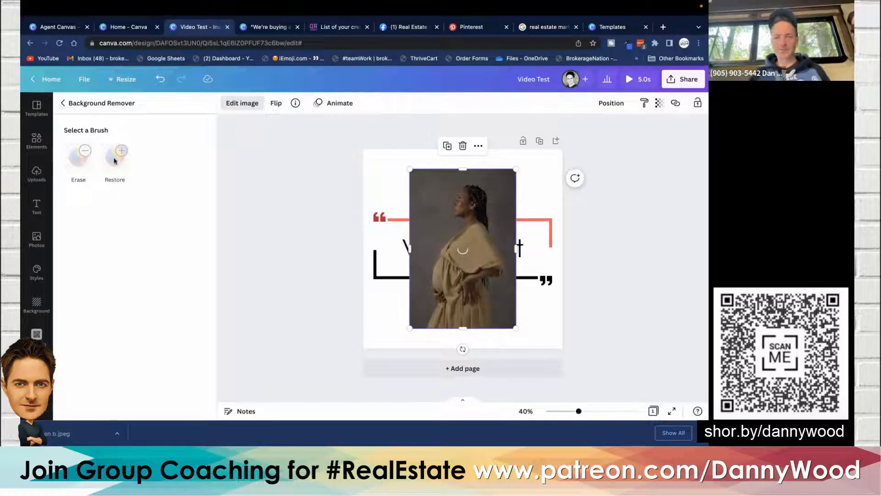
key(Delete)
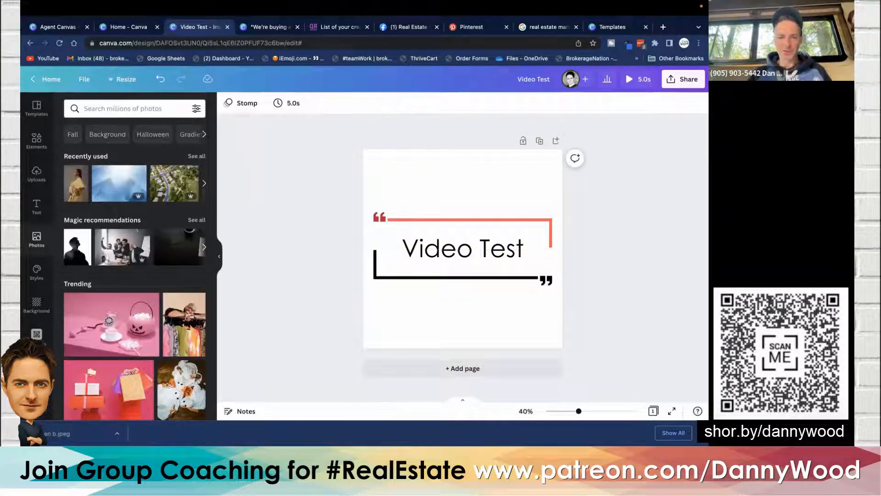
- Select everything on the page and delete it
click(501, 202)
key(ctrl+a)
key(Delete)
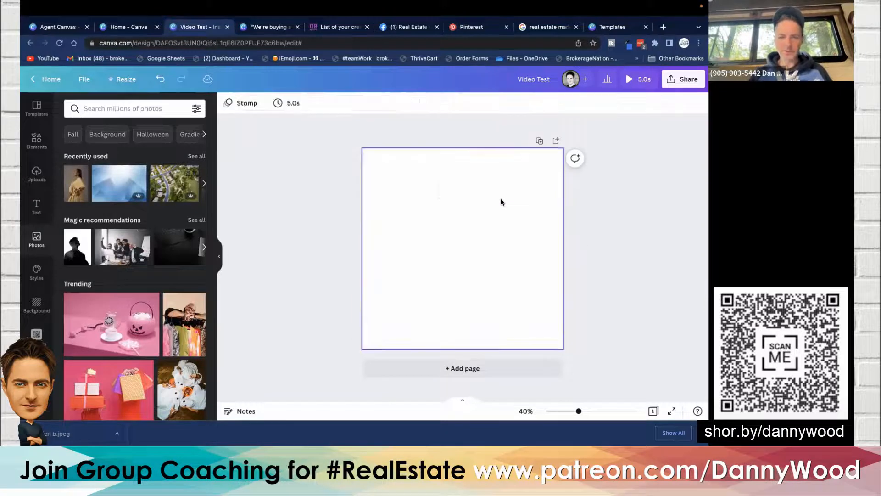
- Add the ABC Realty Brokerage logo from the brand kit to the blank page
scroll(37, 321, down, 2)
click(36, 334)
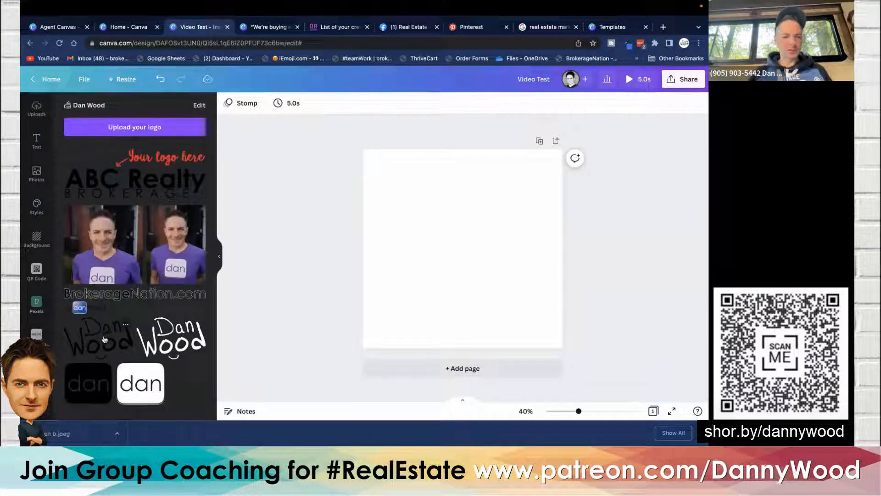
click(145, 174)
click(300, 205)
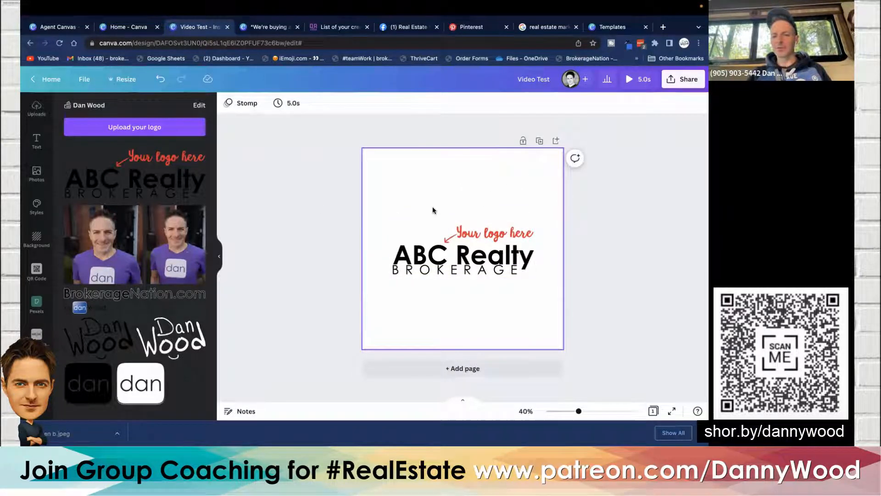
- Set up a PNG download of the design with a transparent background
click(680, 86)
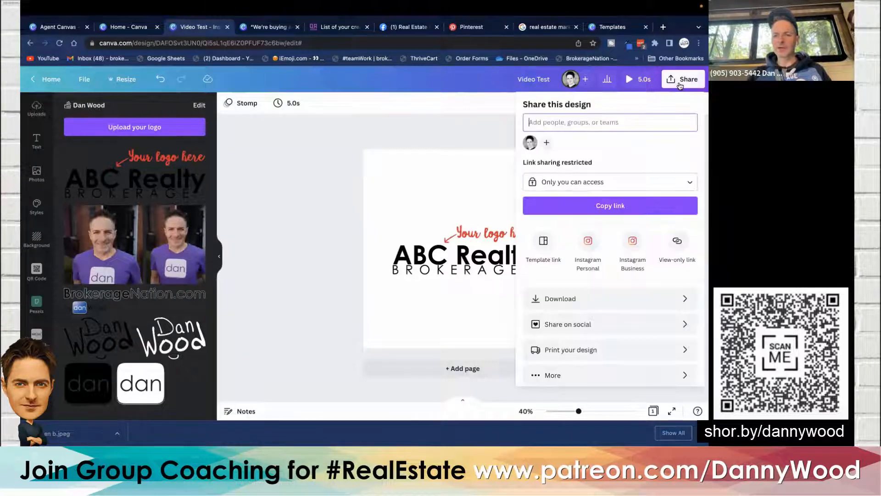
click(572, 300)
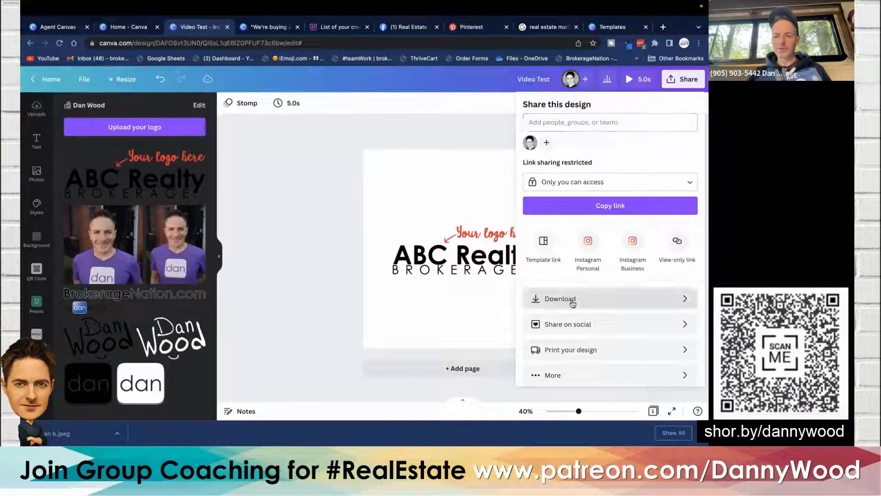
click(569, 145)
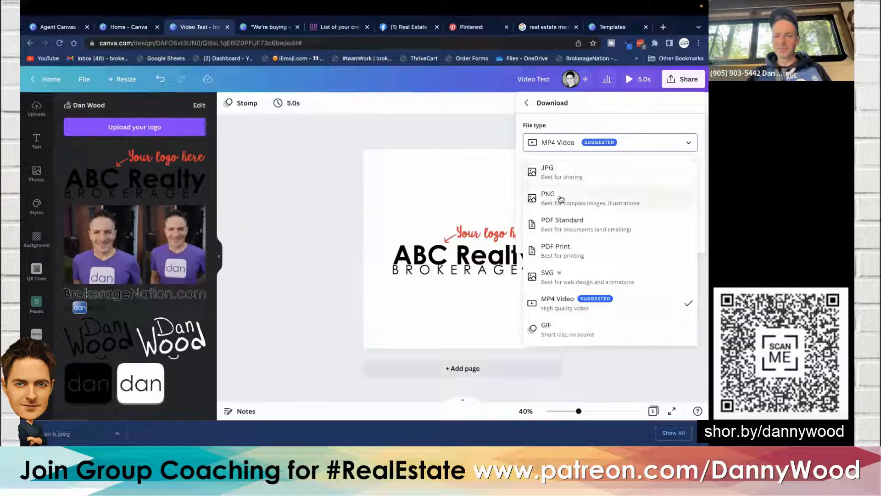
click(557, 175)
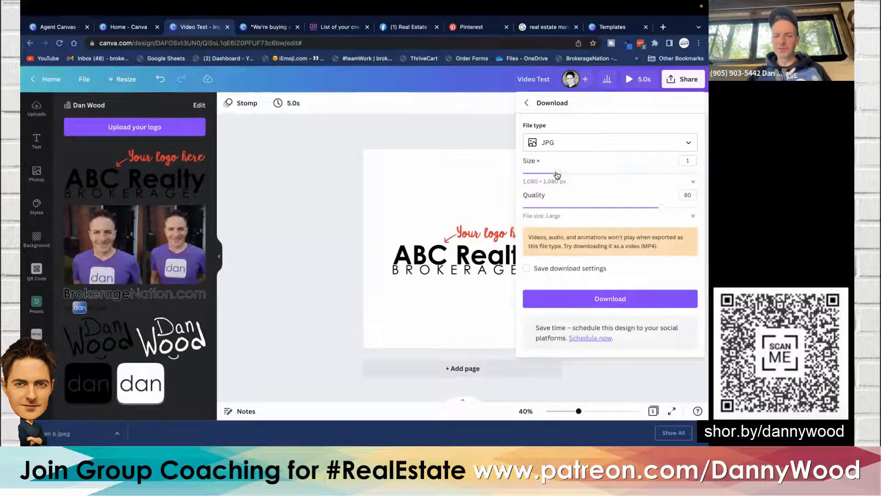
click(577, 145)
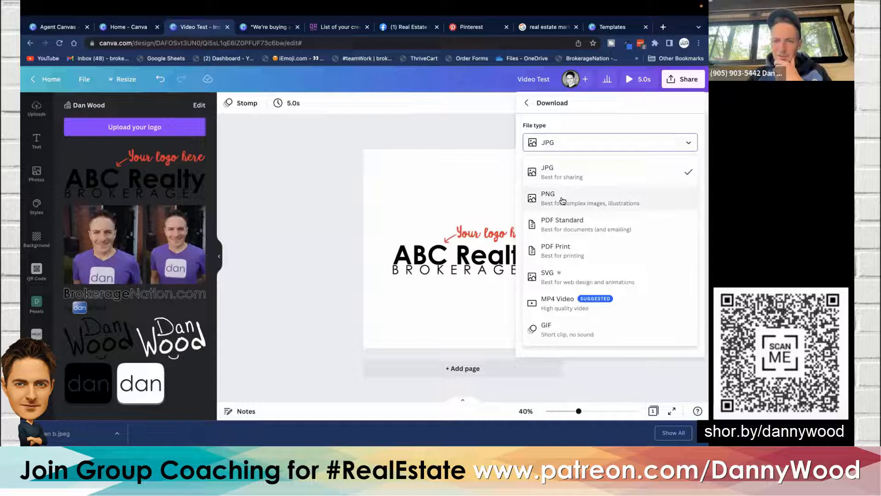
click(562, 201)
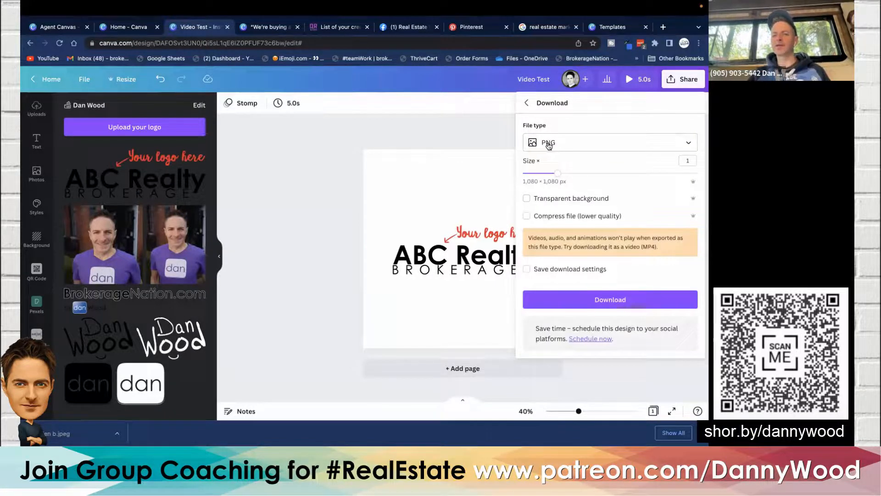
click(527, 199)
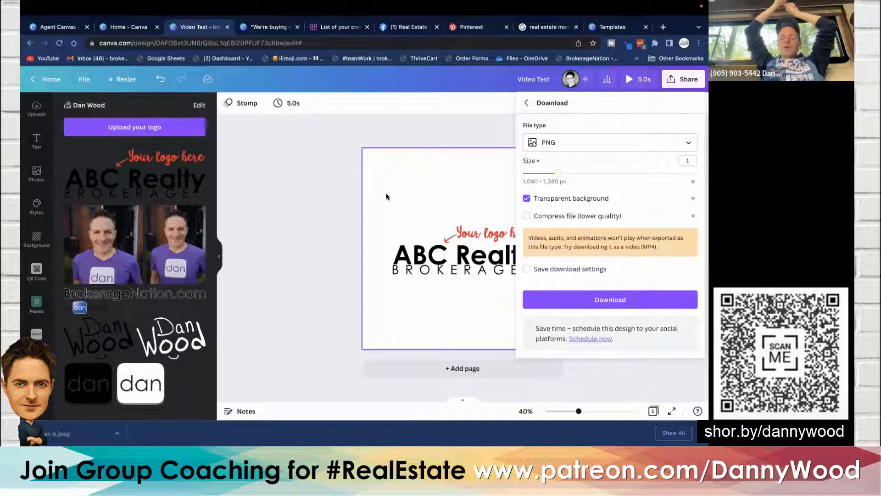
click(458, 252)
click(402, 215)
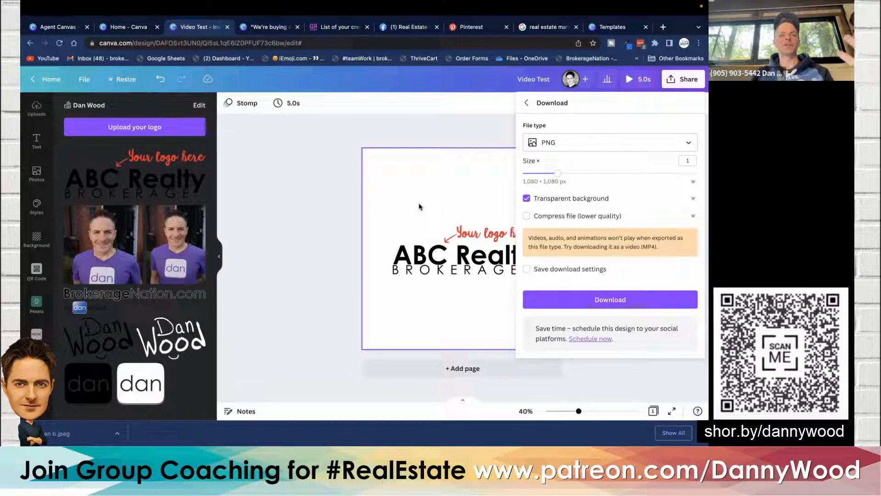
click(466, 240)
click(448, 191)
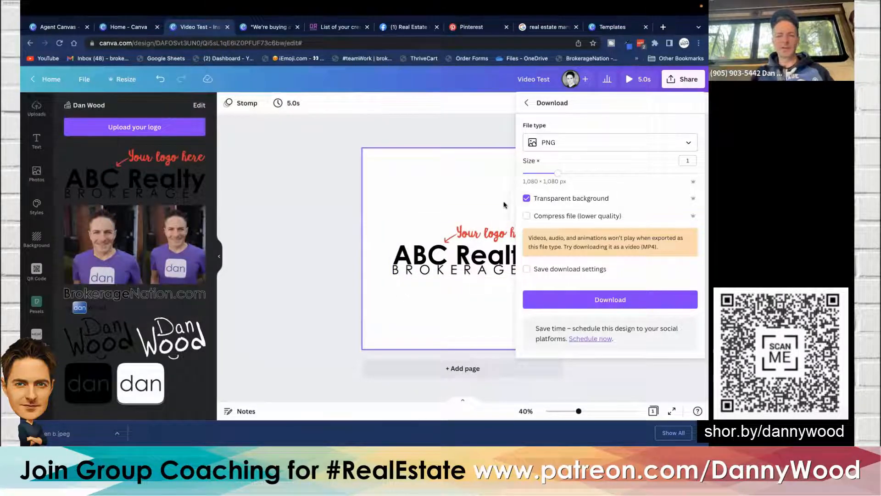
click(390, 175)
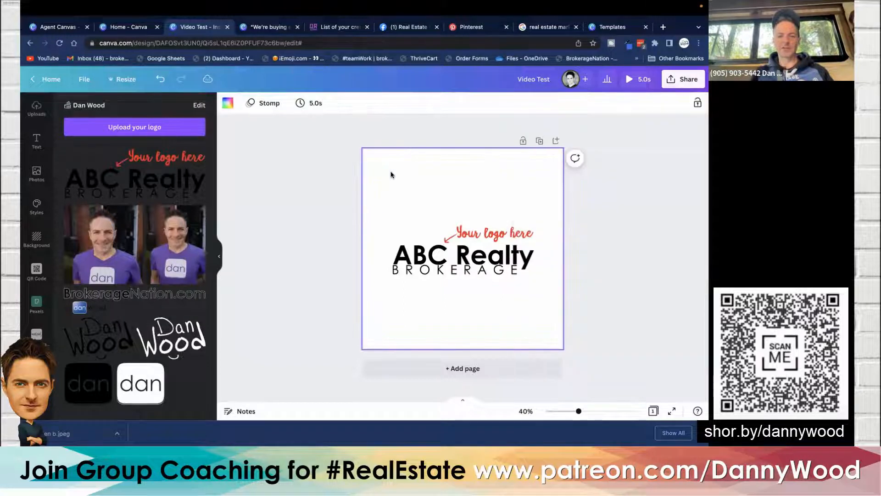
click(303, 178)
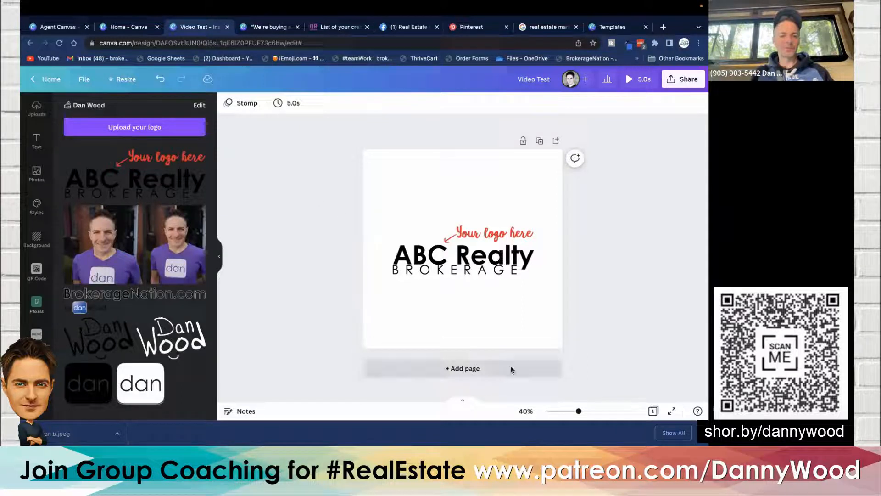
- Add a second page and move the ABC Realty logo onto it
click(458, 369)
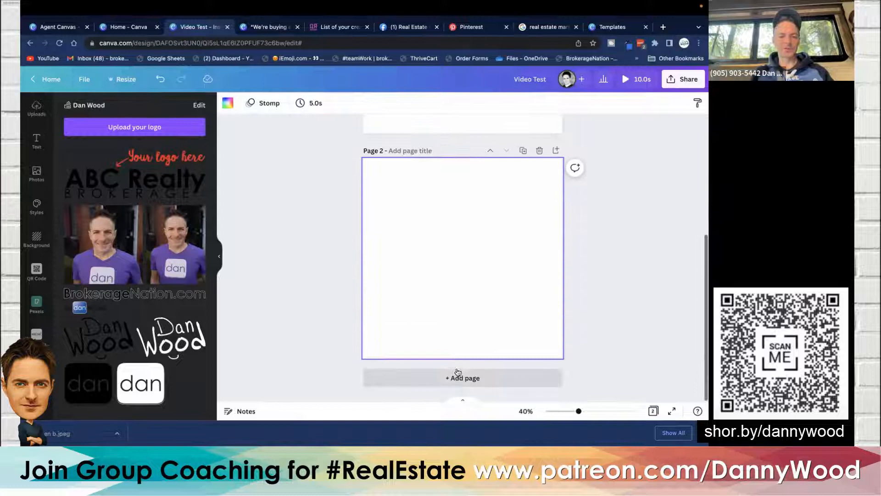
click(444, 146)
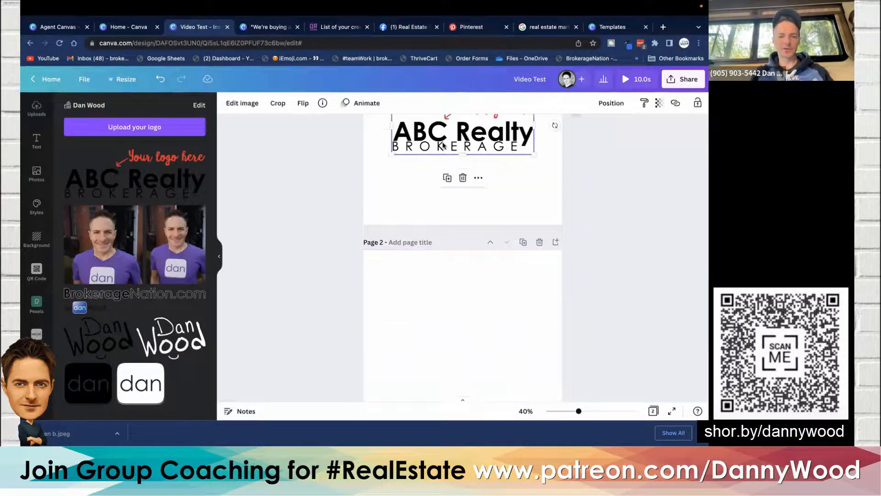
drag(443, 146, 463, 265)
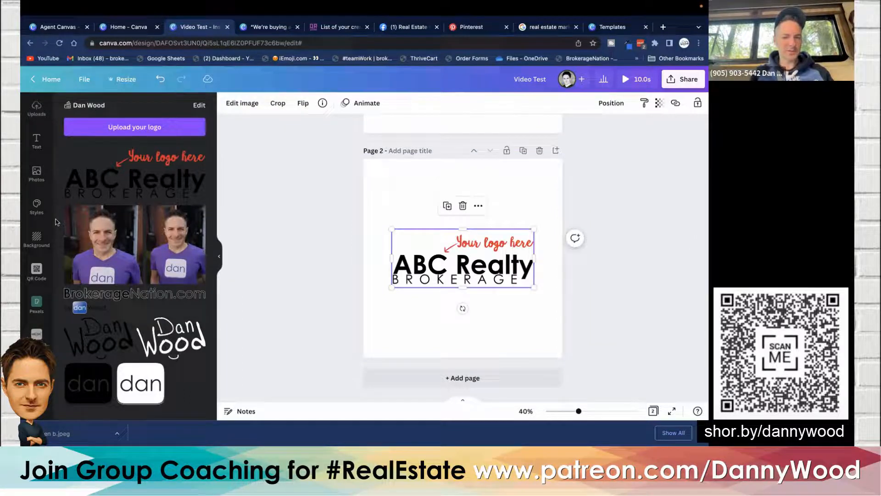
- Search elements for "square", add a square and stretch it horizontally to span the logo's width
scroll(37, 193, up, 2)
click(36, 140)
double_click(96, 106)
text(square)
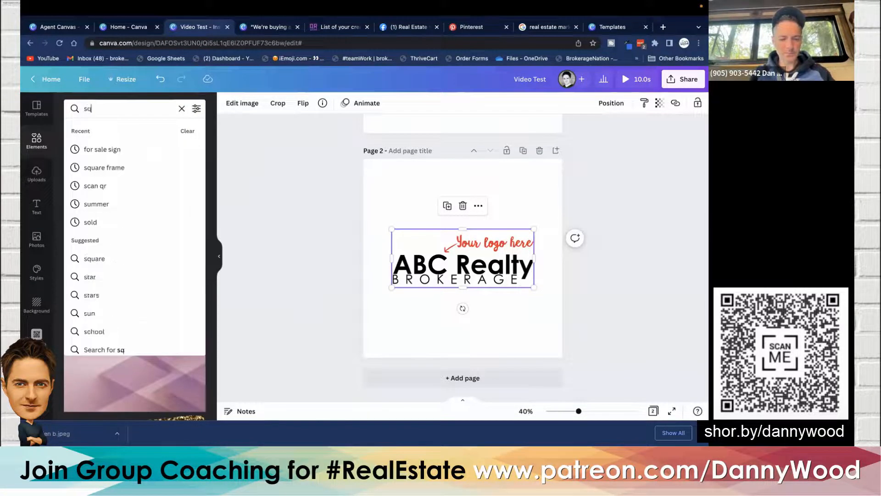
key(Return)
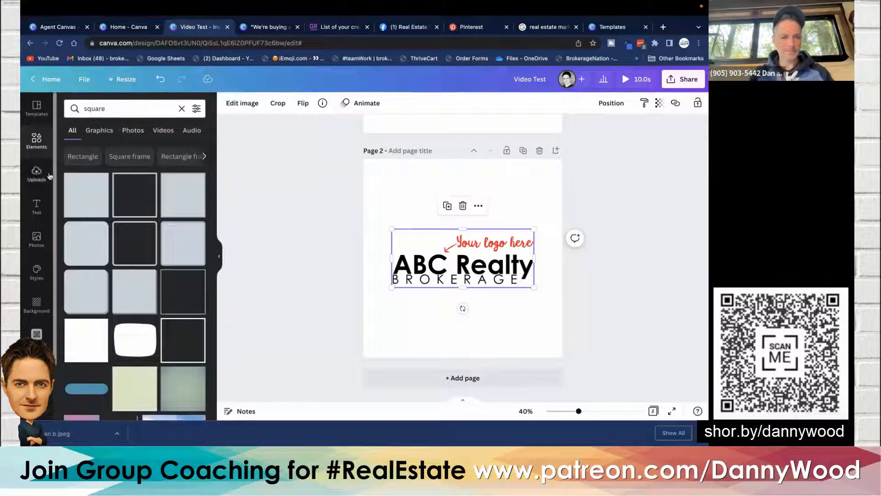
click(78, 193)
drag(433, 258, 372, 258)
drag(492, 258, 548, 262)
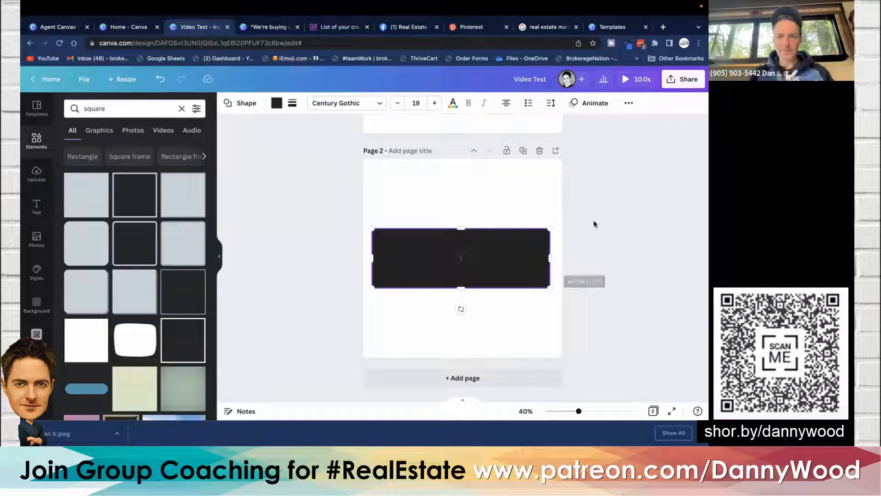
- Send the square backward so it sits behind the logo
click(629, 103)
click(538, 125)
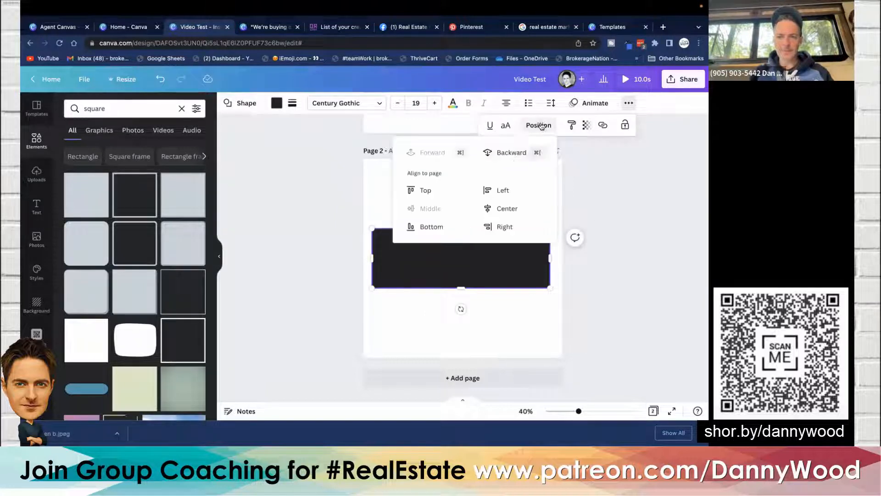
click(513, 153)
click(328, 241)
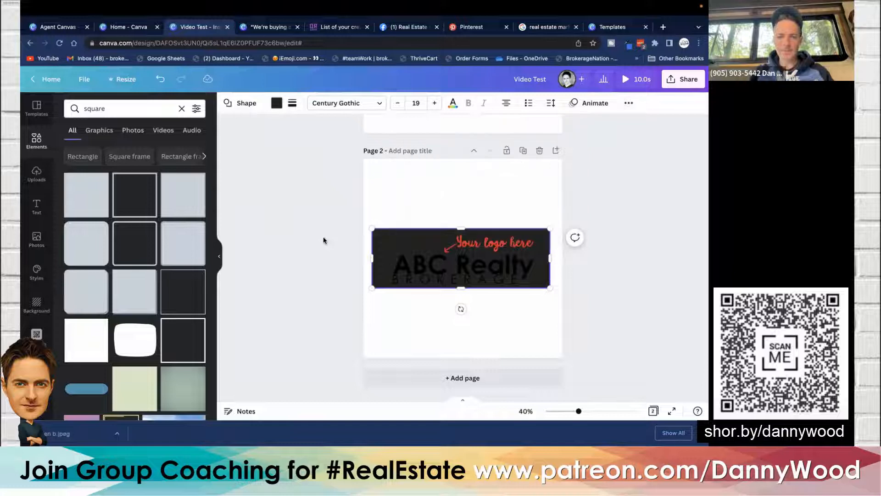
- Change the square's fill color to white
click(429, 267)
drag(428, 267, 432, 267)
click(367, 236)
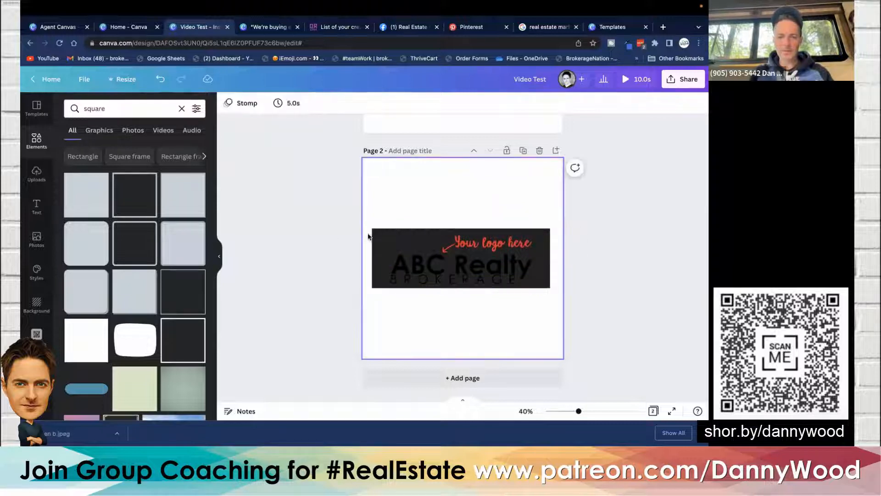
click(378, 239)
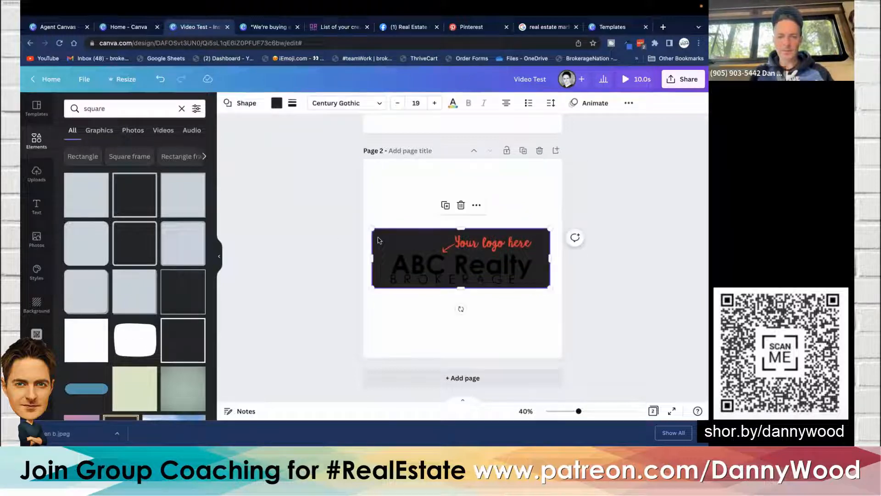
click(276, 103)
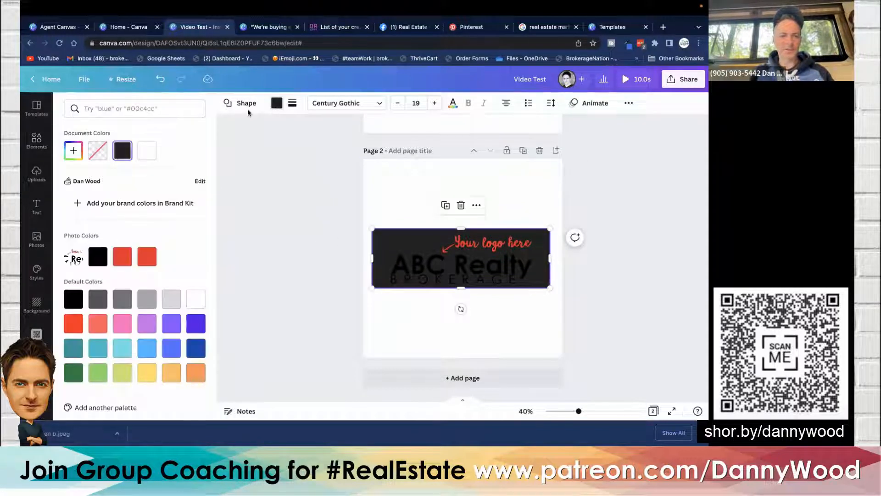
click(145, 151)
- Select the logo and the white rectangle together and group them
click(276, 211)
drag(275, 211, 592, 316)
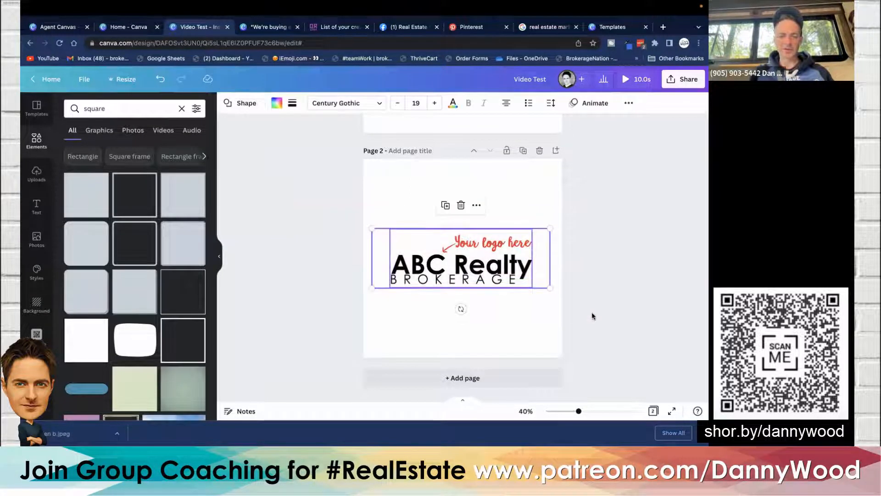
click(628, 102)
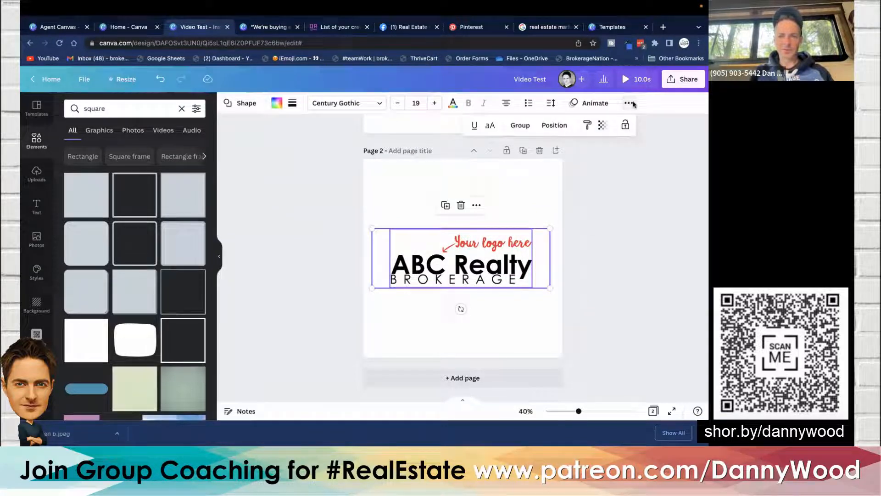
click(521, 127)
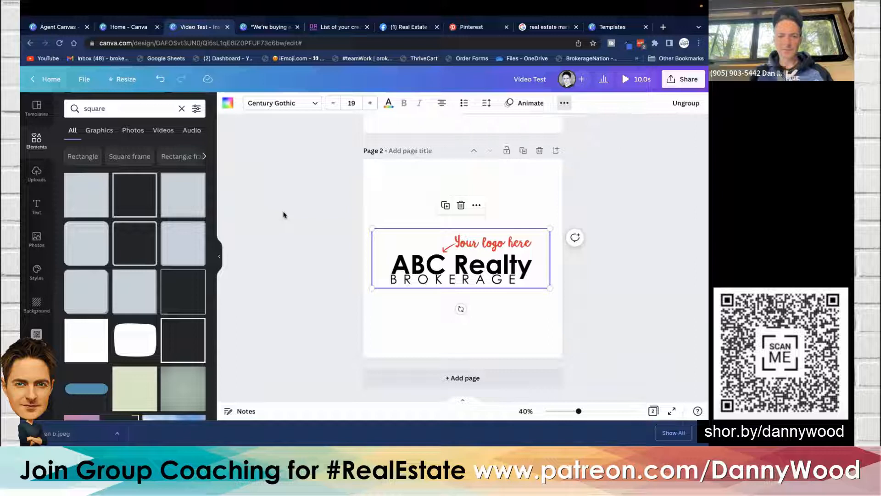
- Add another square, color it light gray, and stretch it to cover the whole page
drag(88, 196, 382, 176)
click(277, 103)
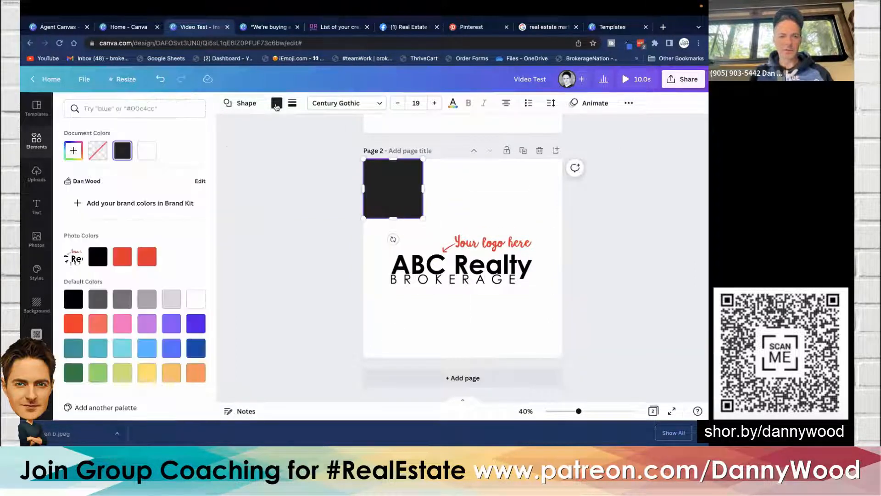
click(172, 298)
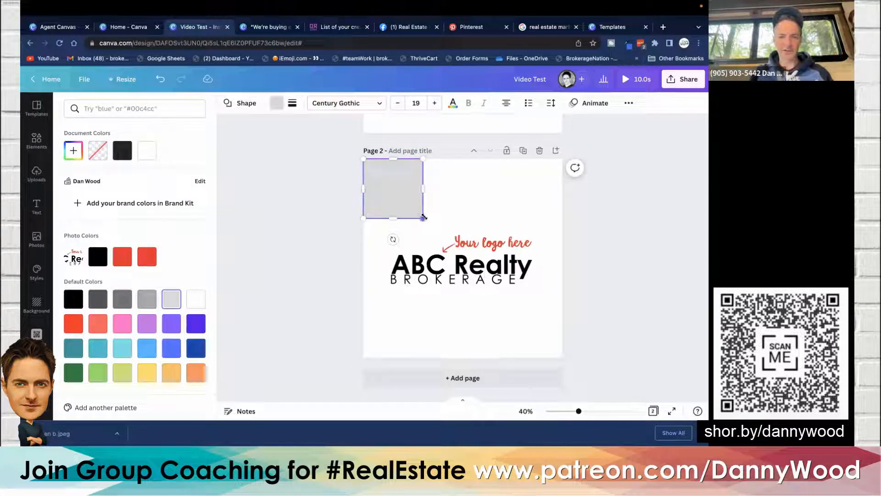
drag(422, 218, 560, 357)
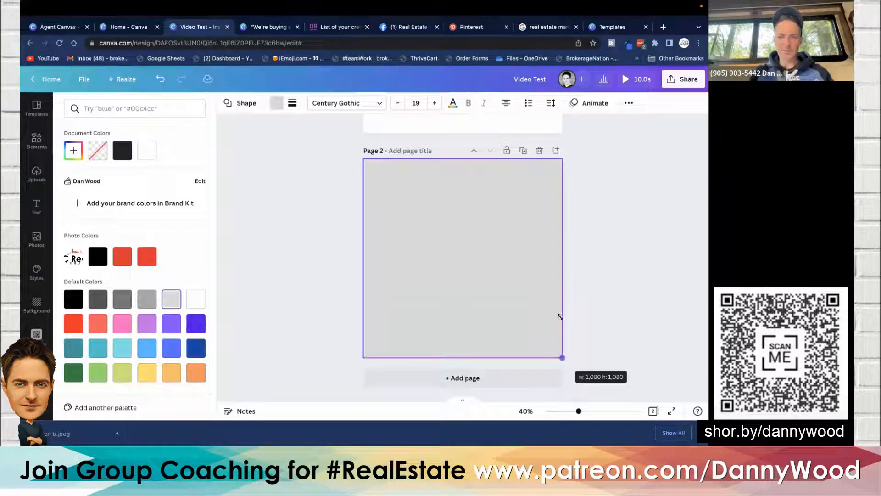
- Send the gray square backward behind the logo group
click(628, 103)
click(532, 126)
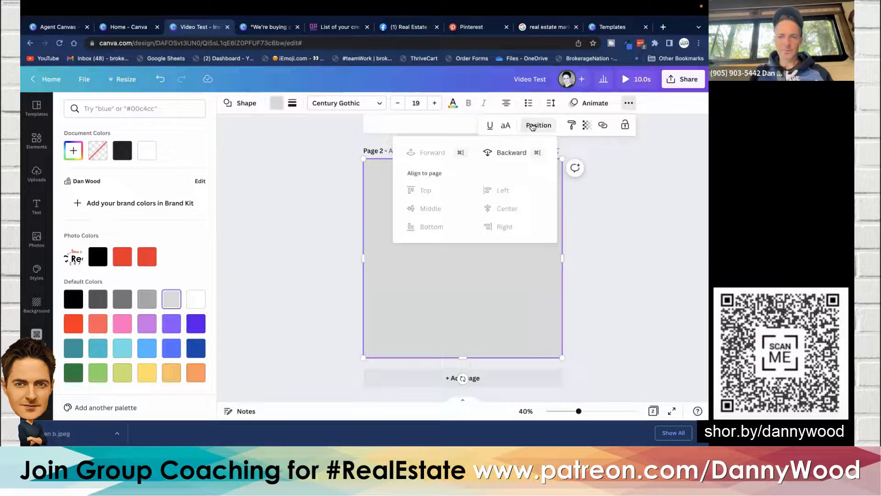
click(527, 152)
click(309, 189)
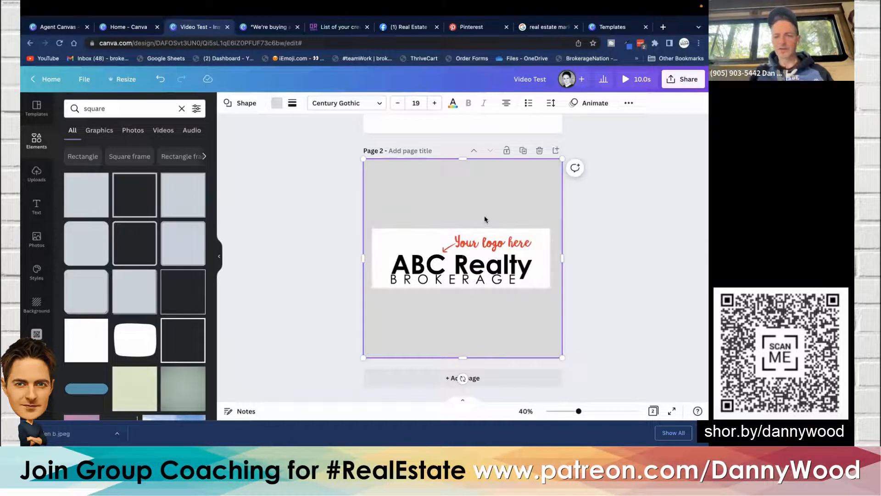
- Move the white-backed logo group up and paste a duplicate of it below
drag(482, 250, 484, 217)
click(314, 202)
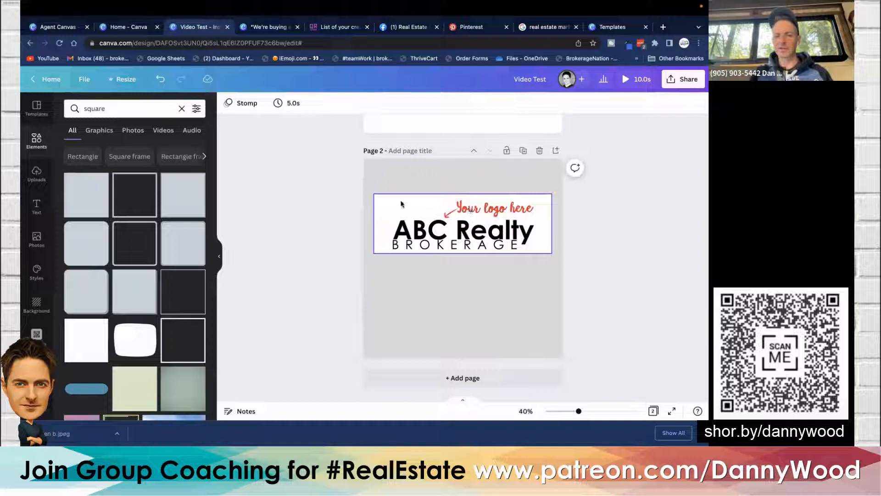
click(450, 238)
key(super+v)
drag(450, 238, 449, 310)
- Ungroup the lower logo copy and delete its white background rectangle
click(658, 103)
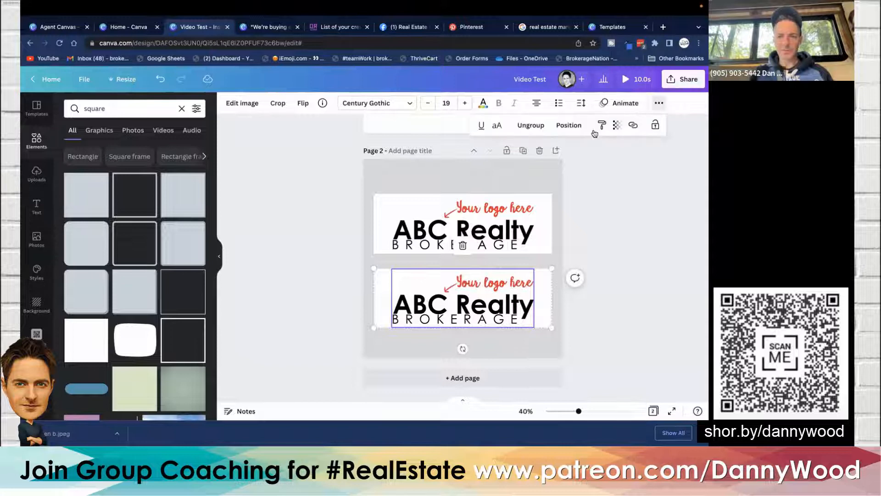
click(528, 125)
click(388, 299)
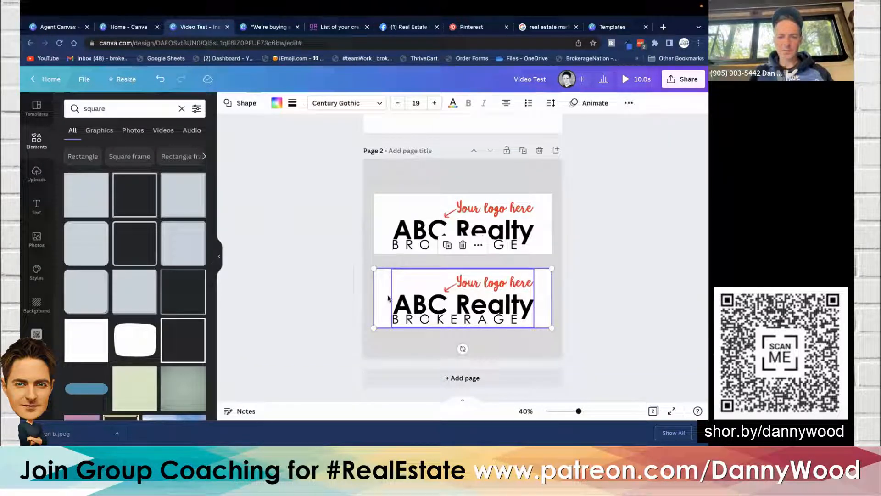
click(323, 298)
click(376, 290)
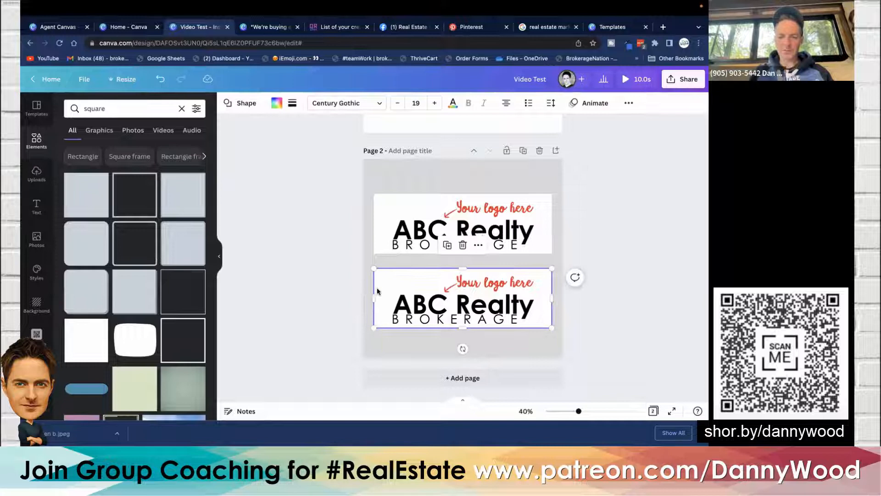
key(Delete)
click(501, 307)
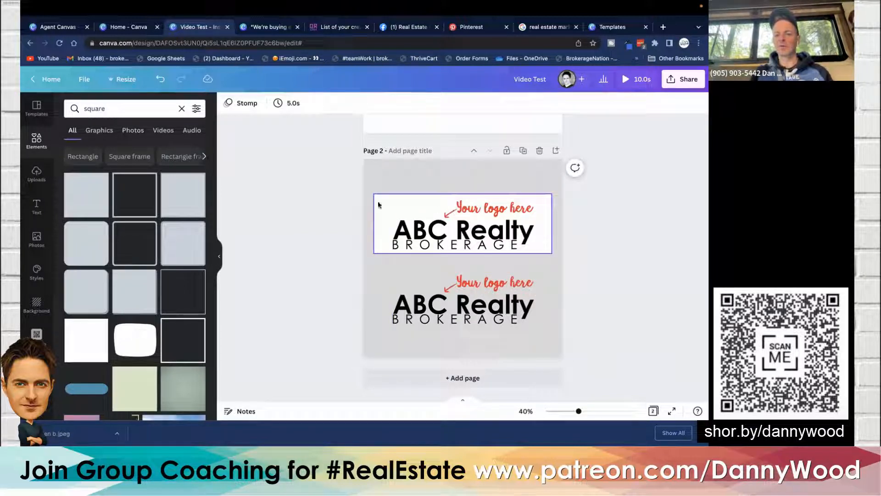
- Open the download options again and choose PNG with a transparent background
click(476, 220)
scroll(476, 220, up, 5)
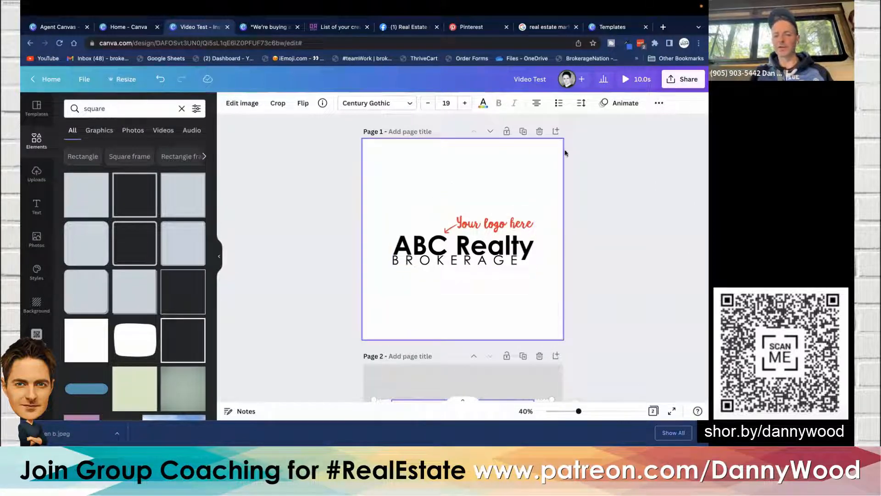
click(682, 79)
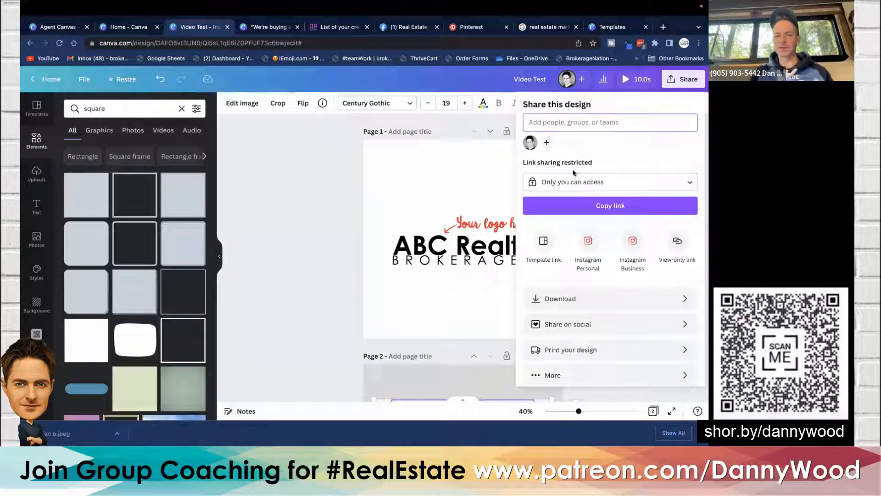
click(564, 298)
click(556, 140)
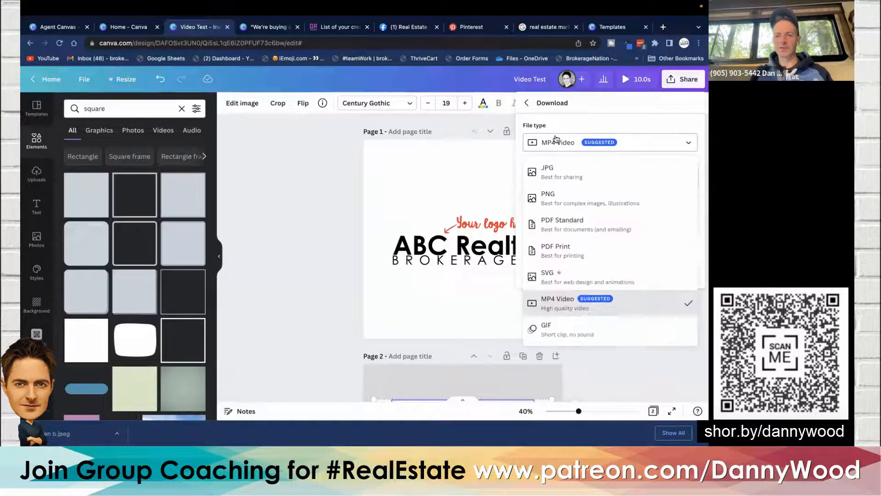
click(561, 197)
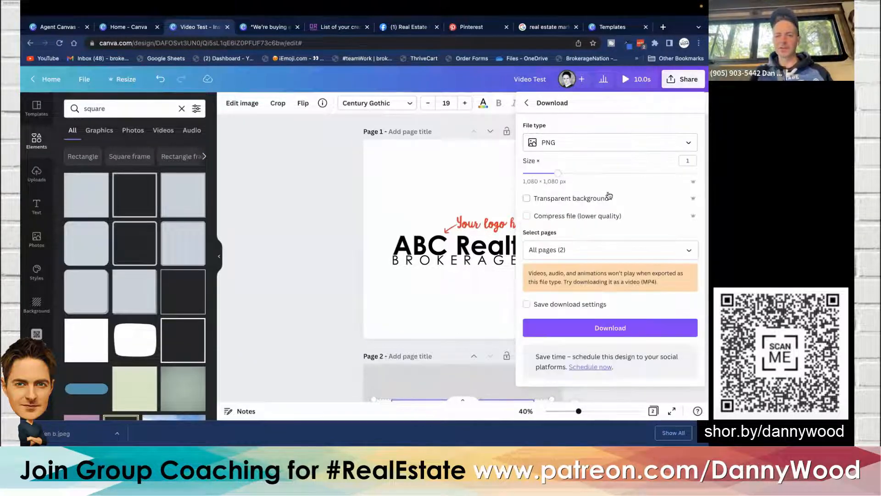
click(526, 199)
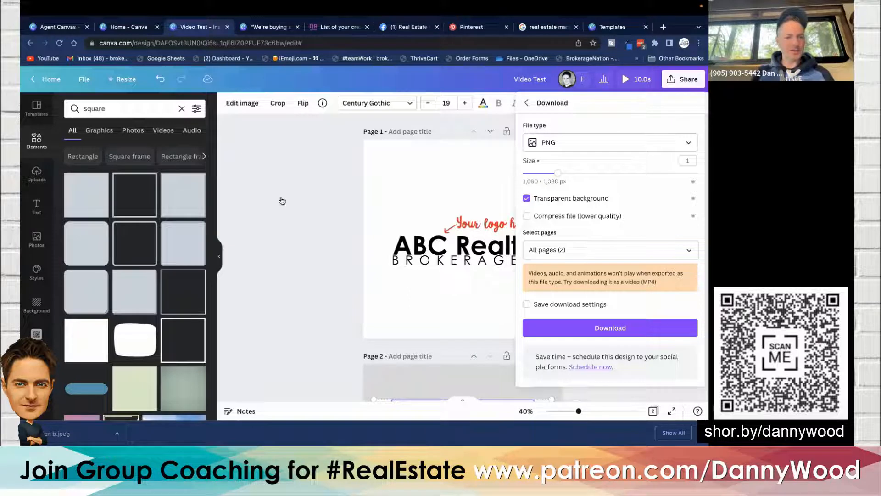
scroll(30, 247, down, 2)
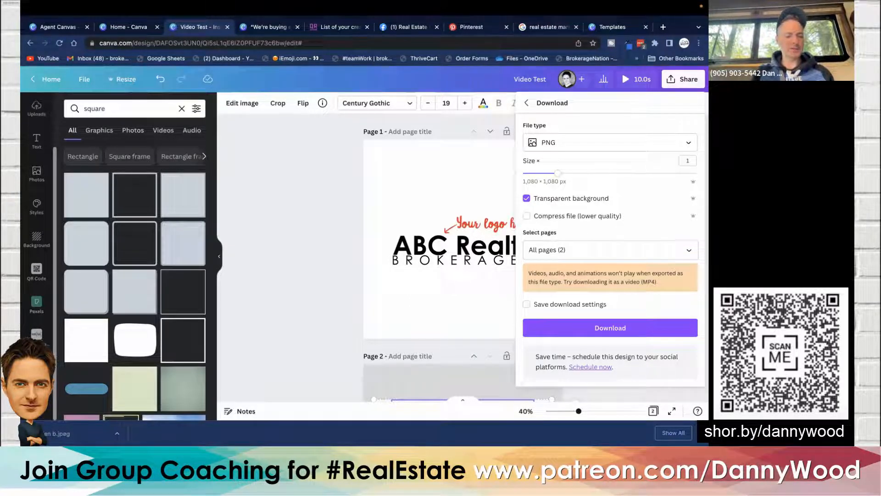
click(36, 369)
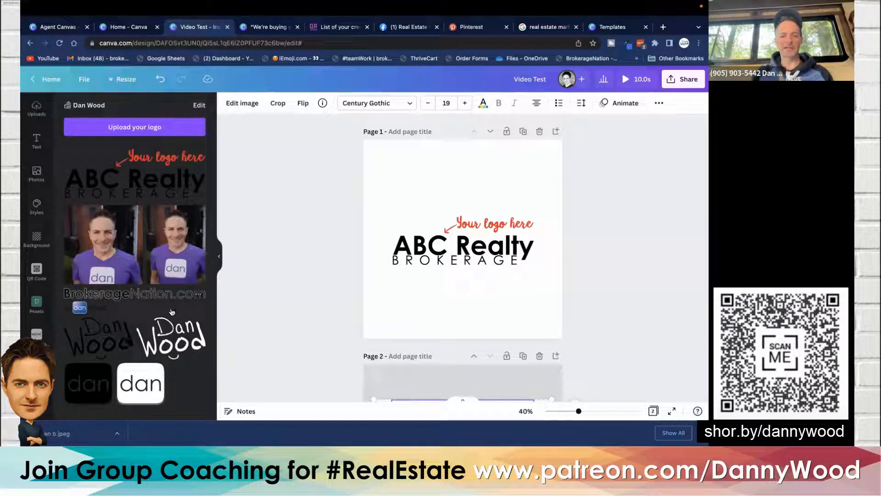
drag(111, 338, 466, 216)
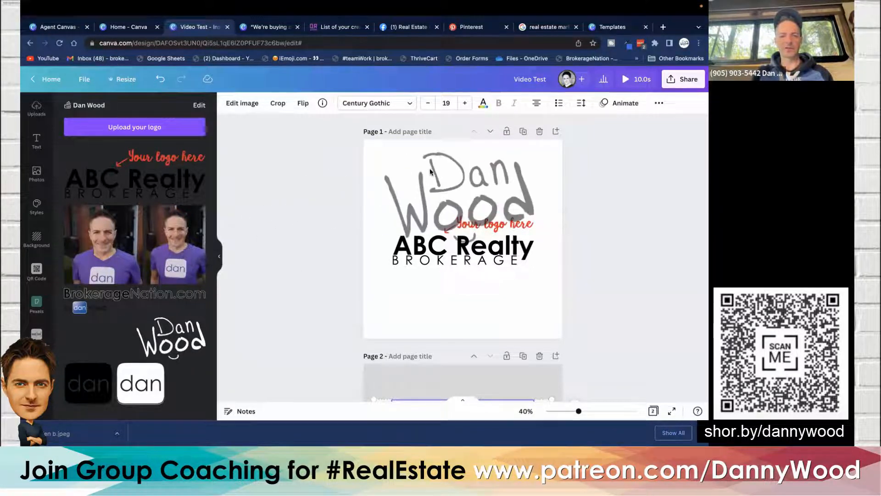
- Delete both logos from the first page
click(462, 289)
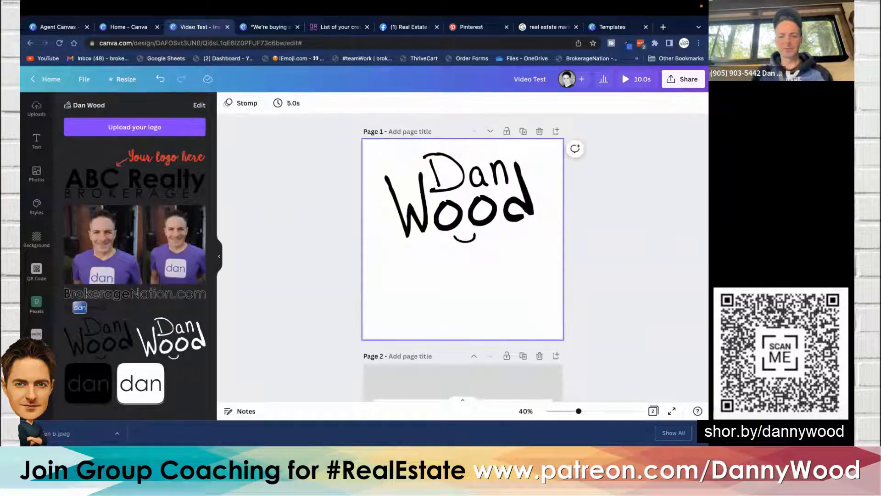
click(482, 225)
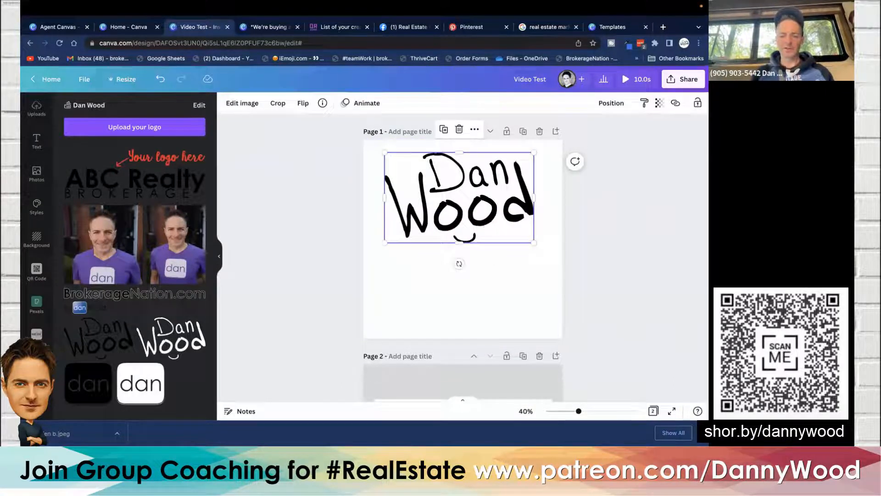
key(Delete)
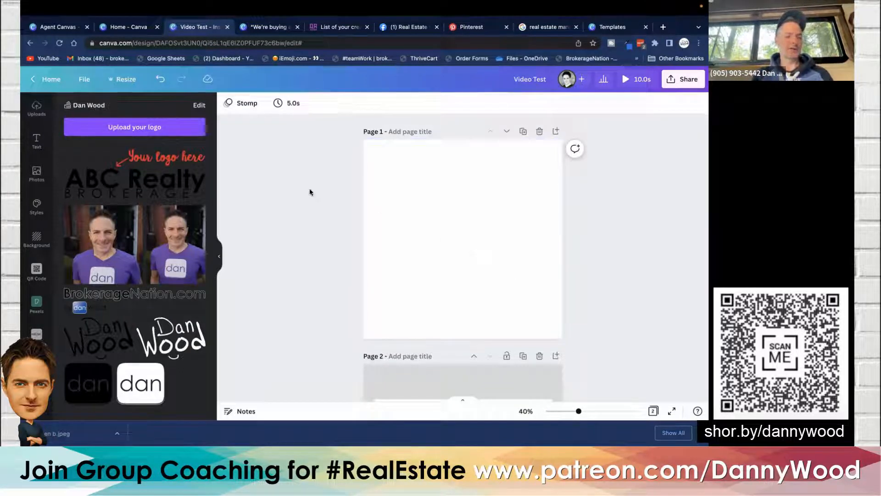
- Try removing the background of the brand-kit photo of Dan placed on the first page, then delete the photo
click(186, 248)
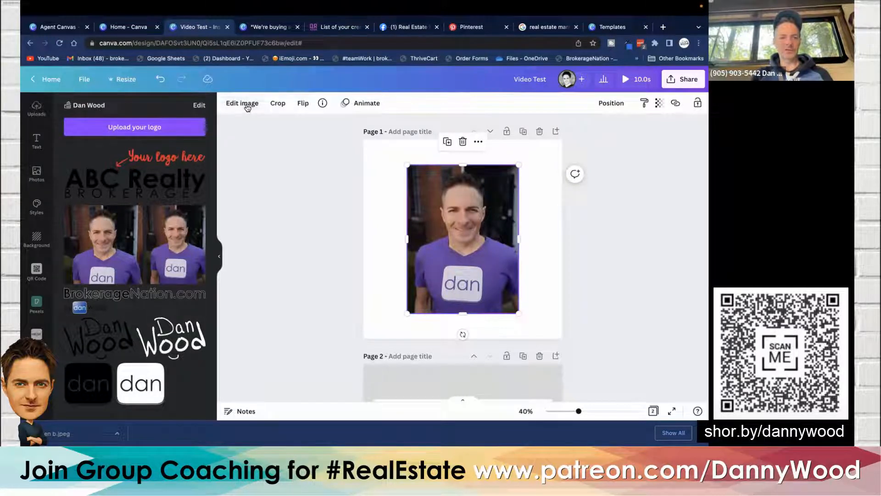
click(247, 107)
click(112, 244)
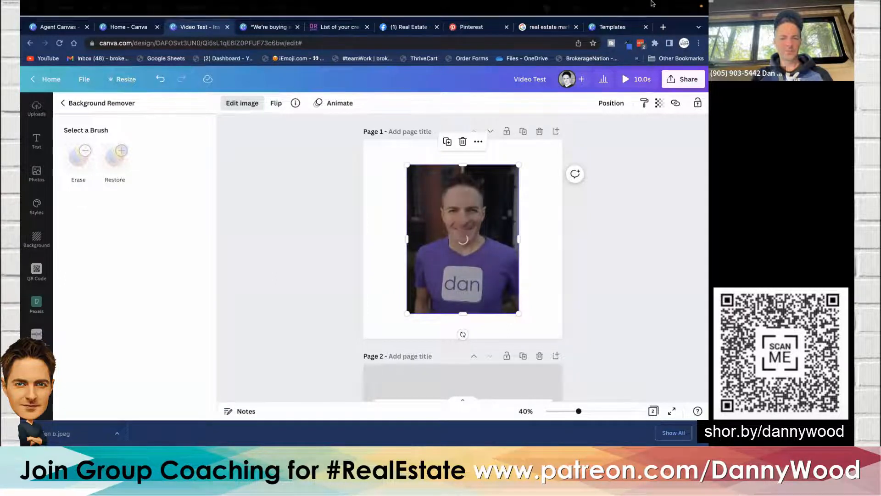
key(ctrl+Up)
click(416, 49)
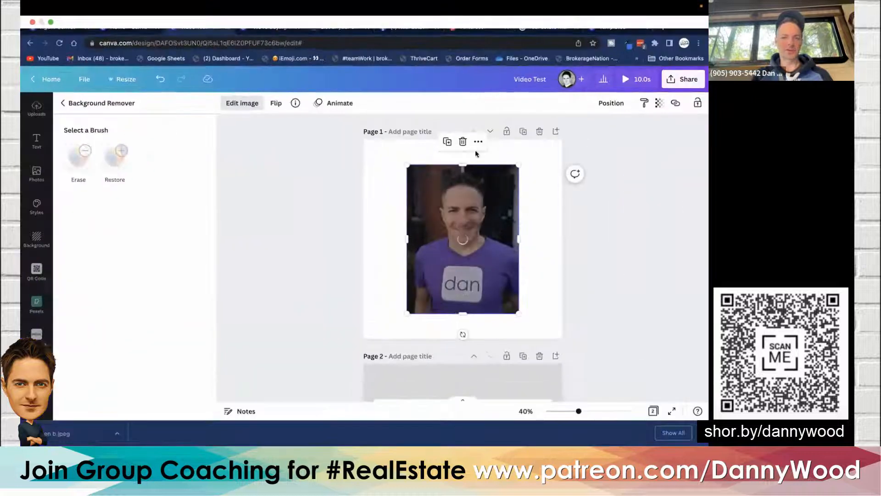
click(464, 144)
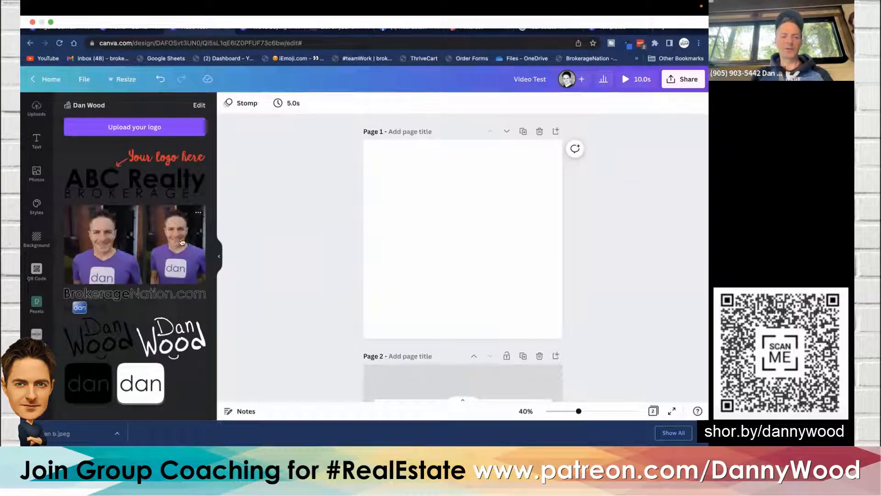
click(449, 227)
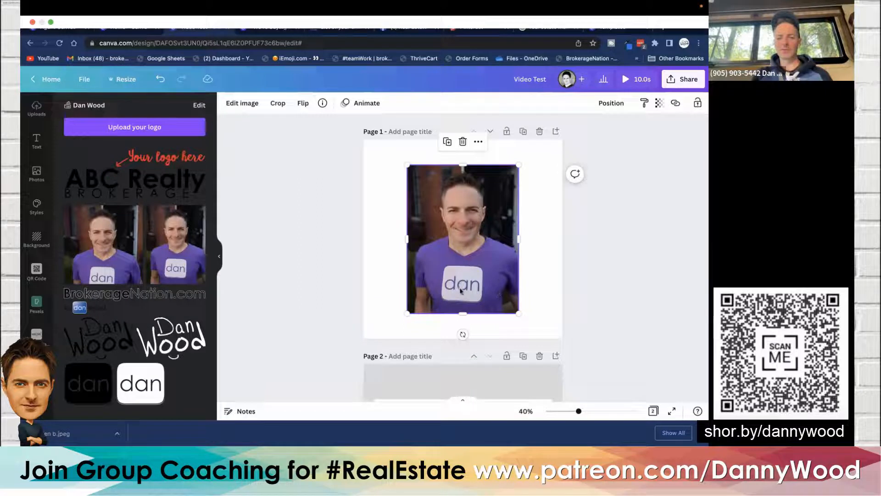
mouse_move(454, 260)
mouse_down()
mouse_move(404, 321)
mouse_move(478, 242)
mouse_move(465, 256)
mouse_up()
key(Delete)
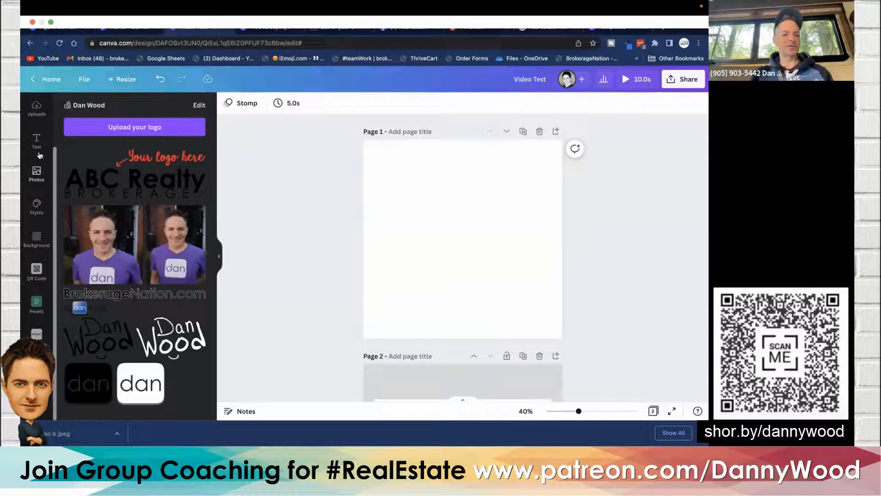
- Search the photo library for keys and browse through the results
click(37, 175)
scroll(37, 176, up, 2)
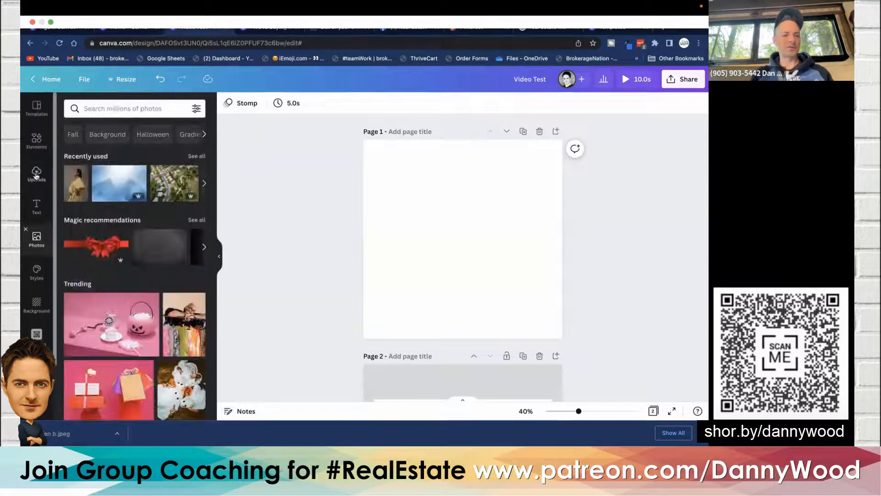
click(36, 138)
double_click(91, 109)
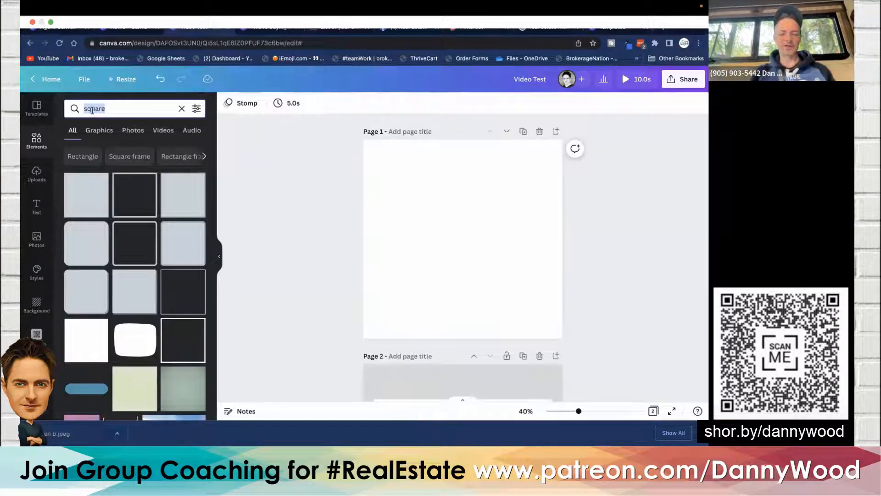
key(BackSpace)
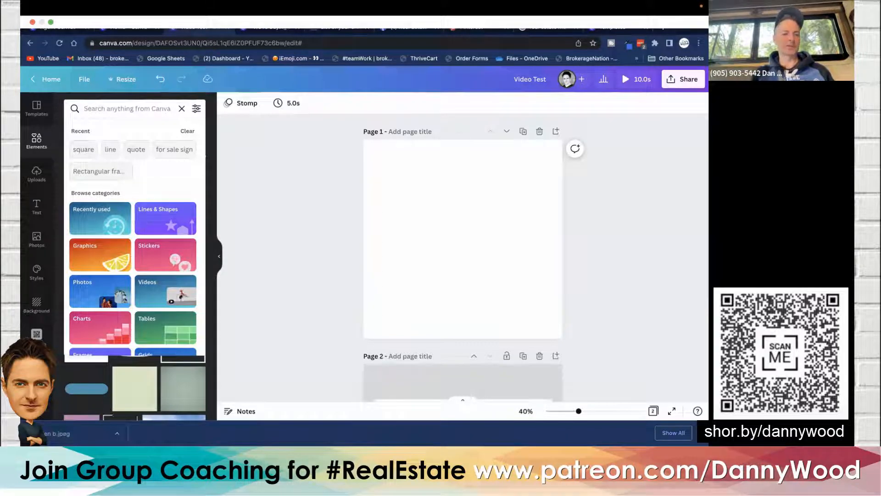
click(38, 237)
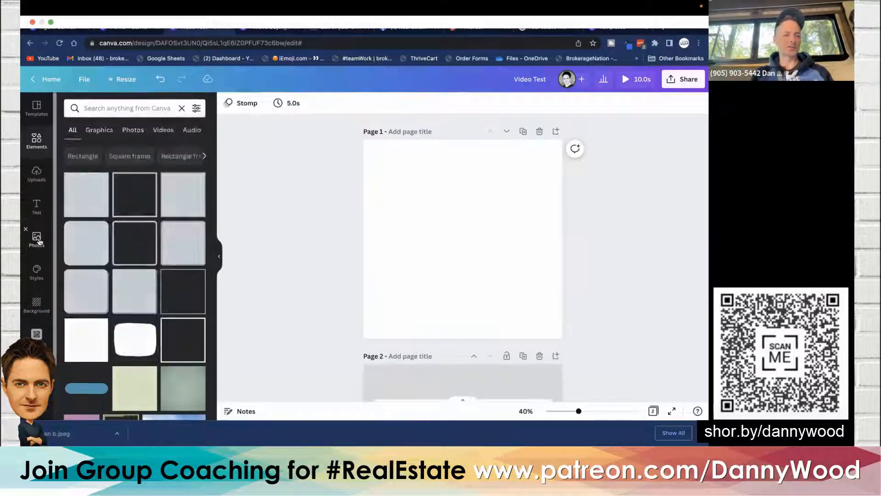
click(116, 108)
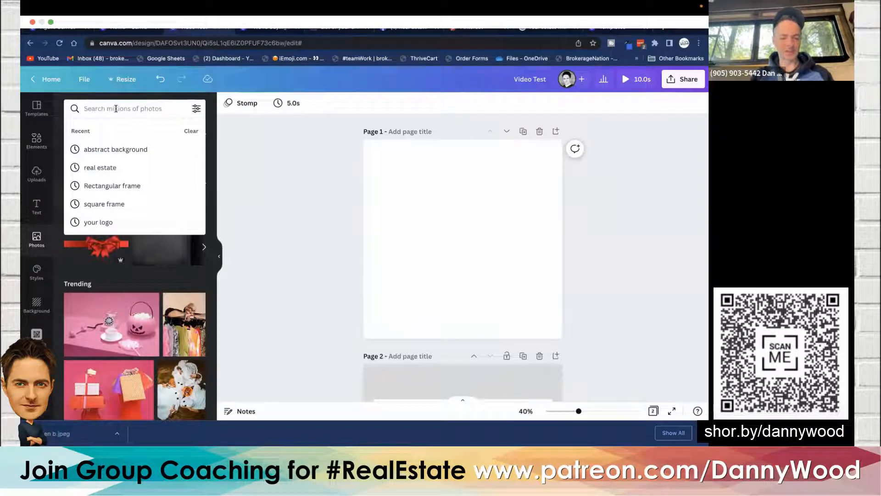
text(doo)
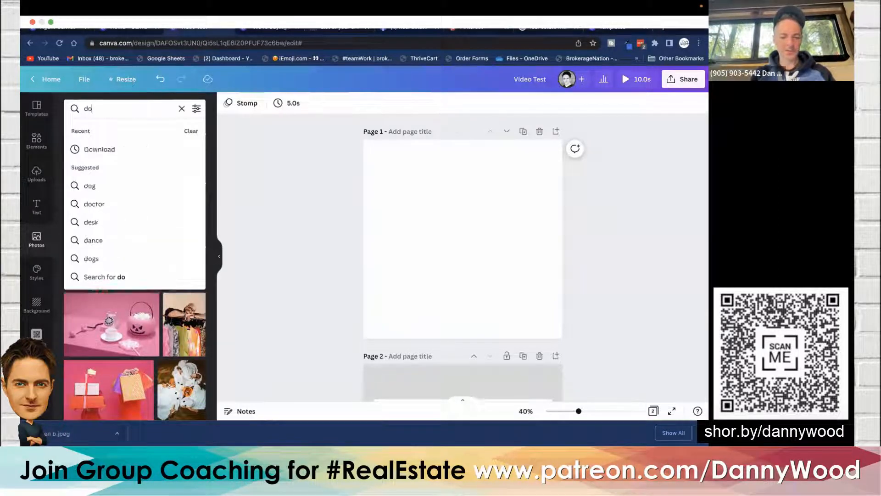
key(BackSpace)
key(BackSpace)
key(BackSpace)
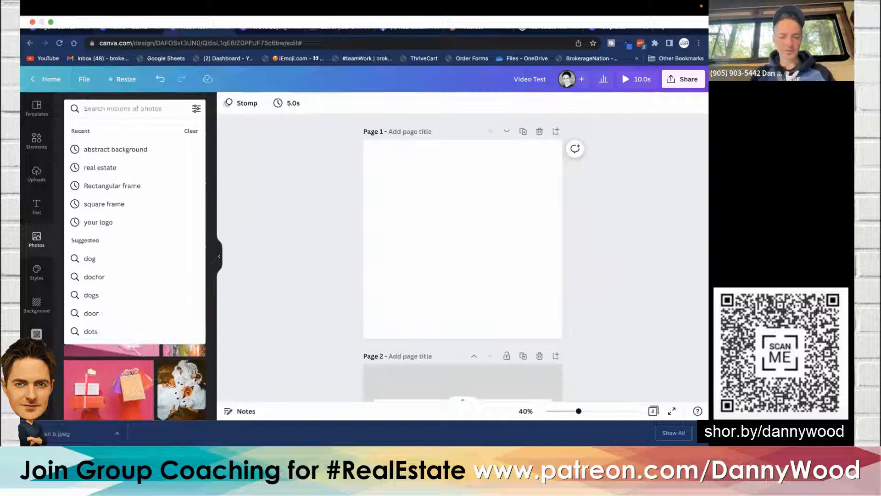
text(keys)
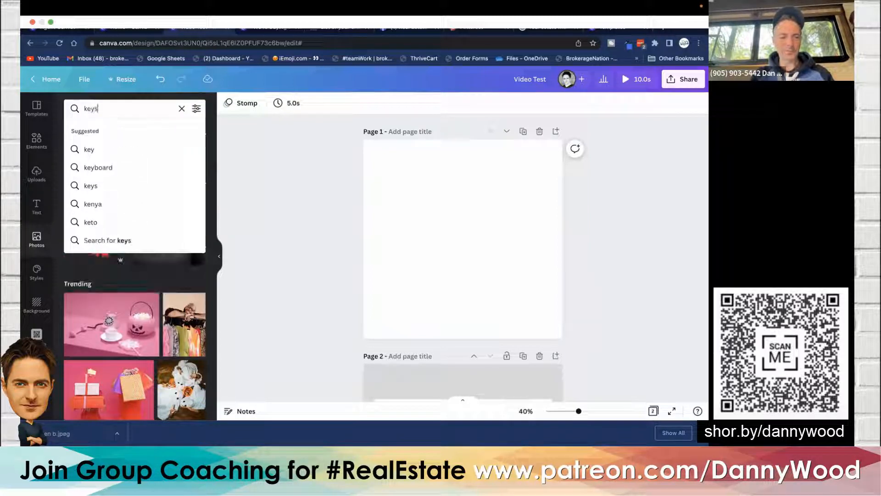
key(Return)
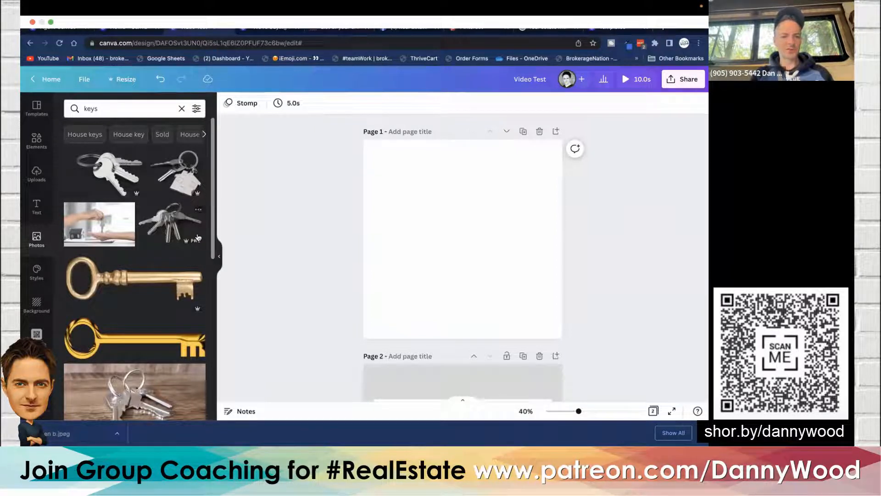
scroll(198, 243, down, 1)
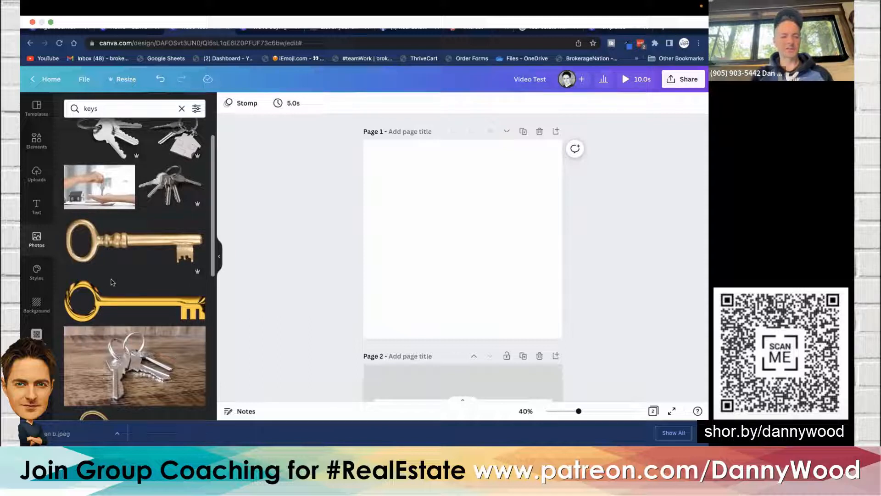
scroll(112, 298, down, 8)
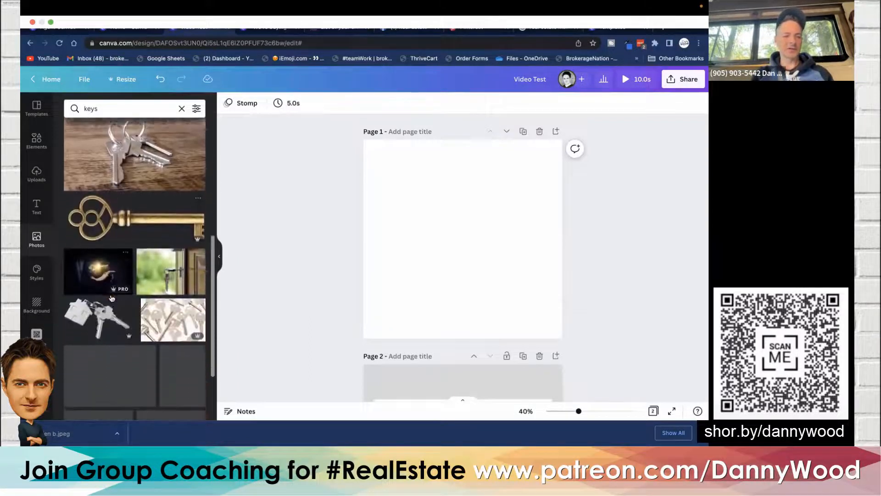
scroll(111, 298, down, 2)
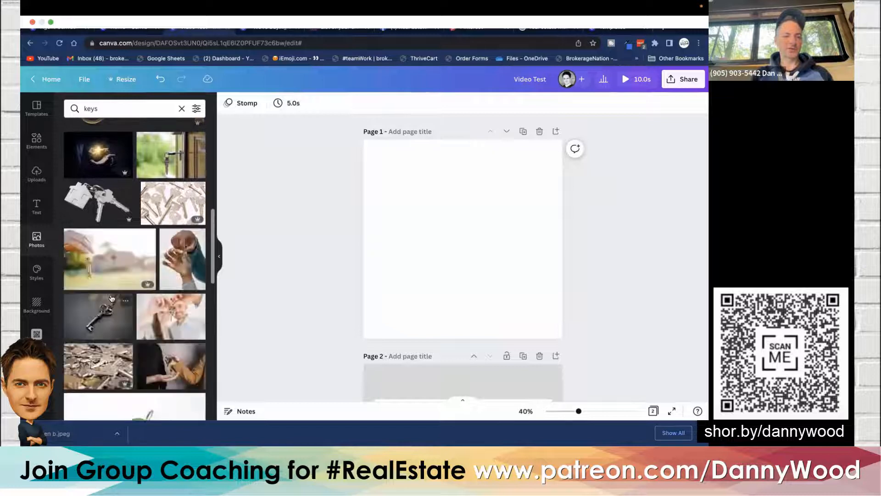
scroll(111, 298, up, 10)
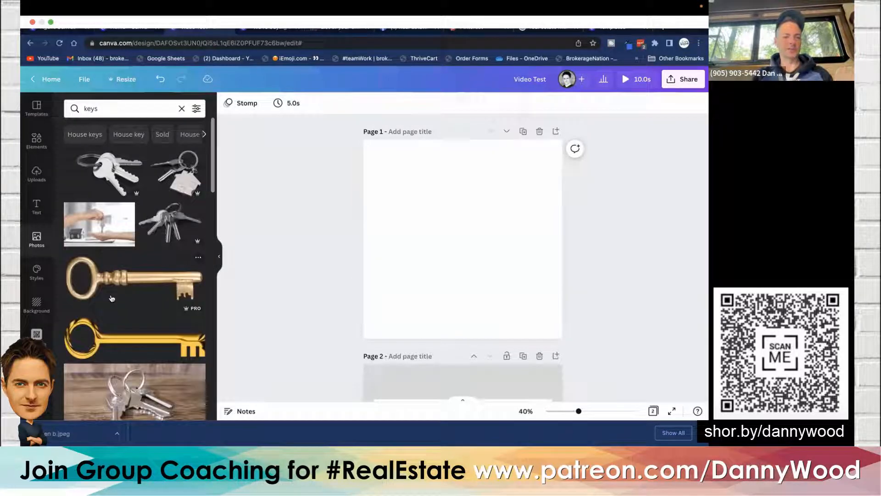
- Open the 'Picture yourself moving' design from the Agent Canvas folder in Projects
click(35, 83)
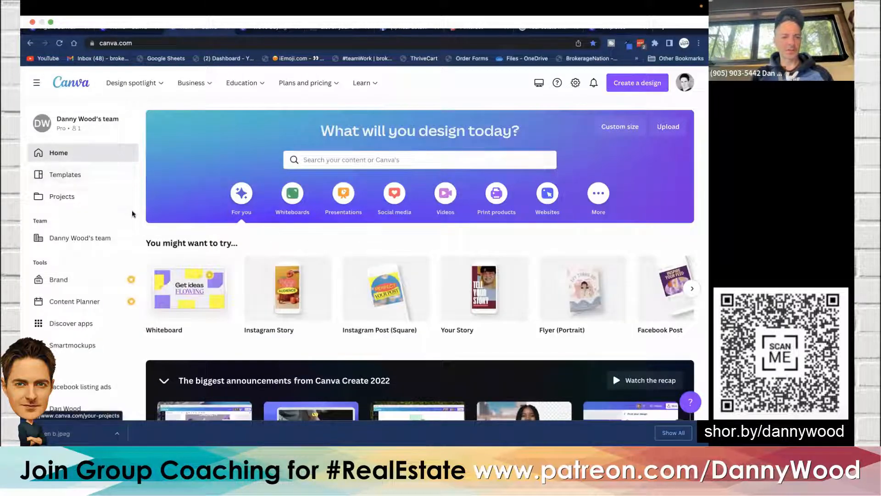
click(71, 198)
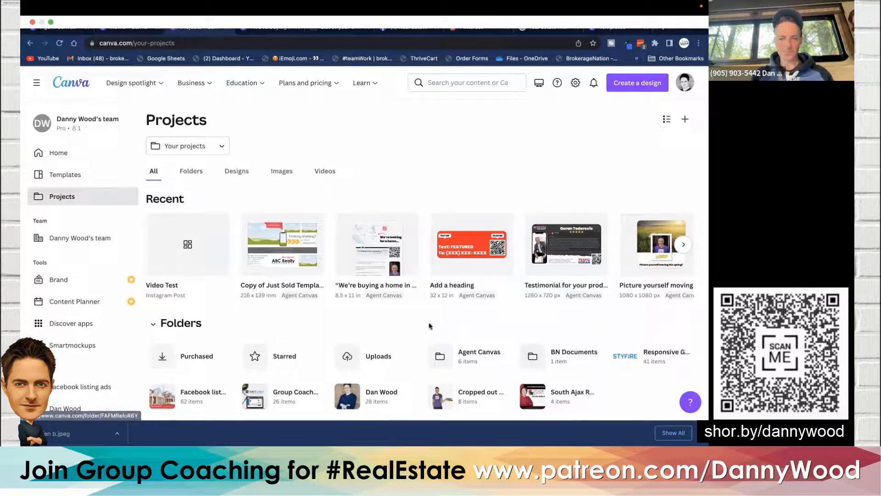
scroll(422, 326, down, 2)
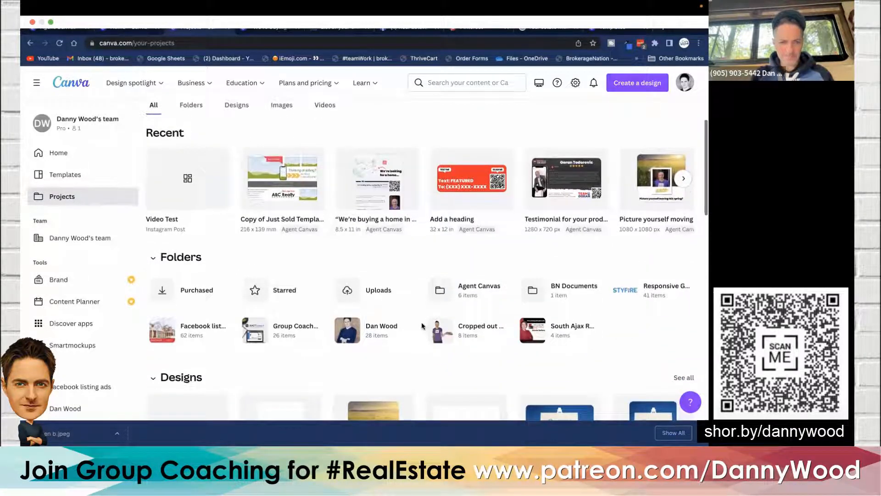
scroll(422, 326, up, 2)
click(187, 171)
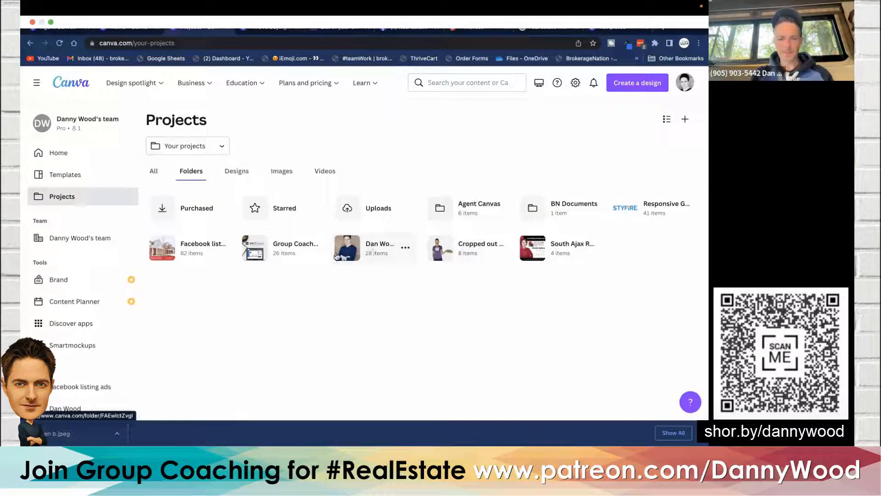
click(479, 208)
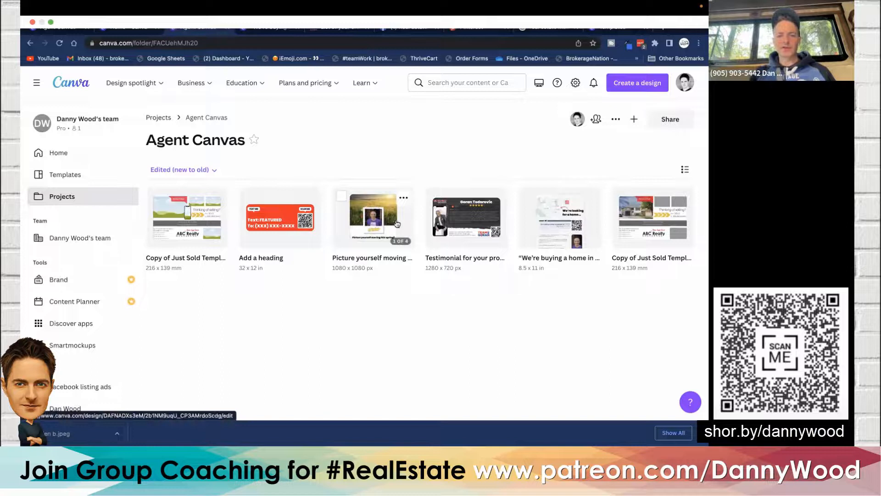
click(397, 225)
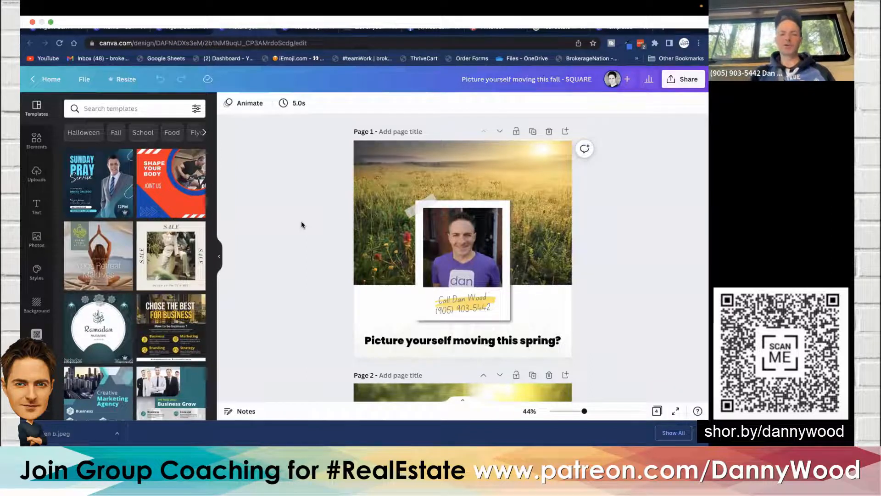
- Hide the side panel and review the design's four seasonal pages
scroll(301, 223, down, 10)
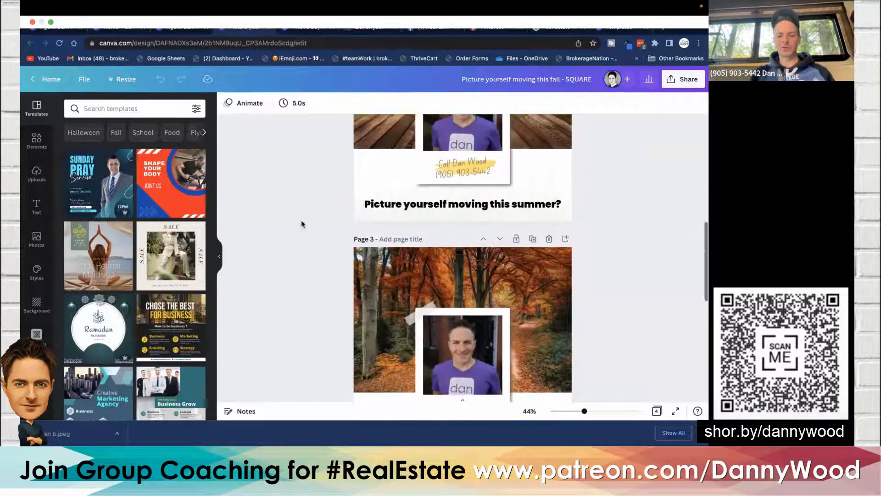
scroll(301, 221, up, 2)
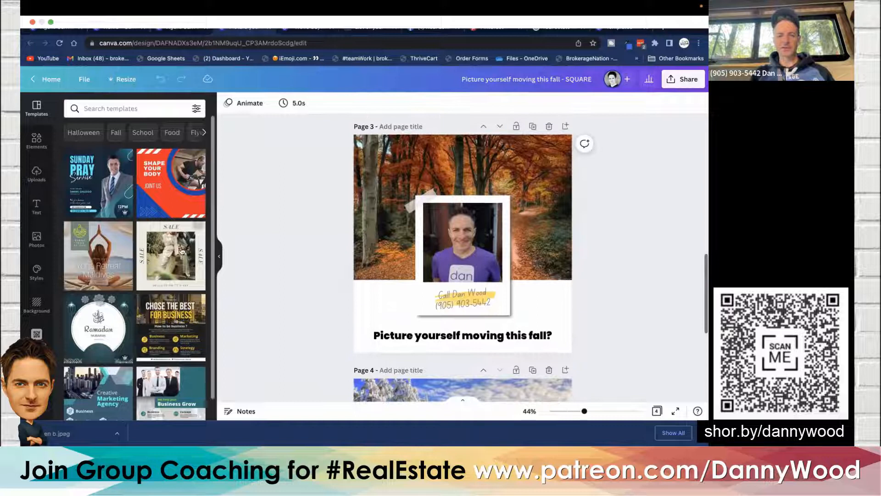
click(219, 259)
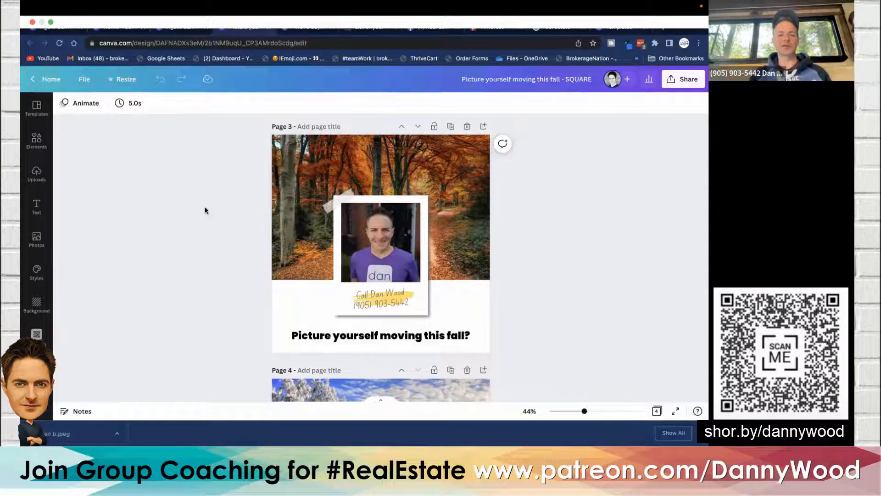
scroll(205, 210, down, 5)
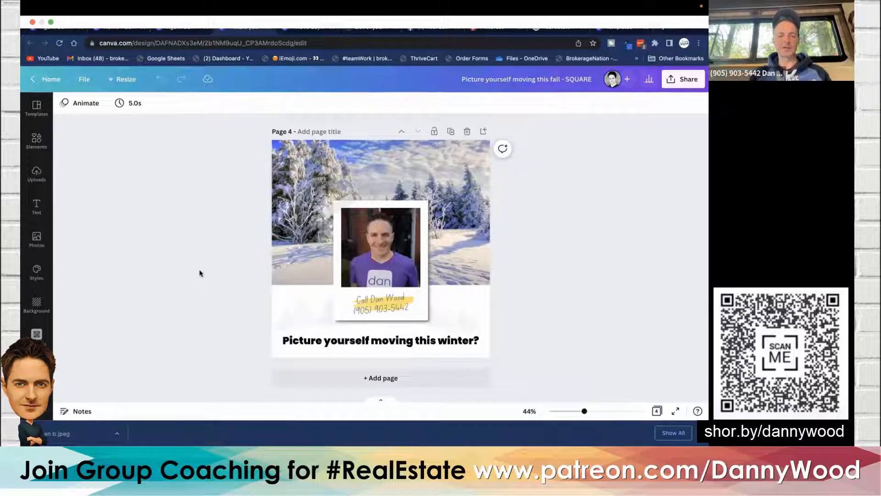
scroll(199, 270, up, 15)
scroll(200, 270, down, 1)
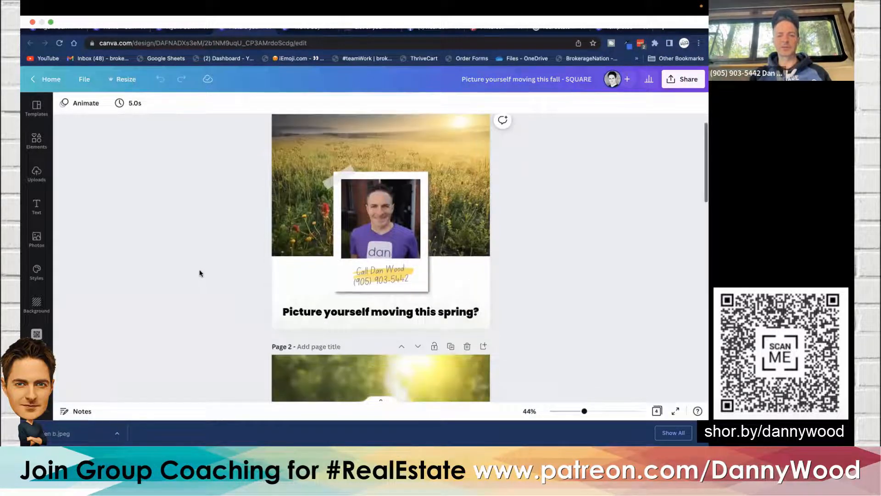
scroll(199, 270, up, 1)
scroll(199, 273, down, 5)
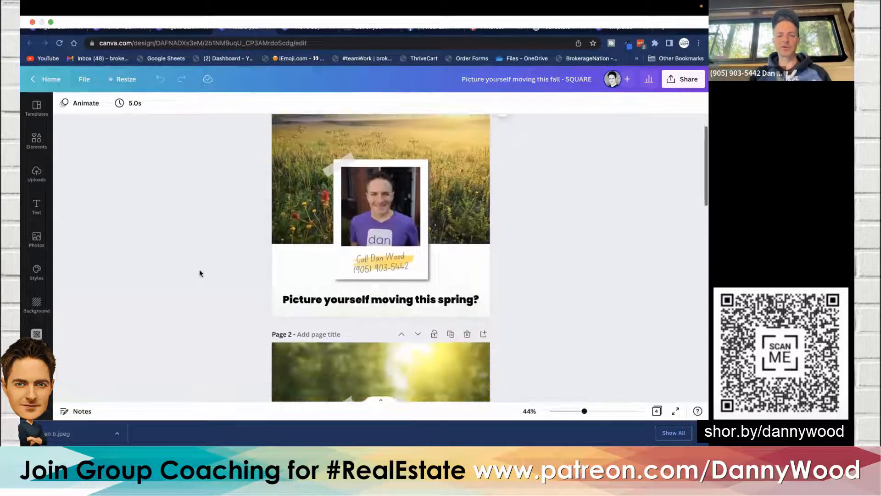
scroll(199, 273, down, 2)
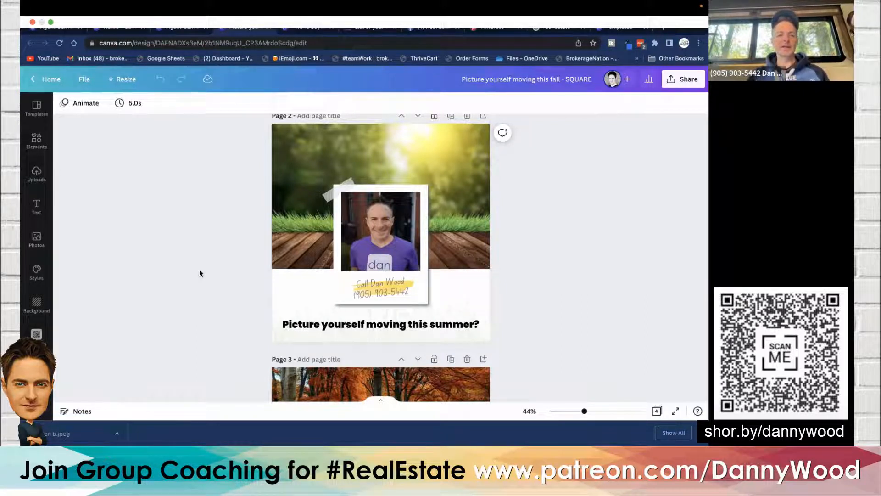
scroll(199, 273, down, 4)
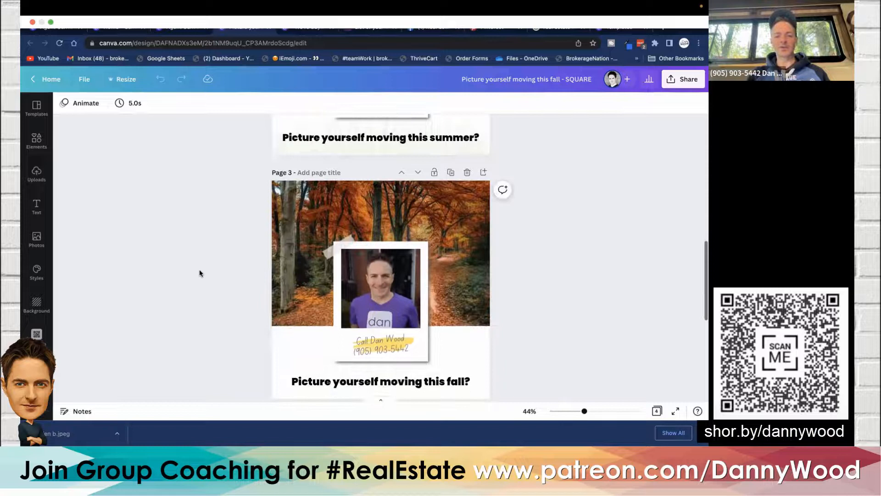
scroll(199, 269, up, 10)
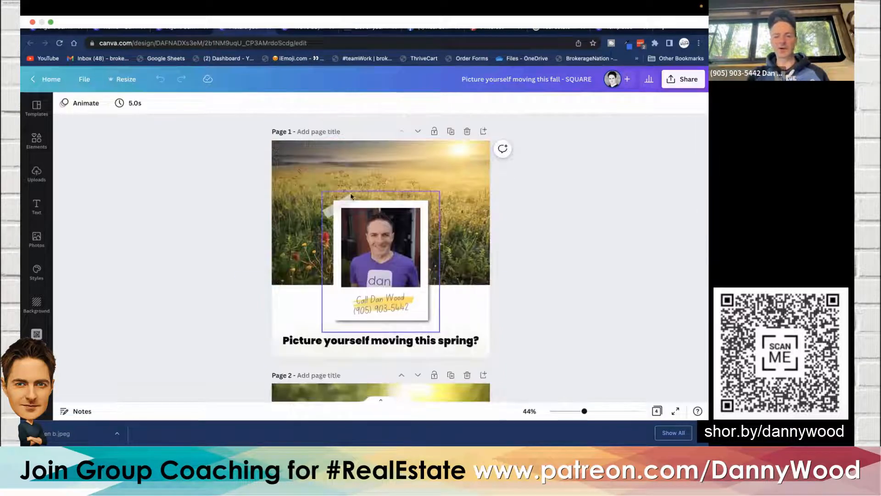
scroll(207, 285, down, 15)
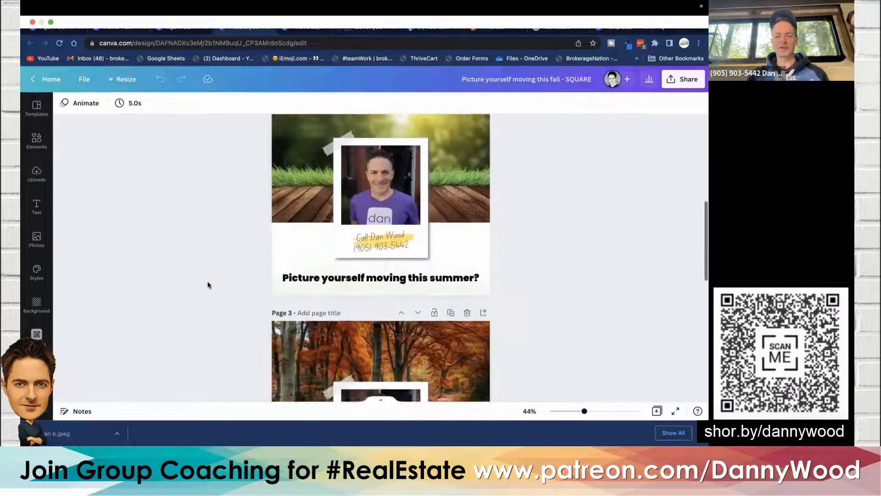
- Copy and resize the design to the Instagram Story format, 1080 × 1920 px
scroll(208, 285, down, 3)
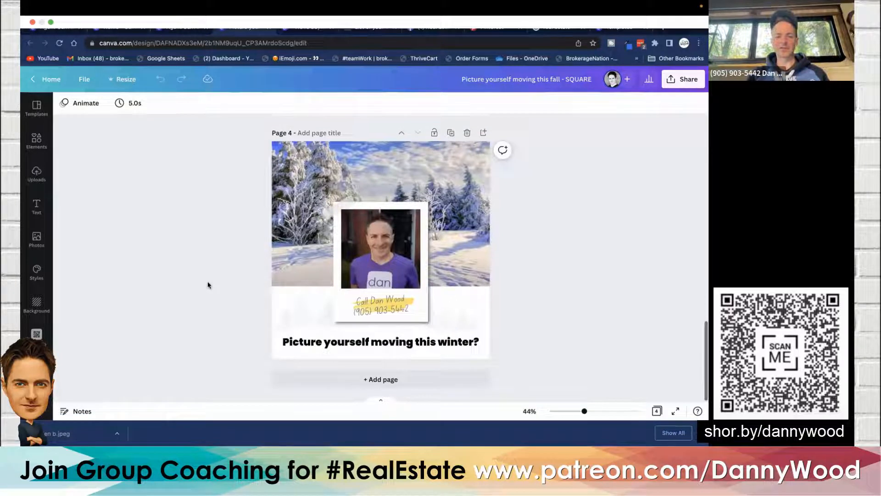
click(122, 80)
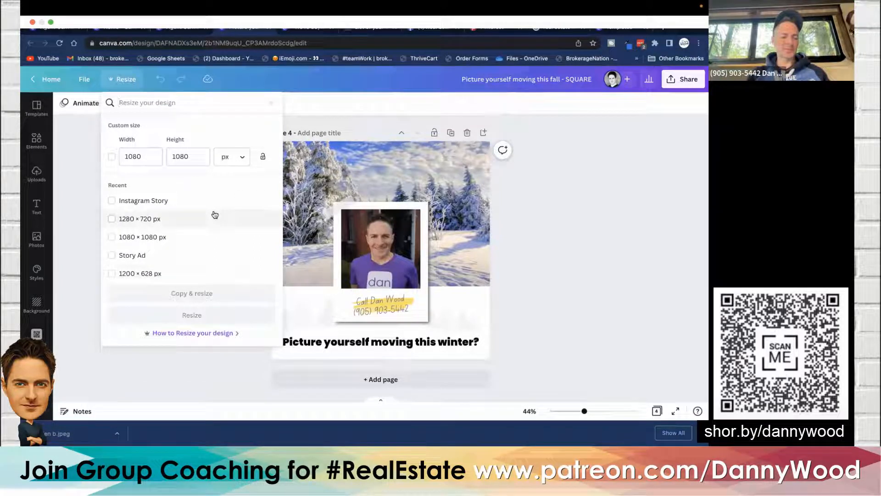
click(159, 202)
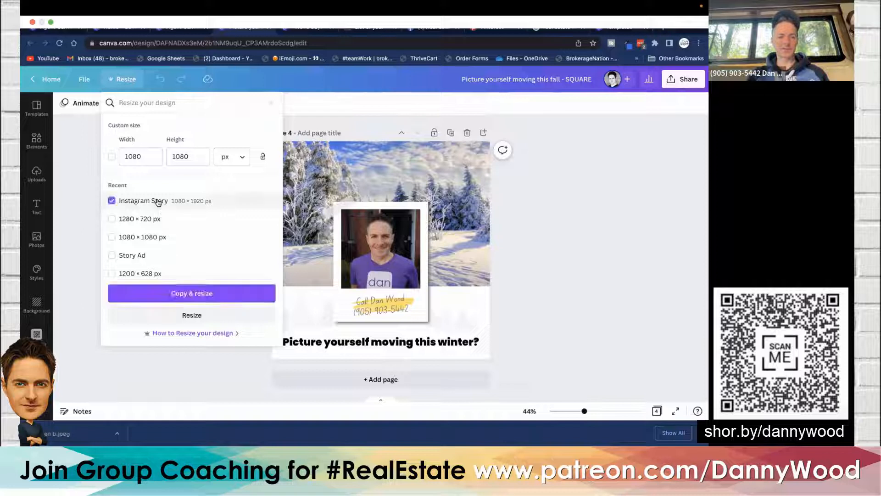
click(212, 294)
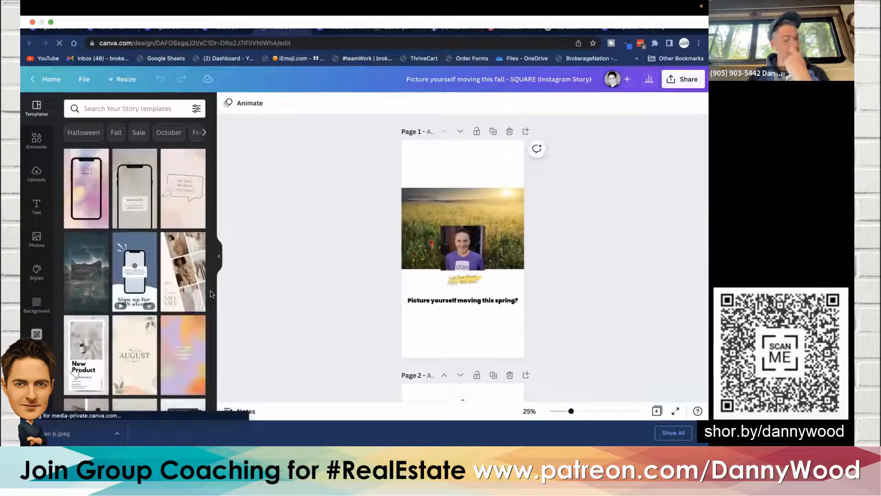
- Enlarge the field background photo on page 1 so it reaches the top edge of the story page
scroll(311, 269, down, 3)
scroll(311, 272, down, 10)
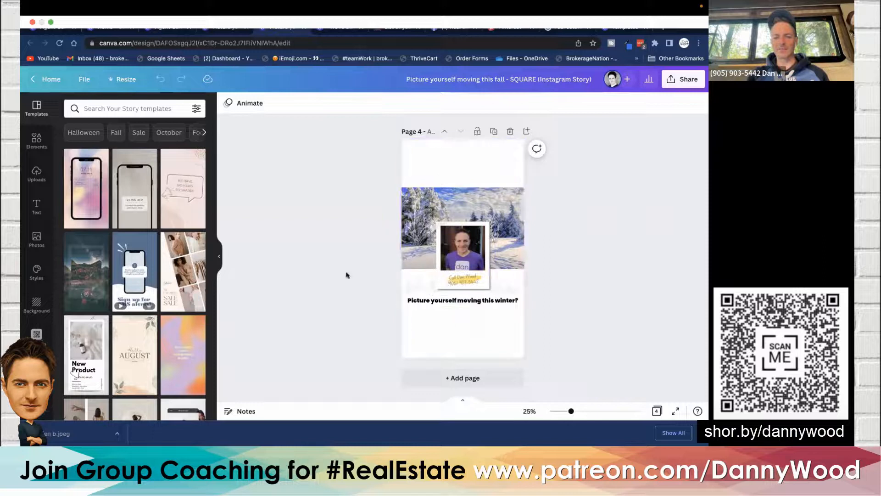
scroll(243, 227, up, 20)
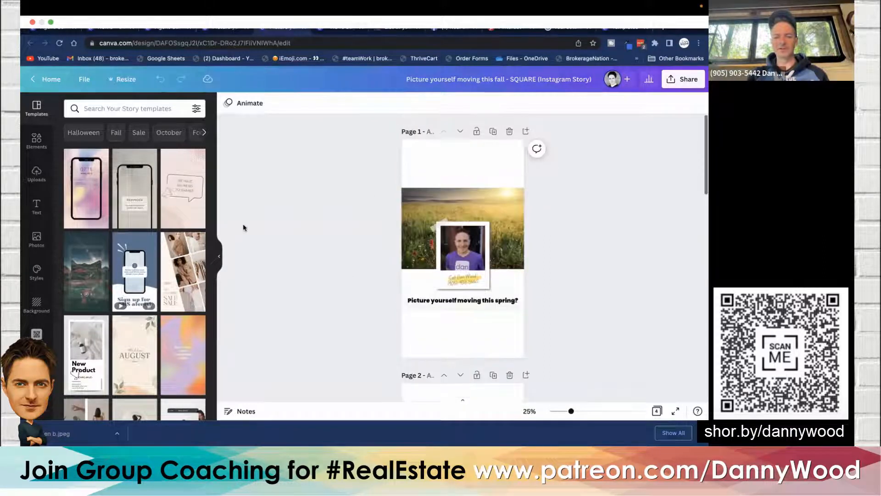
click(428, 198)
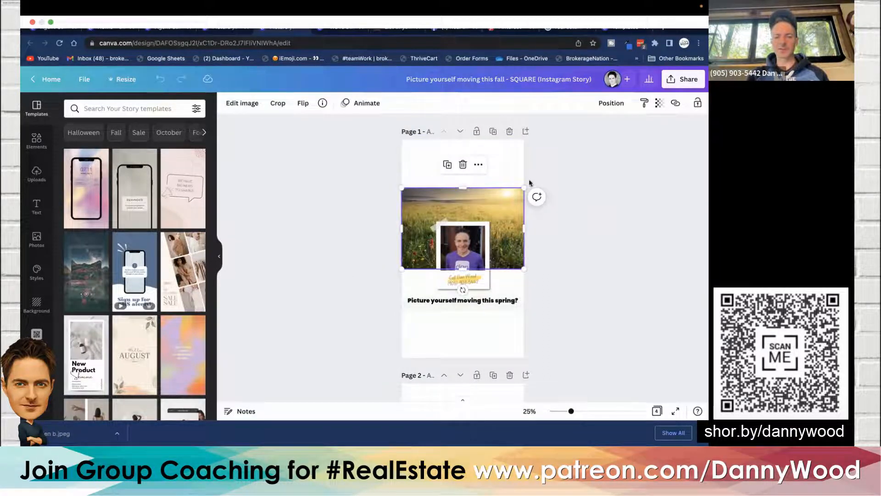
drag(524, 187, 595, 138)
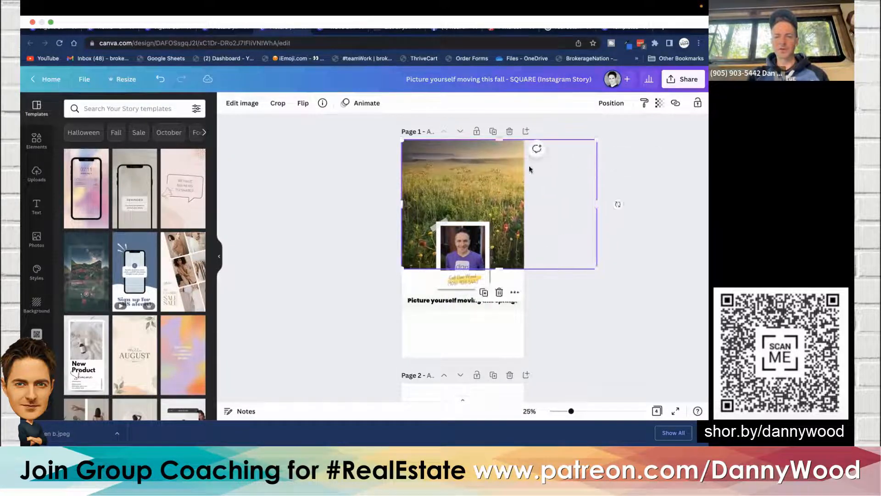
mouse_move(516, 168)
mouse_down()
mouse_move(471, 166)
mouse_move(504, 167)
mouse_up()
click(326, 245)
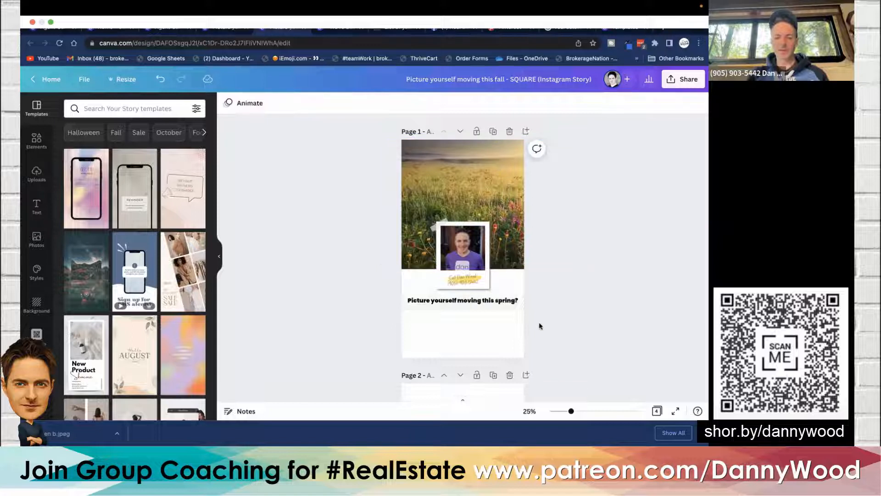
- Move the 'Picture yourself moving this spring?' caption down near the bottom of page 1
drag(539, 323, 443, 301)
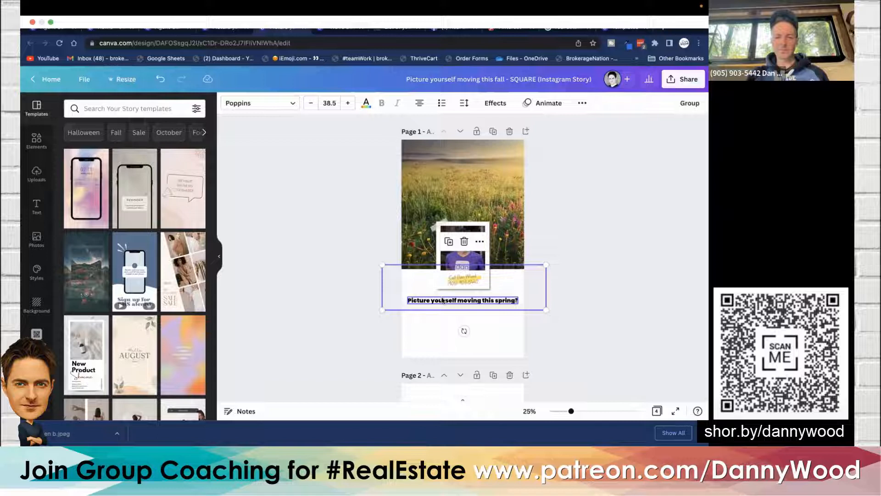
click(420, 179)
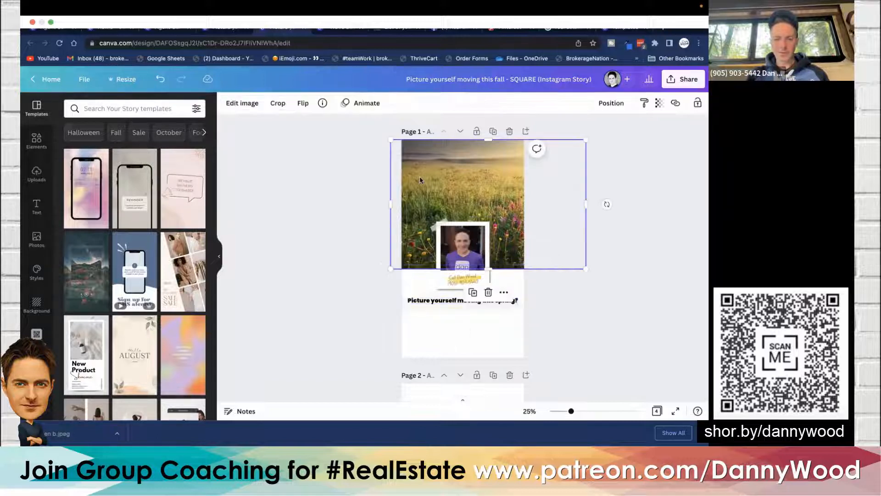
drag(554, 324, 473, 320)
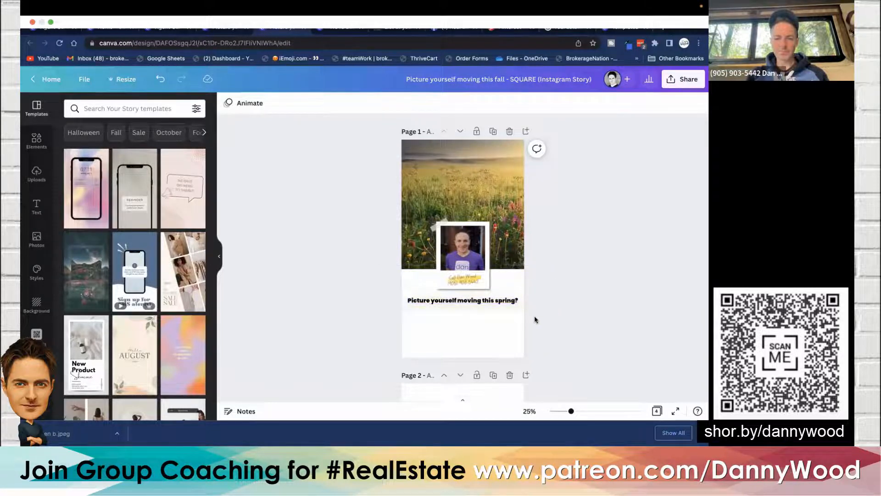
drag(533, 316, 503, 341)
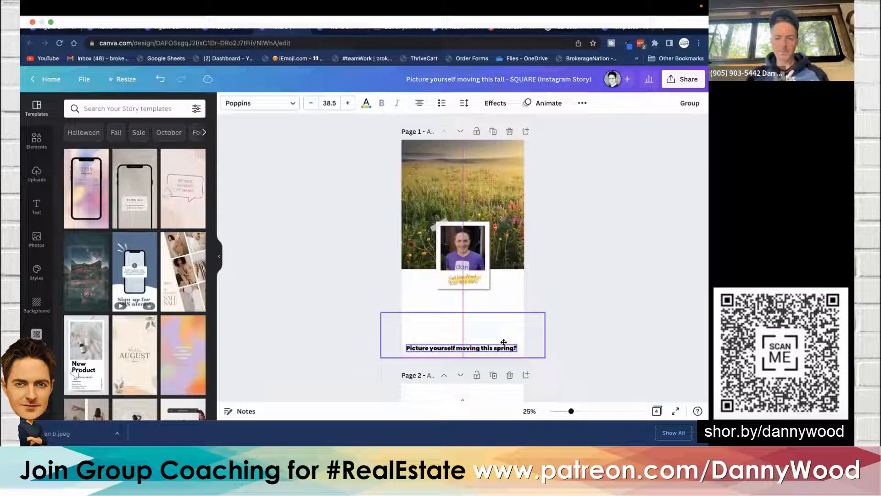
click(361, 284)
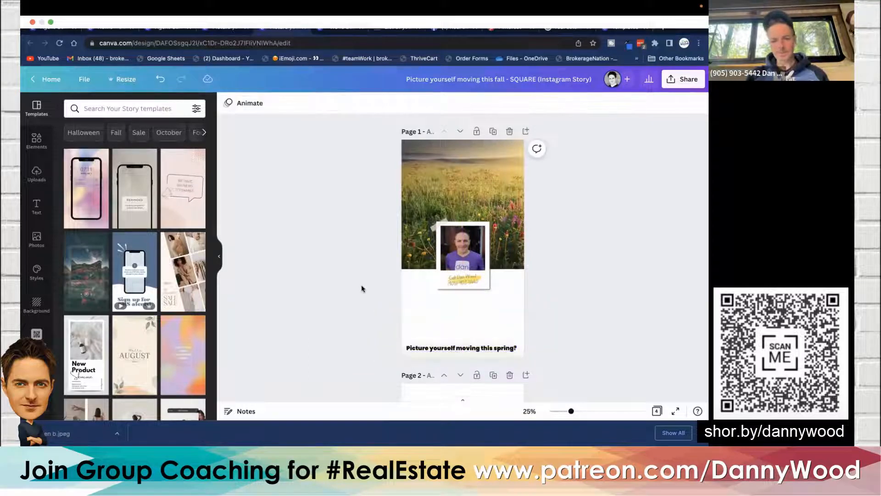
- Enlarge the framed photo with the contact details on page 1 and reposition it slightly
click(472, 256)
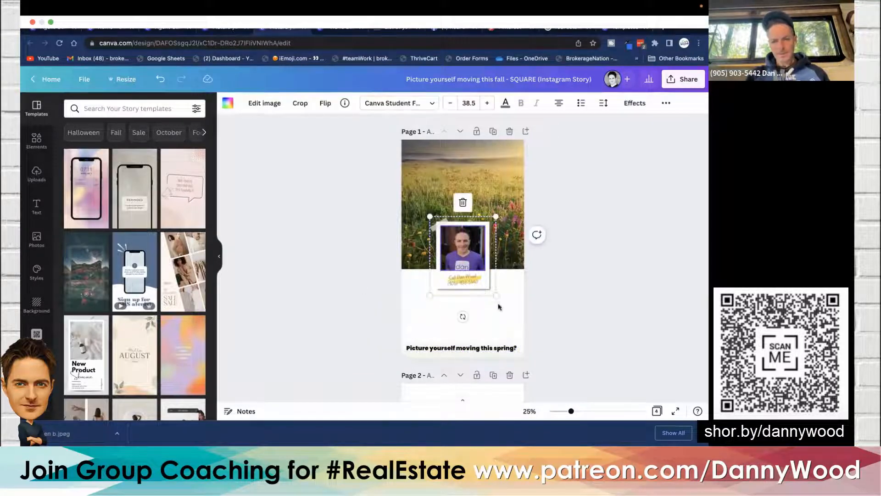
drag(496, 296, 523, 324)
drag(460, 265, 452, 271)
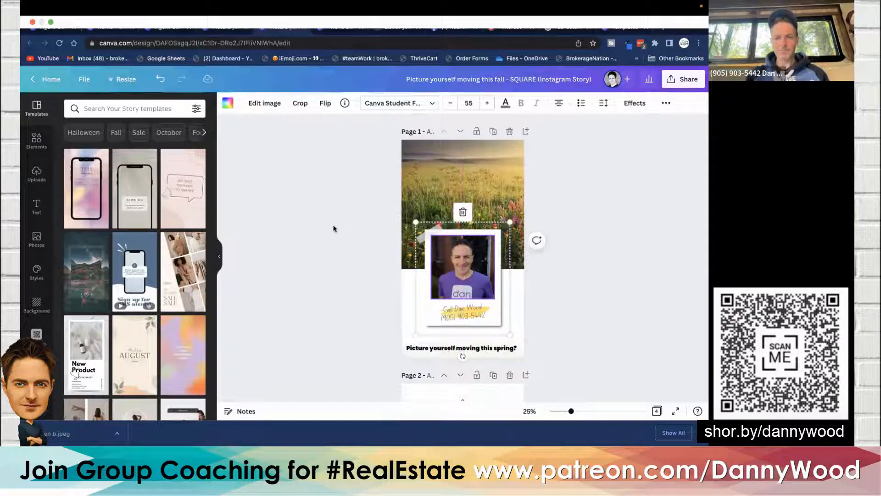
click(333, 228)
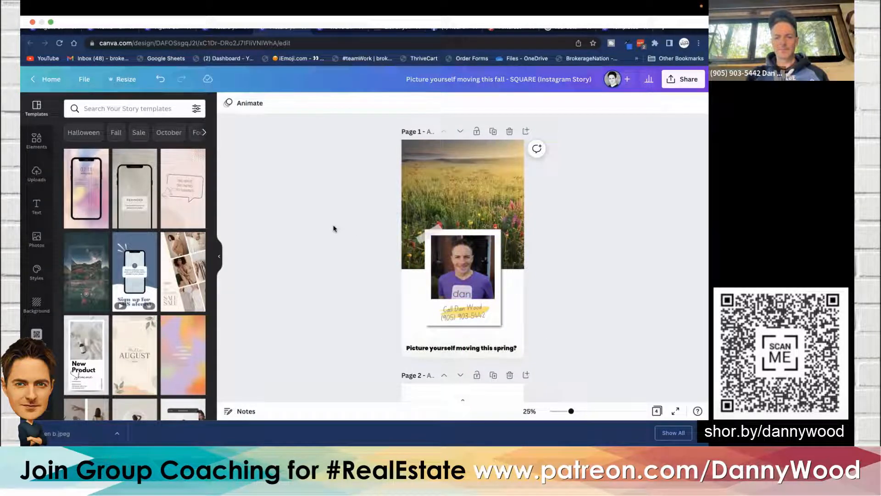
- Copy the enlarged photo frame from page 1 and paste it onto page 2
scroll(334, 228, down, 2)
scroll(334, 228, up, 2)
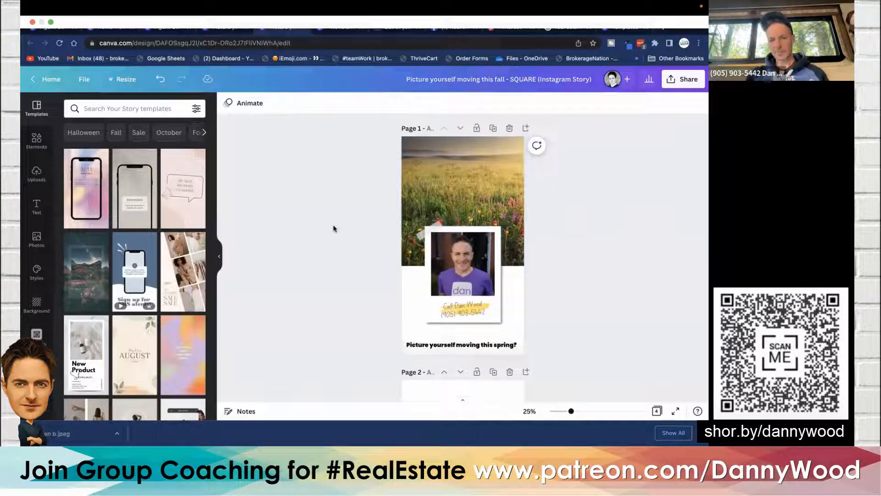
scroll(334, 228, down, 5)
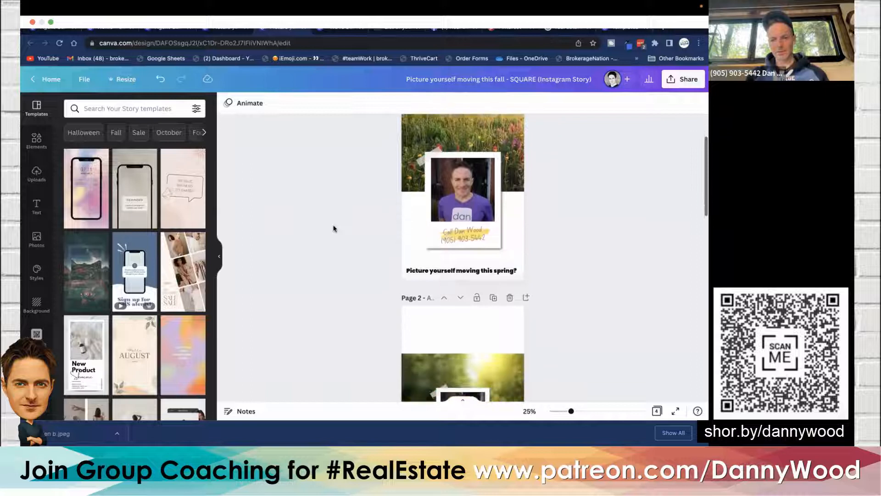
scroll(333, 228, up, 5)
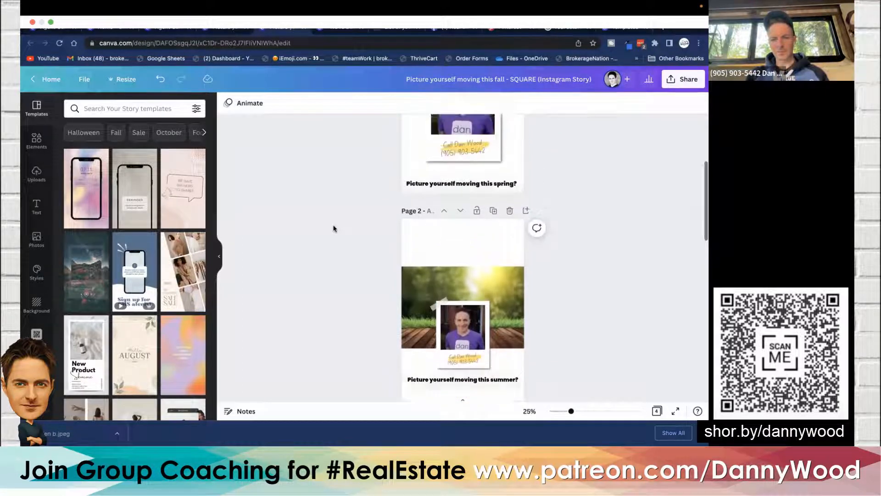
click(464, 165)
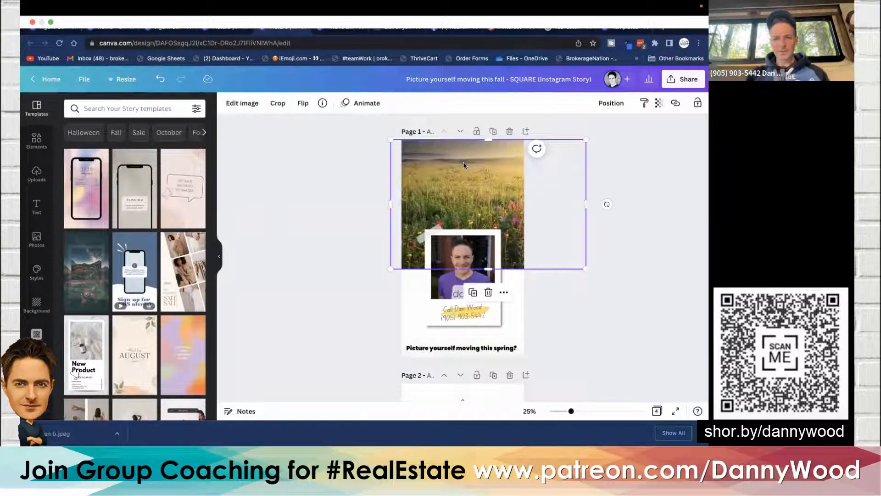
click(321, 260)
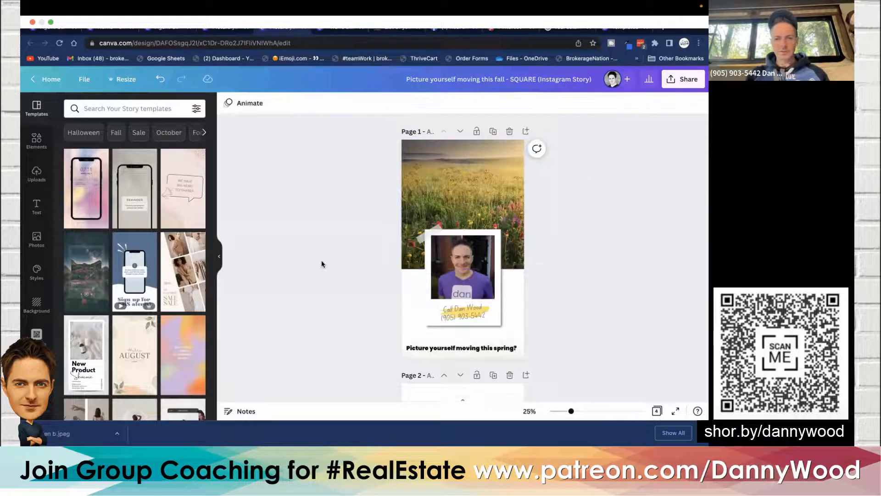
scroll(321, 260, down, 1)
click(454, 243)
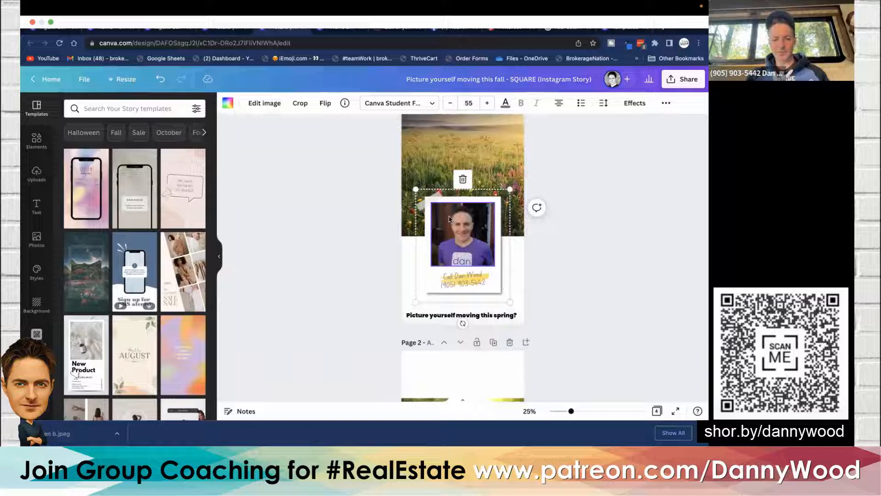
click(333, 226)
scroll(334, 226, down, 4)
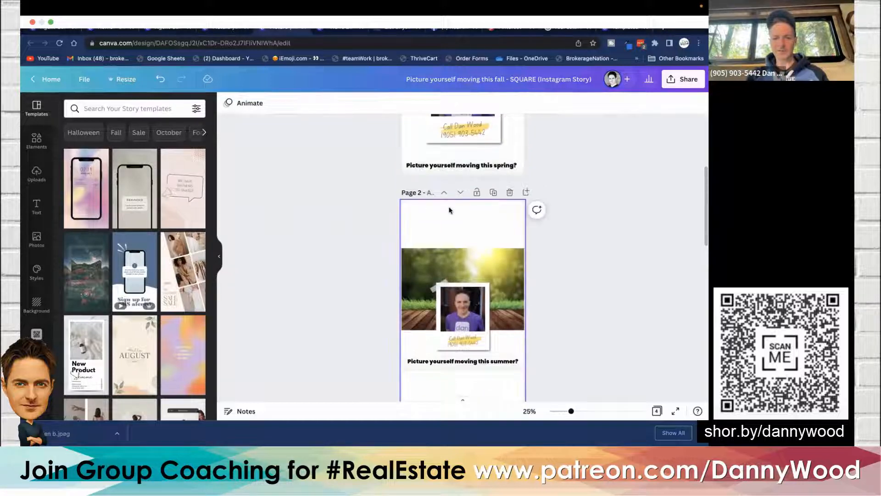
scroll(449, 210, down, 2)
key(ctrl+v)
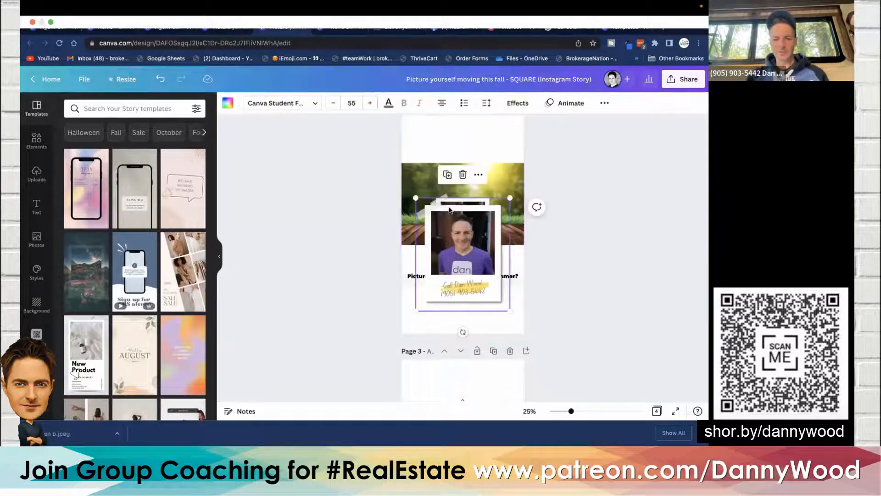
- Delete the original smaller photo frame on page 2
click(379, 180)
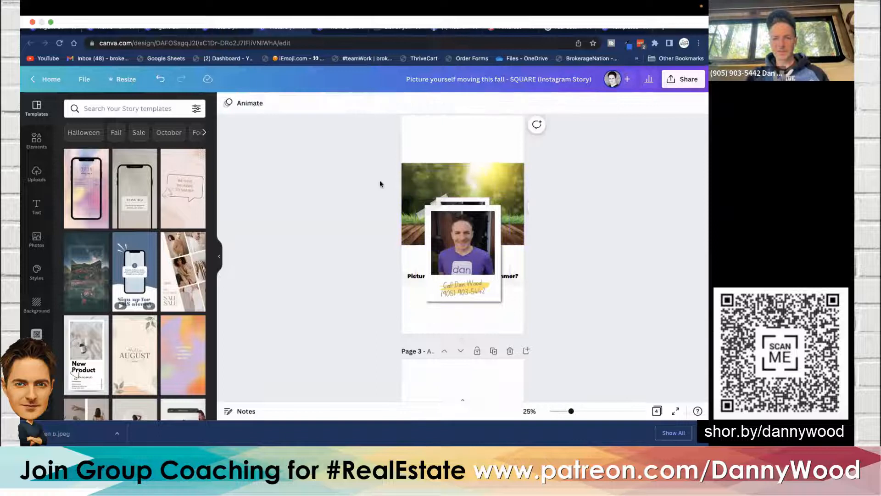
click(439, 199)
key(Delete)
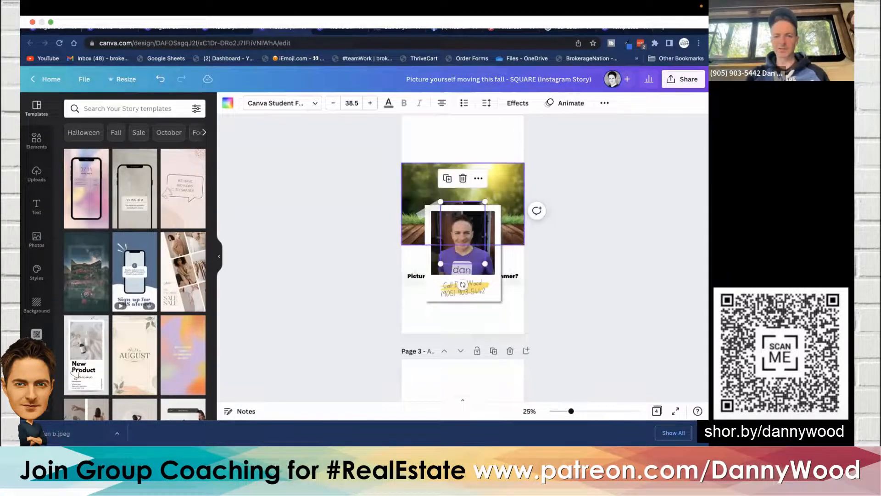
key(Escape)
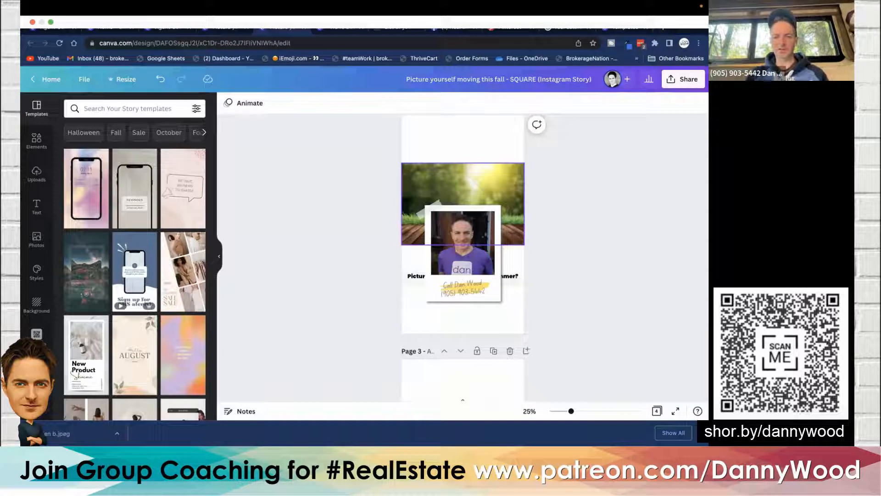
- Copy page 1's enlarged field photo, paste it onto page 2 and send it to the back
scroll(373, 185, up, 10)
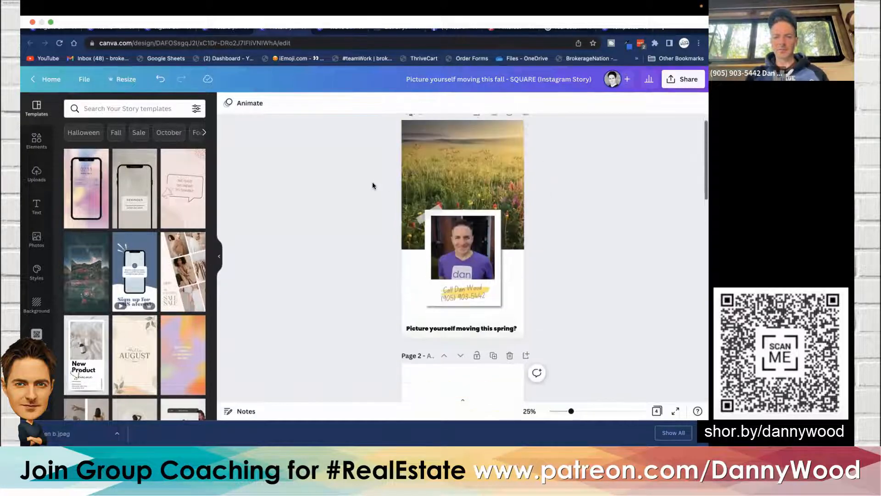
click(462, 158)
scroll(462, 158, down, 5)
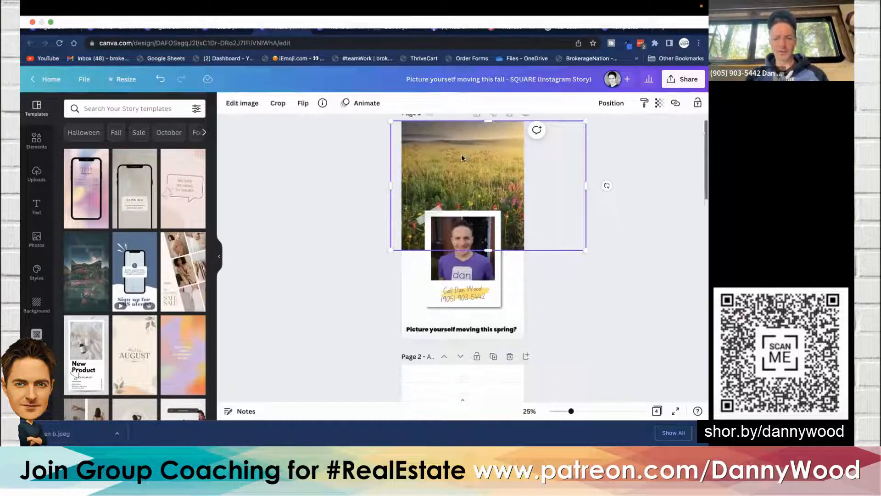
click(402, 177)
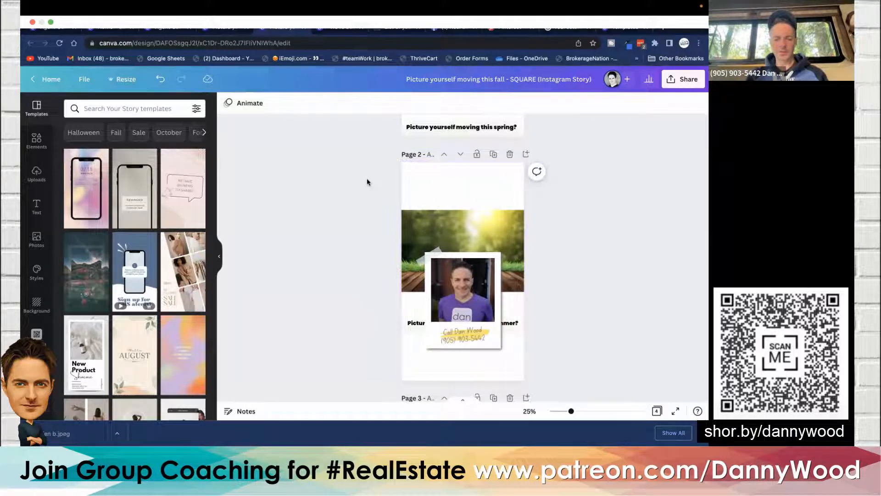
key(ctrl+v)
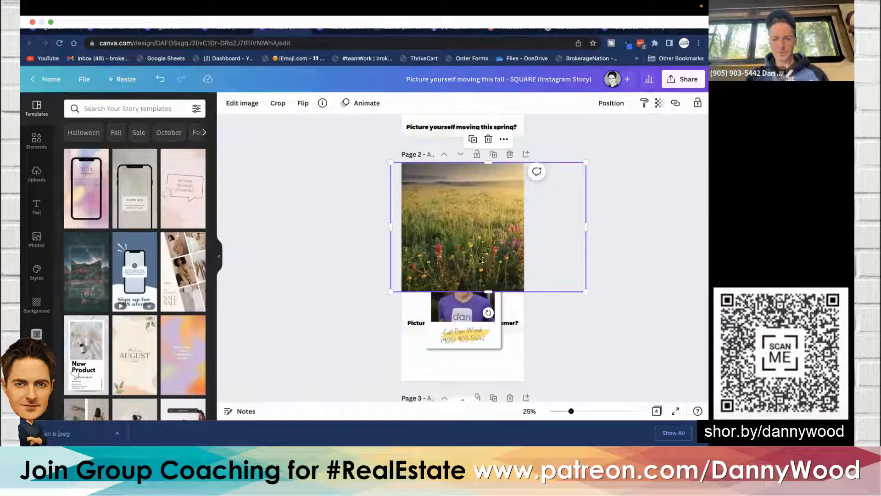
click(612, 104)
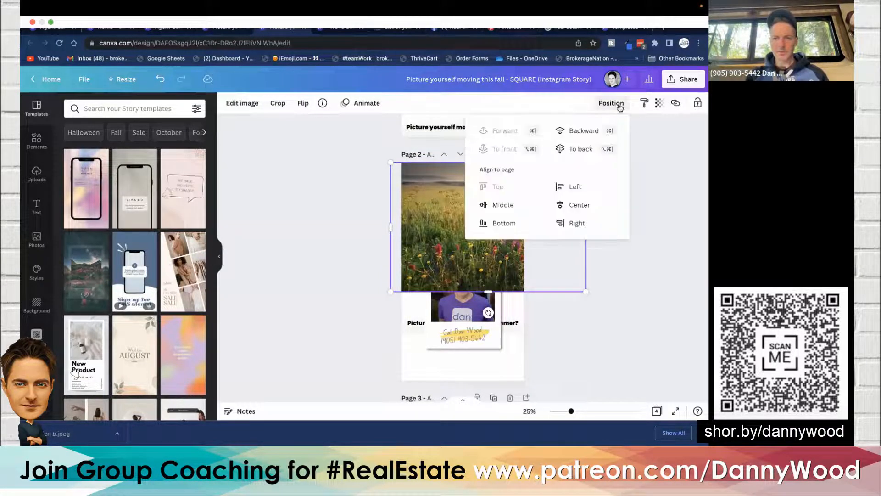
click(592, 150)
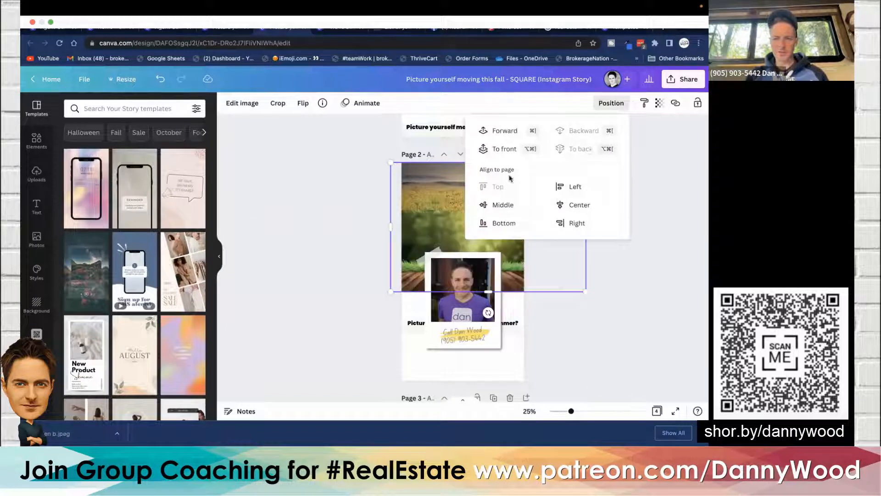
- Enlarge page 2's summer background photo so it reaches the top edge of the page
click(356, 250)
click(439, 226)
mouse_move(439, 226)
mouse_down()
mouse_move(496, 196)
mouse_move(440, 223)
mouse_up()
drag(524, 210, 587, 149)
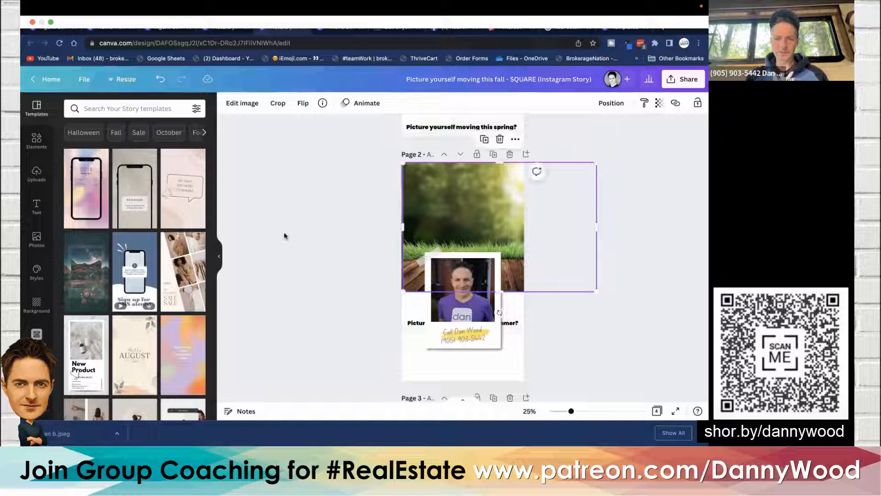
- Move page 2's 'Picture yourself moving this summer?' caption below the enlarged photo frame
click(320, 230)
scroll(320, 229, down, 1)
drag(361, 338, 415, 262)
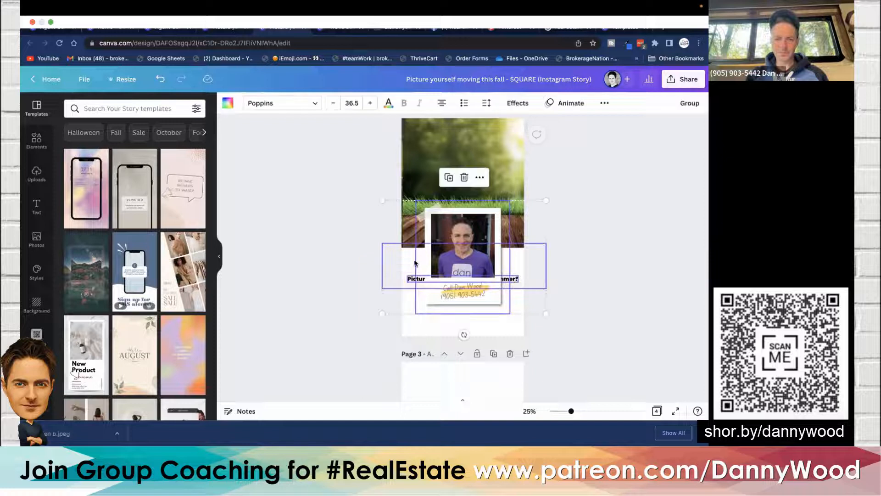
shift+click(421, 227)
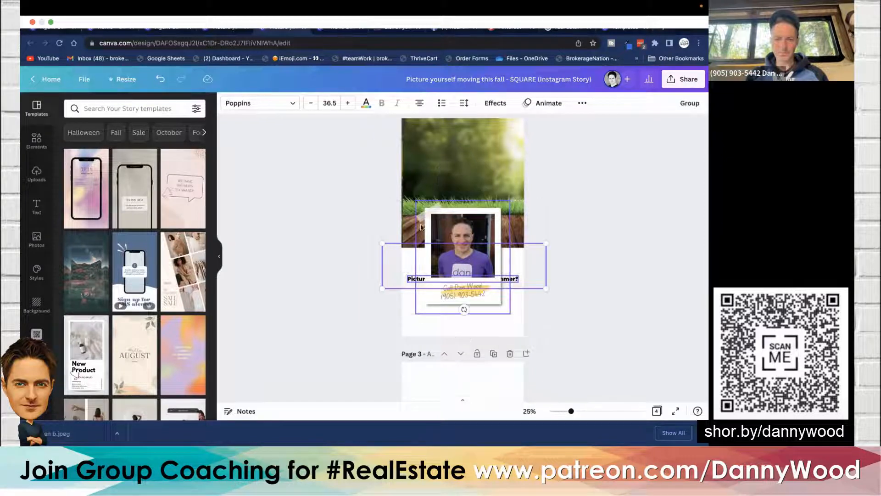
drag(363, 319, 412, 312)
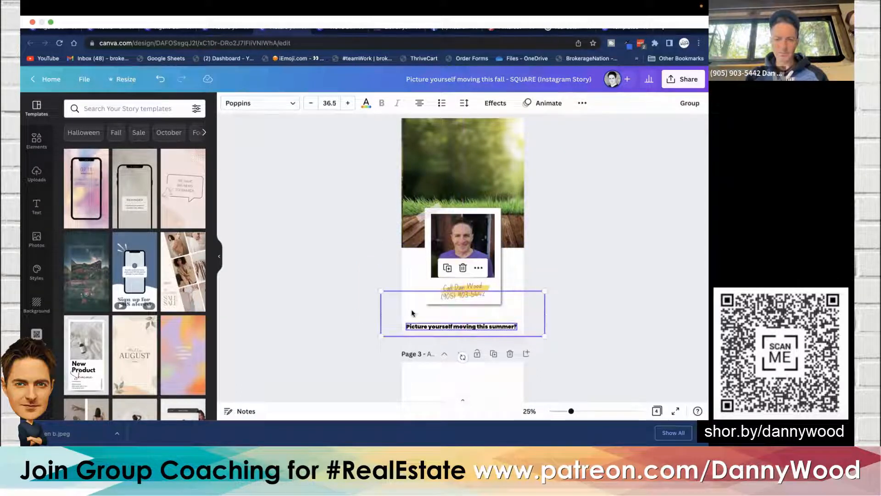
- Delete the original small photo frame on page 3
click(365, 262)
scroll(365, 263, down, 4)
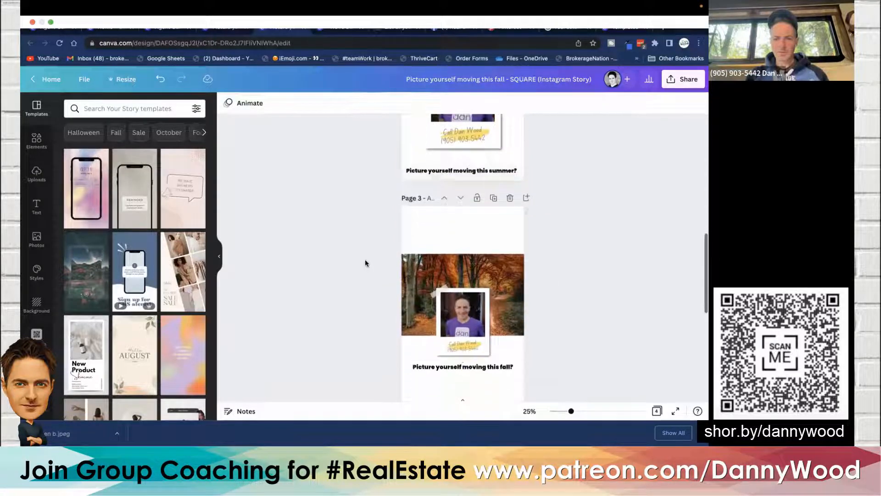
scroll(365, 262, up, 4)
click(435, 239)
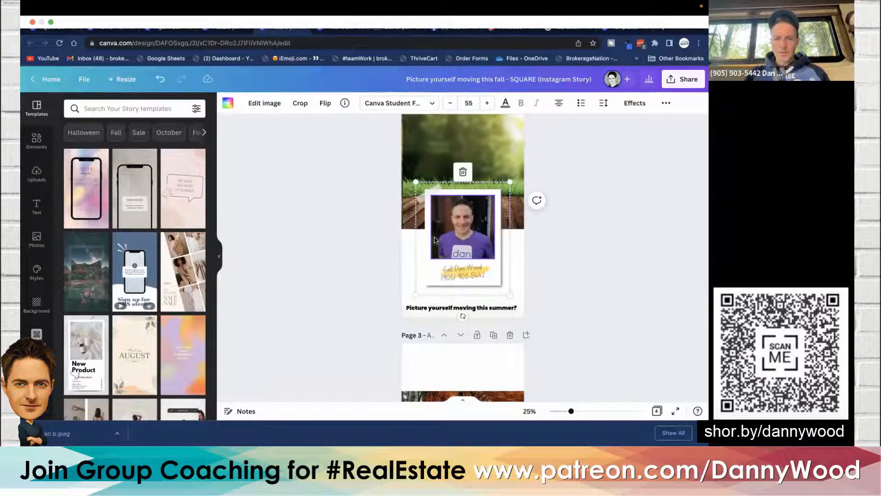
click(342, 233)
scroll(342, 232, down, 3)
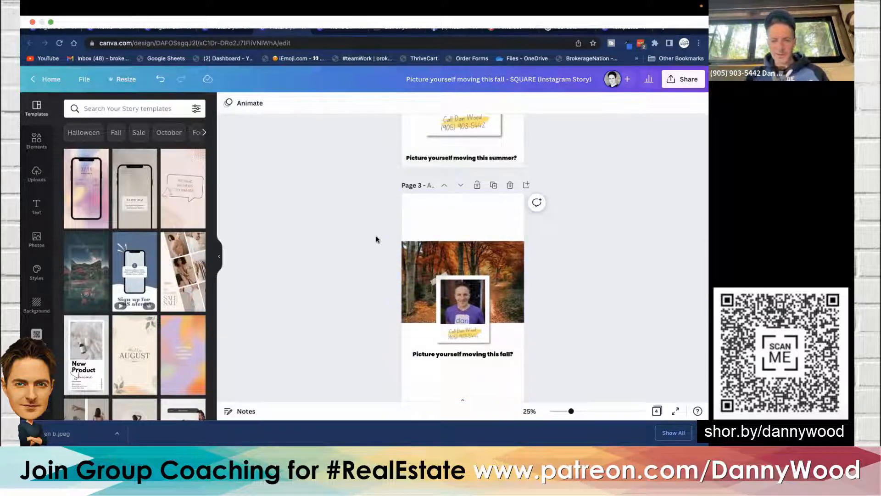
click(473, 325)
click(470, 338)
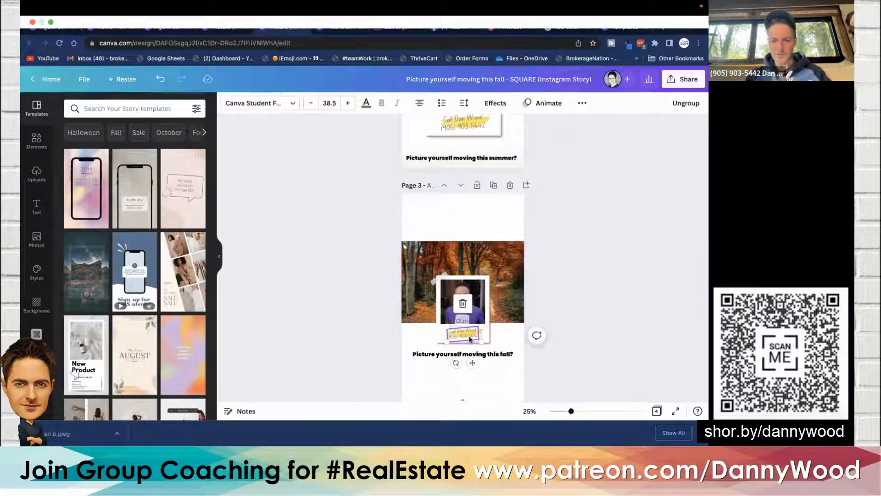
key(BackSpace)
key(BackSpace)
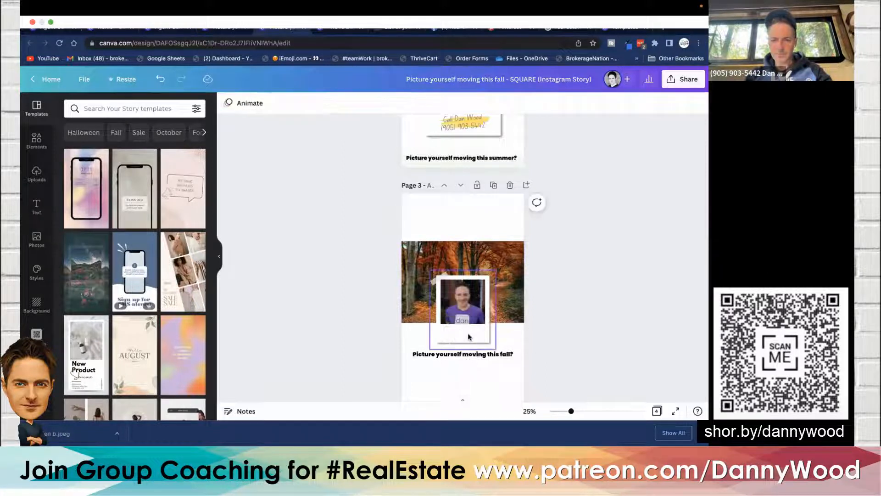
key(BackSpace)
key(BackSpace)
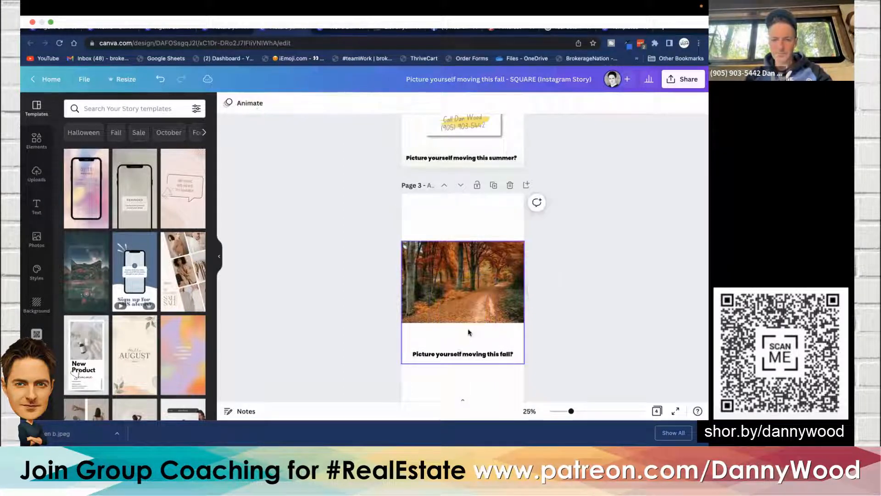
- Paste the enlarged photo frame onto page 3, then copy page 2's summer photo onto page 3 and send it to the back
key(ctrl+v)
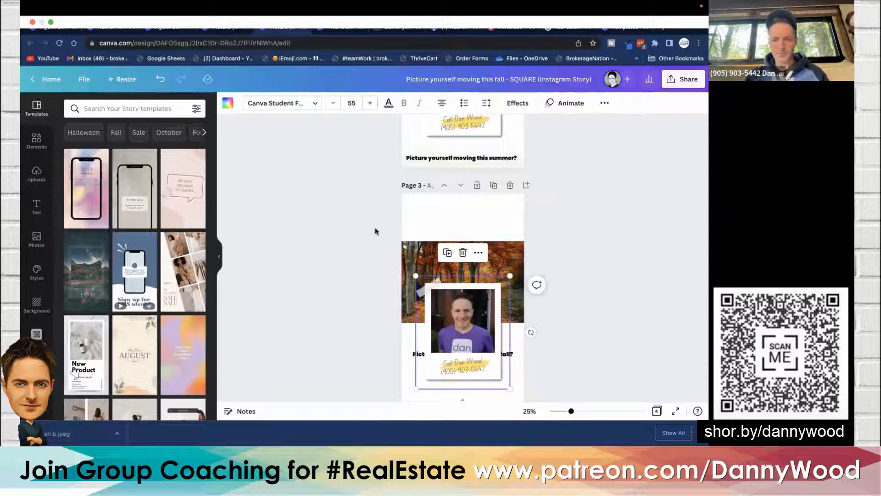
scroll(373, 224, up, 5)
click(437, 269)
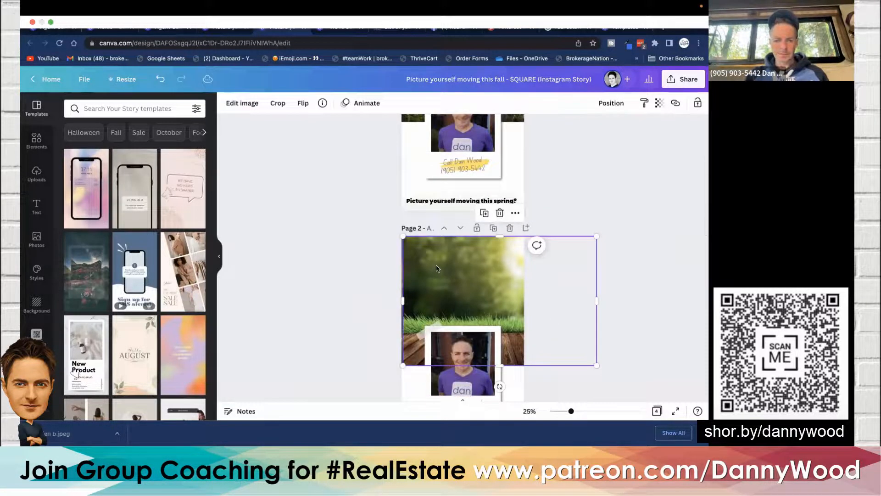
scroll(528, 230, down, 5)
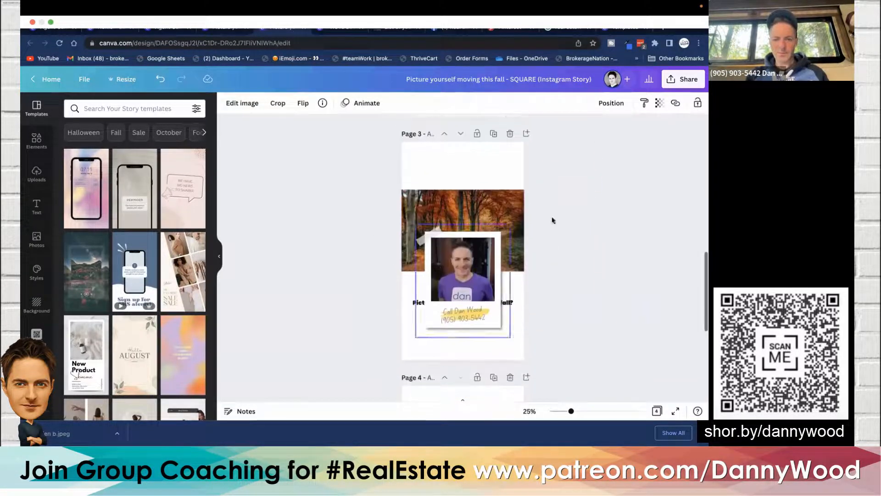
key(ctrl+v)
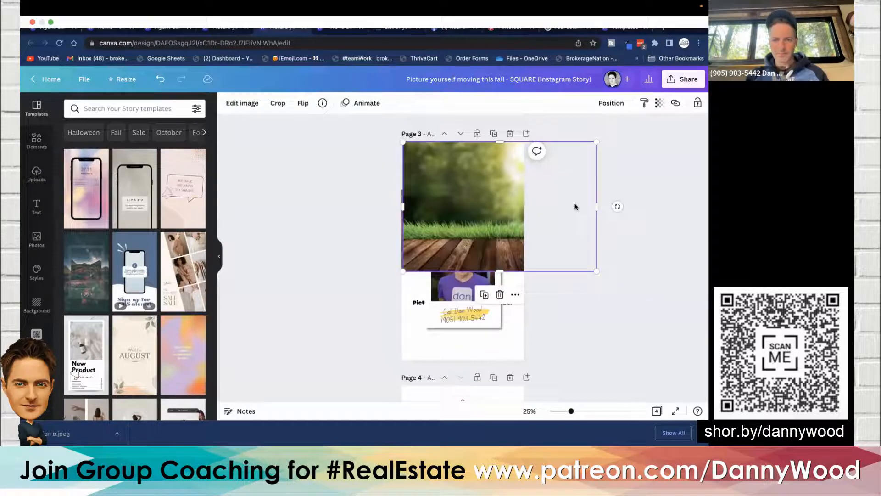
click(608, 104)
click(586, 150)
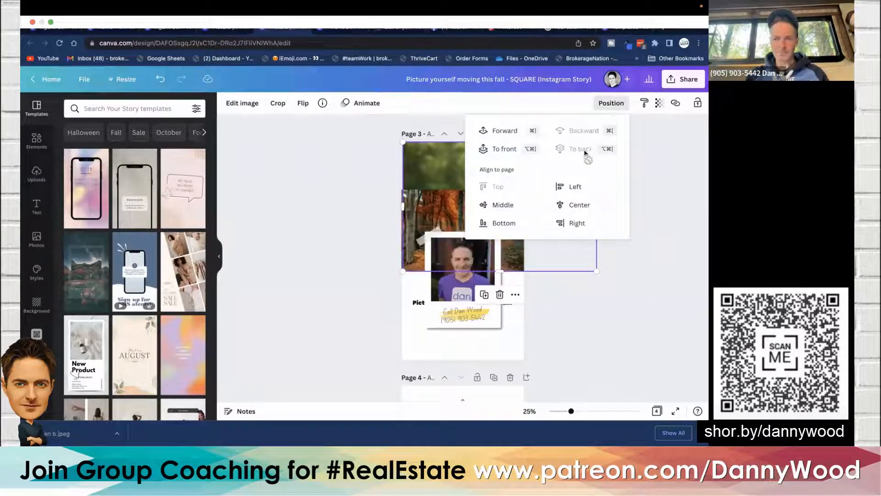
- Enlarge page 3's fall background photo so it reaches the top edge of the page
click(356, 222)
click(485, 198)
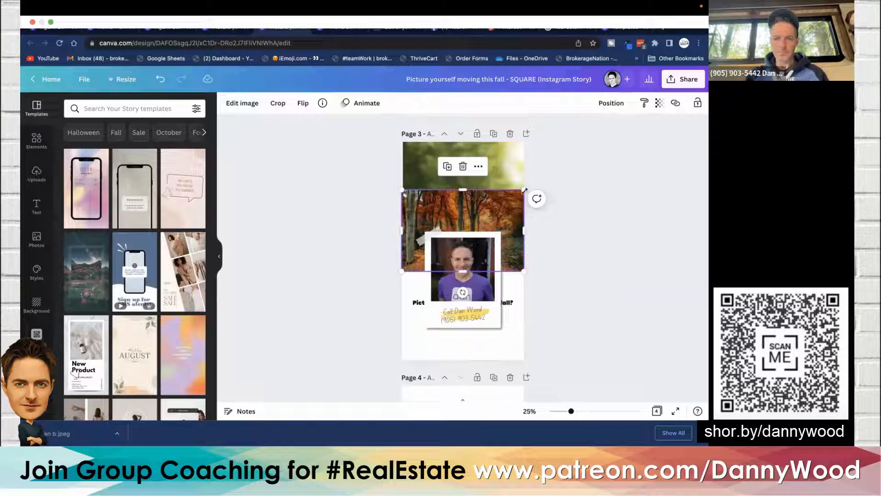
drag(525, 190, 595, 142)
drag(482, 171, 458, 171)
- Move page 3's 'Picture yourself moving this fall?' caption below the photo frame
click(306, 268)
drag(342, 336, 411, 335)
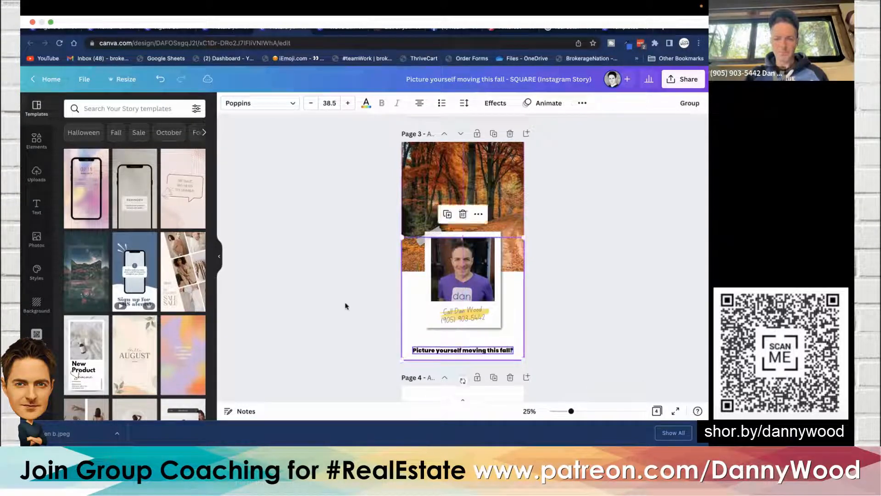
click(345, 306)
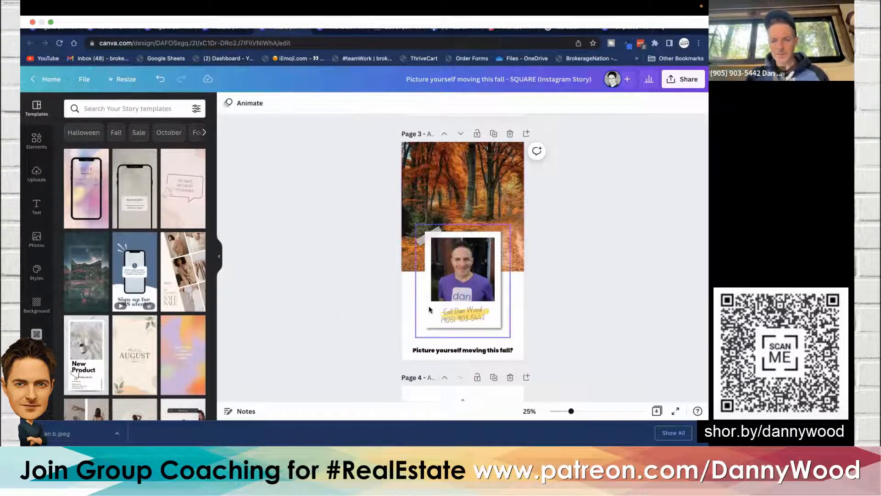
- Set page 3's background pattern transparency to 100, then return it to 6
scroll(428, 306, up, 5)
scroll(281, 299, down, 4)
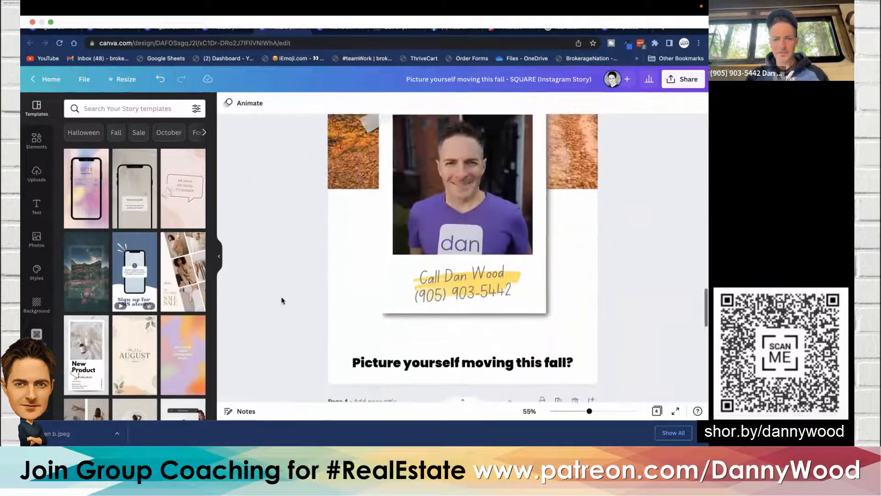
click(344, 249)
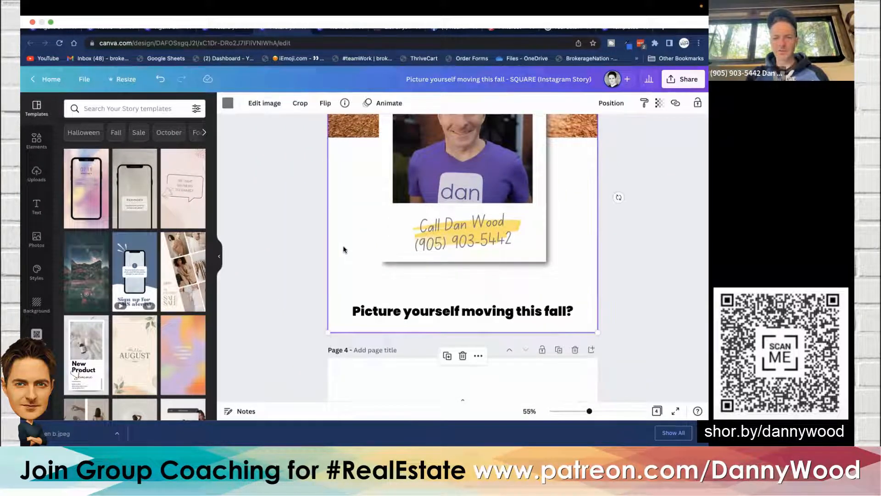
click(659, 103)
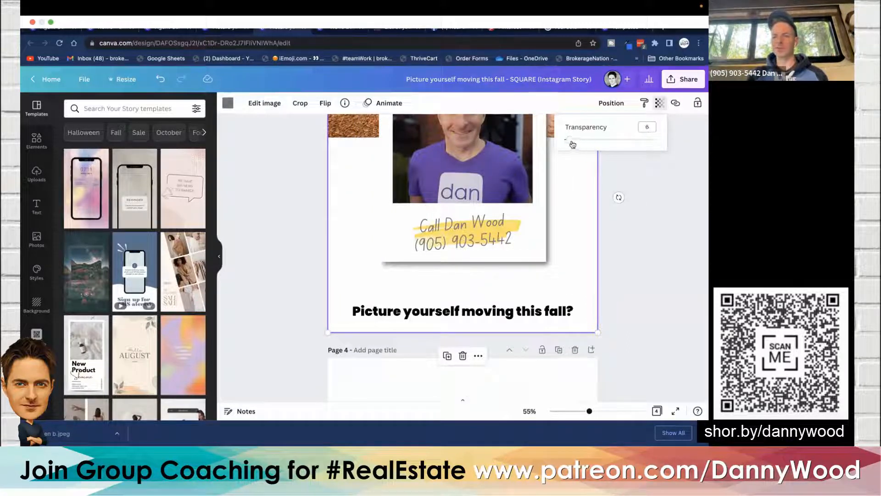
drag(571, 143, 663, 144)
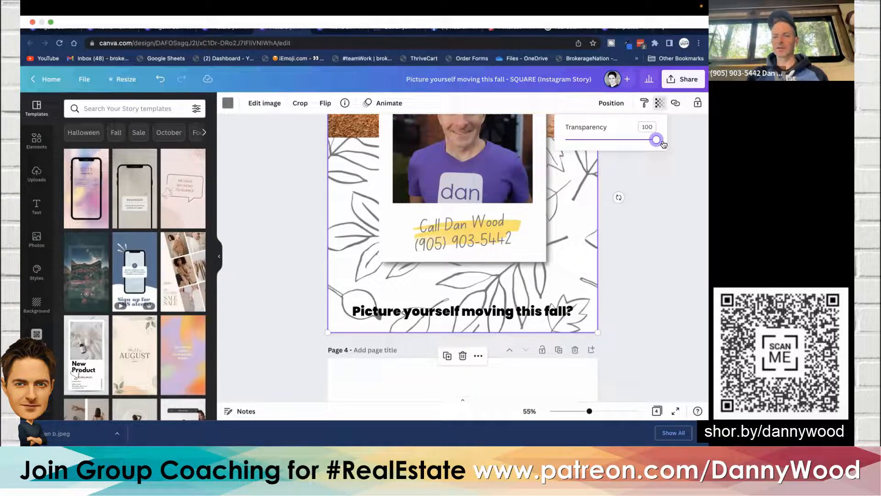
drag(664, 144, 572, 144)
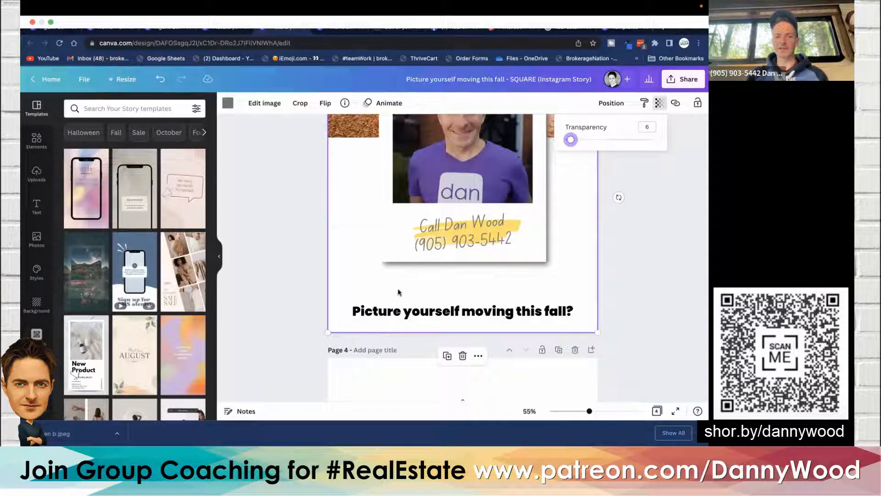
- Delete the original small photo frame on page 4, the winter page
click(284, 276)
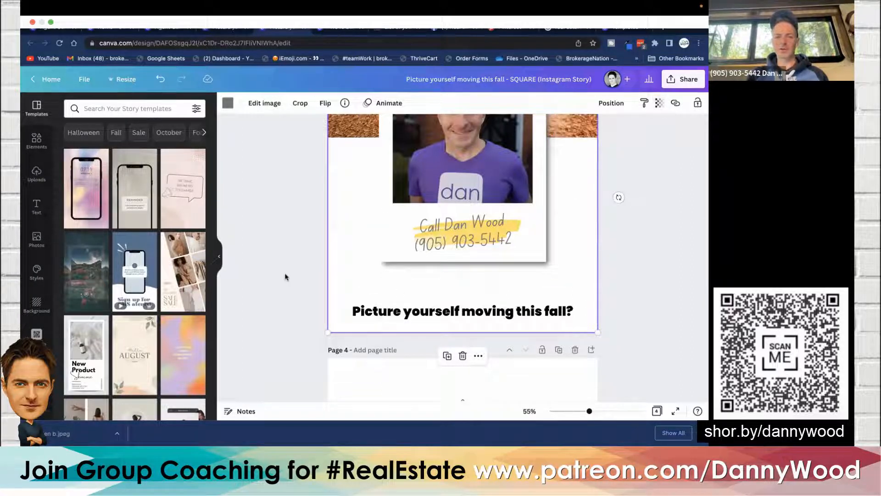
scroll(285, 277, down, 5)
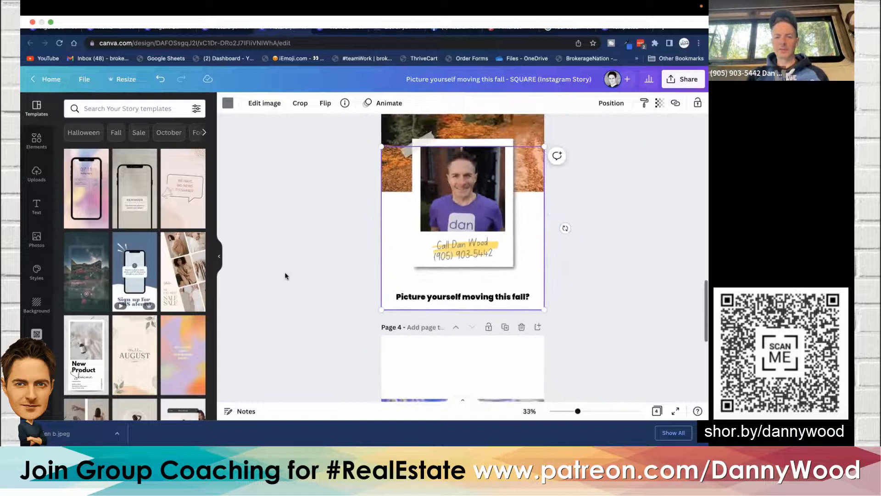
scroll(284, 275, down, 5)
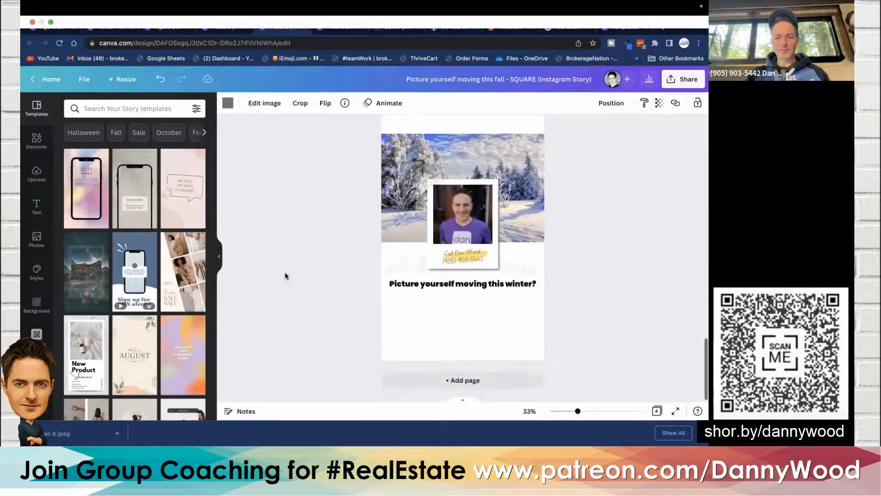
click(324, 333)
drag(325, 342, 399, 322)
click(325, 247)
click(459, 253)
key(Delete)
key(Delete)
click(458, 252)
key(Delete)
key(Delete)
key(Delete)
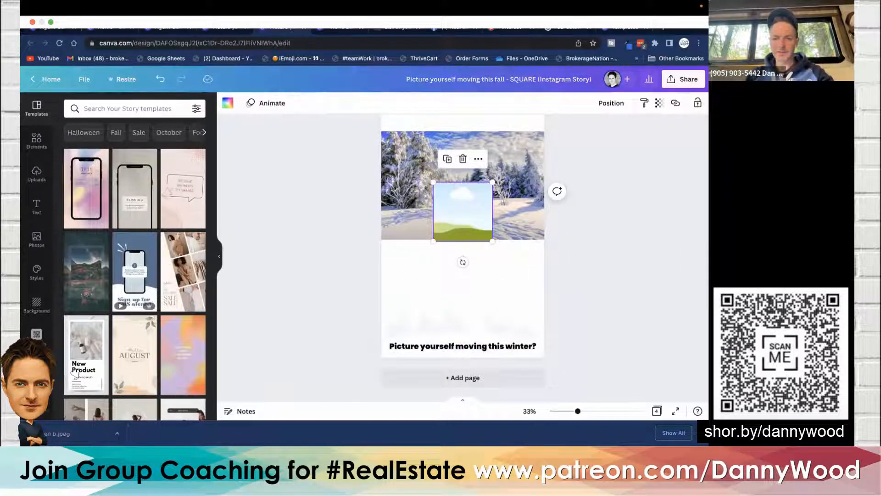
- Copy page 3's enlarged photo frame and paste it onto page 4
scroll(328, 235, up, 1)
scroll(328, 235, up, 5)
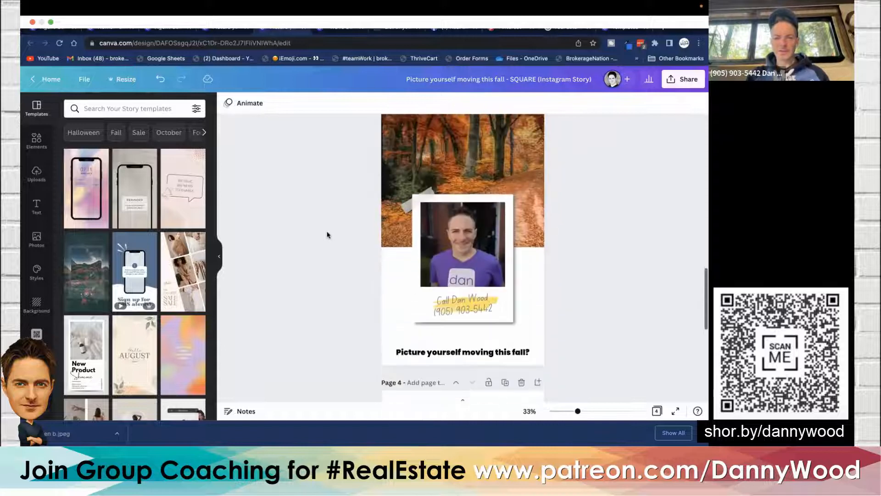
click(439, 238)
scroll(439, 238, down, 5)
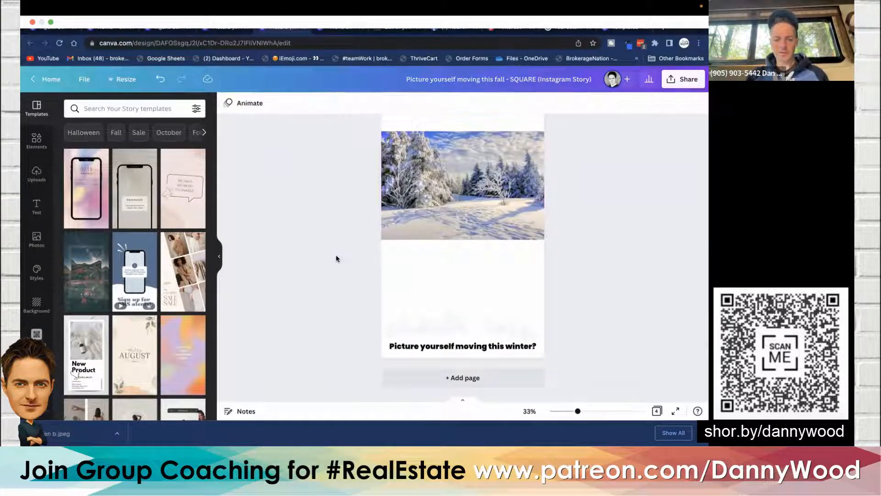
key(ctrl+v)
drag(335, 181, 368, 409)
- Copy page 3's fall photo, paste it onto page 4 and send it backward behind the winter photo
scroll(333, 207, up, 1)
scroll(332, 207, up, 5)
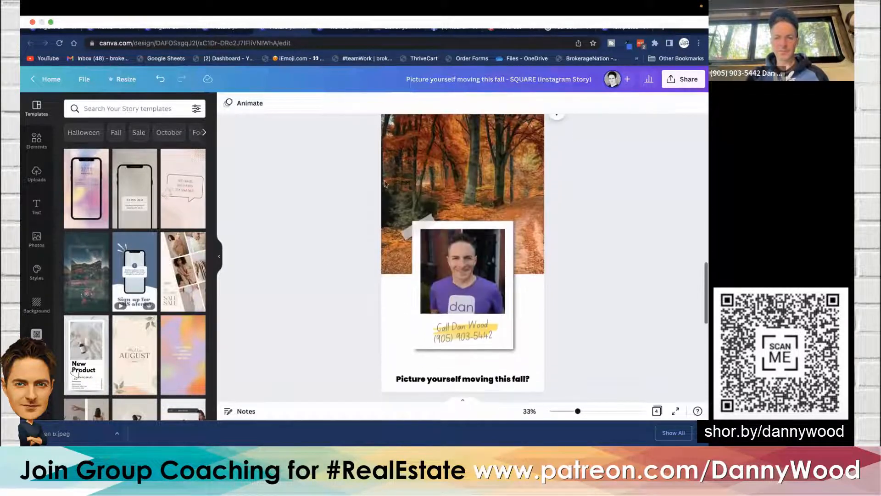
click(407, 173)
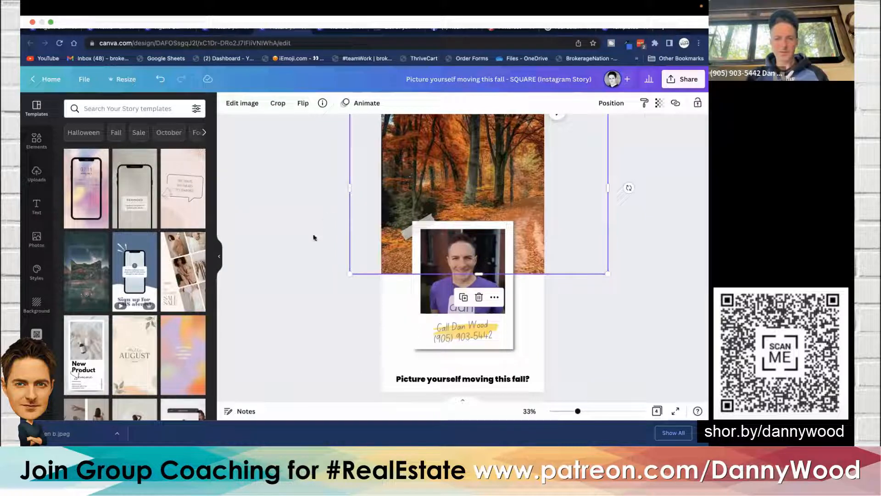
scroll(314, 237, down, 5)
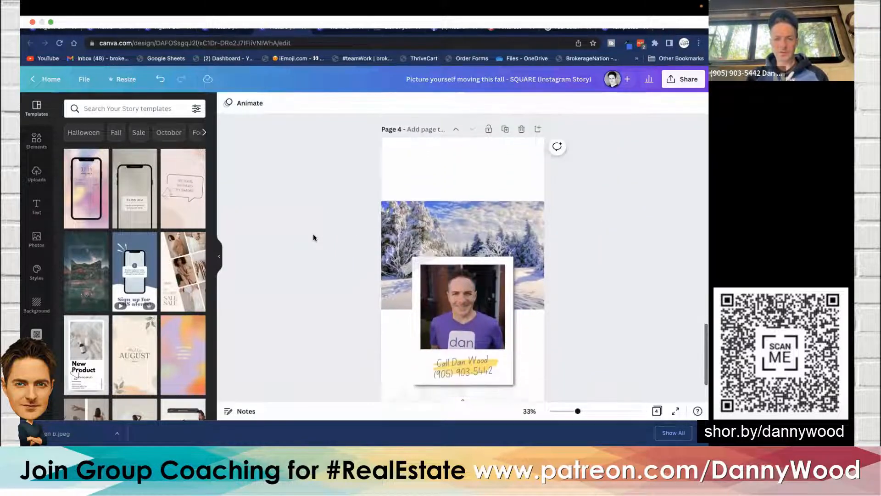
key(ctrl+v)
click(610, 103)
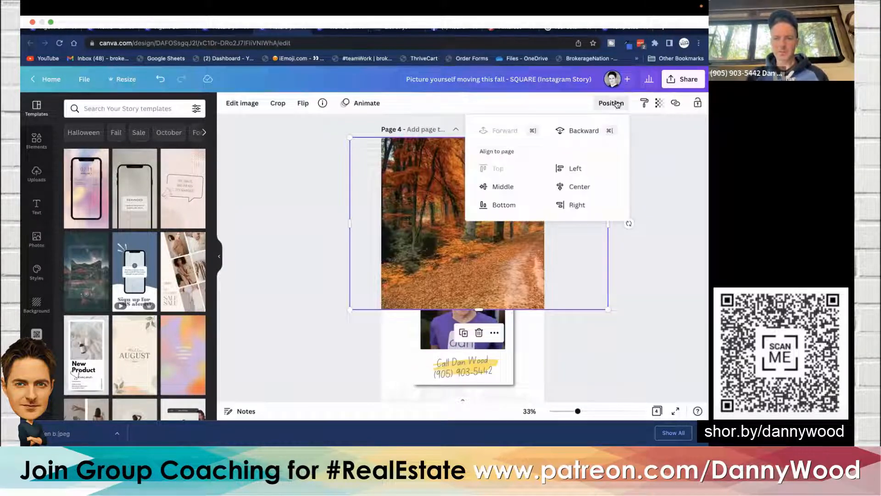
click(585, 138)
click(584, 138)
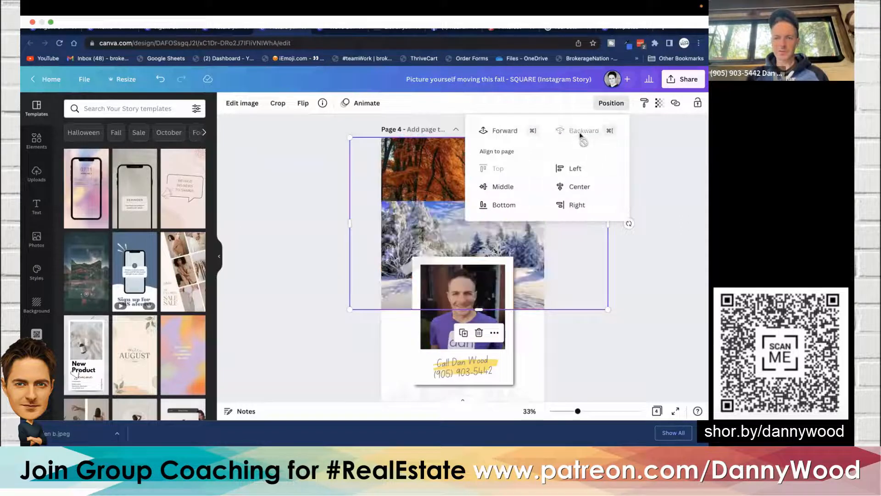
- Enlarge page 4's winter background photo so it reaches the top edge of the page
click(291, 205)
click(413, 206)
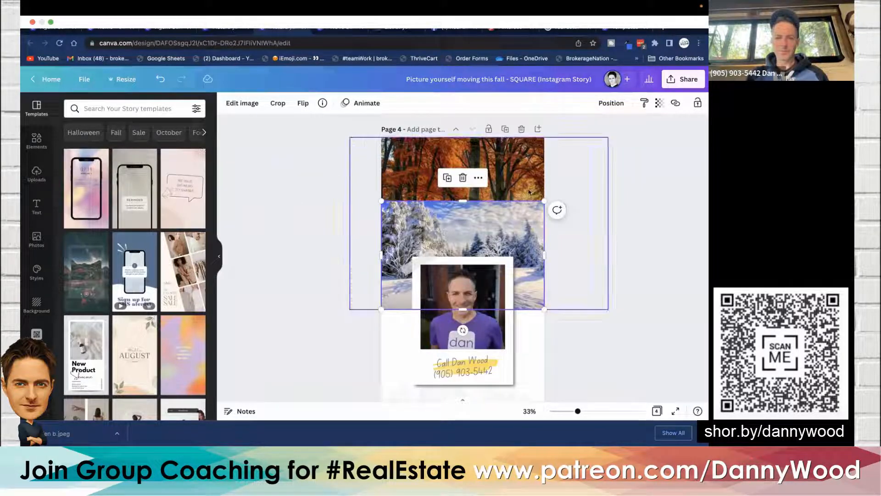
drag(543, 201, 632, 130)
drag(520, 175, 486, 170)
click(296, 213)
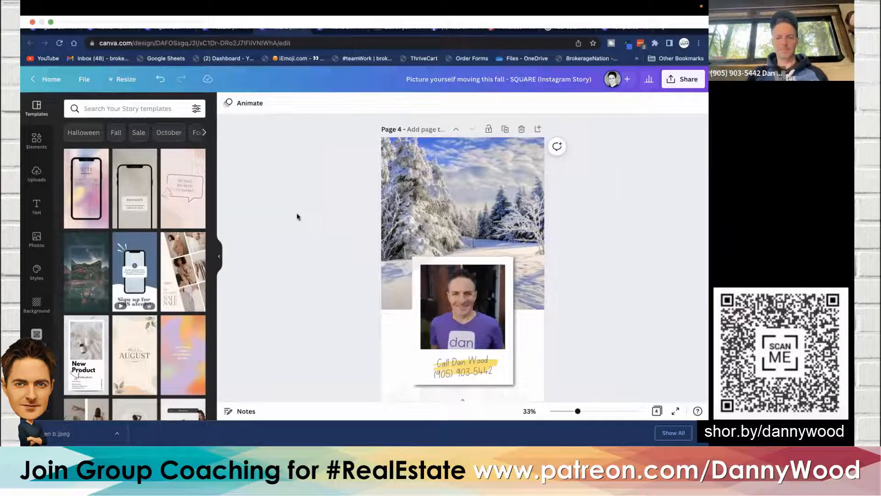
- Review the seasonal pages, scrolling from the winter page up to page 1 and back down again
scroll(297, 213, down, 3)
scroll(296, 213, up, 5)
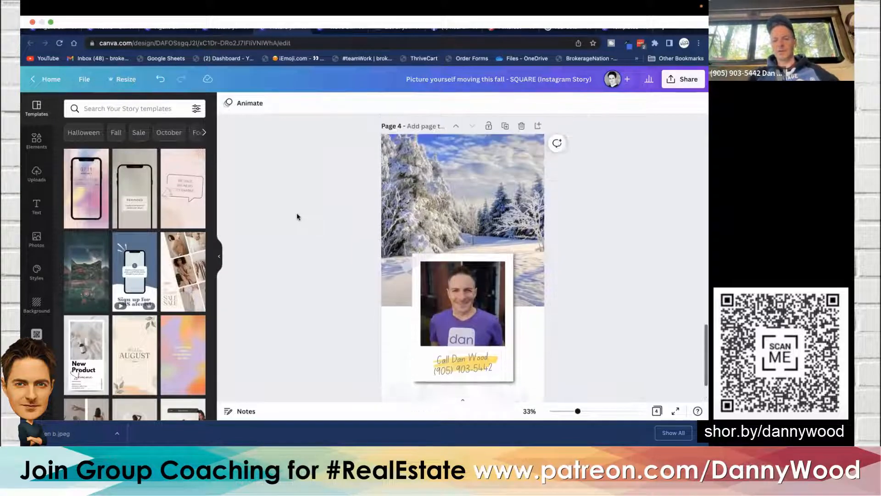
scroll(296, 213, up, 5)
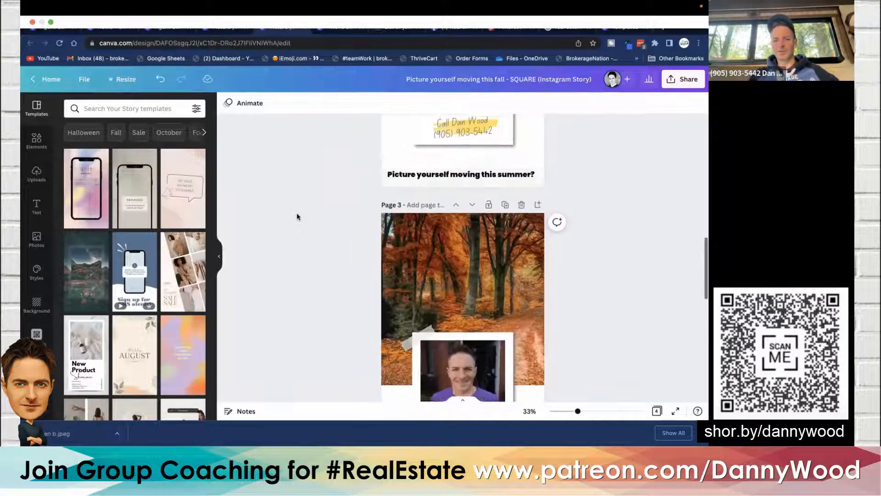
scroll(297, 213, up, 5)
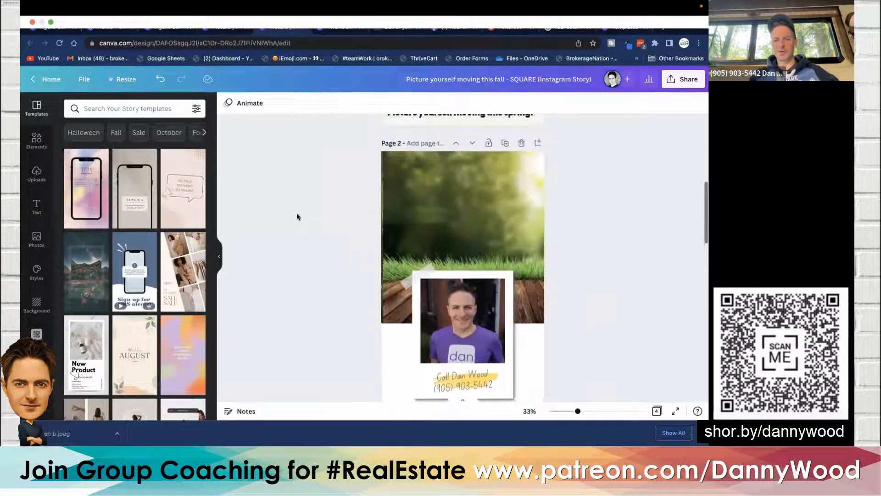
click(429, 202)
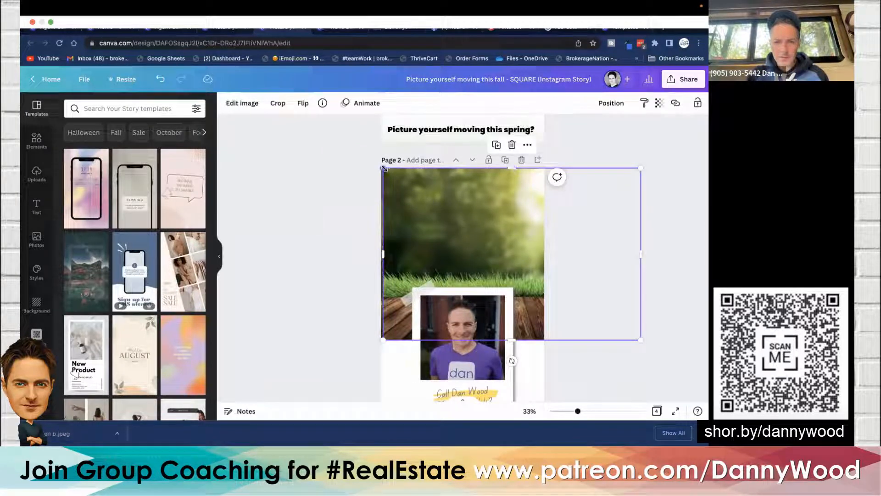
drag(383, 168, 380, 166)
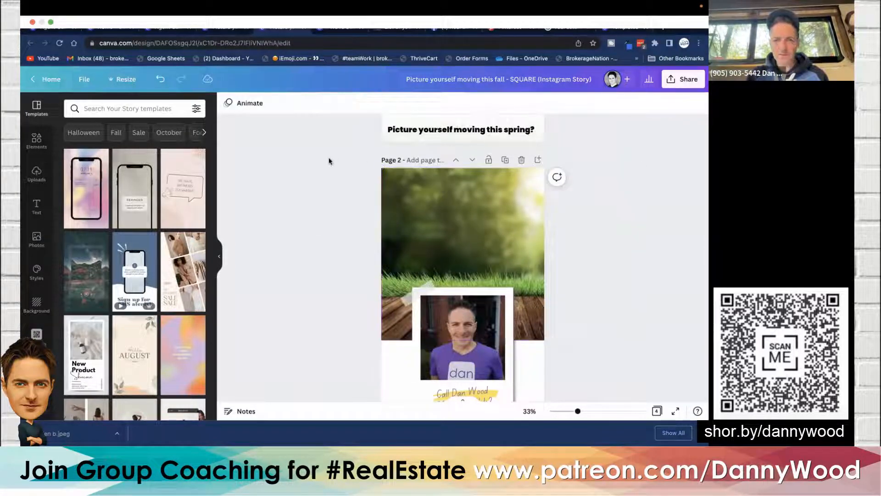
scroll(329, 159, up, 5)
scroll(329, 160, up, 3)
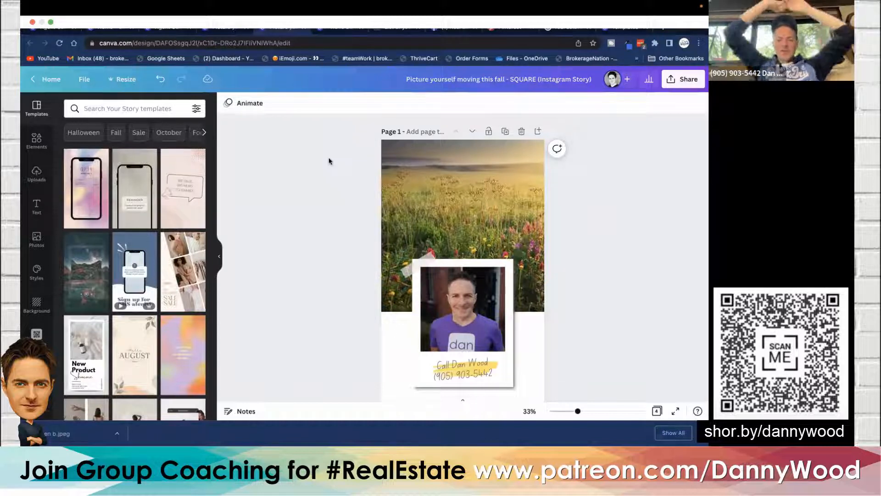
scroll(329, 160, down, 2)
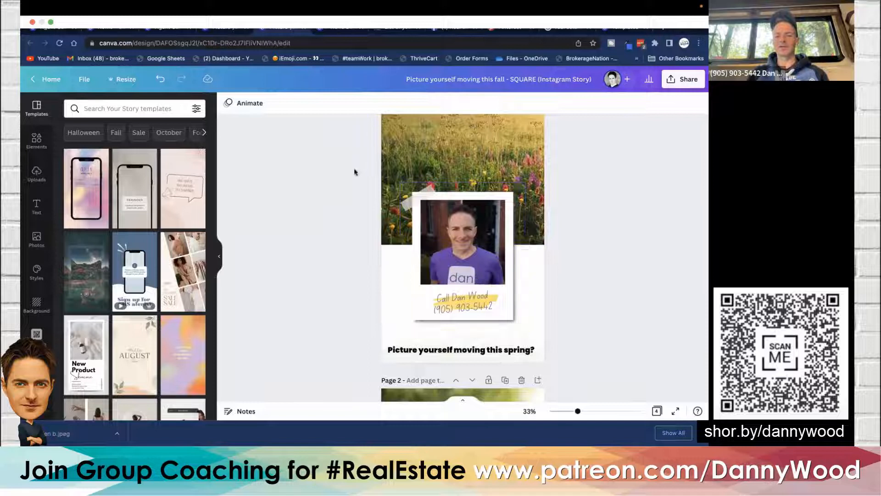
scroll(351, 176, down, 1)
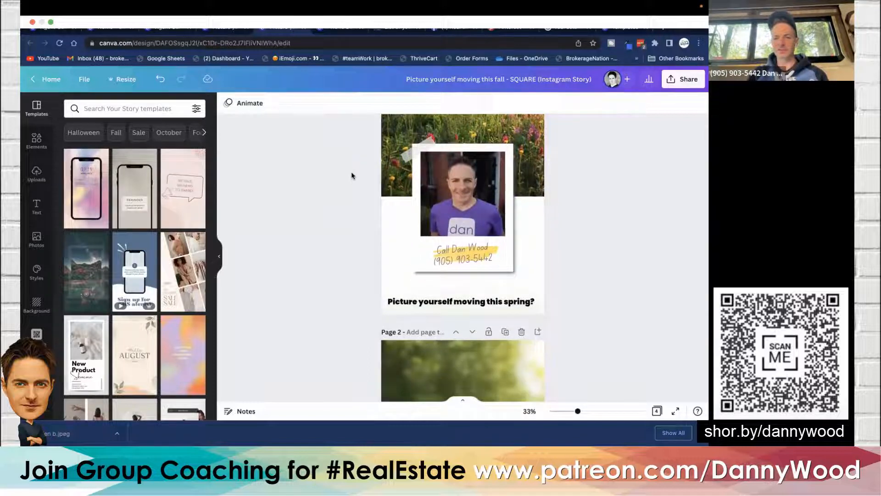
scroll(351, 176, down, 6)
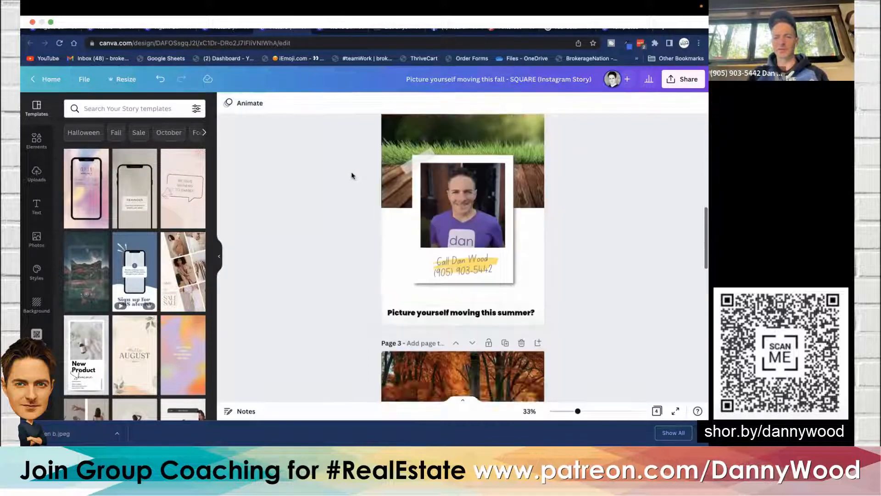
scroll(352, 175, down, 5)
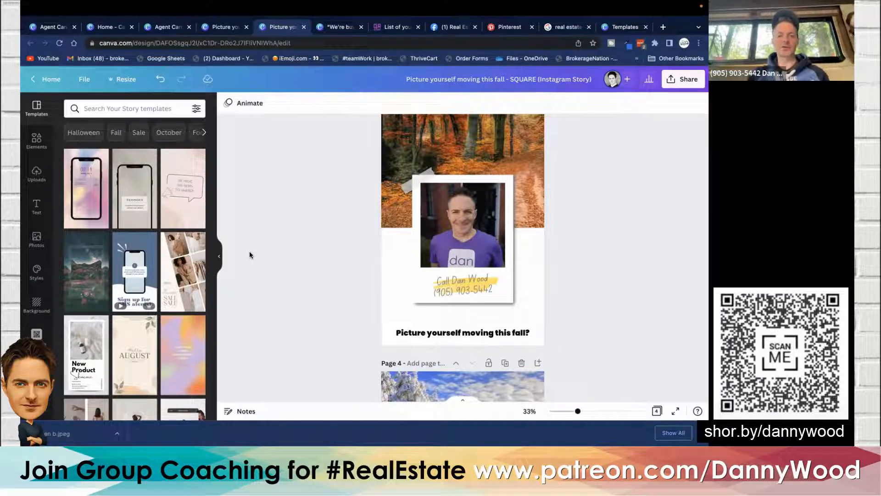
scroll(289, 223, down, 5)
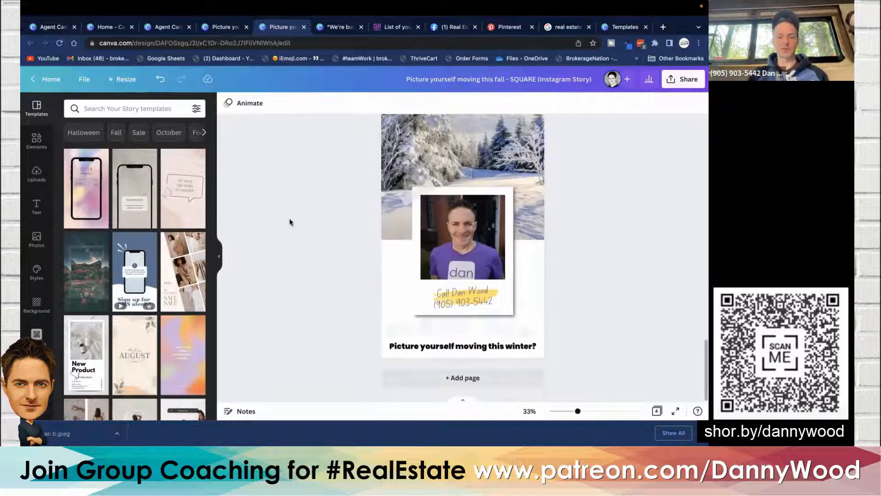
- Add a new blank page 5 after the winter page and search the elements for photo frame
click(455, 377)
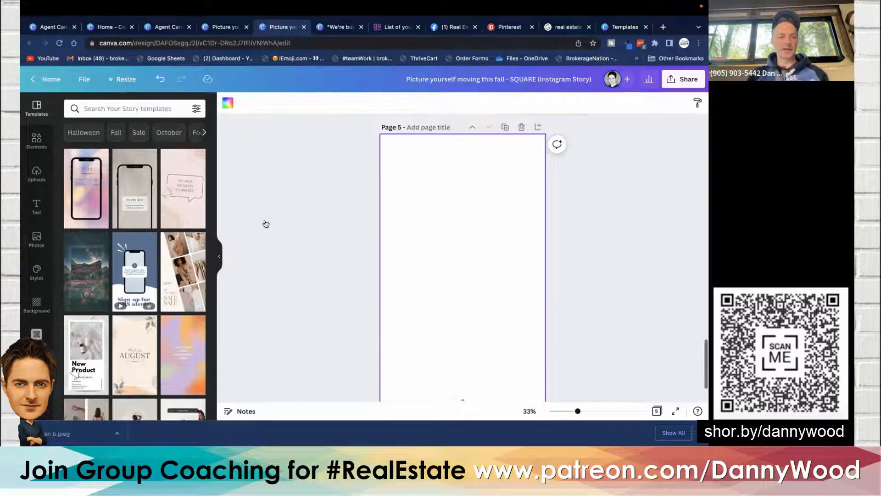
click(37, 141)
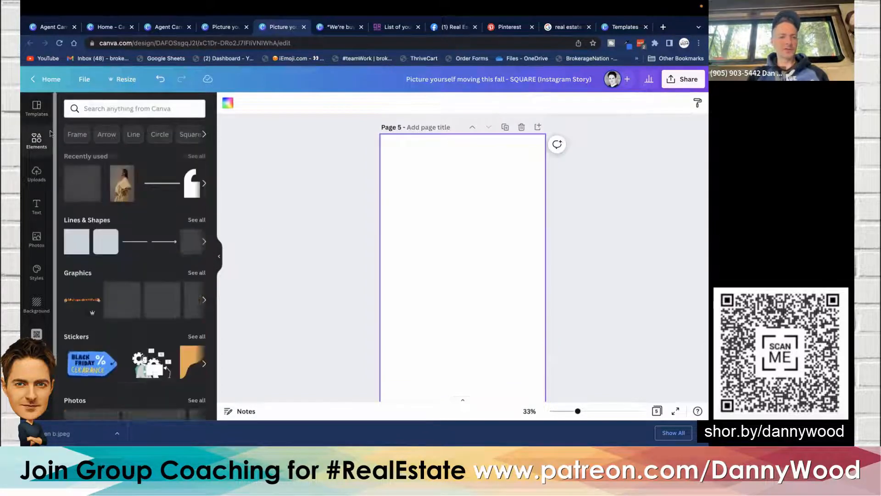
click(102, 108)
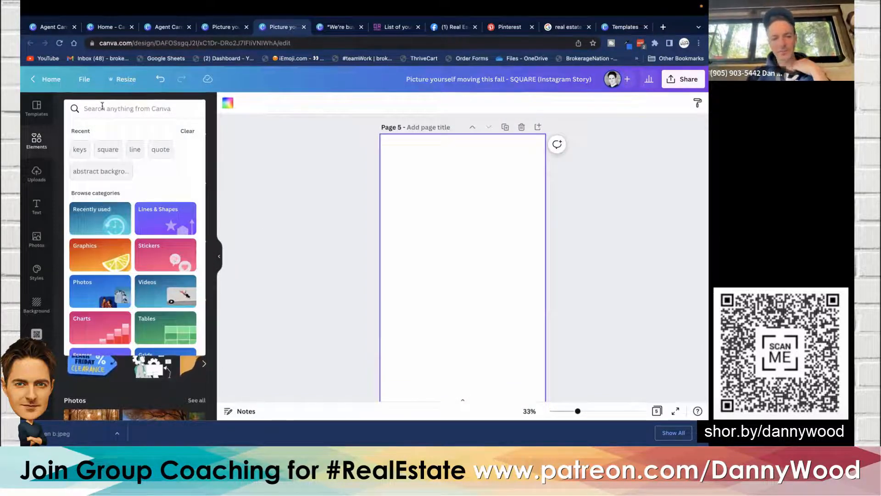
text(photo frame)
key(Return)
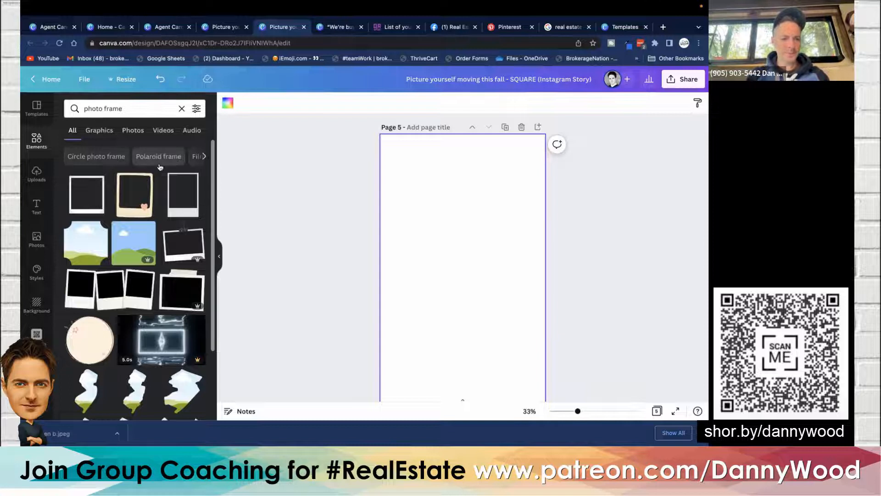
- Clear the element search and open the full Frames collection
scroll(160, 167, down, 3)
scroll(160, 152, up, 3)
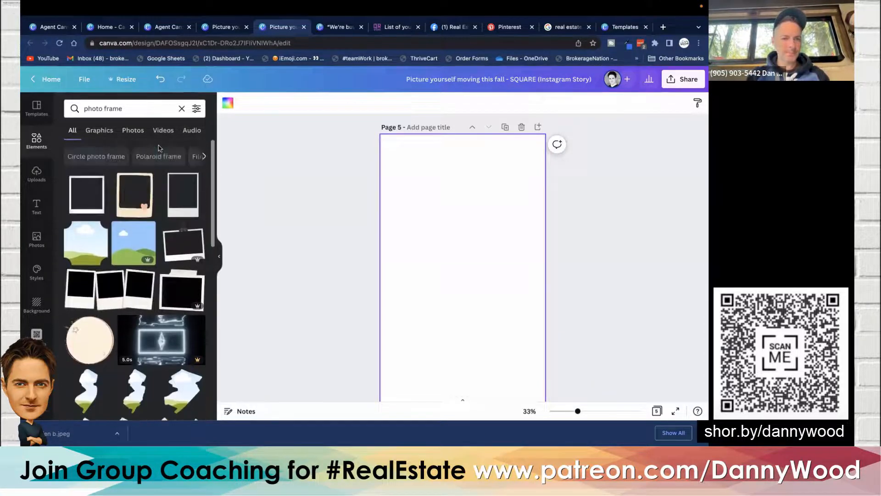
click(182, 109)
scroll(125, 203, down, 1)
scroll(126, 204, down, 10)
scroll(127, 213, down, 2)
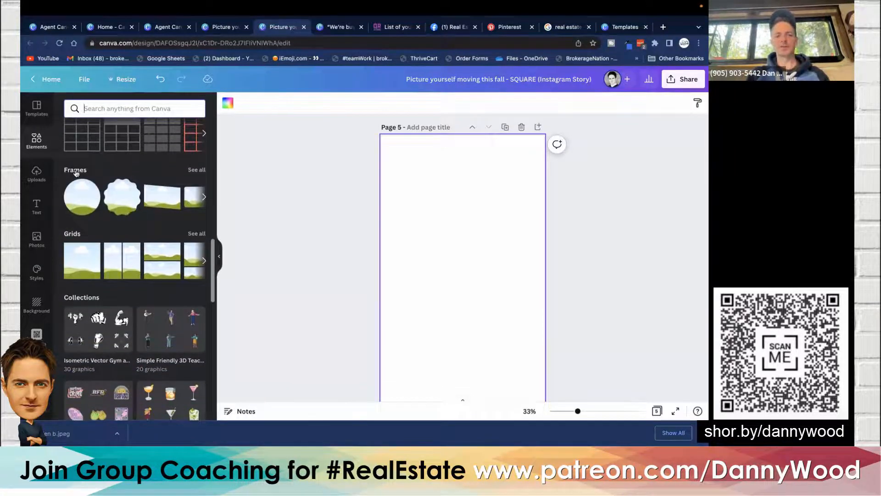
click(197, 170)
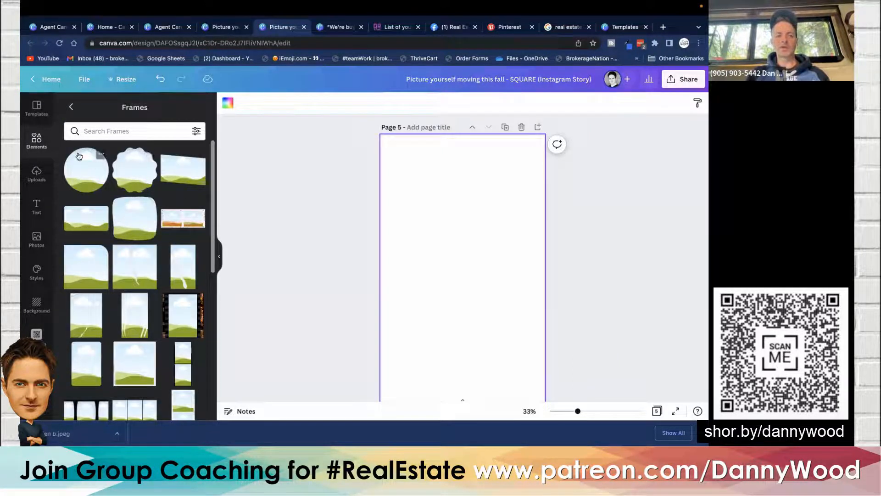
- Try placing a circle frame on page 5 filled with a pink stock photo, then delete it
click(85, 172)
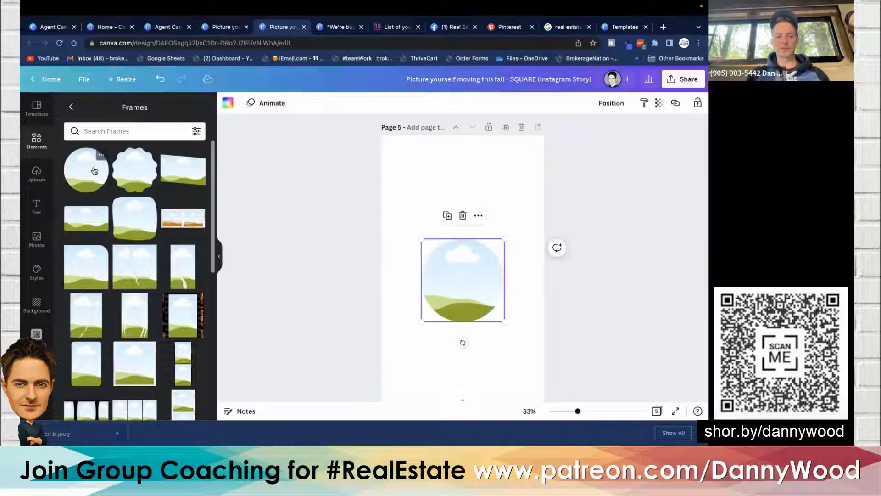
click(295, 186)
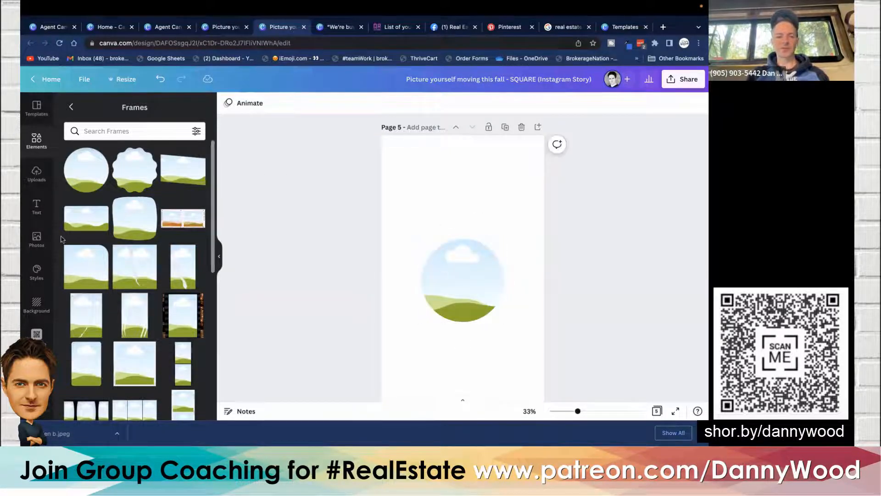
click(36, 239)
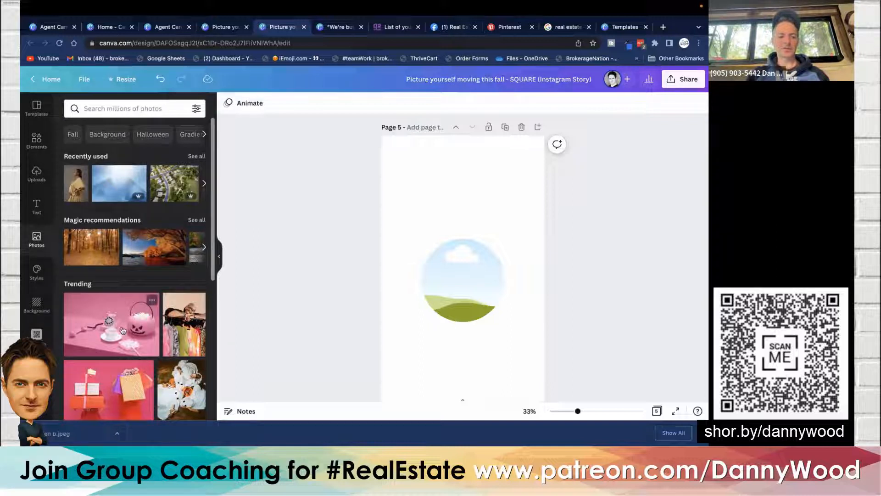
drag(114, 325, 448, 266)
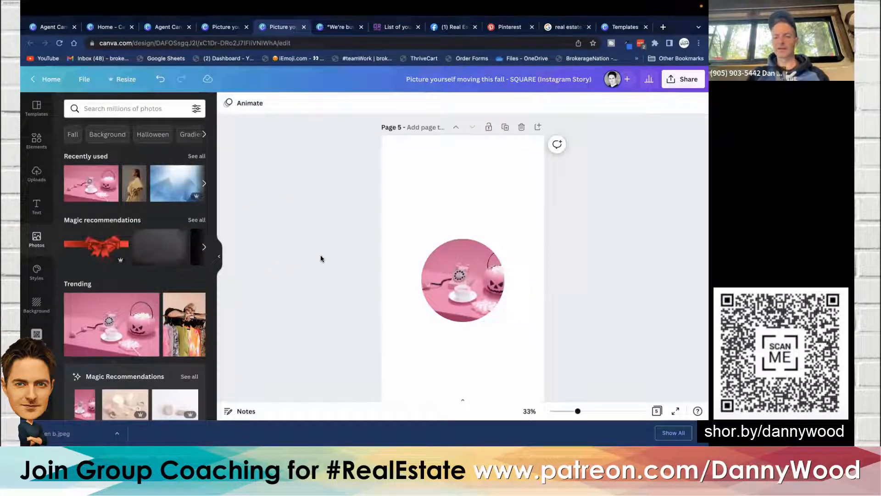
click(461, 280)
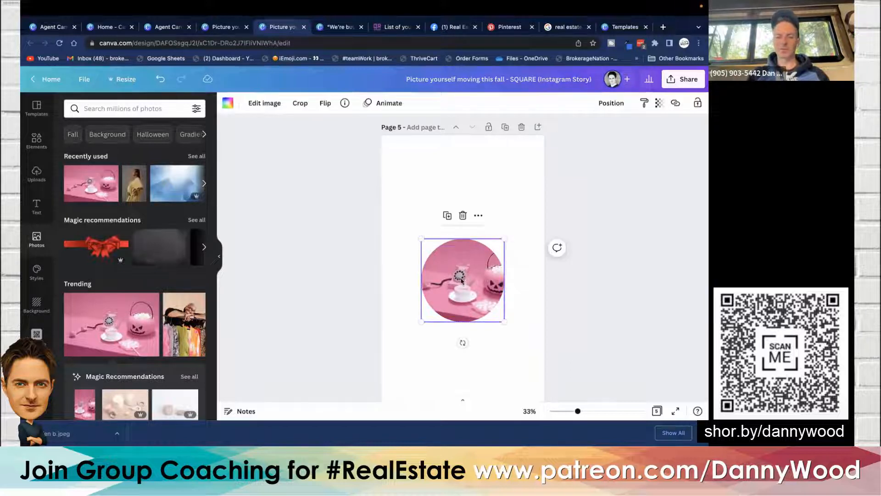
key(Delete)
key(Delete)
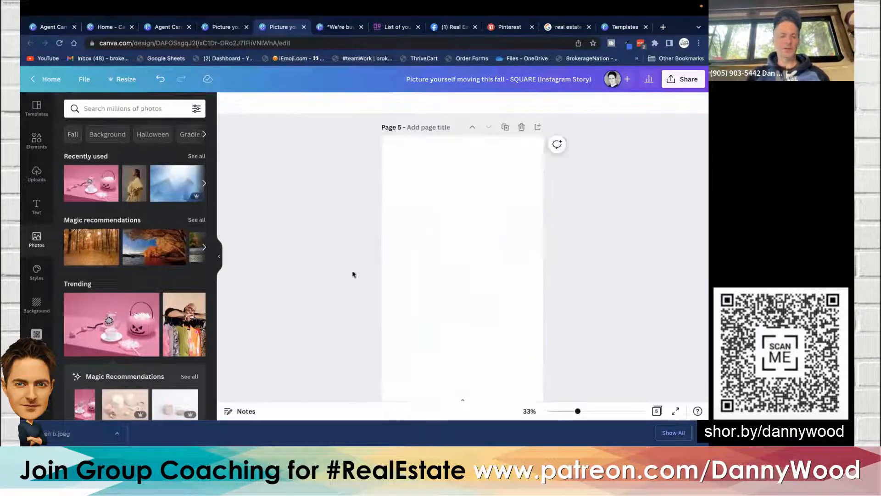
- Search the photos for phone frame and browse the results
scroll(173, 232, down, 3)
scroll(173, 232, up, 3)
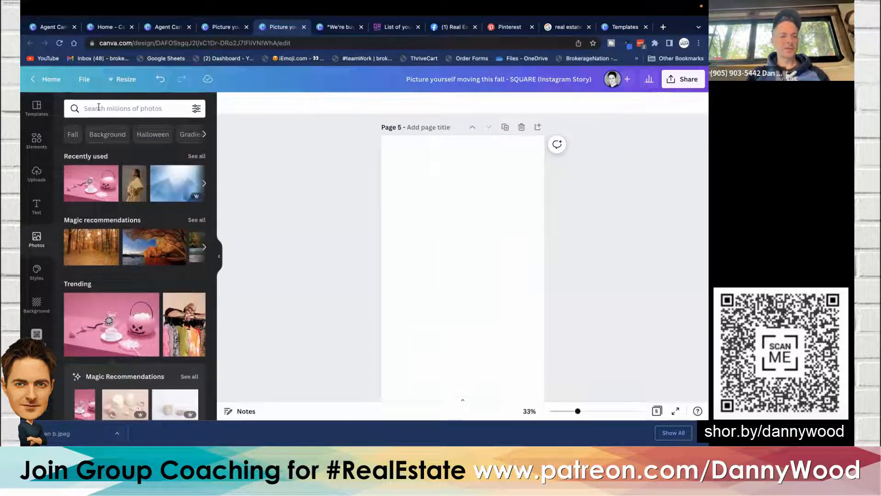
click(102, 108)
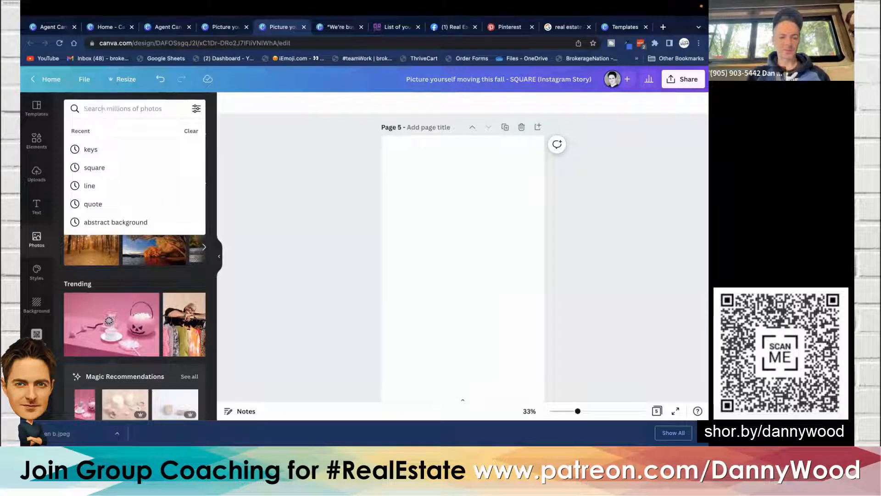
text(phone frame)
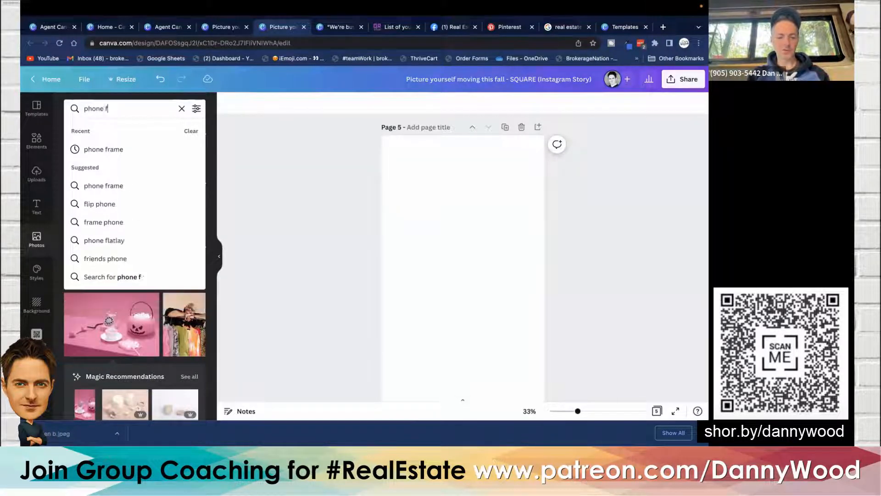
key(Return)
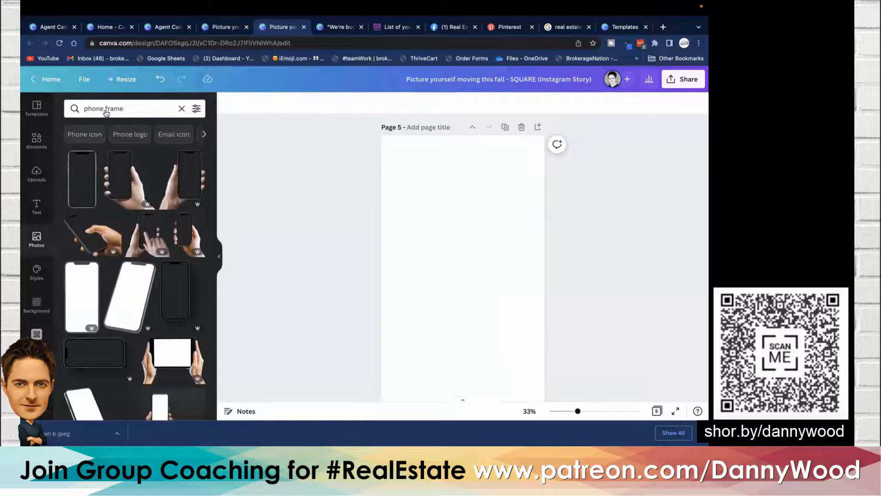
scroll(134, 209, down, 8)
scroll(133, 209, down, 3)
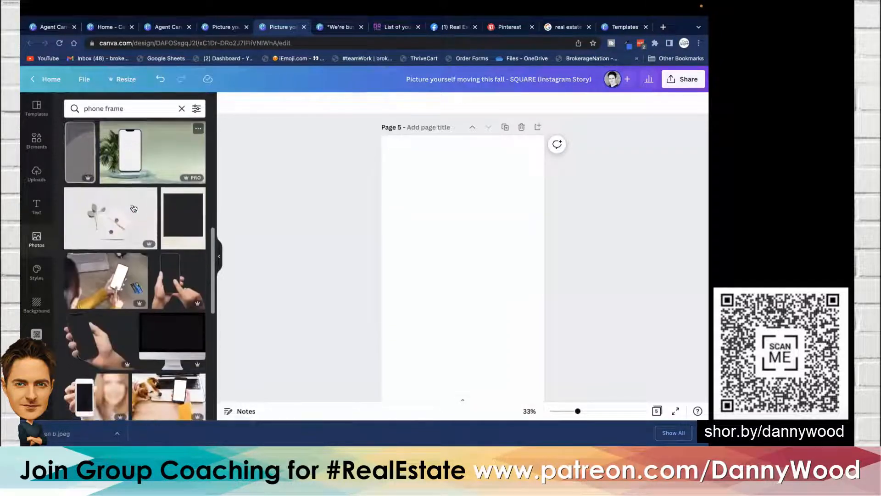
scroll(133, 209, down, 2)
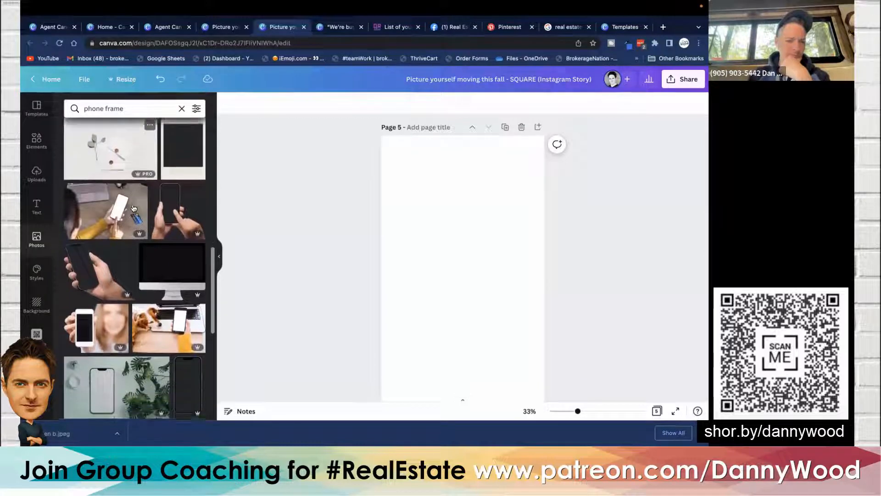
scroll(134, 209, down, 4)
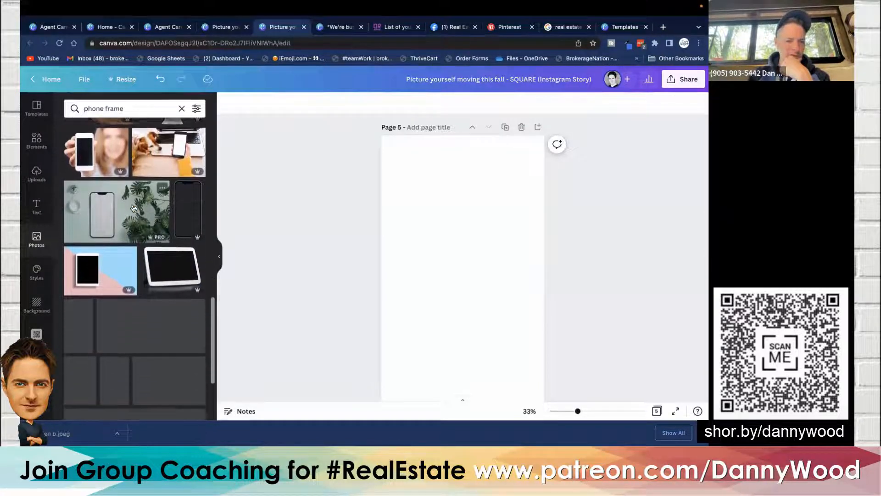
scroll(134, 209, down, 2)
scroll(134, 209, up, 15)
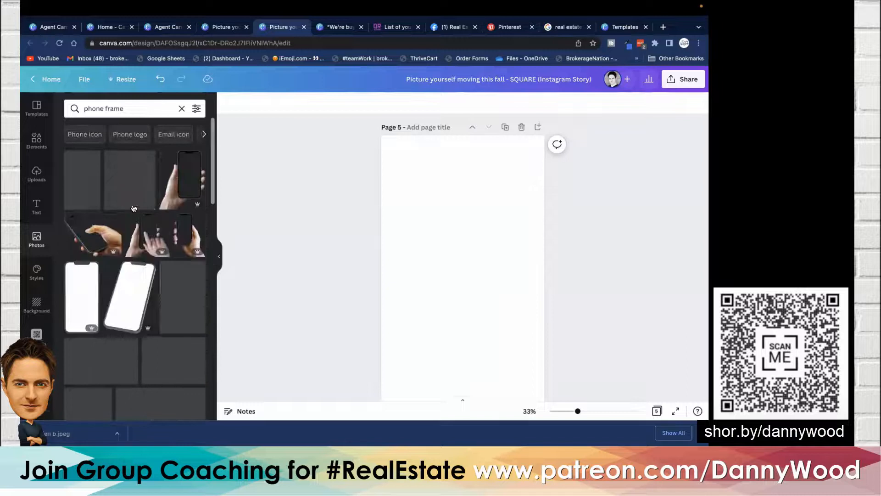
- Clear the photo search and return to the Frames collection in the elements
click(181, 108)
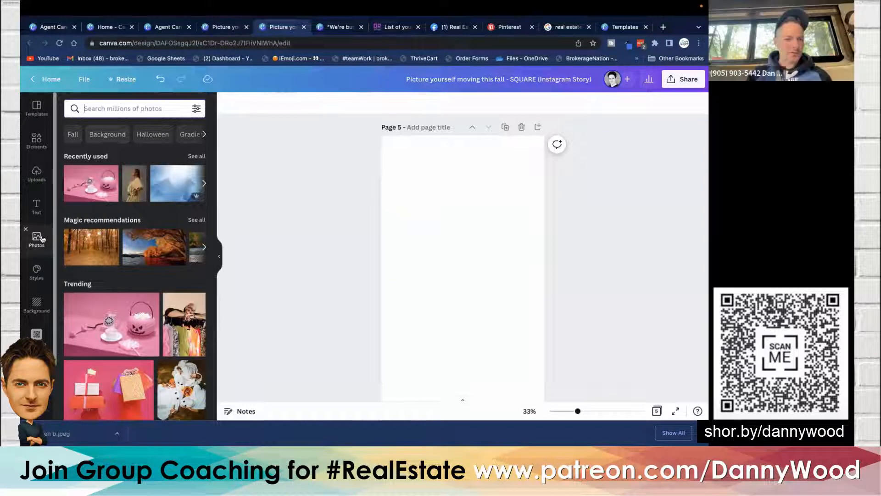
scroll(92, 197, down, 8)
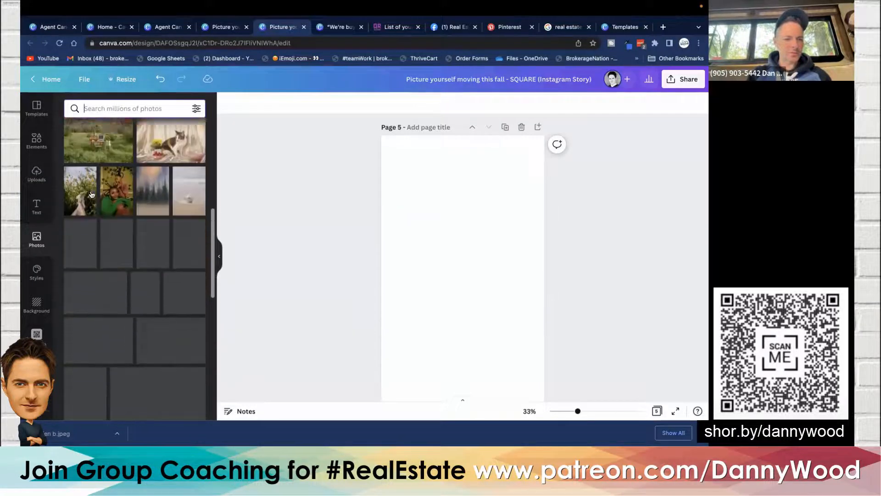
scroll(92, 193, up, 8)
click(36, 140)
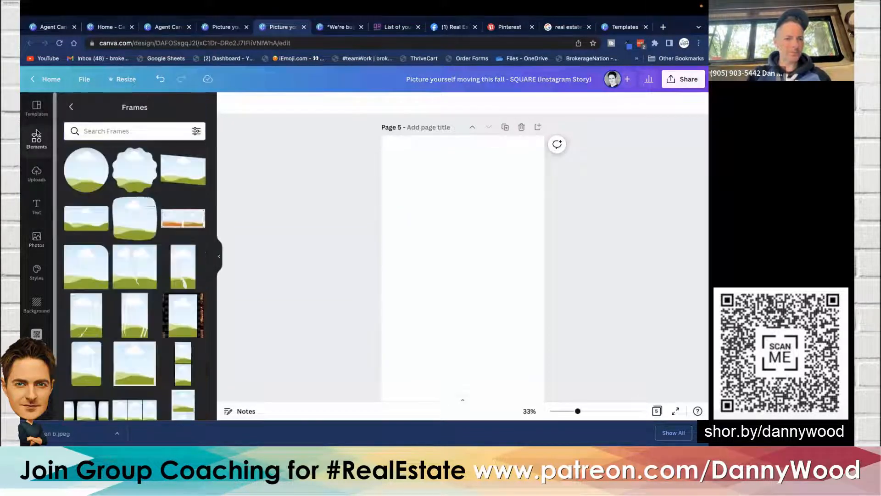
- Add a laptop frame to page 5, enlarge it and move it to the top of the page
scroll(148, 226, down, 5)
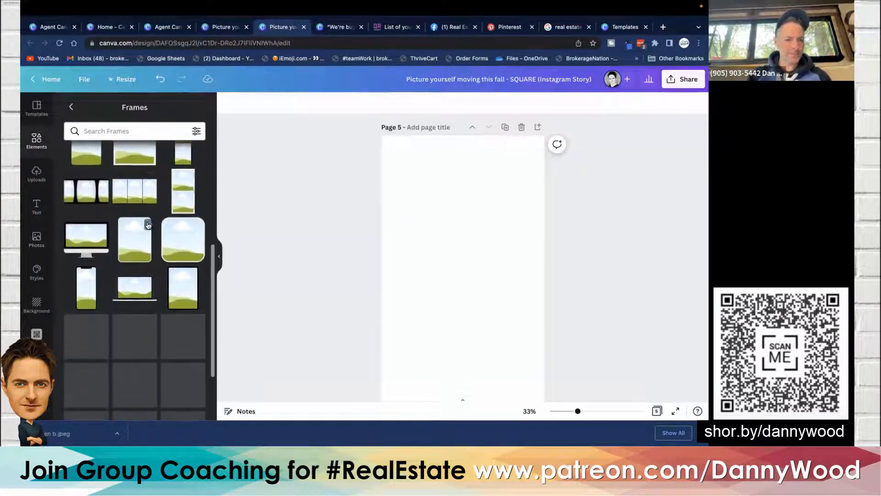
click(137, 293)
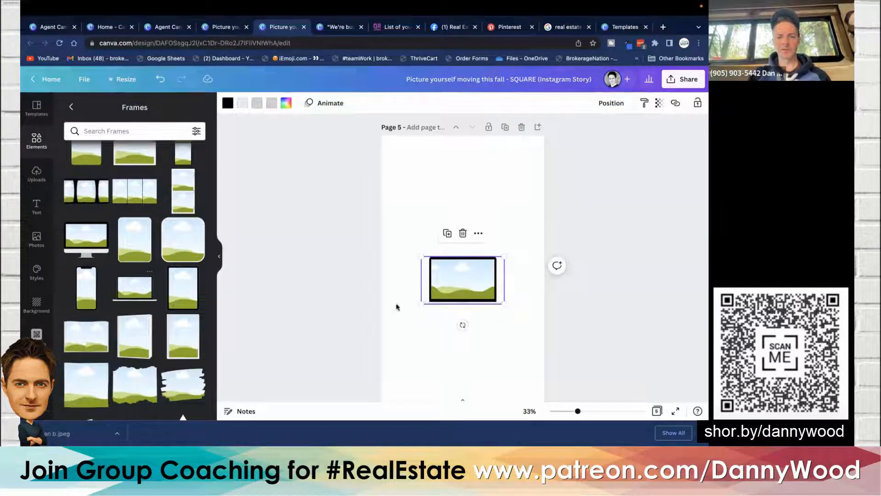
drag(455, 295, 528, 234)
drag(464, 189, 461, 185)
click(300, 185)
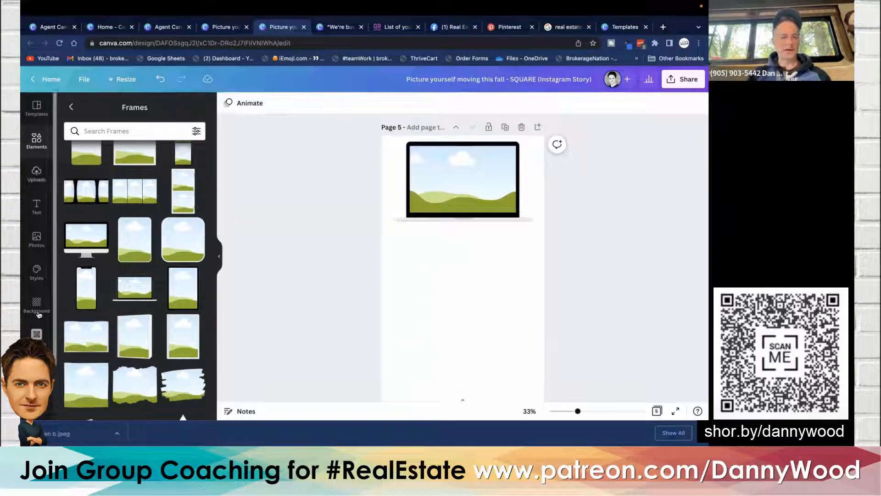
- Fill the laptop frame with the agent's brand photo and reposition the image inside the frame
scroll(36, 334, down, 2)
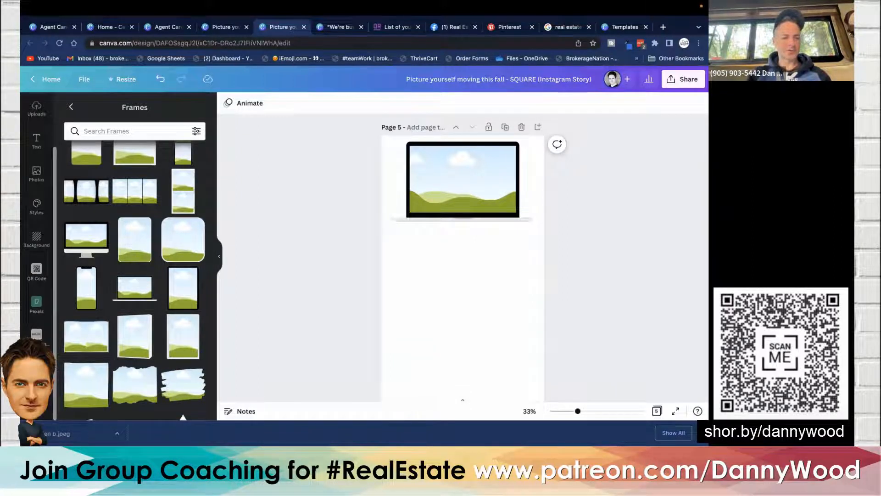
click(36, 334)
drag(105, 260, 497, 172)
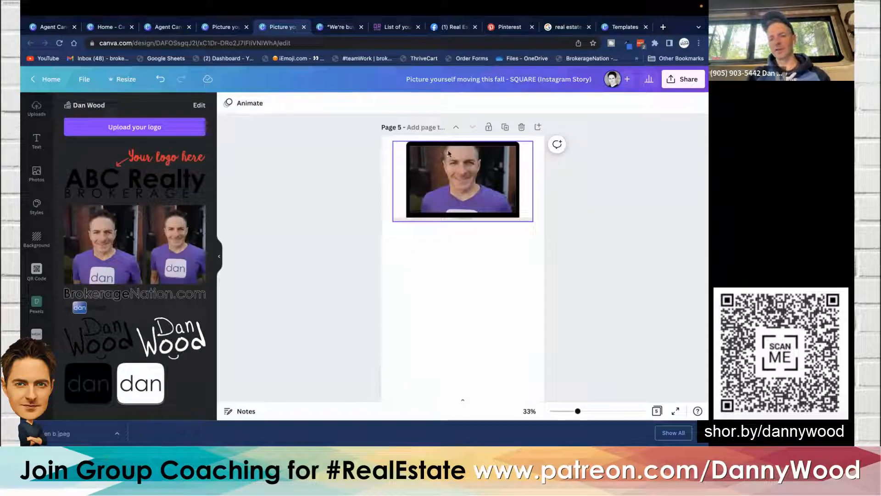
double_click(441, 175)
drag(441, 173, 444, 191)
drag(444, 191, 444, 188)
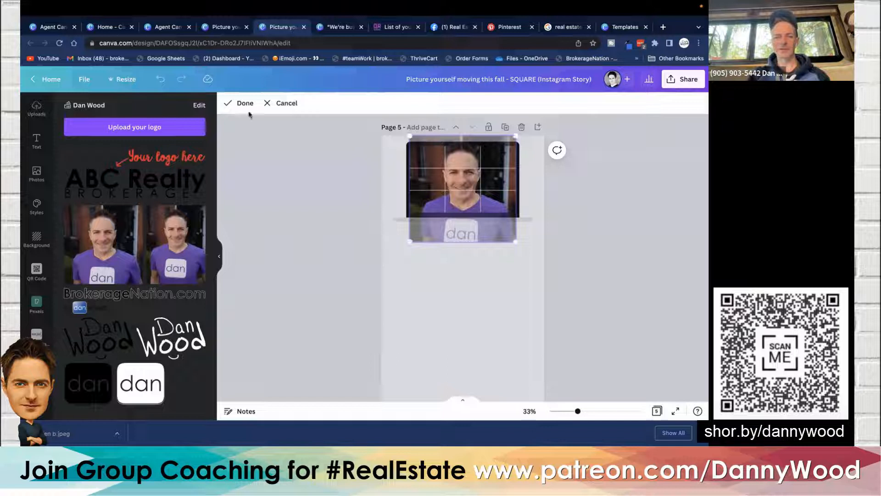
click(238, 105)
- Shrink the photo-filled laptop frame near the top of the page
click(337, 173)
click(436, 166)
drag(392, 140, 456, 173)
click(606, 172)
drag(504, 189, 476, 188)
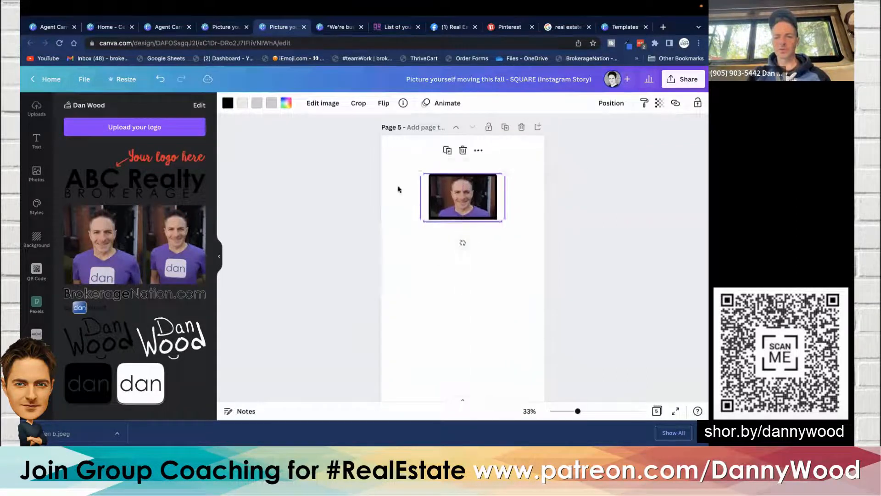
click(317, 190)
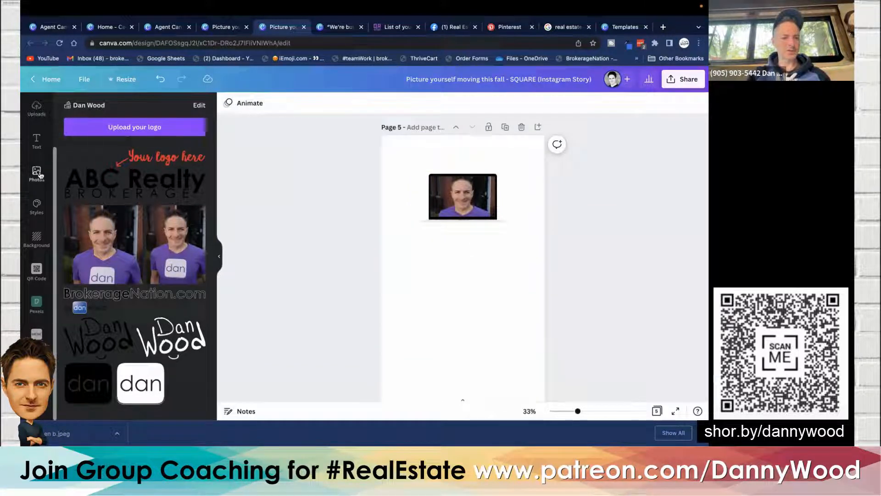
- Add a phone frame from the Frames collection to page 5
scroll(32, 161, up, 2)
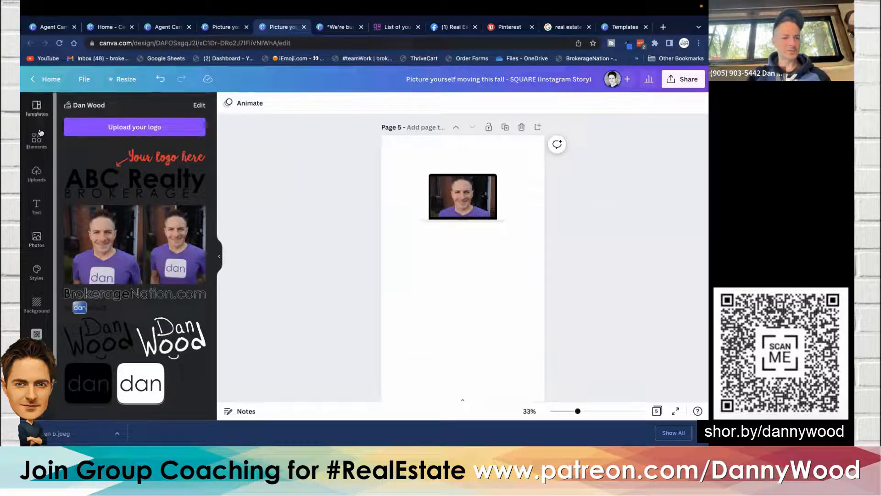
click(36, 139)
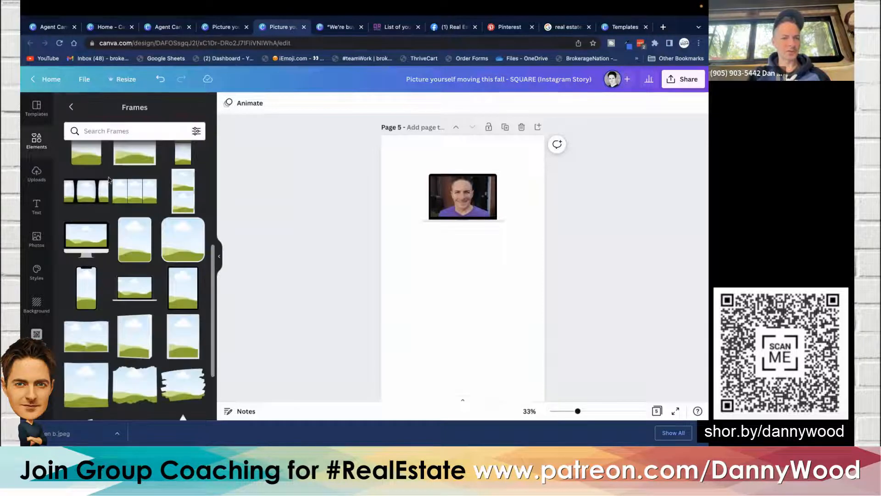
click(87, 284)
click(306, 200)
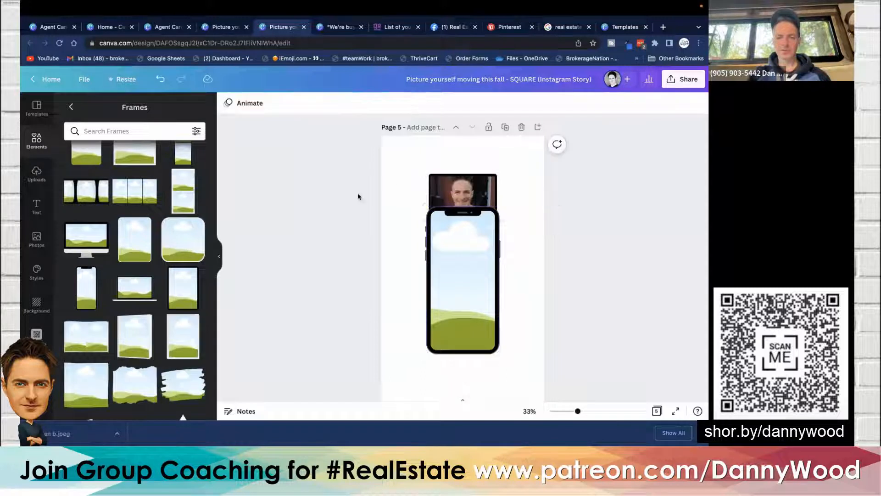
- Delete the laptop frame and its photo from the page
click(452, 191)
key(Delete)
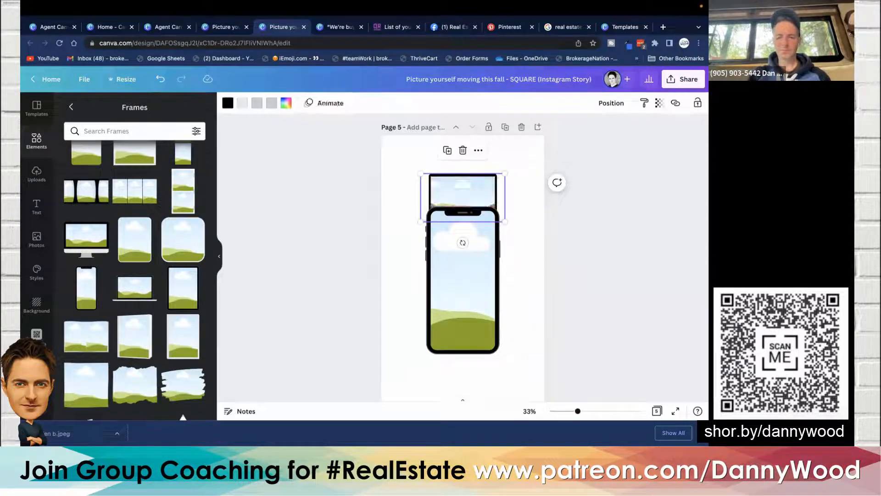
key(Delete)
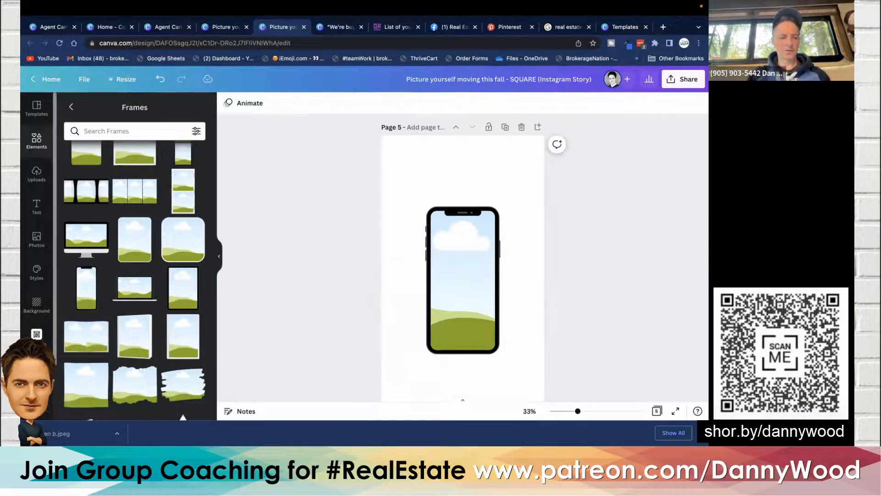
- Fill the phone frame with the agent's brand photo, then shrink it into the page's upper-left corner
scroll(36, 206, down, 2)
click(37, 371)
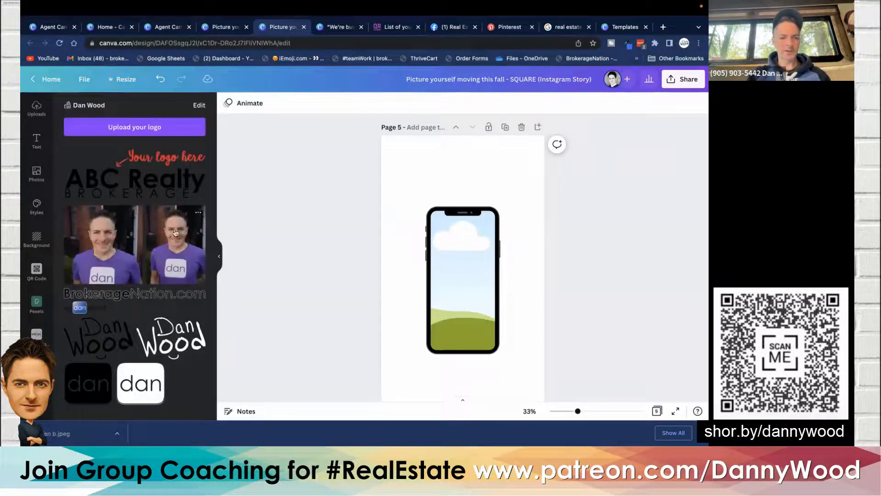
drag(168, 239, 450, 252)
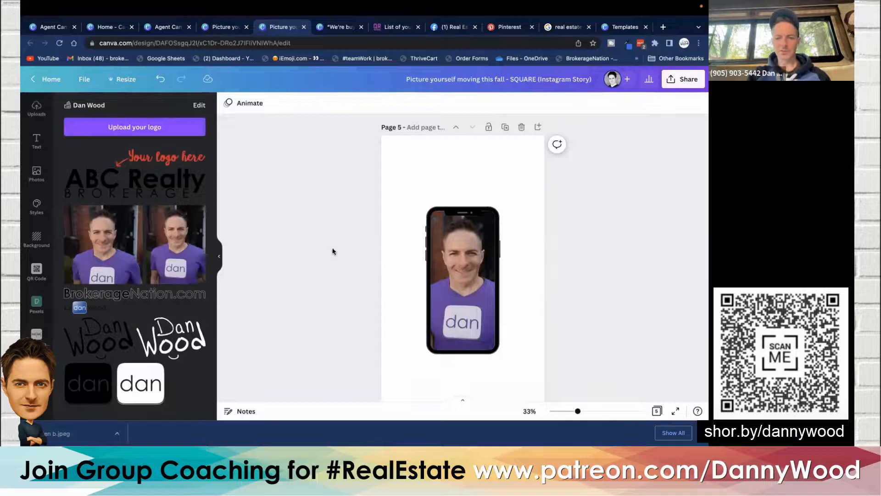
drag(458, 279, 425, 232)
drag(453, 297, 424, 227)
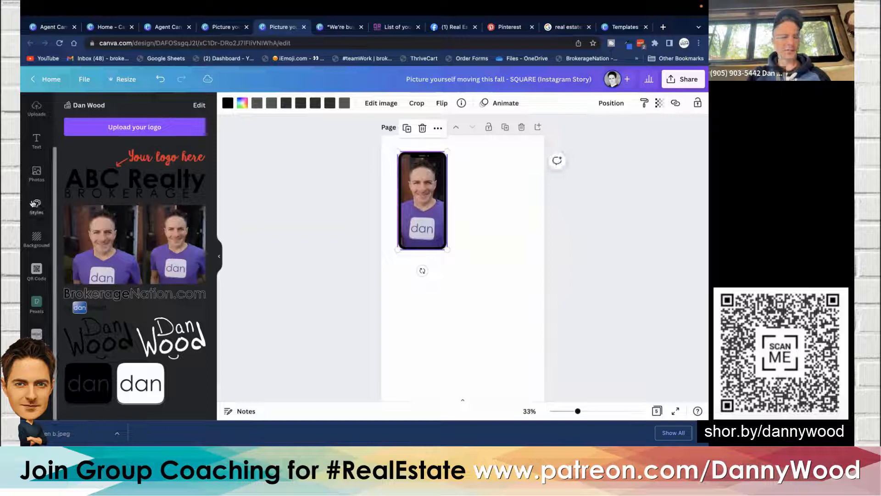
- Search the elements for rectangle, add a plain rectangle to the page and widen it
scroll(33, 203, up, 2)
click(36, 140)
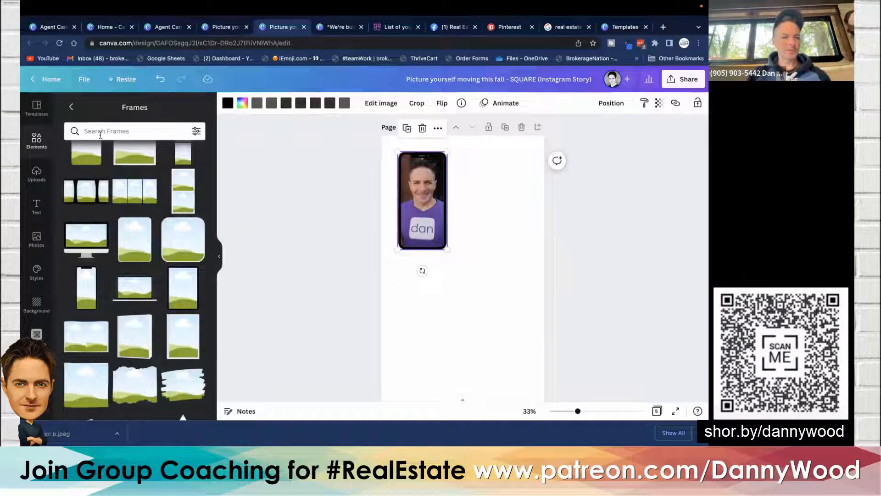
click(71, 106)
click(99, 107)
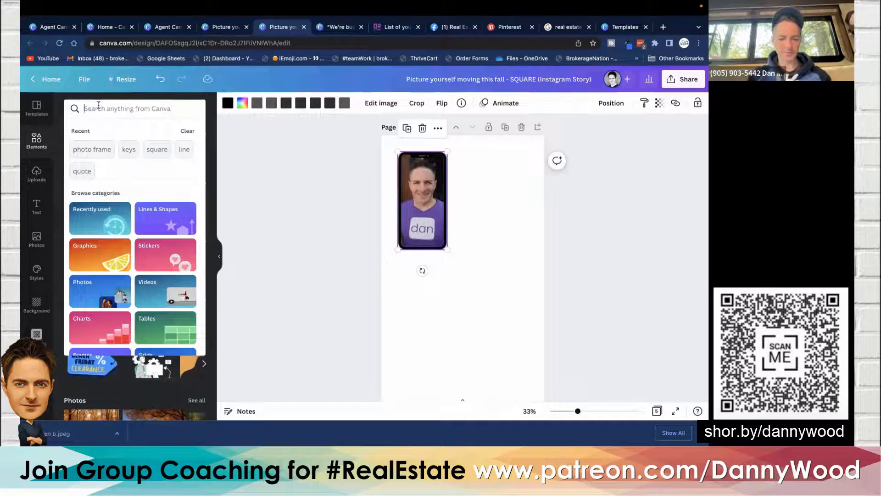
text(rect)
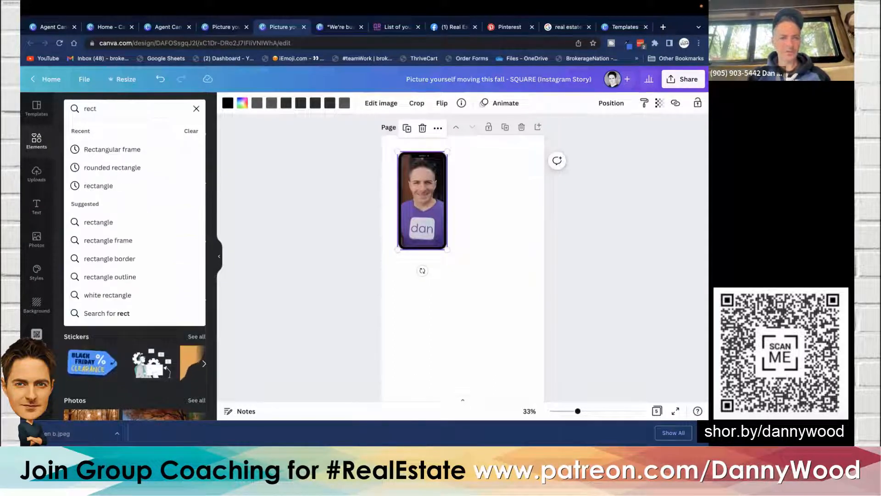
click(103, 186)
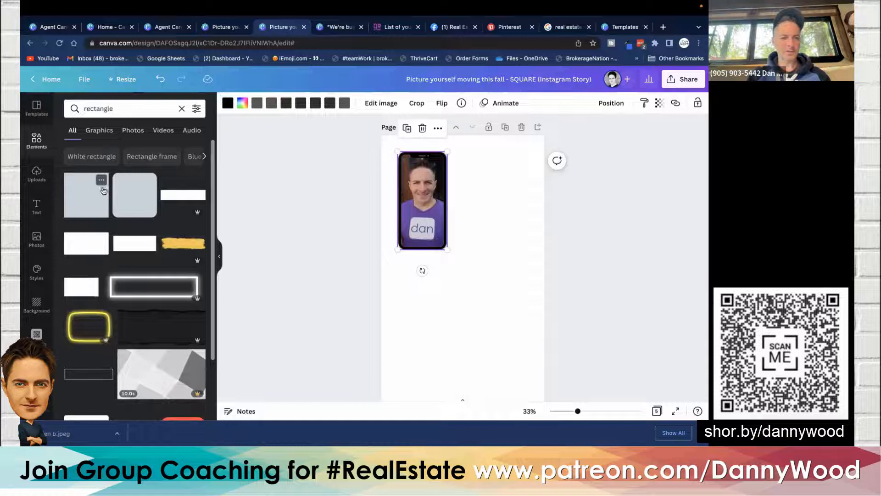
click(89, 200)
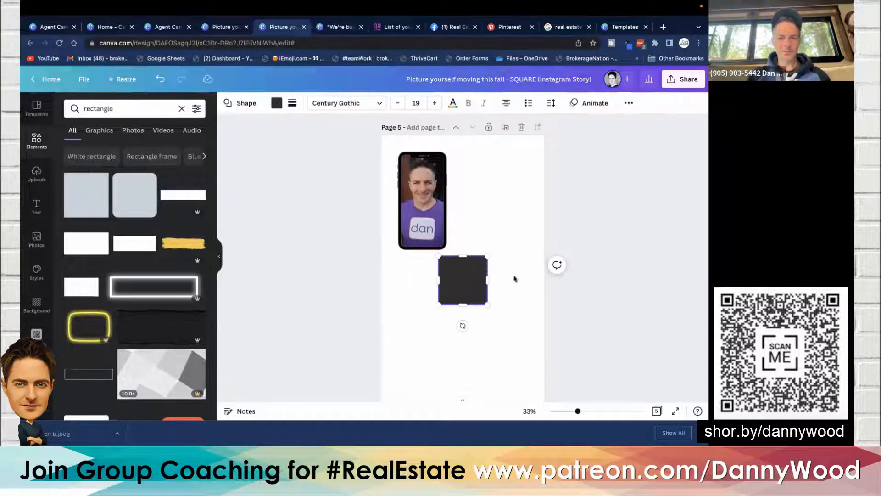
drag(487, 280, 542, 277)
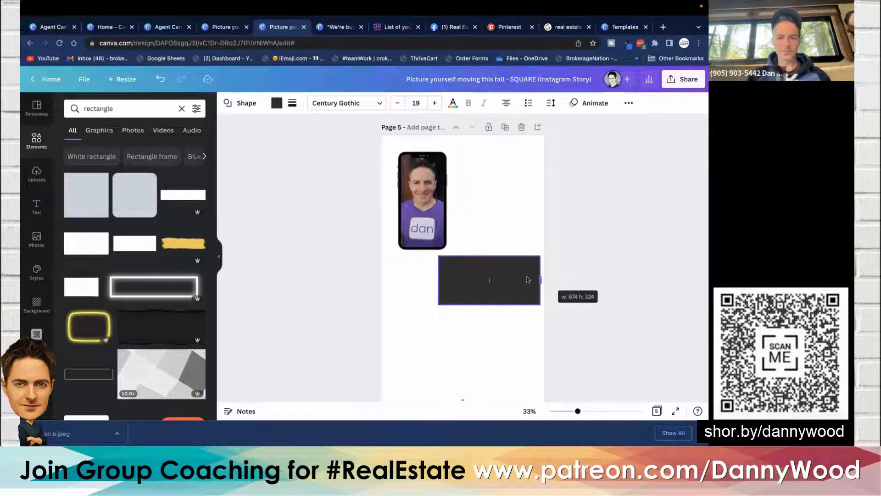
- Move the rectangle beside the phone frame and send it behind the phone
click(549, 218)
click(503, 280)
drag(503, 279, 490, 196)
click(628, 103)
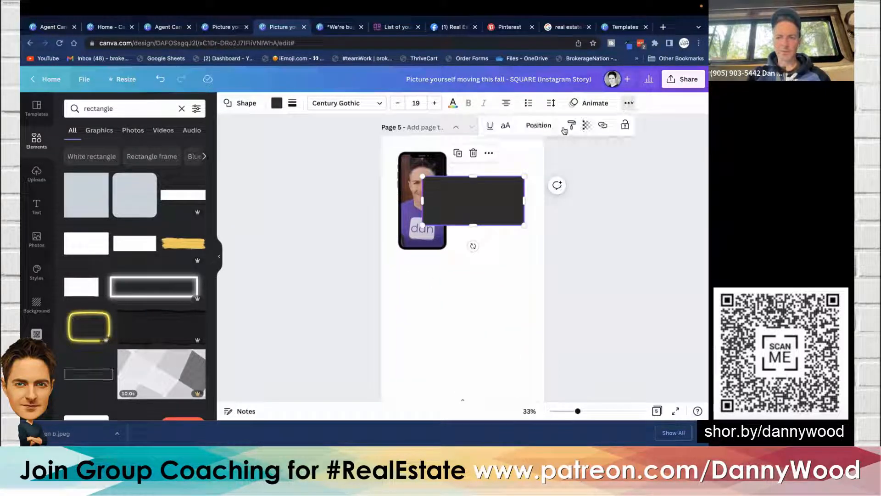
click(538, 125)
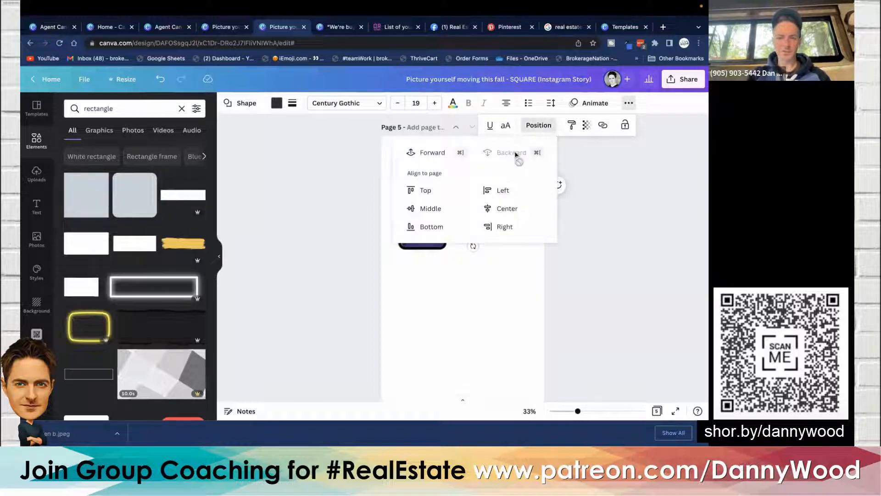
click(341, 183)
click(341, 184)
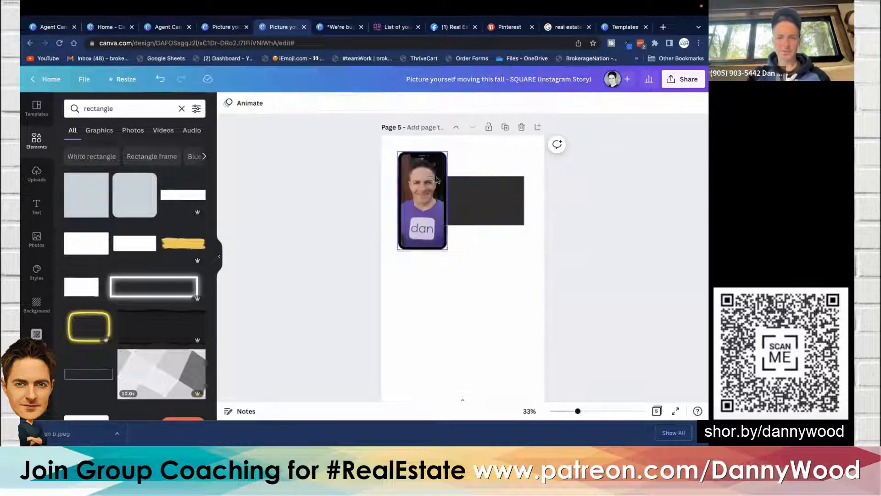
- Recolor the rectangle with the purple #5B3E90 sampled from the photo using the eyedropper
click(495, 198)
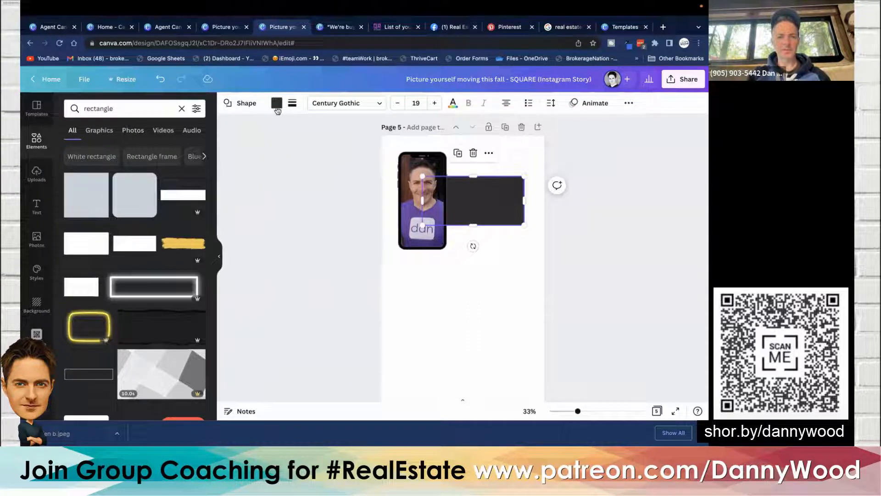
click(277, 104)
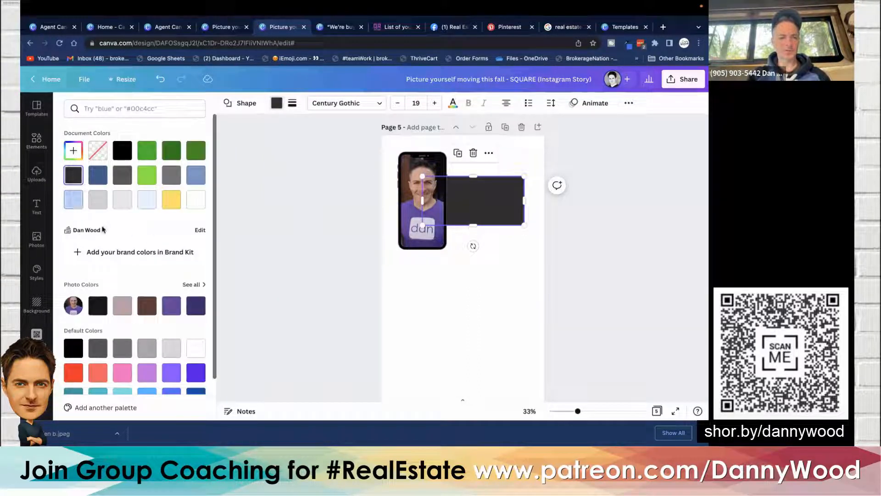
click(74, 149)
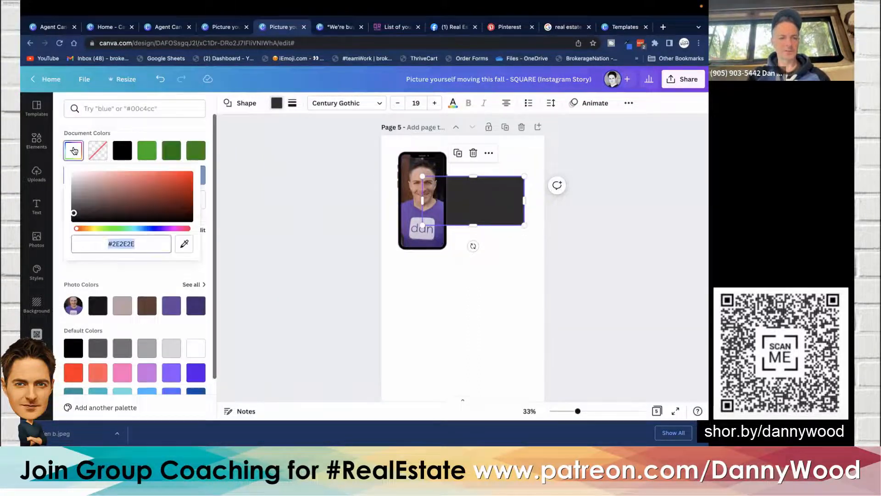
click(184, 244)
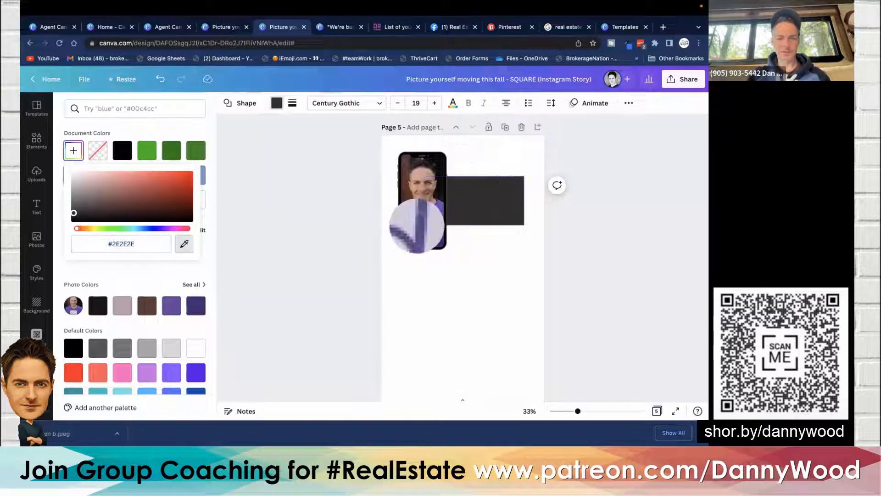
click(427, 217)
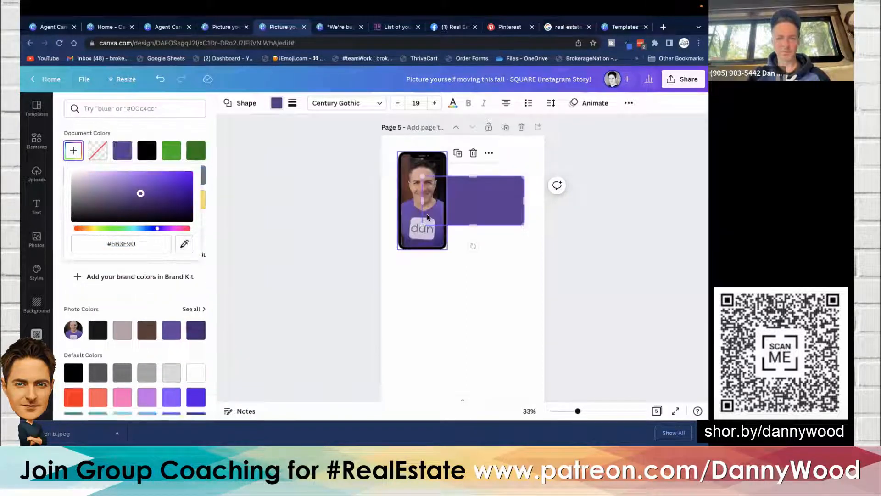
click(322, 195)
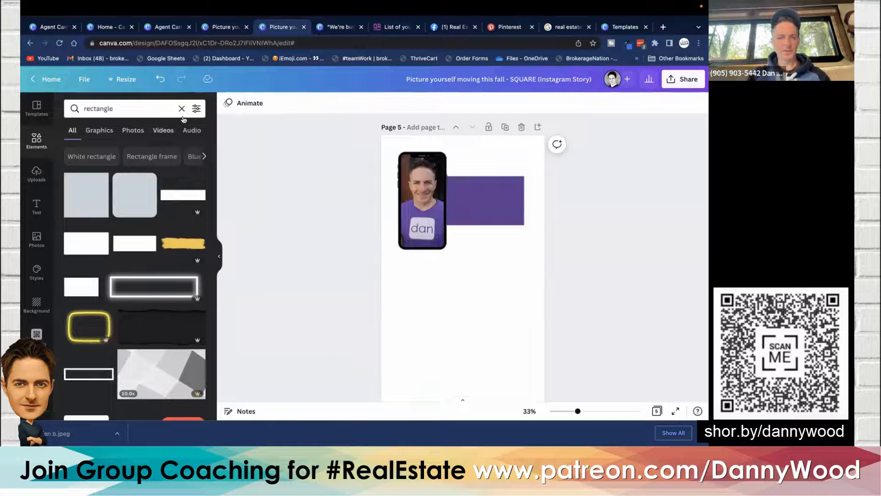
- Reduce the rectangle to a thin bar and fill it with the yellow document color
click(457, 210)
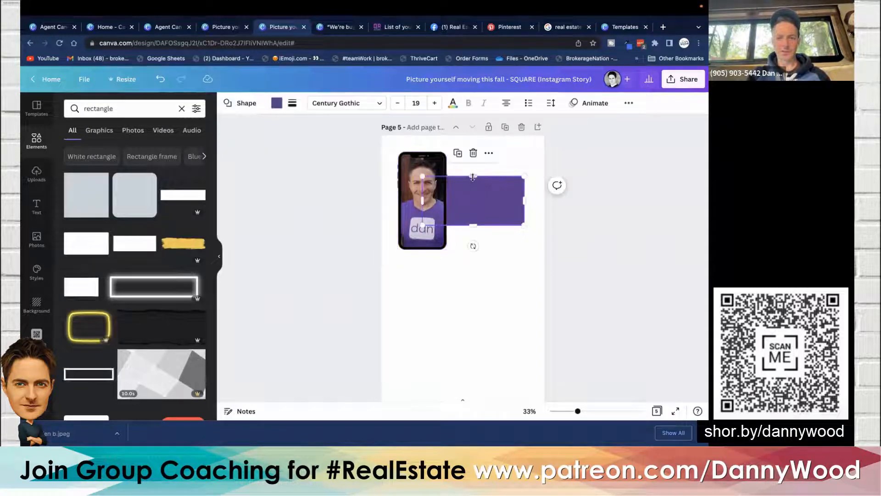
drag(472, 176, 475, 201)
click(276, 103)
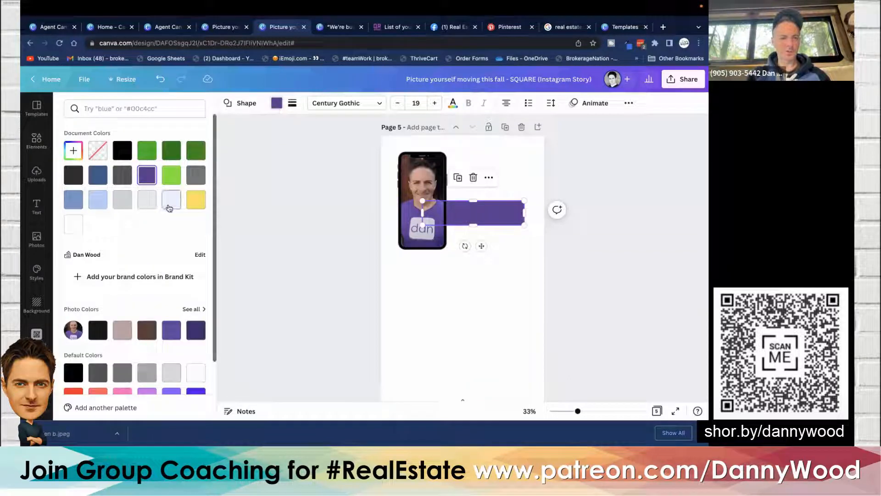
click(196, 202)
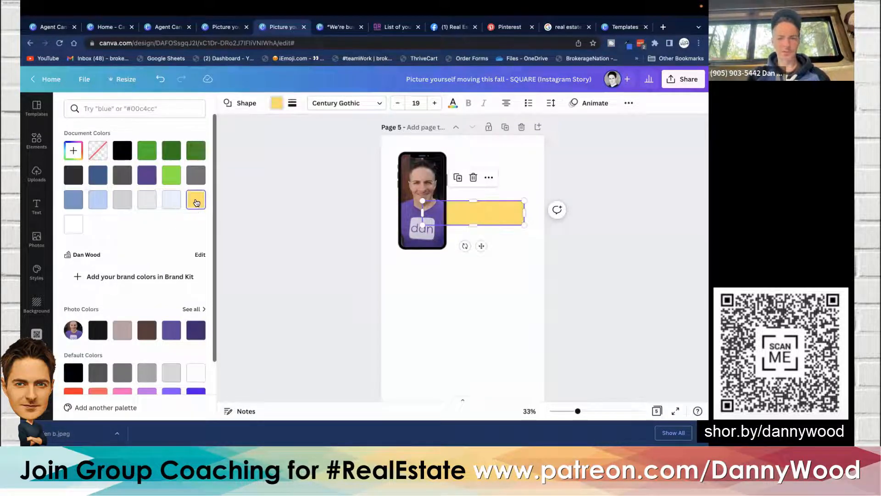
click(303, 186)
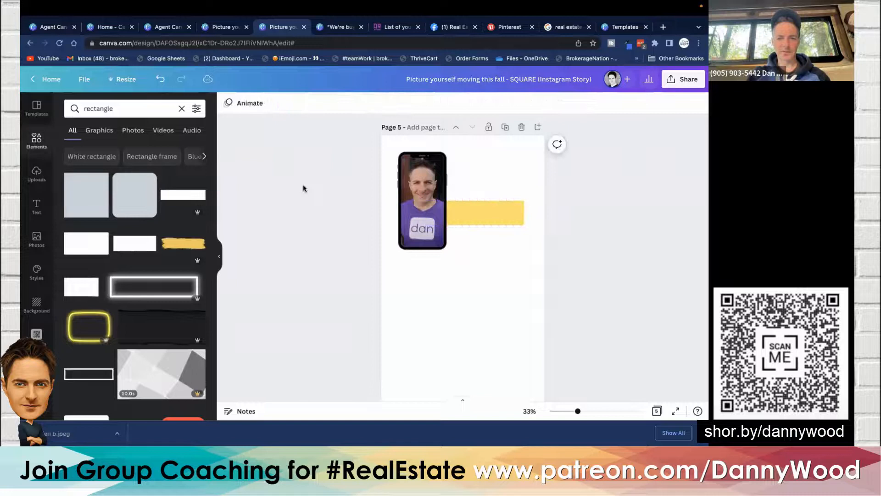
- Move the yellow bar slightly lower so it sits beside the lower half of the phone frame
click(475, 213)
drag(475, 214, 477, 229)
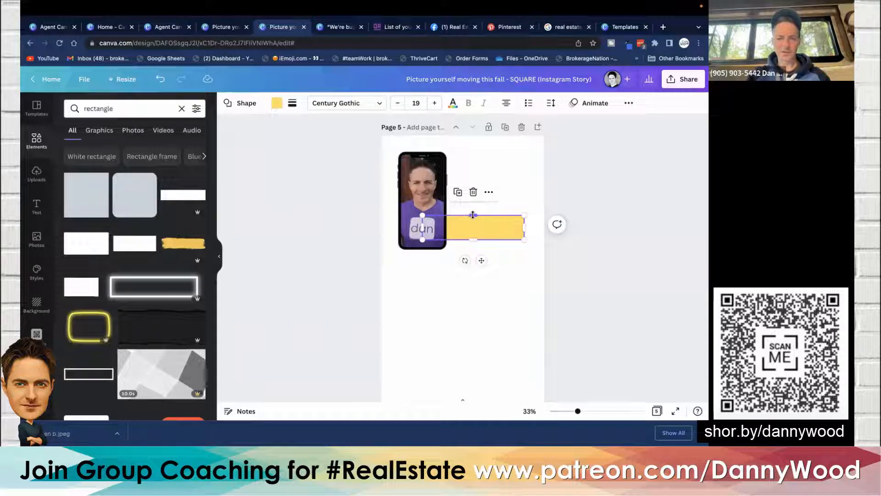
drag(472, 214, 472, 217)
click(236, 187)
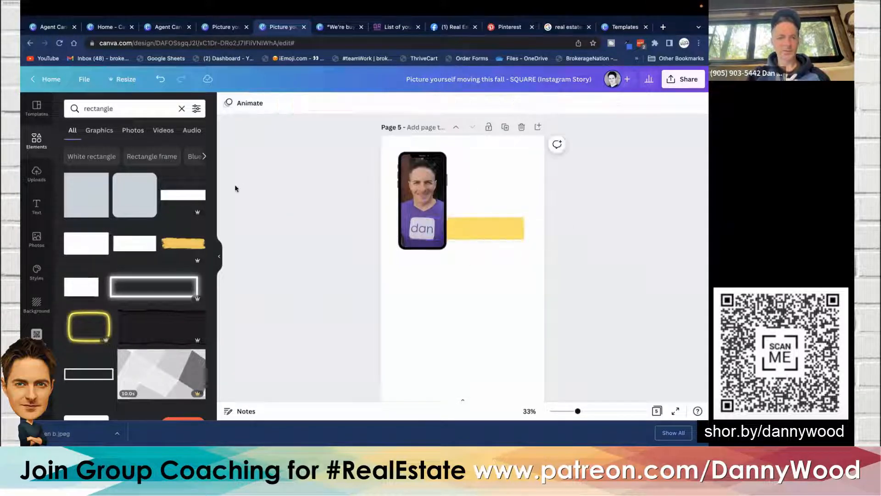
- Add a heading text box reading "Text: SOLD" with a "To:" line followed by the agent's phone number
click(37, 205)
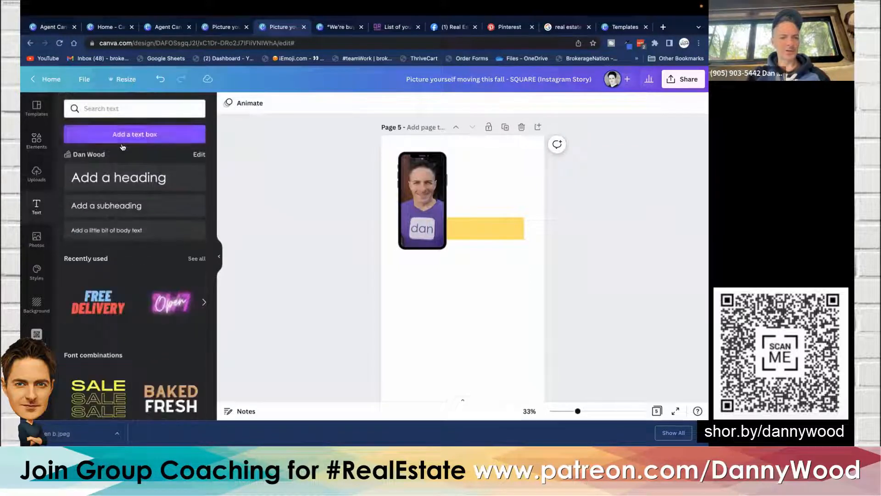
click(124, 178)
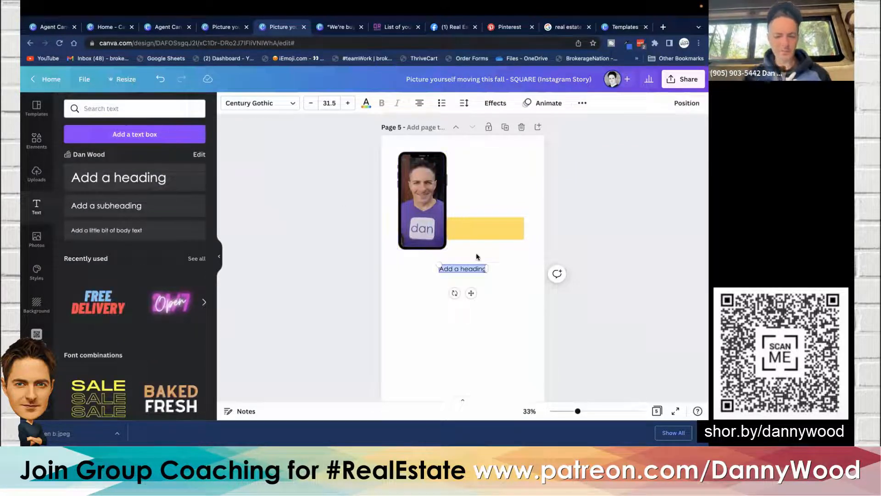
key(BackSpace)
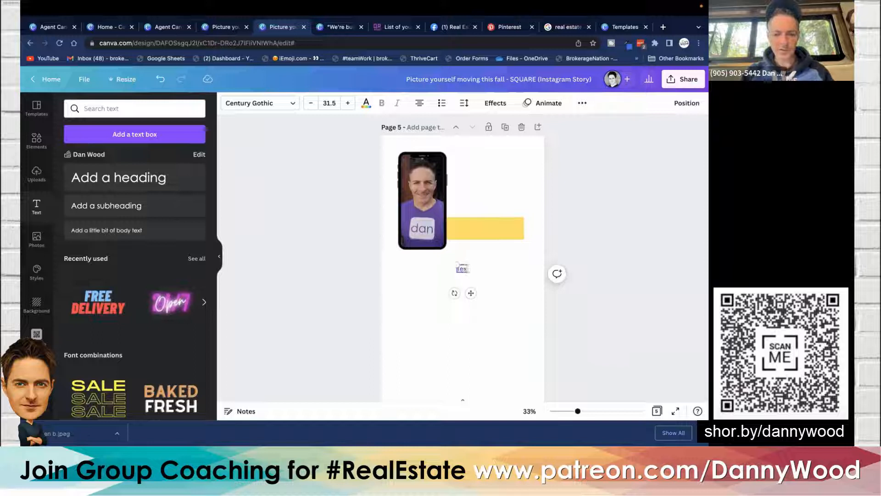
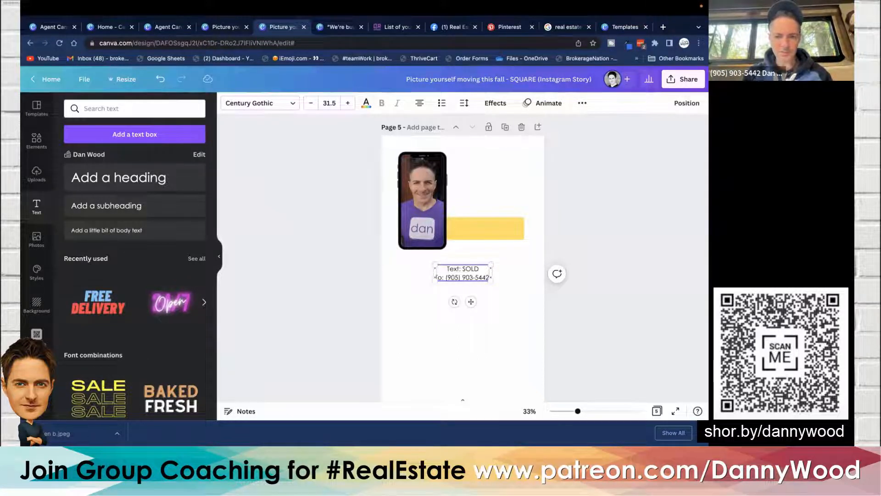
key(ctrl+a)
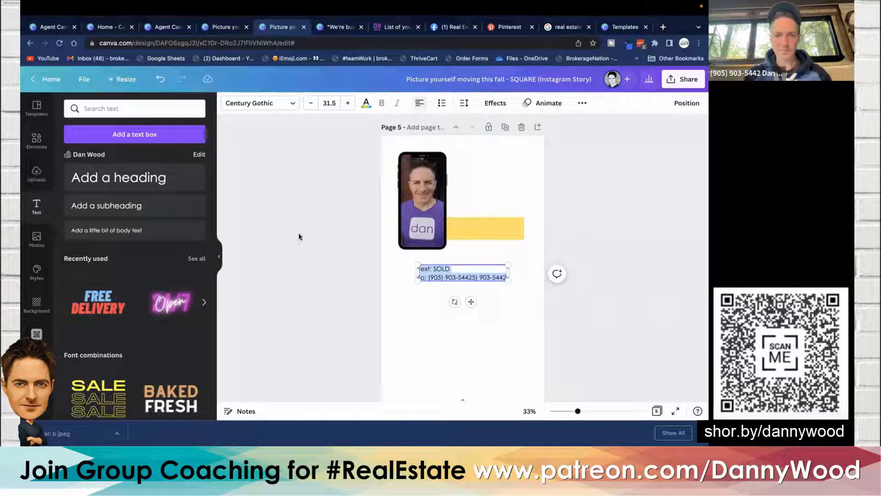
- Move the text onto the yellow bar and reduce its font size to 24.5
click(356, 243)
drag(445, 278, 483, 235)
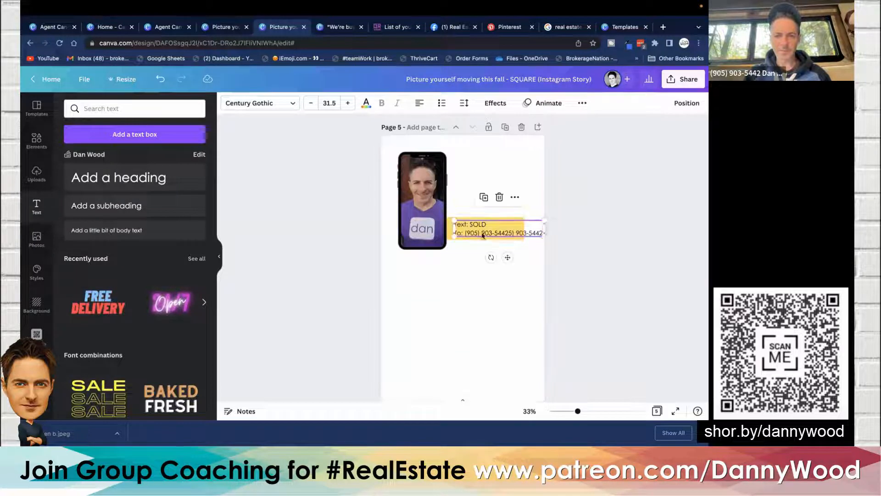
click(308, 102)
click(309, 102)
click(308, 103)
click(308, 103)
click(309, 103)
click(309, 103)
click(309, 104)
click(370, 254)
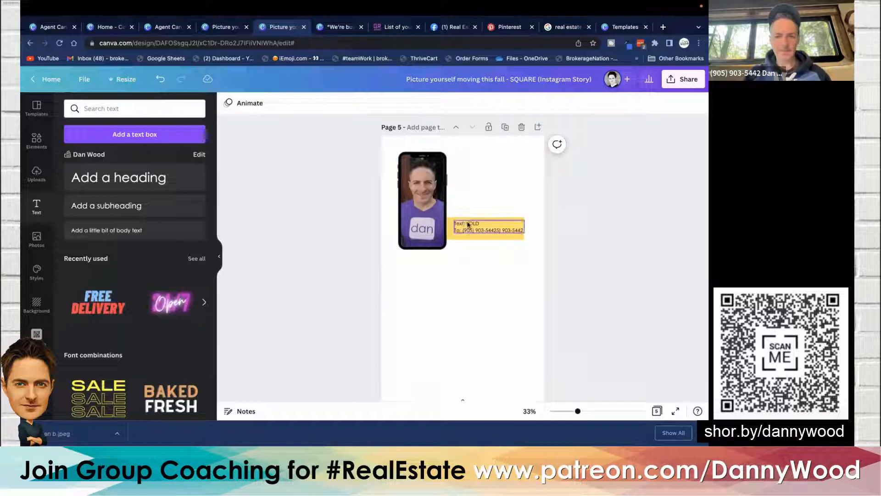
- Remove the duplicated phone number from the text's second line
click(479, 232)
drag(478, 230, 477, 231)
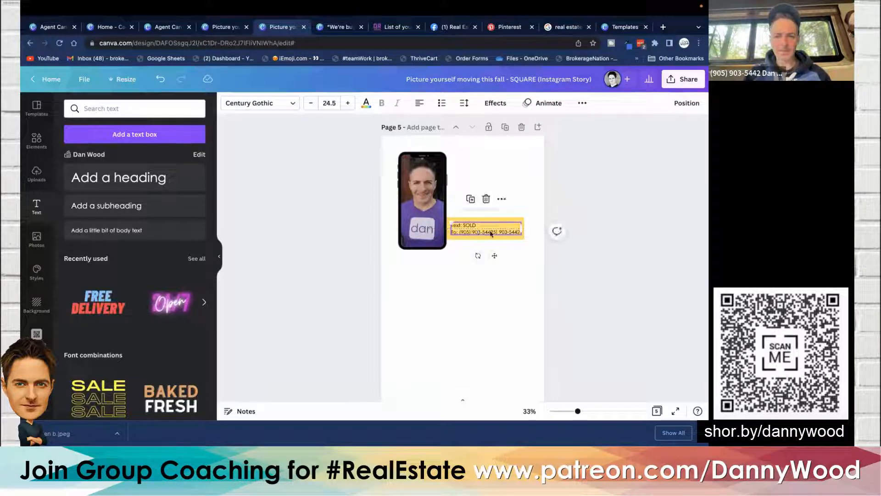
key(BackSpace)
key(BackSpace)
key(BackSpace)
key(BackSpace)
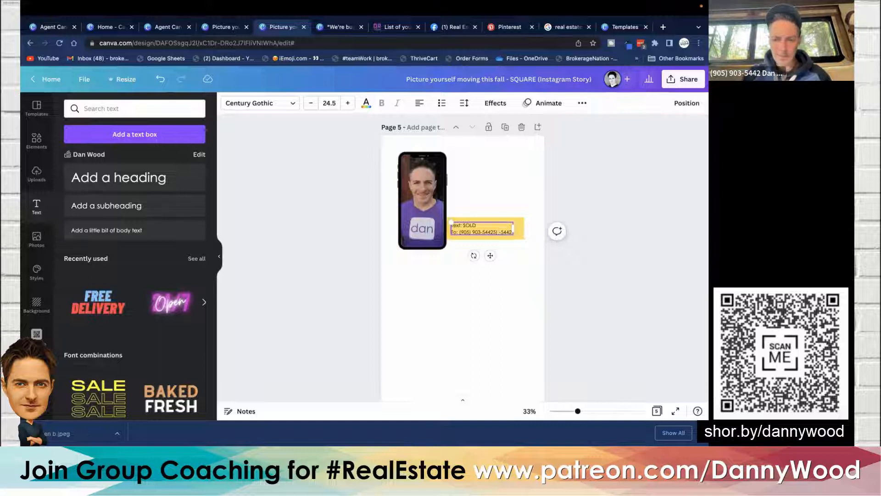
key(Delete)
key(Delete)
key(Delete)
key(Delete)
key(Delete)
key(BackSpace)
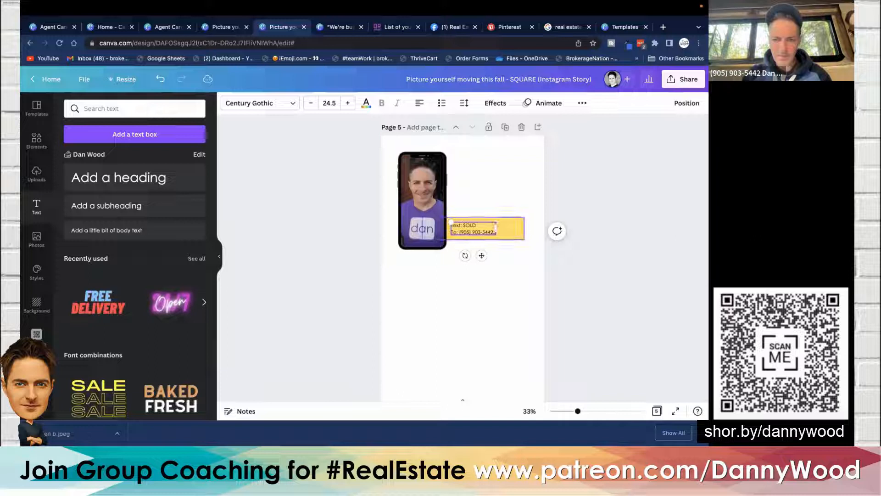
click(357, 181)
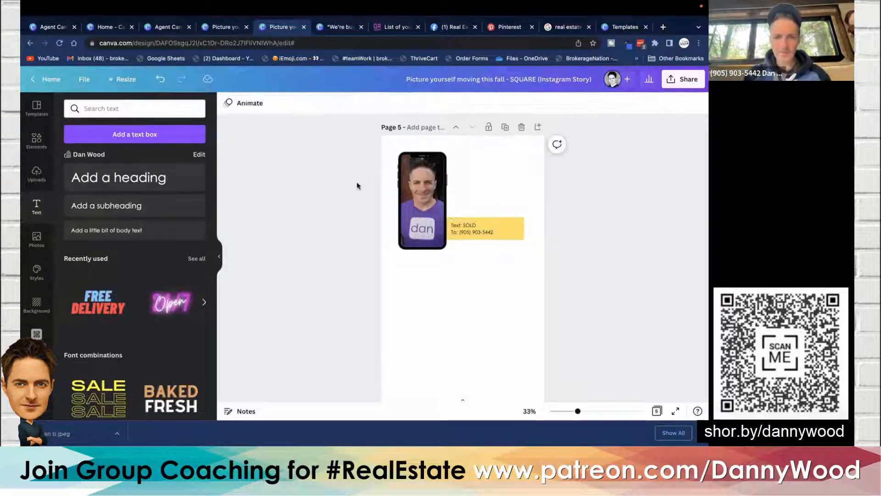
- Increase the text's font size to 29.5 and reposition it on the yellow bar
click(477, 229)
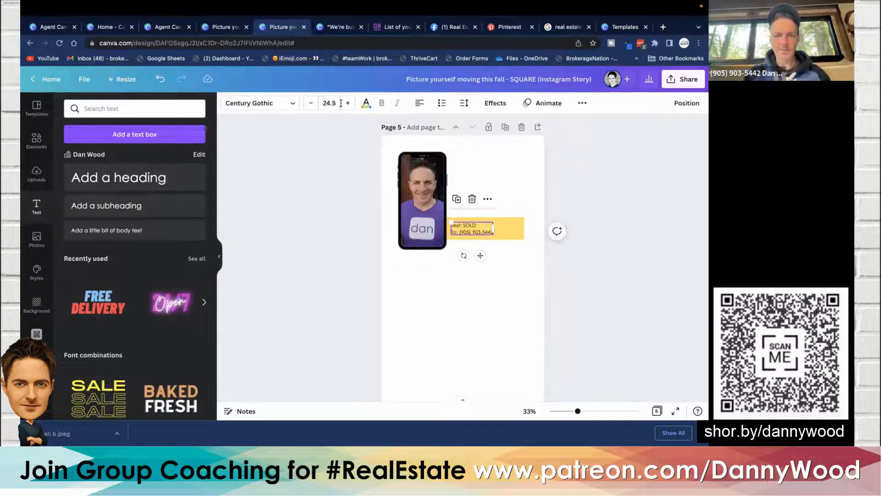
click(347, 103)
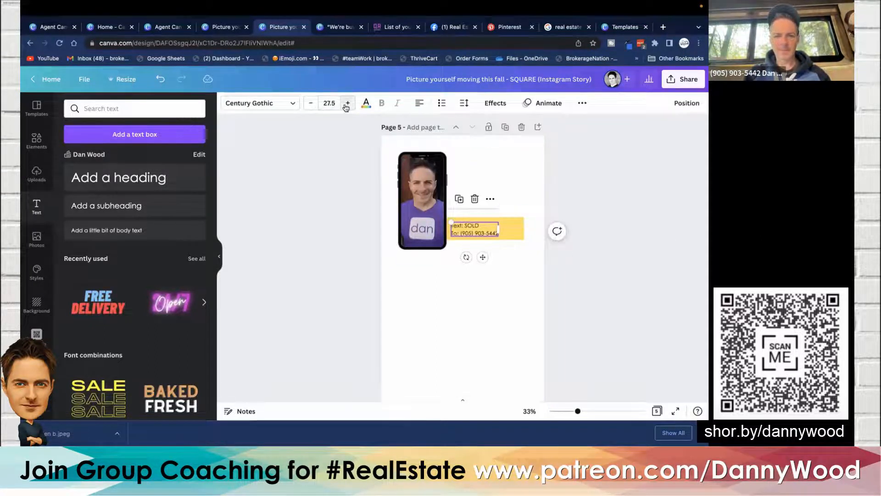
click(340, 208)
click(479, 229)
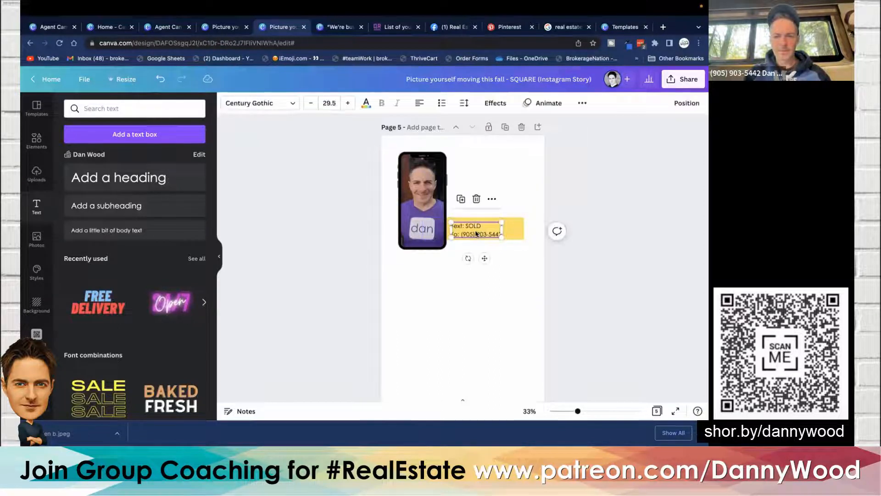
mouse_move(479, 229)
mouse_down()
mouse_move(505, 228)
mouse_move(494, 228)
mouse_up()
click(519, 230)
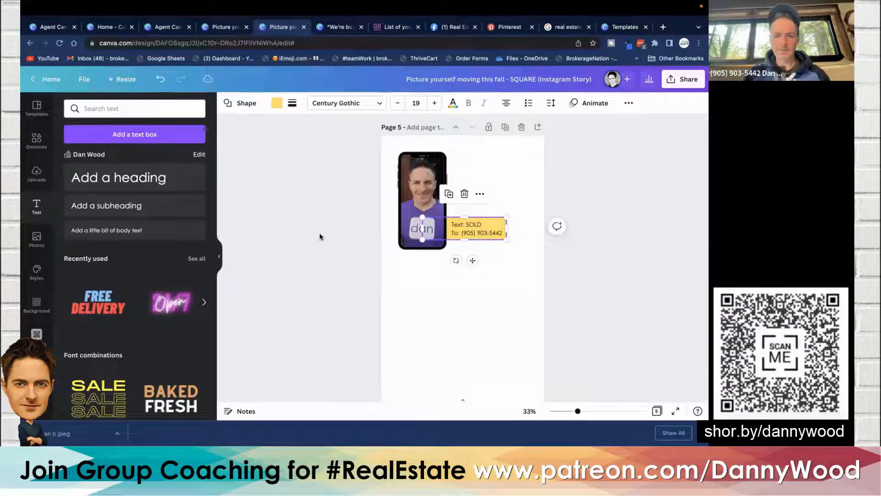
- Group the phone frame, yellow bar and text, enlarge the group and move it lower on the page
click(320, 235)
drag(320, 235, 475, 158)
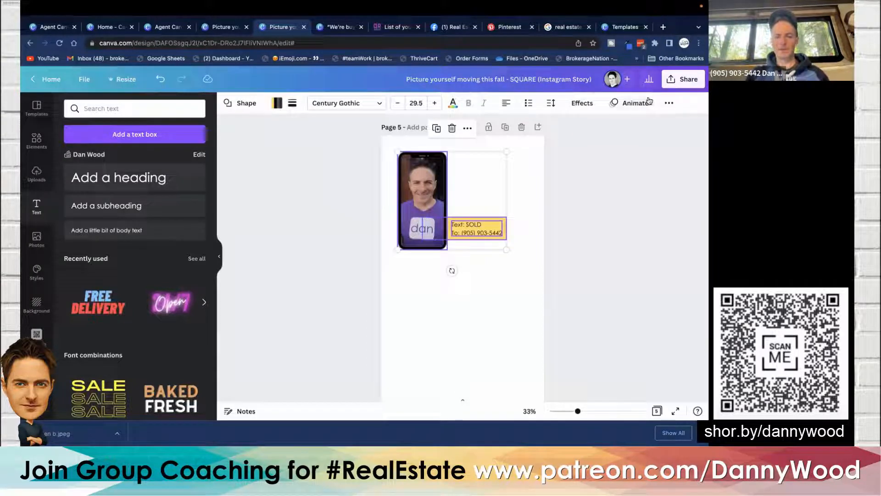
click(668, 103)
click(563, 126)
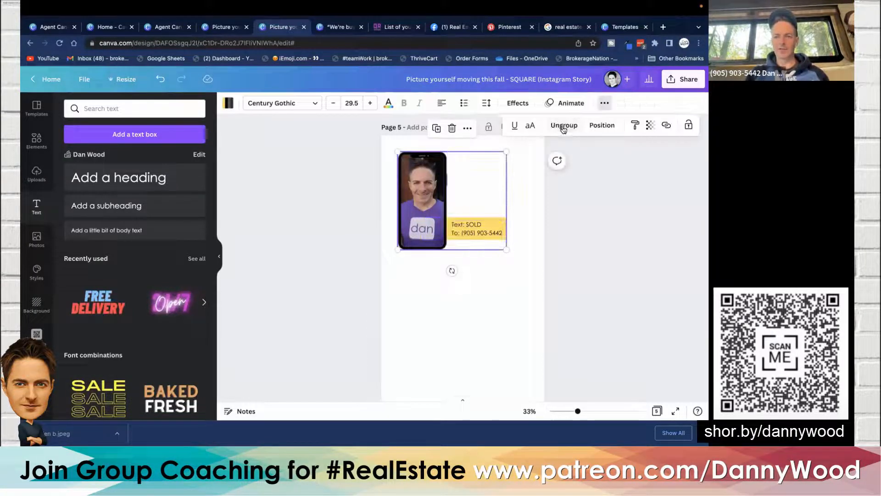
drag(504, 151, 533, 130)
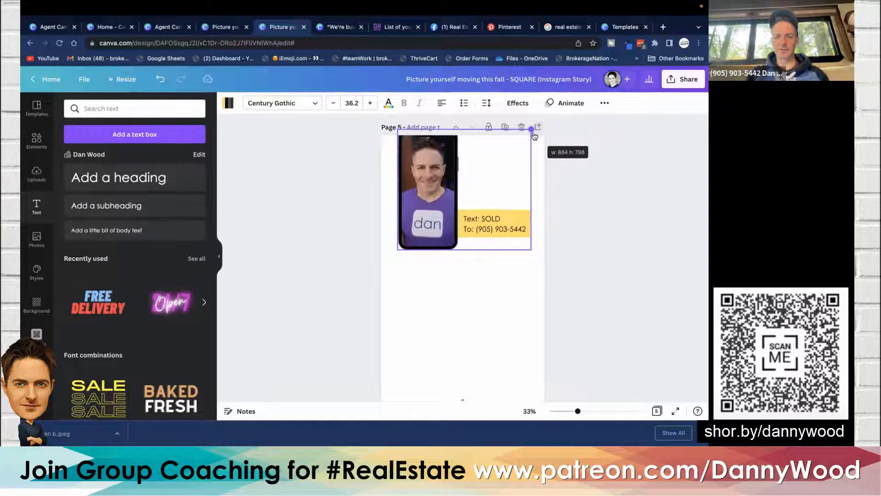
click(353, 238)
drag(422, 205, 334, 229)
click(334, 229)
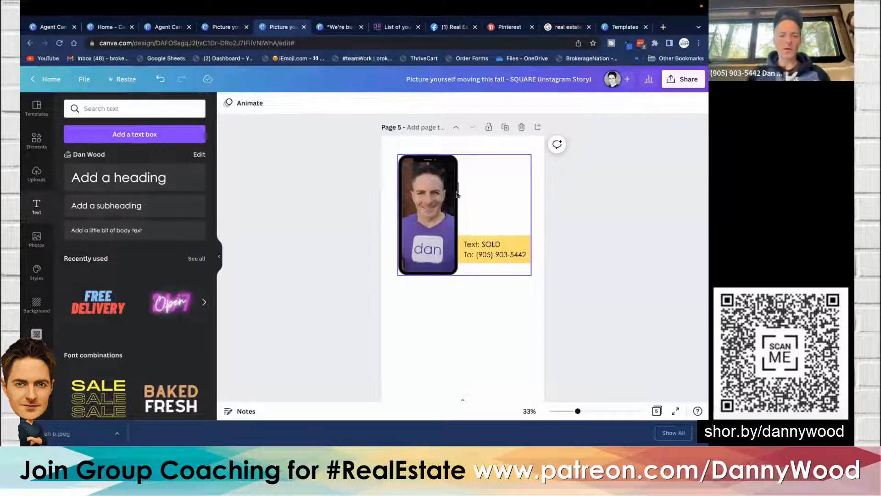
- Delete the phone frame and the yellow bar with its text to clear the page
click(444, 200)
key(Delete)
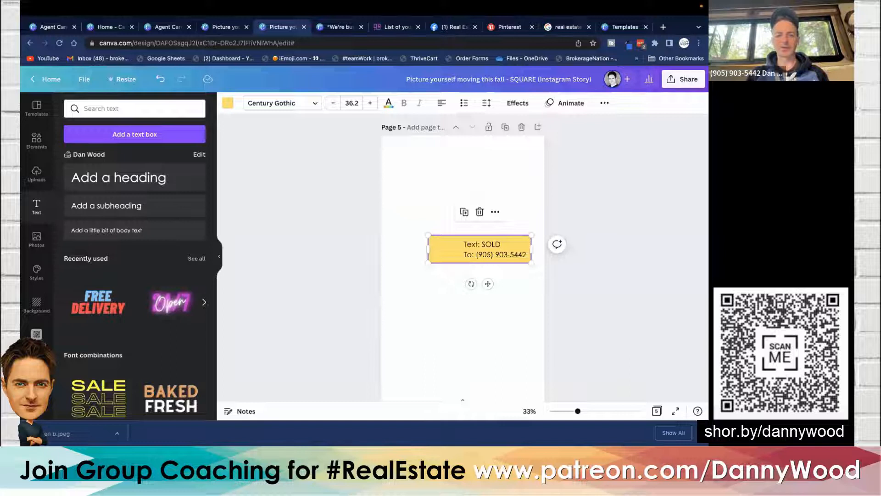
key(Delete)
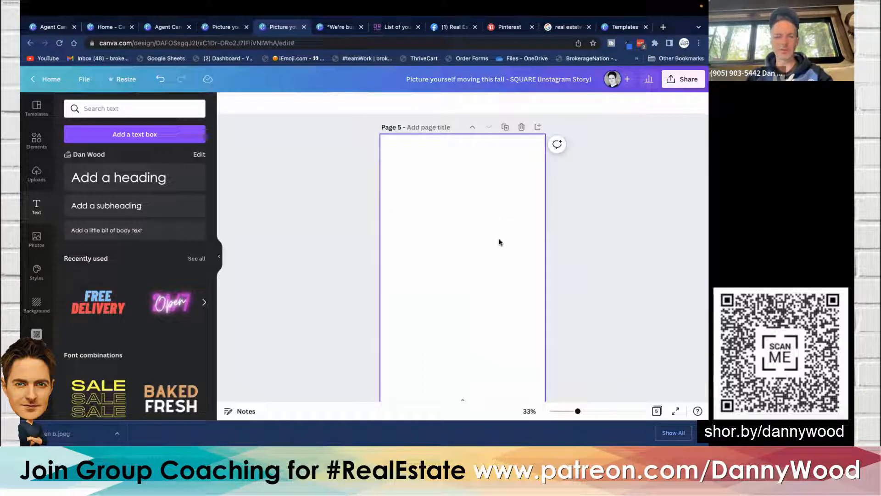
- Search the elements for poloroid frame and add a white polaroid frame to the page
click(36, 140)
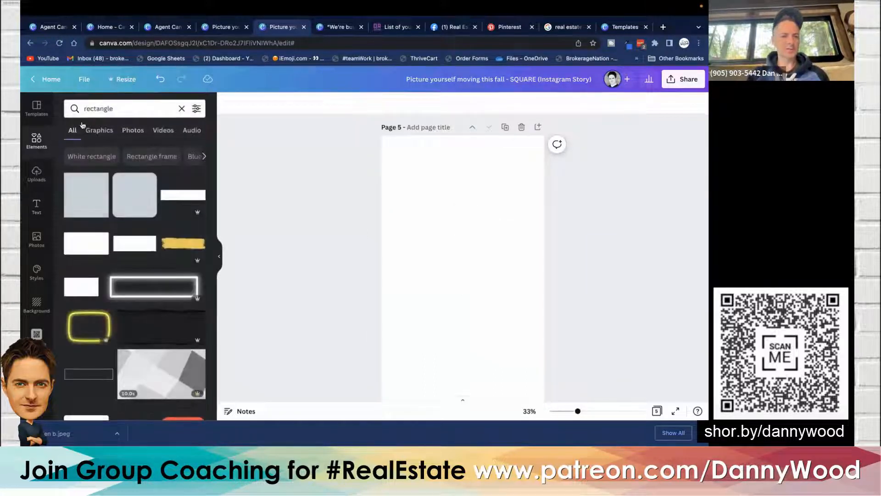
double_click(100, 109)
text(p)
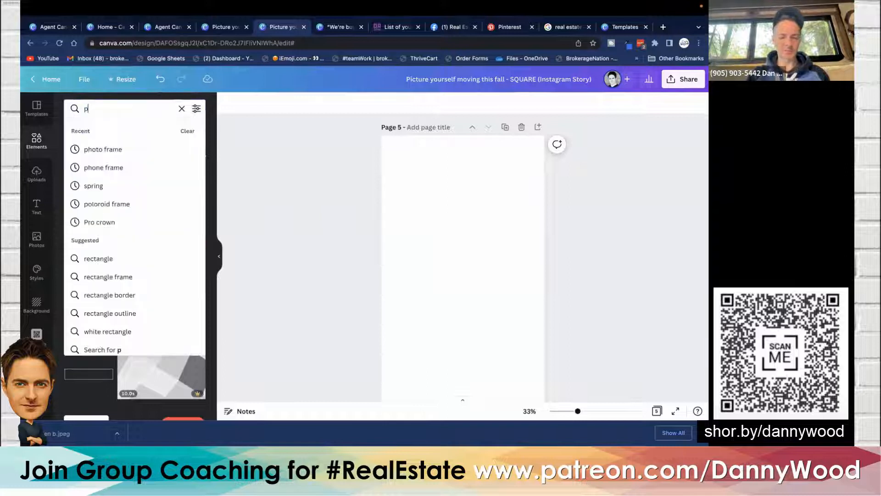
text(olo)
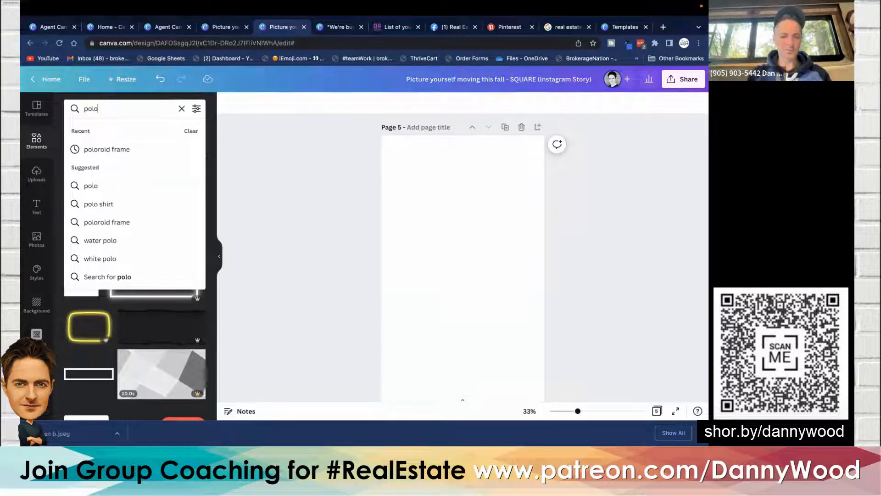
click(99, 150)
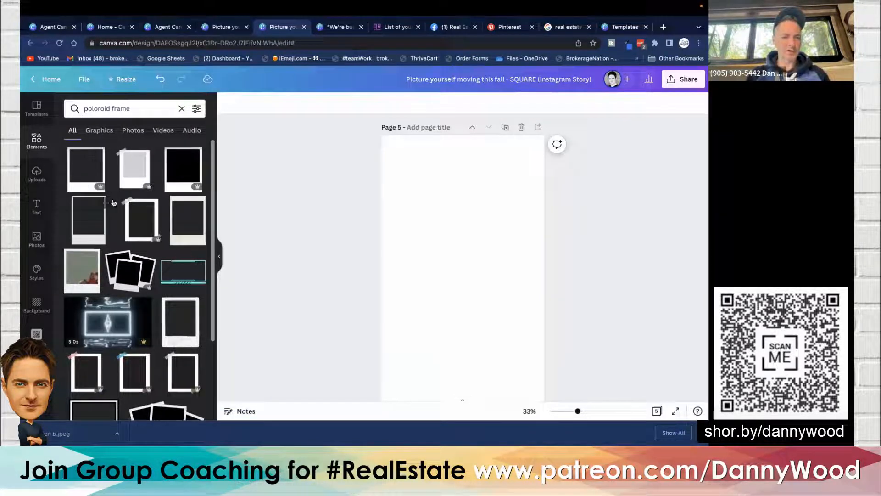
click(128, 160)
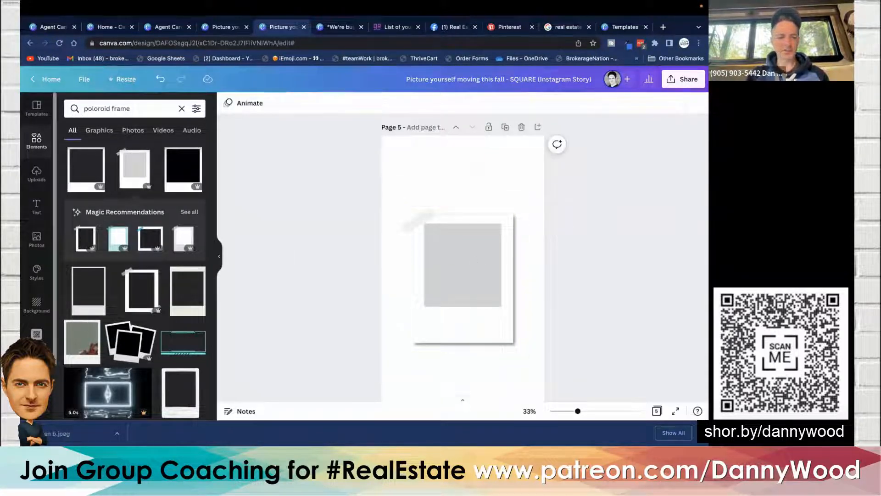
- Try placing the agent photo from the brand kit into the polaroid frame, shrinking it, then delete it
scroll(37, 275, down, 2)
click(37, 371)
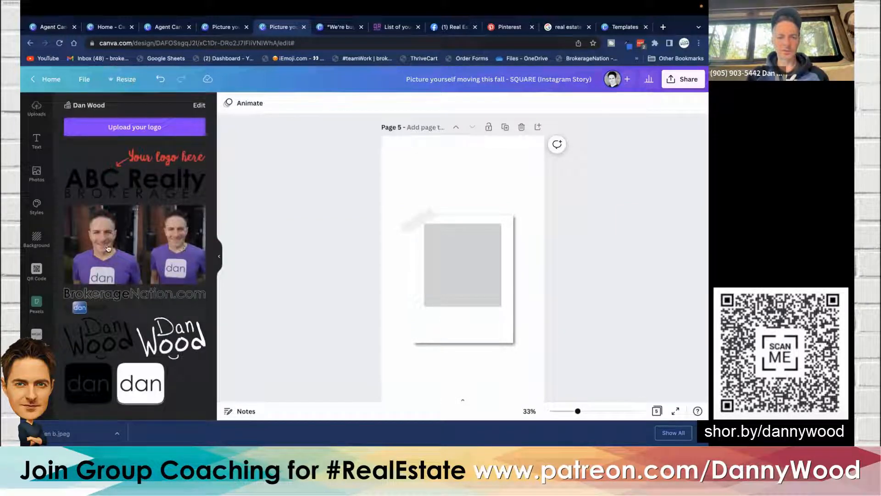
drag(107, 248, 482, 245)
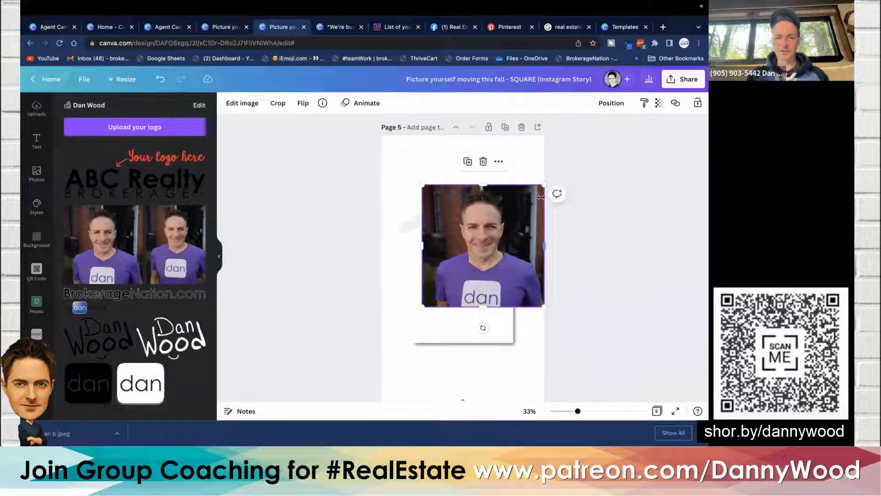
drag(544, 187, 488, 232)
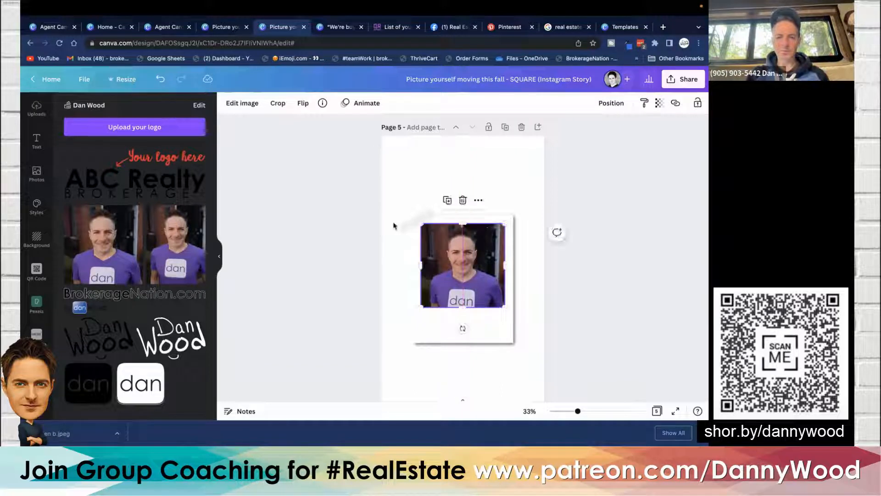
click(342, 239)
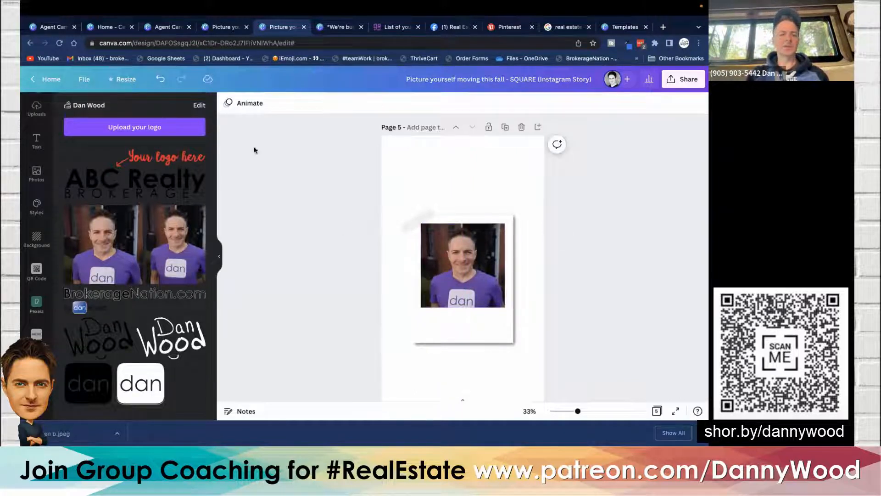
click(432, 267)
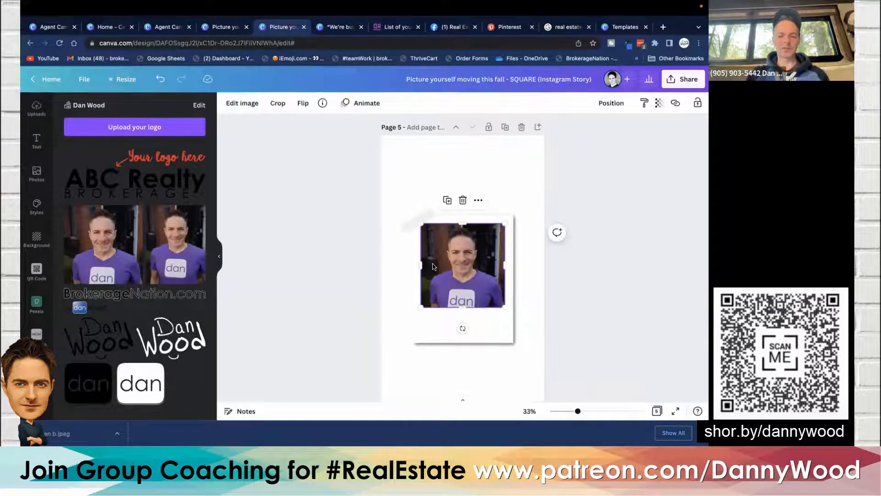
key(Delete)
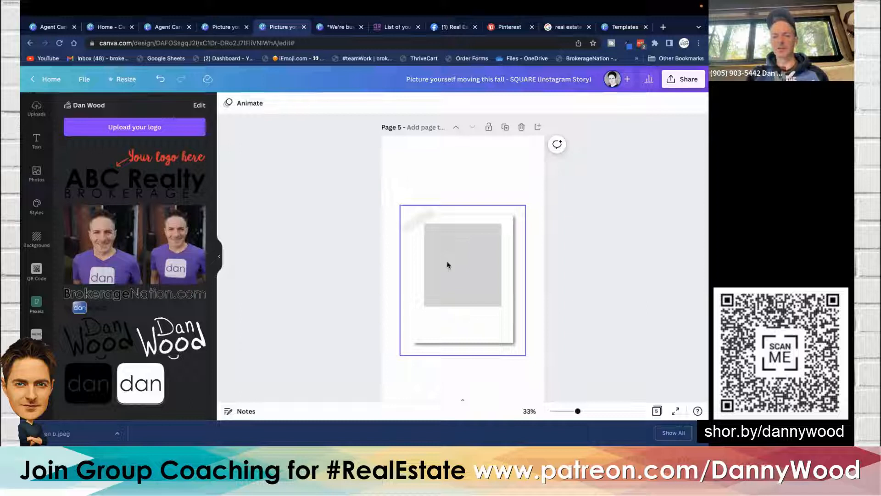
- Browse the Frames collection and add a square photo frame, fitting it into the polaroid's photo window
scroll(42, 152, up, 2)
click(37, 140)
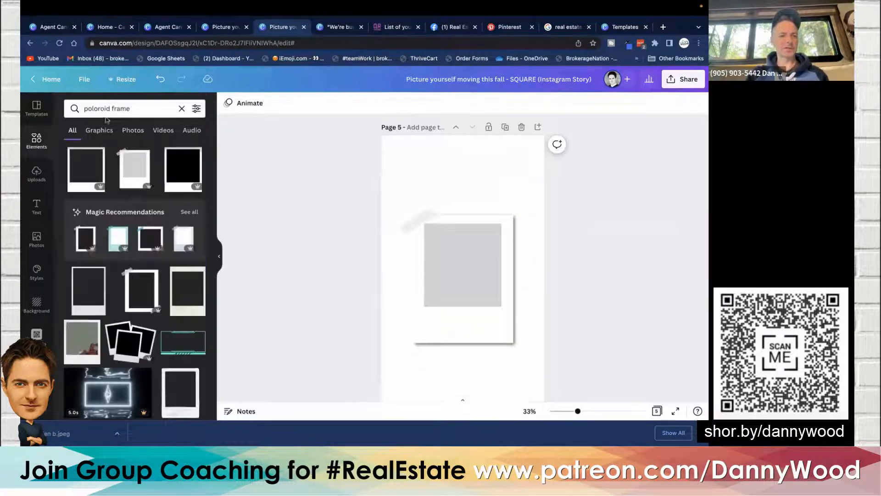
click(181, 108)
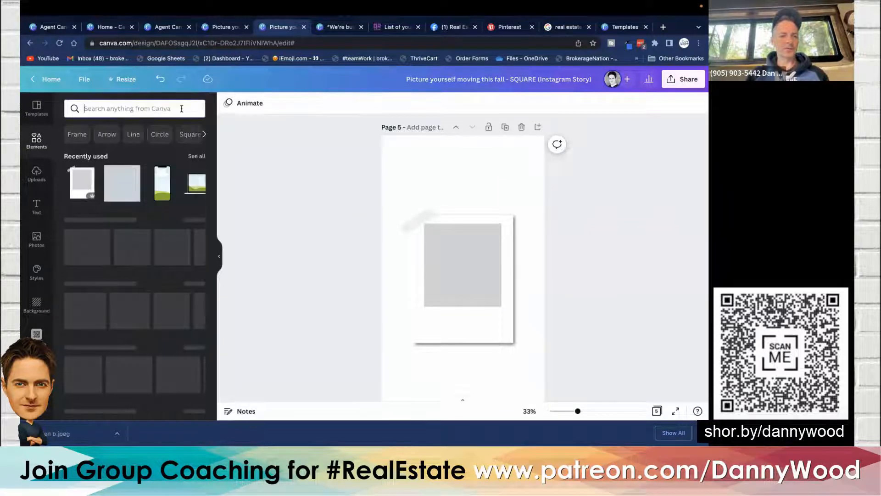
scroll(123, 199, down, 6)
scroll(138, 211, down, 5)
click(196, 249)
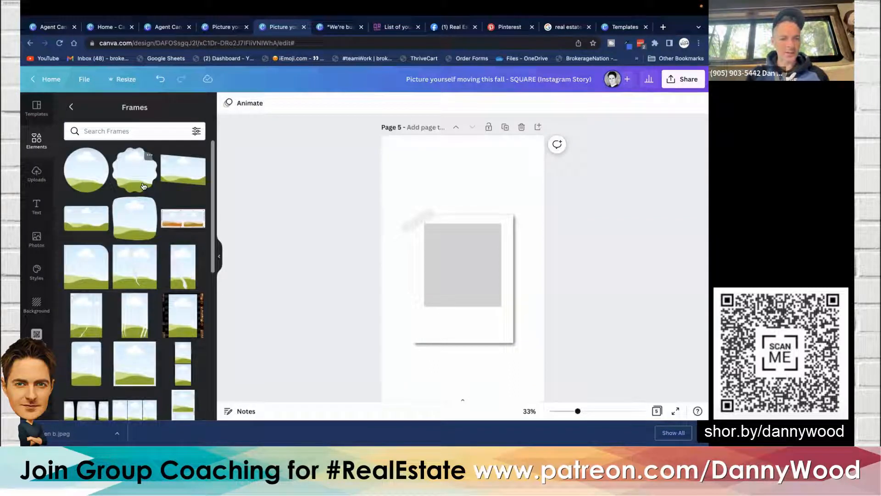
scroll(144, 186, down, 3)
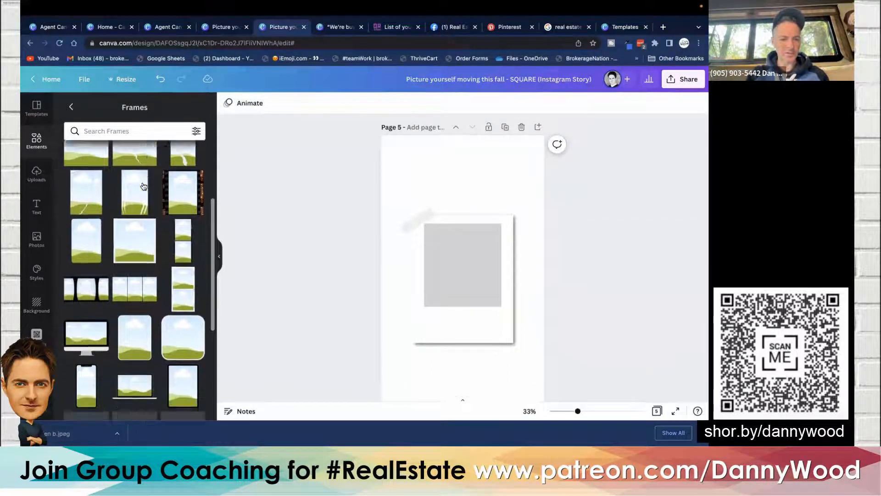
scroll(143, 185, down, 3)
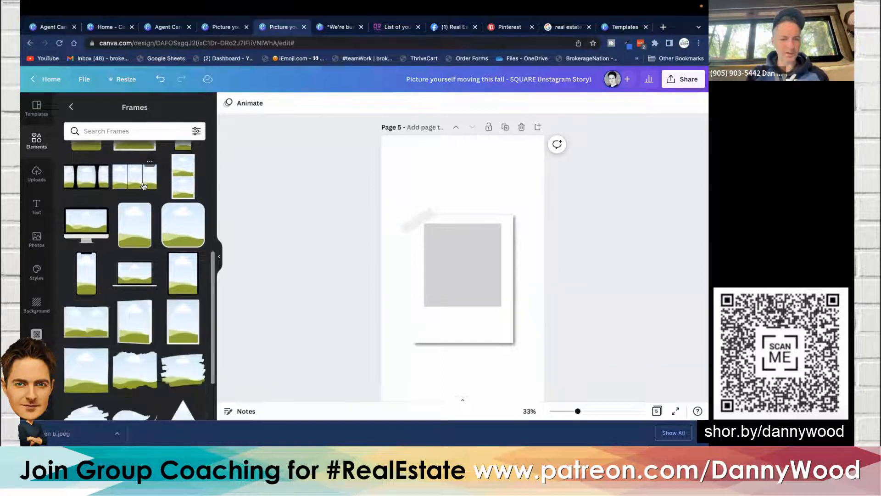
scroll(144, 185, down, 3)
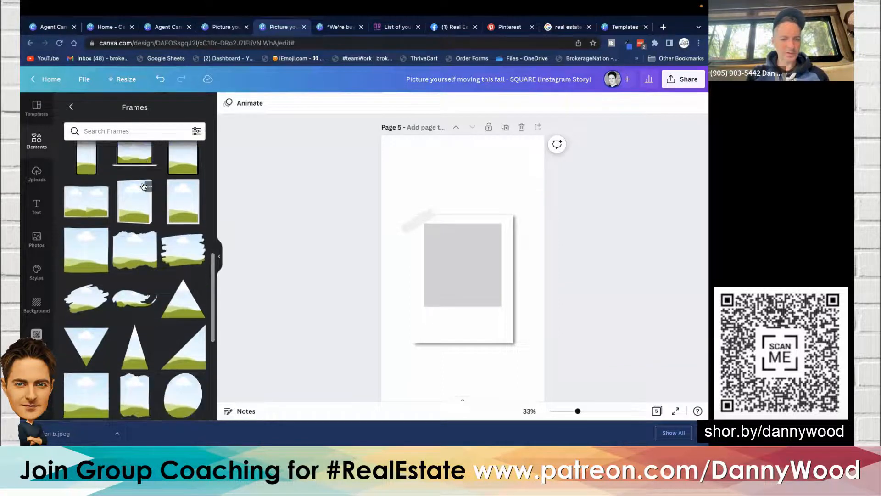
scroll(144, 186, down, 3)
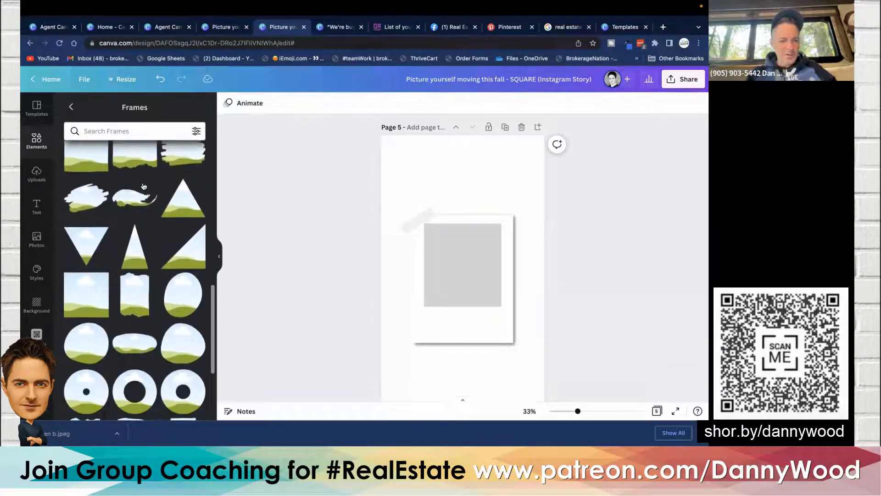
click(94, 288)
drag(451, 282, 445, 270)
- Select the square frame together with the polaroid frame and group them
click(437, 320)
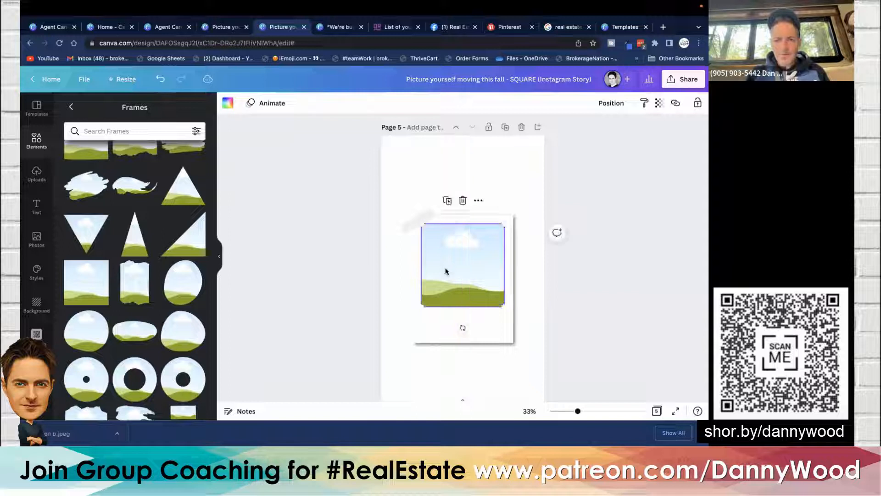
shift+click(436, 329)
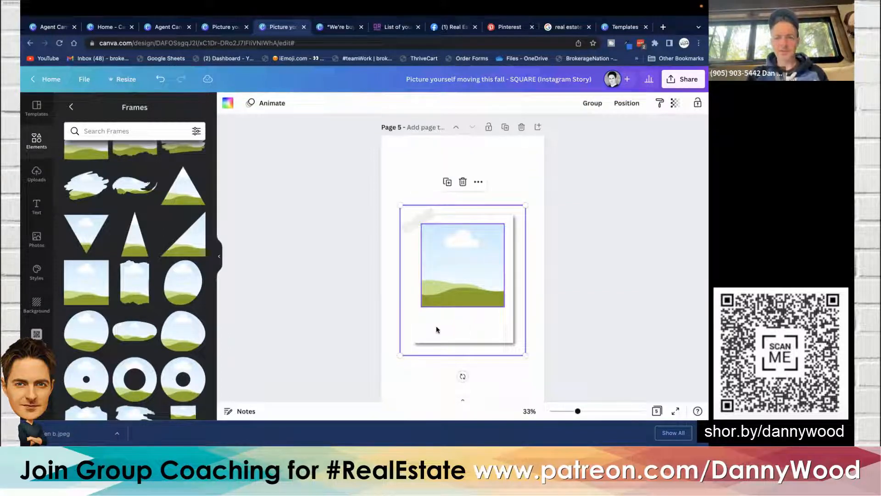
click(593, 105)
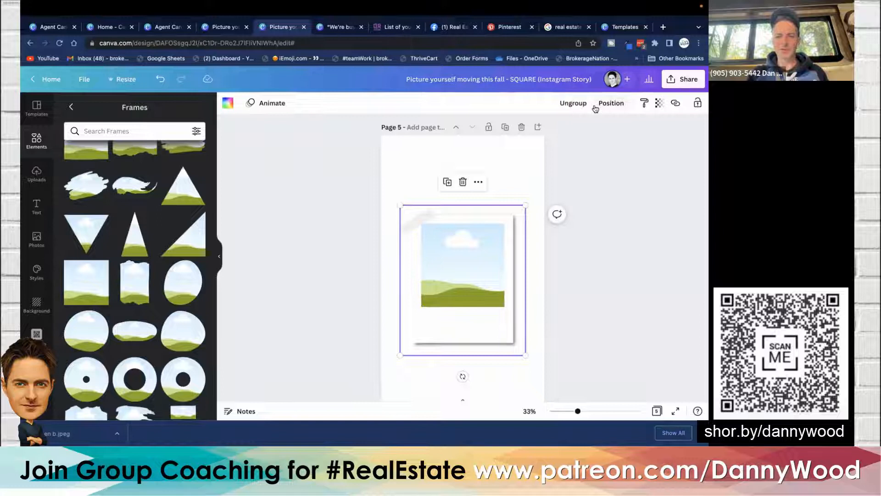
click(297, 242)
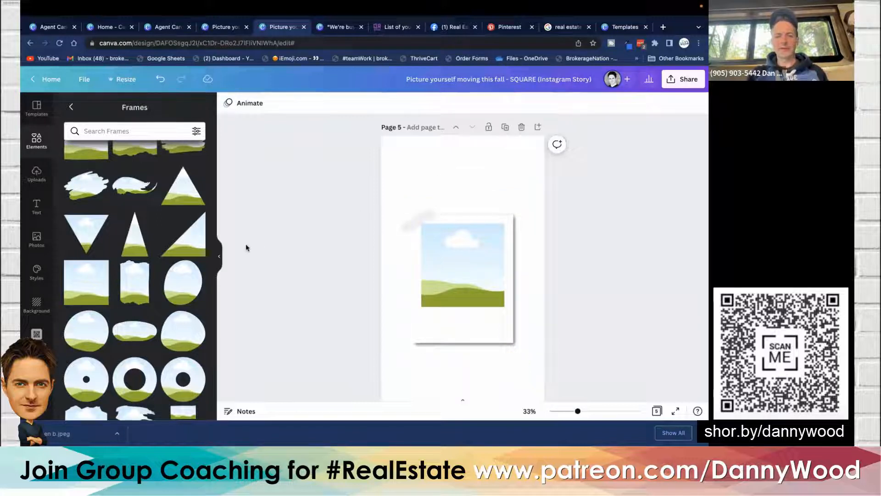
- Drop the agent photo from the brand kit into the square frame inside the polaroid
scroll(37, 334, down, 2)
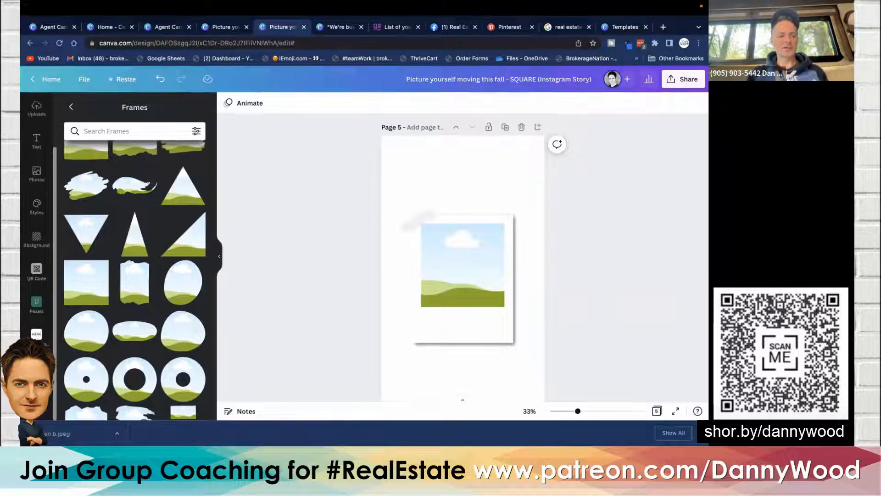
click(36, 334)
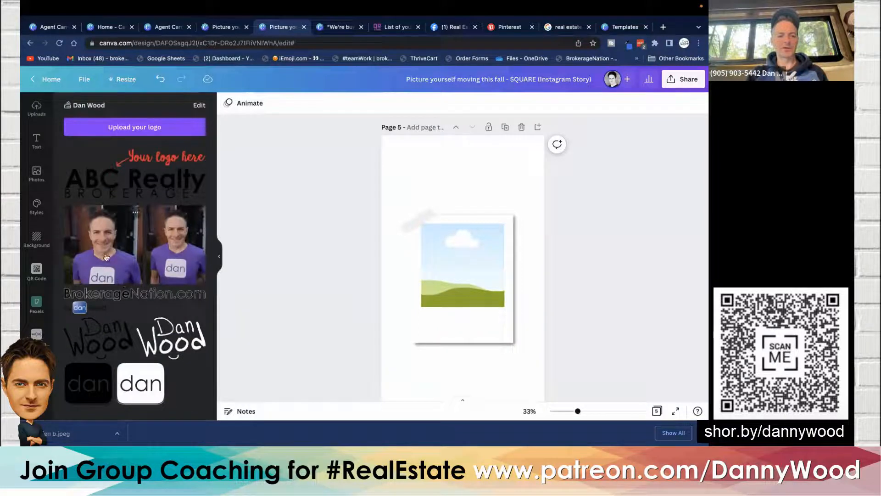
drag(102, 252, 456, 250)
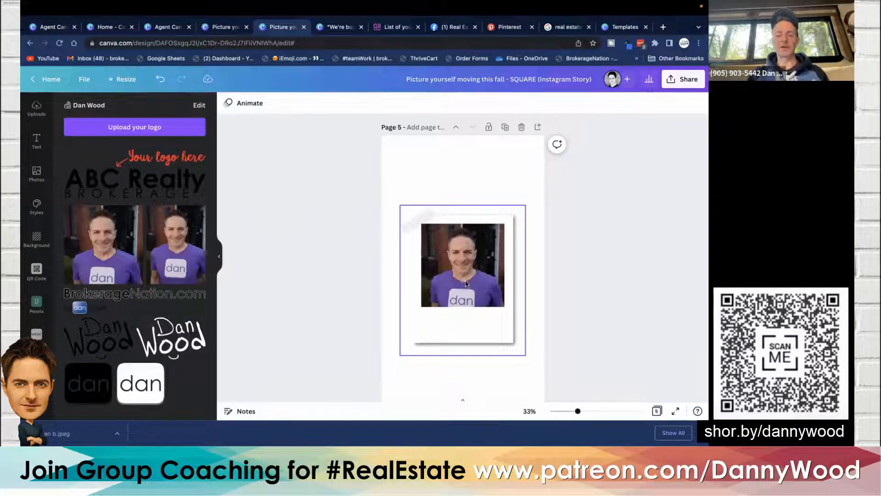
click(434, 257)
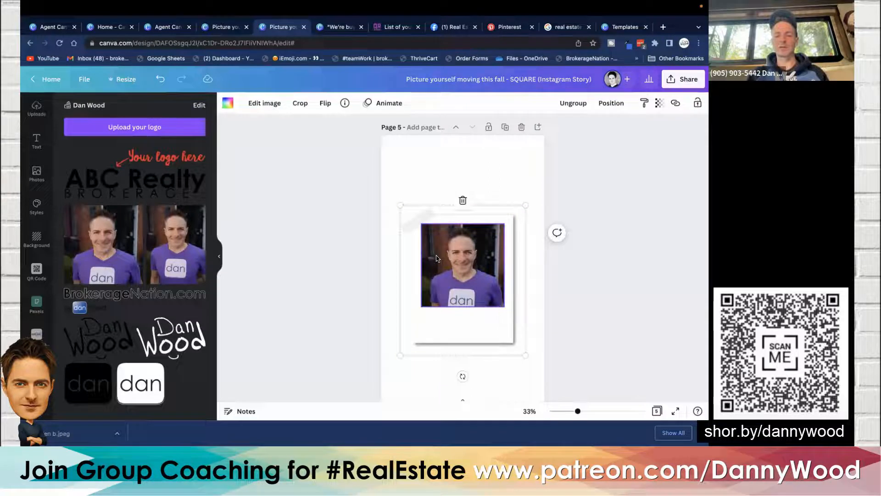
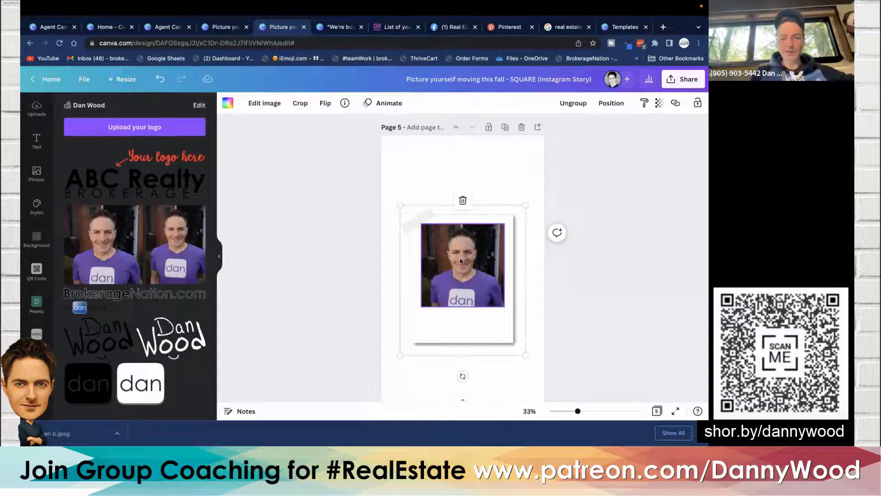
key(Delete)
key(Delete)
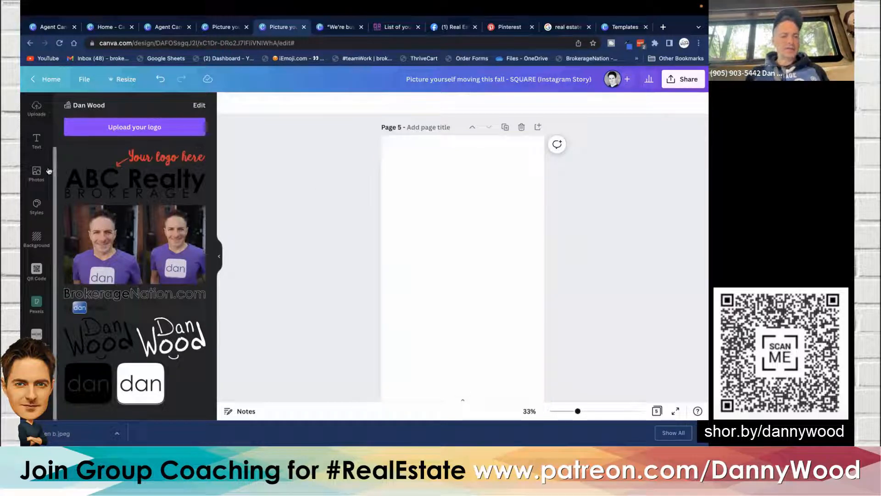
scroll(29, 150, up, 2)
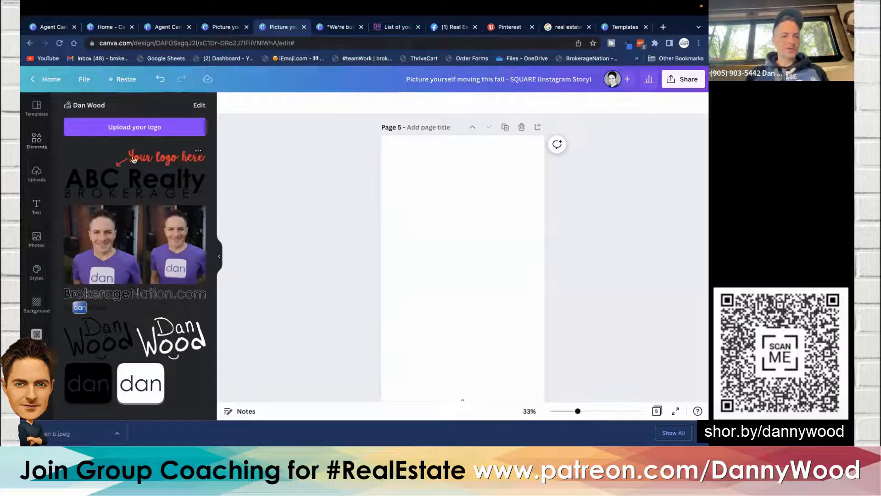
click(103, 334)
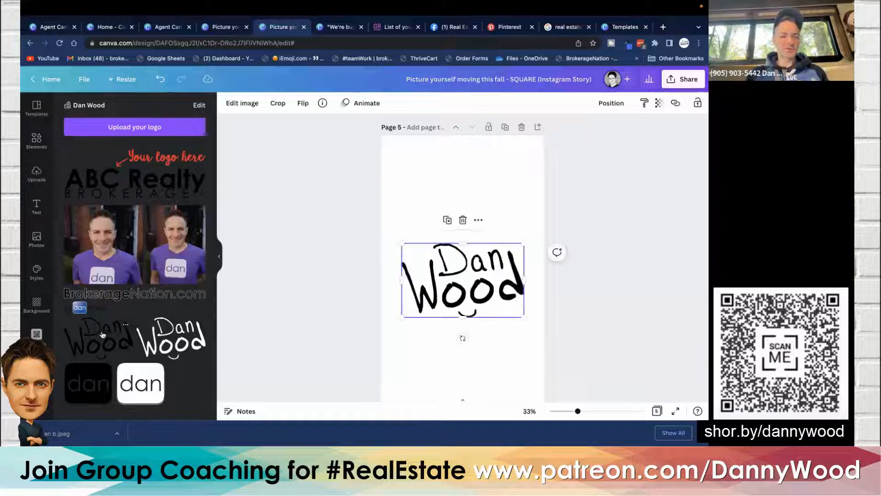
drag(524, 317, 480, 290)
mouse_move(427, 265)
mouse_down()
mouse_move(452, 181)
mouse_move(431, 175)
mouse_up()
click(232, 210)
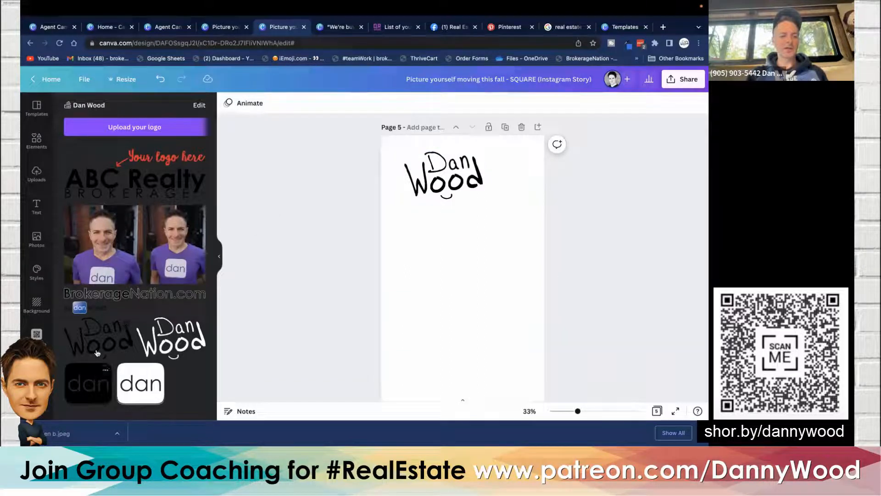
- Add the BrokerageNation.com logo and the agent photo from the brand kit, shrinking the photo near the page's bottom
click(92, 300)
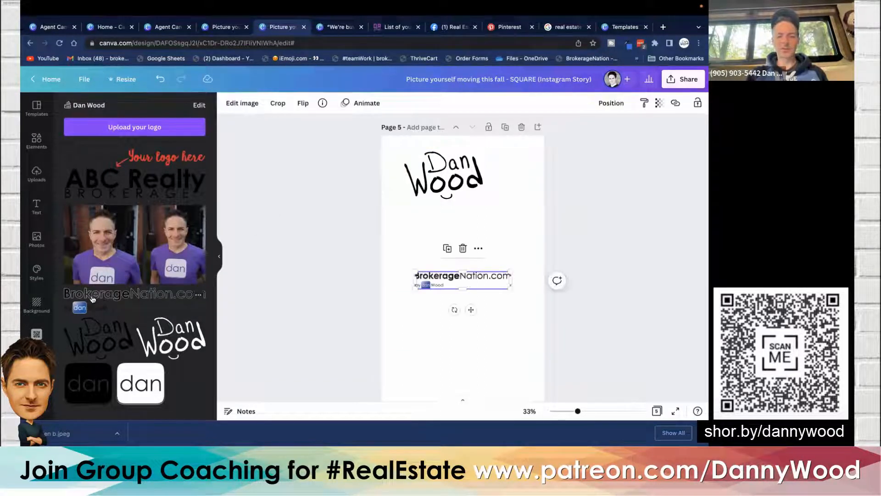
drag(427, 283, 426, 284)
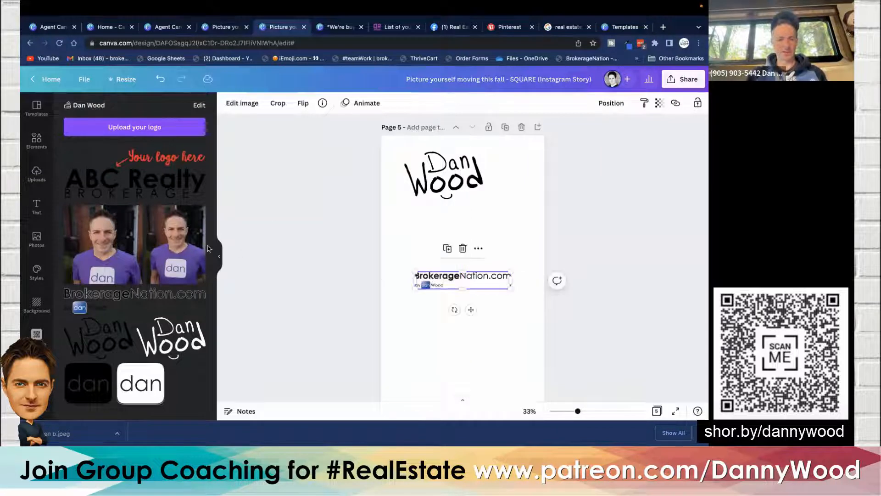
scroll(288, 207, down, 3)
drag(166, 224, 446, 297)
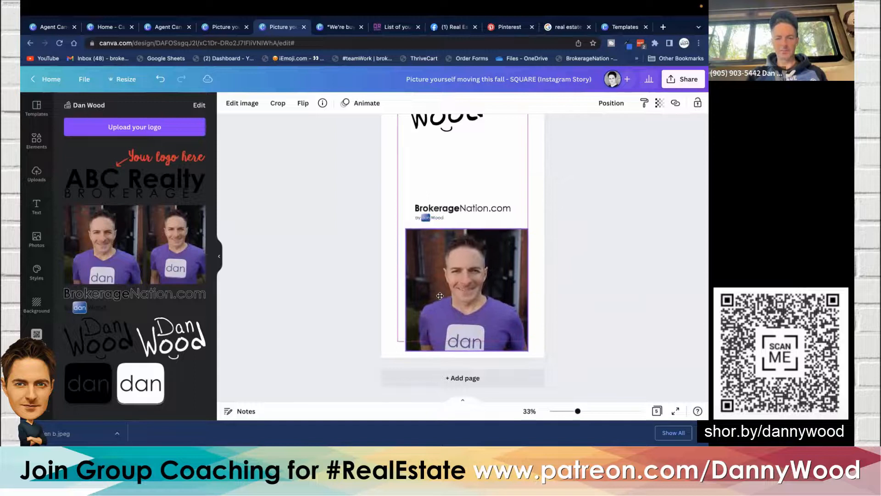
drag(412, 230, 457, 271)
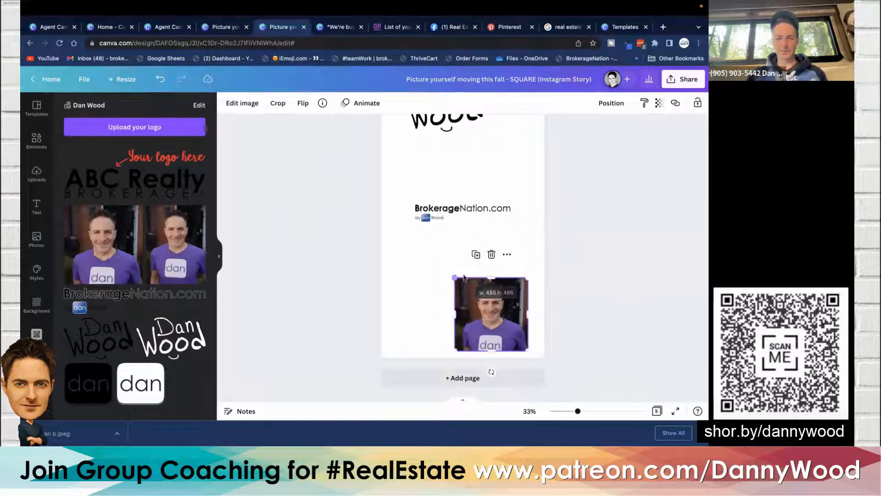
drag(486, 300, 490, 301)
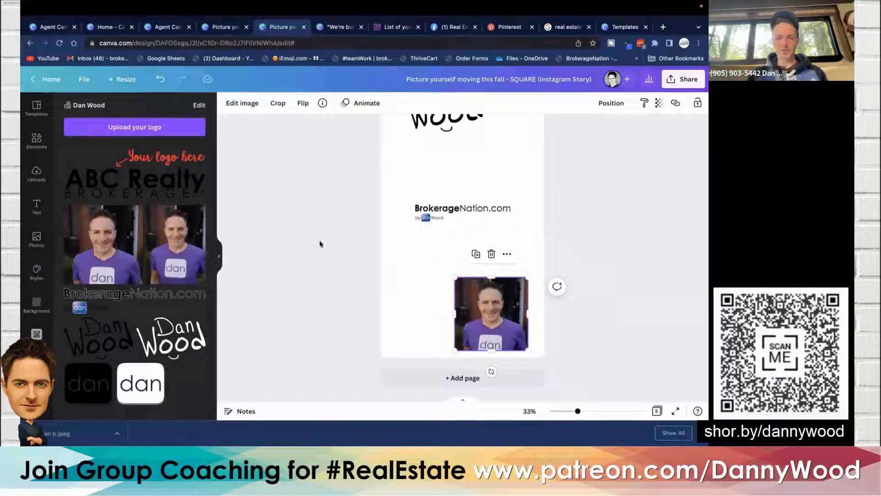
- Select all elements on the page, space them evenly vertically and align them to the center
scroll(317, 244, up, 1)
scroll(318, 244, down, 1)
scroll(317, 241, up, 1)
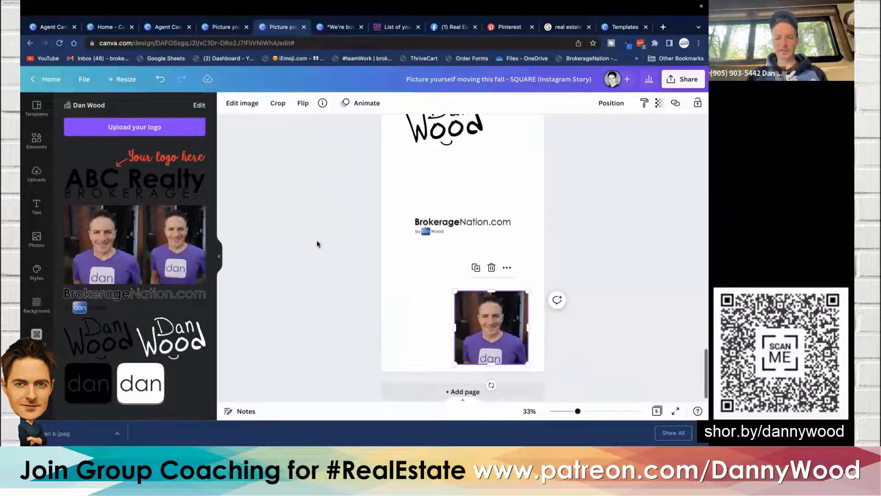
key(ctrl+a)
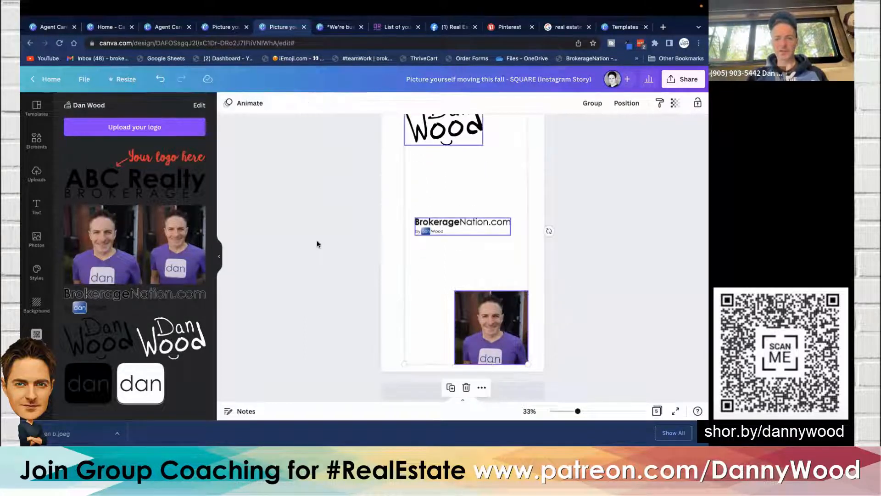
scroll(316, 243, up, 1)
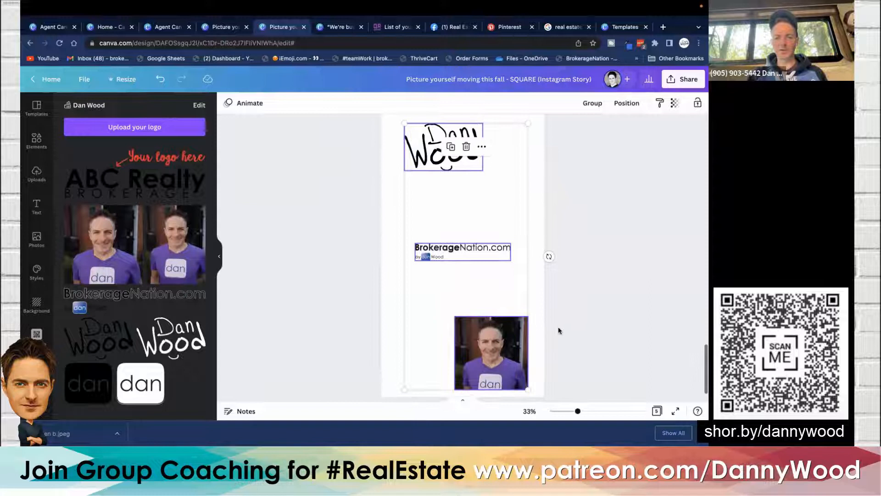
click(570, 369)
drag(571, 398, 287, 122)
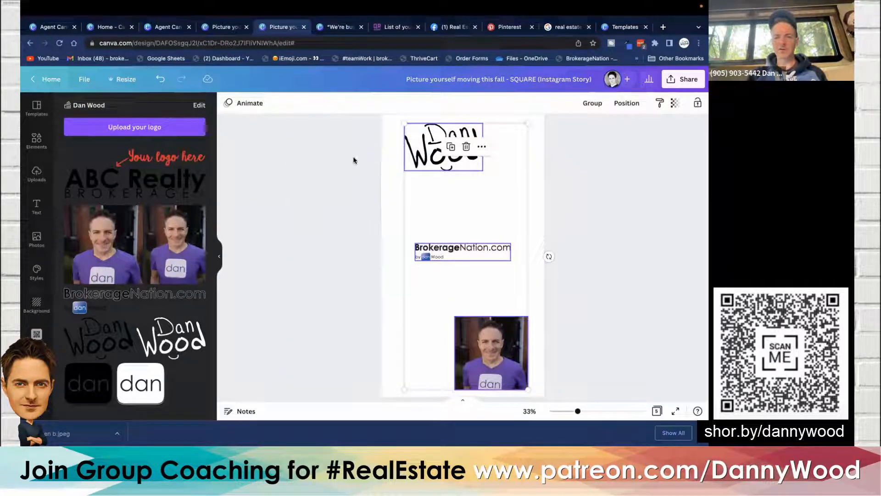
scroll(354, 155, up, 1)
scroll(353, 155, down, 1)
scroll(353, 160, down, 1)
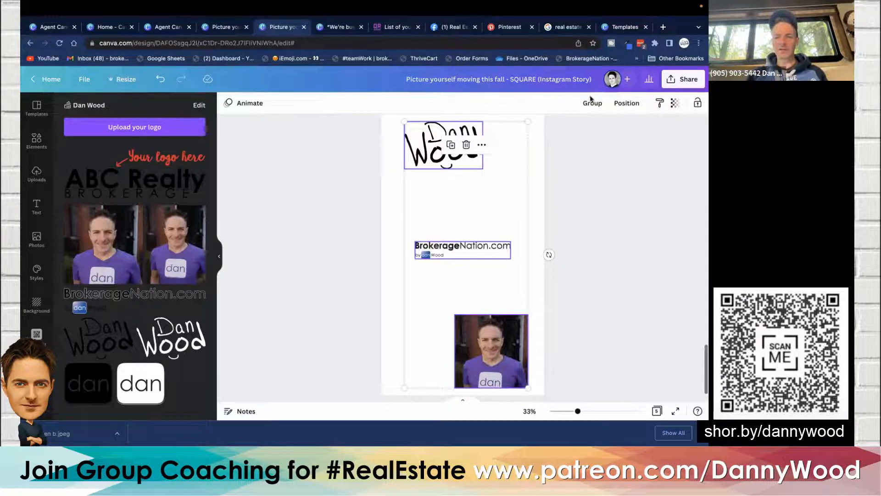
click(627, 103)
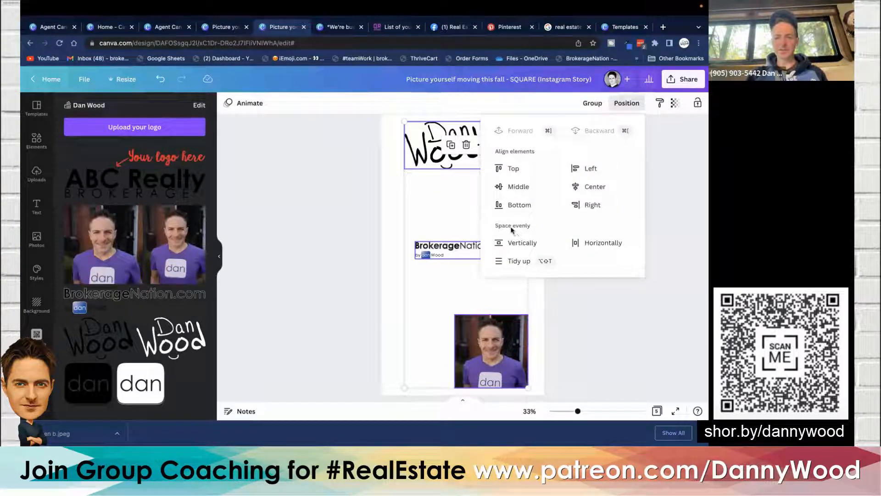
click(513, 262)
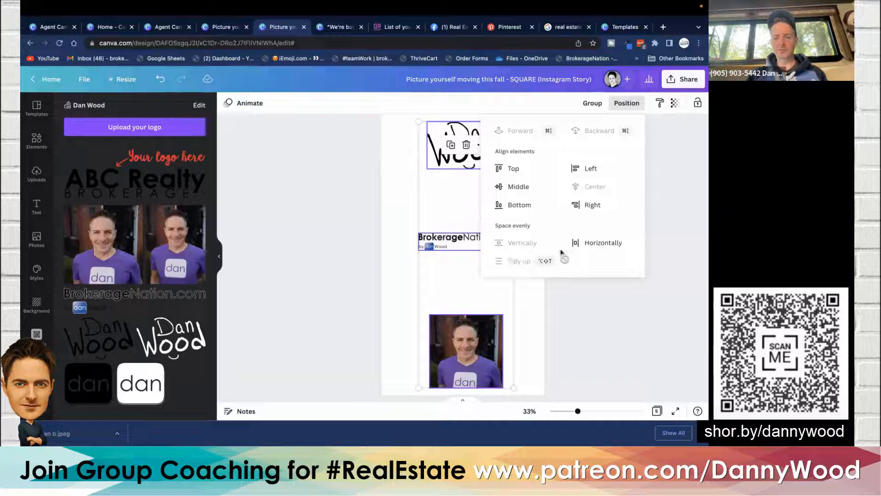
click(576, 243)
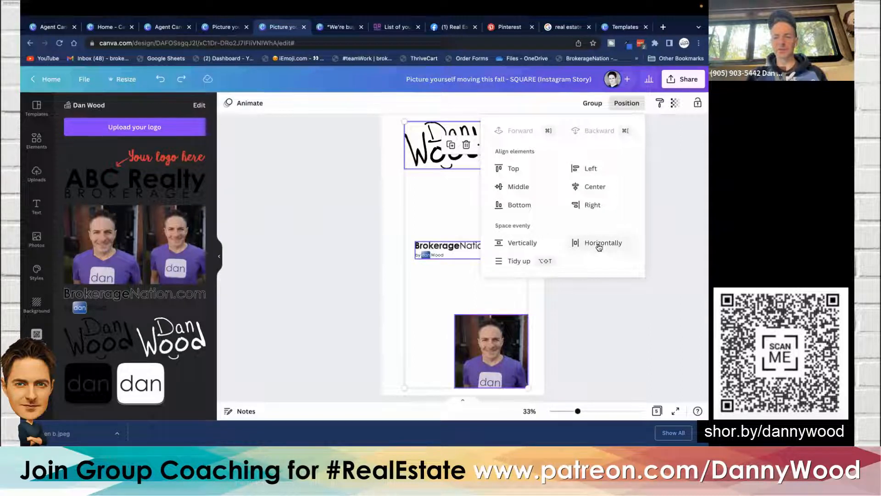
click(523, 243)
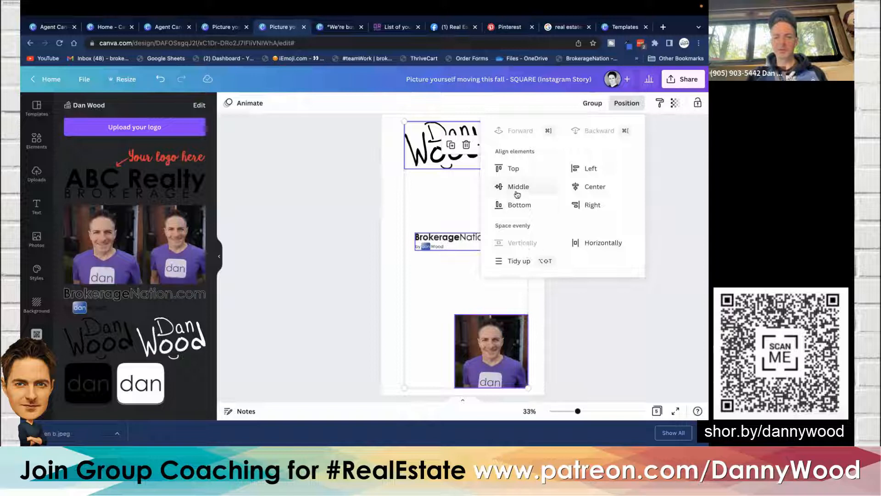
click(583, 187)
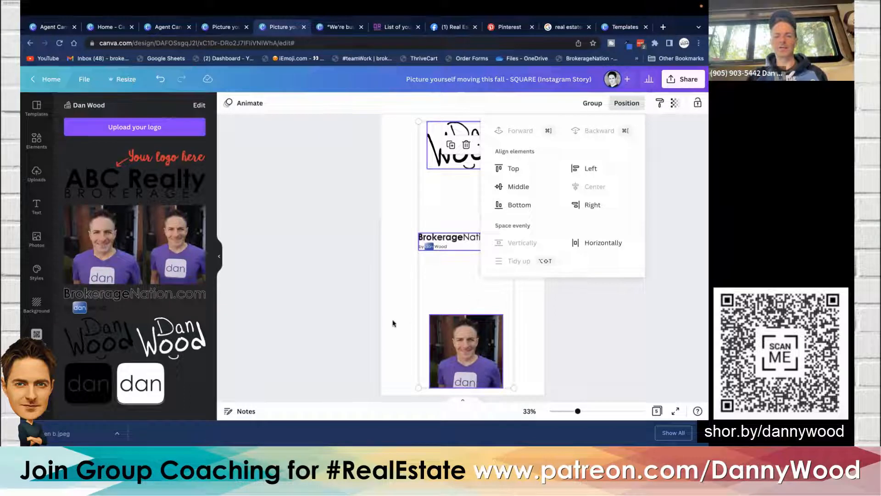
click(321, 313)
click(321, 313)
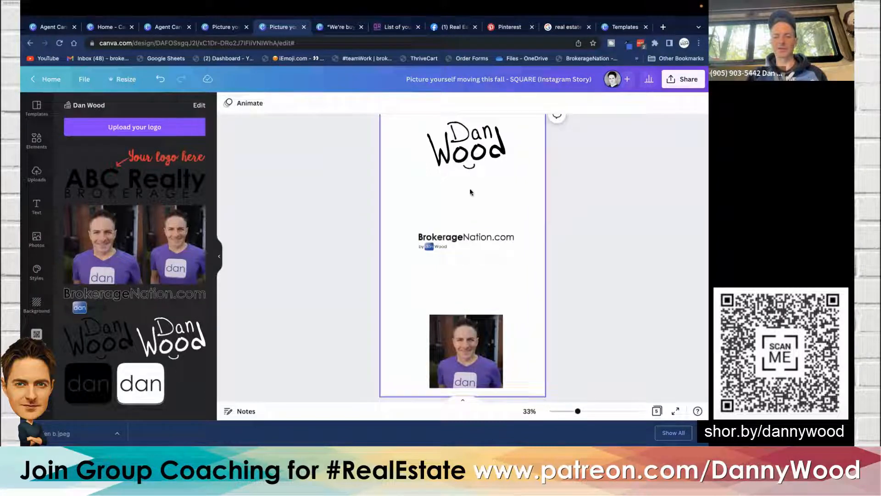
- Move the BrokerageNation.com logo slightly lower
click(466, 240)
drag(465, 243, 451, 262)
click(313, 250)
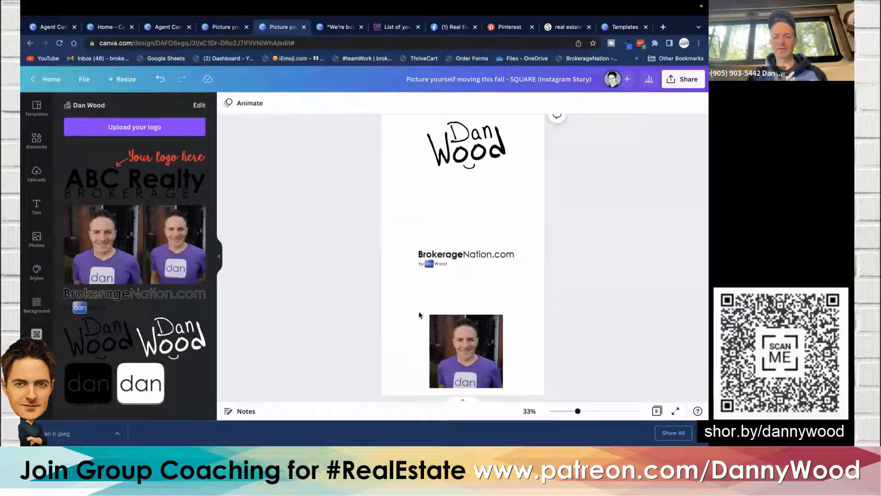
- Select the signature logo, BrokerageNation.com logo and agent photo and space them evenly vertically
click(460, 338)
shift+click(432, 257)
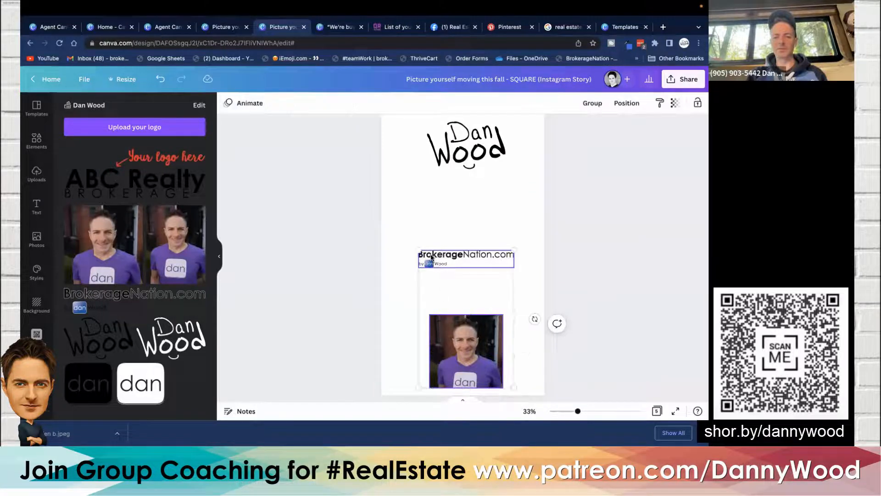
shift+click(469, 158)
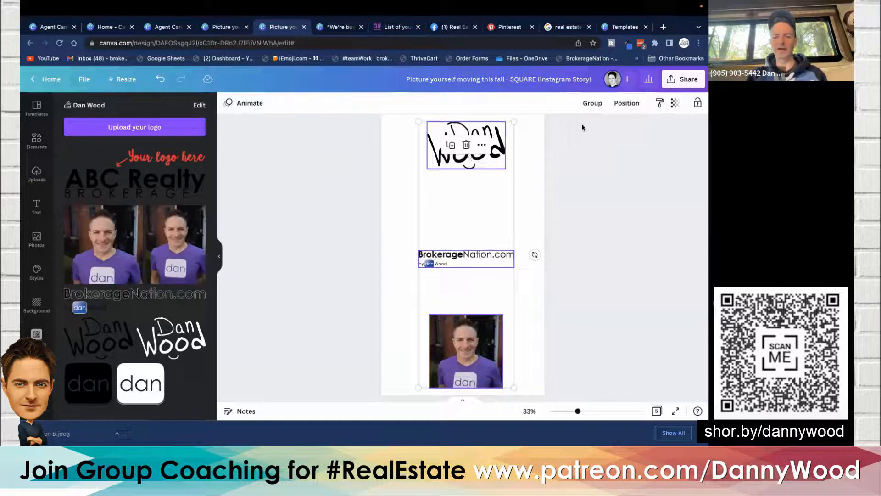
click(625, 104)
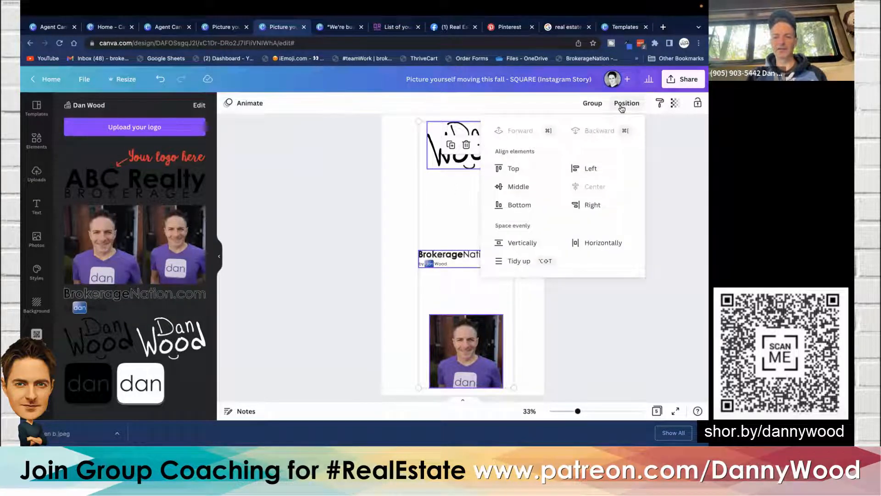
click(516, 243)
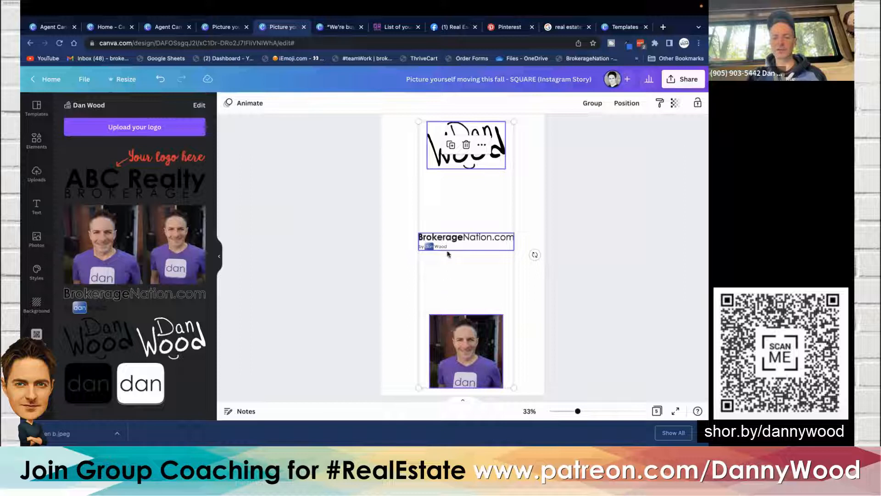
click(358, 236)
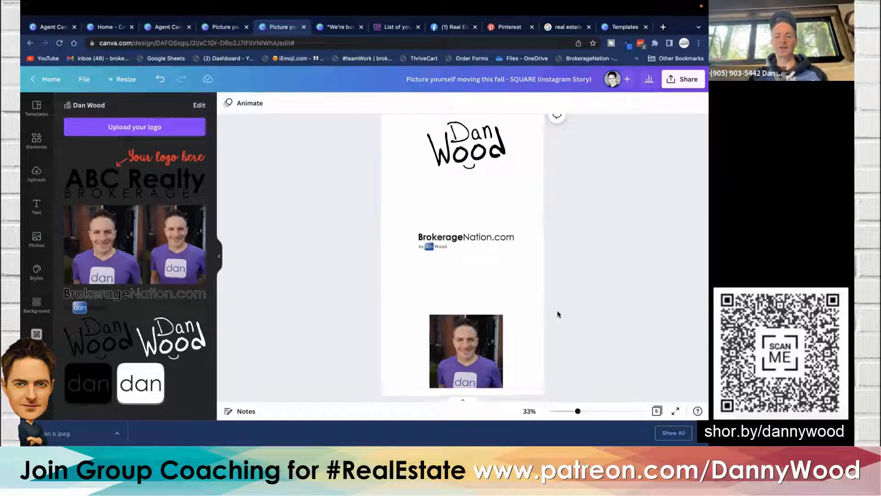
click(483, 339)
shift+click(465, 238)
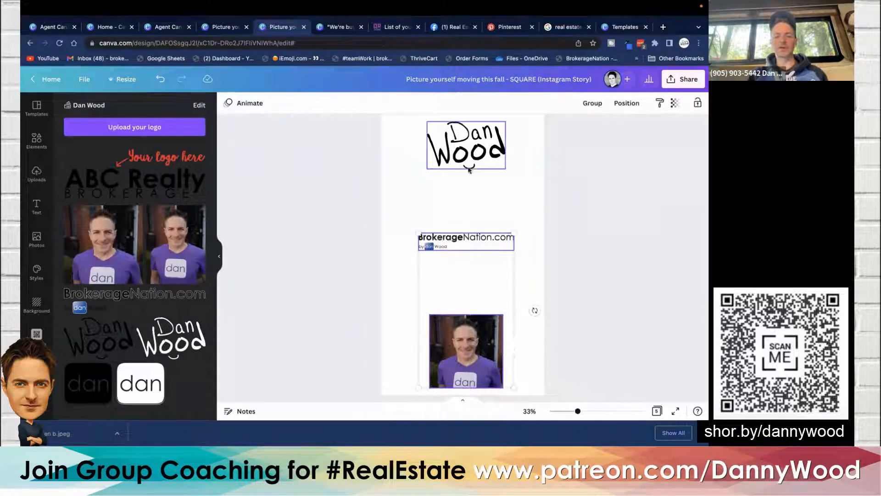
click(620, 106)
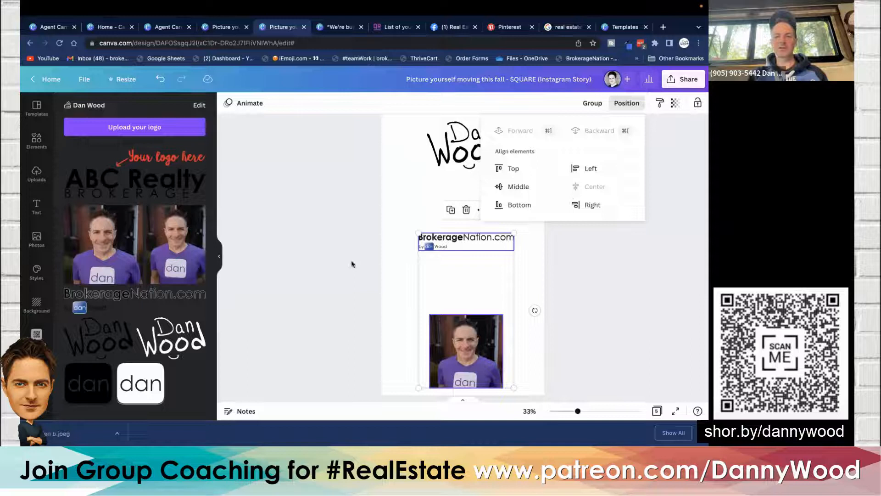
click(326, 248)
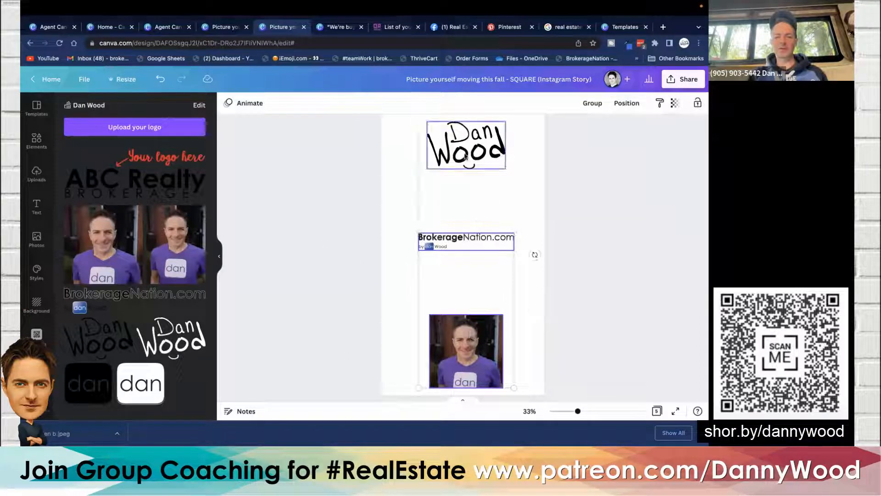
click(626, 106)
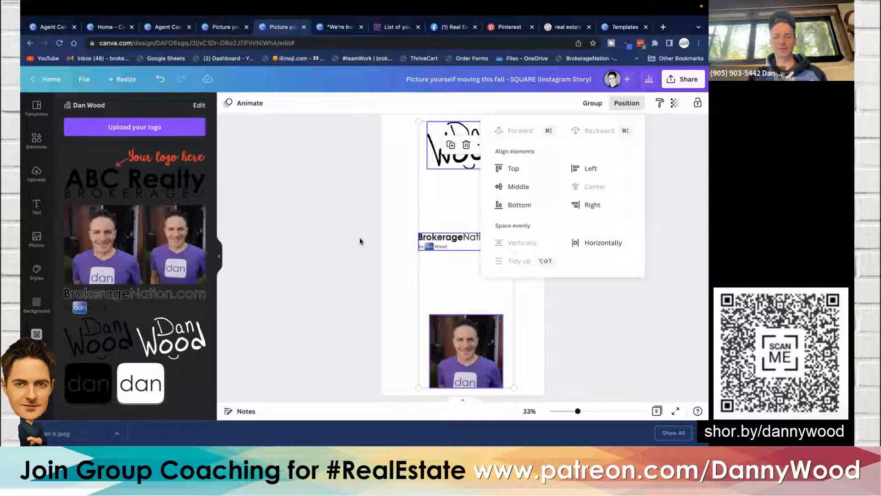
click(342, 244)
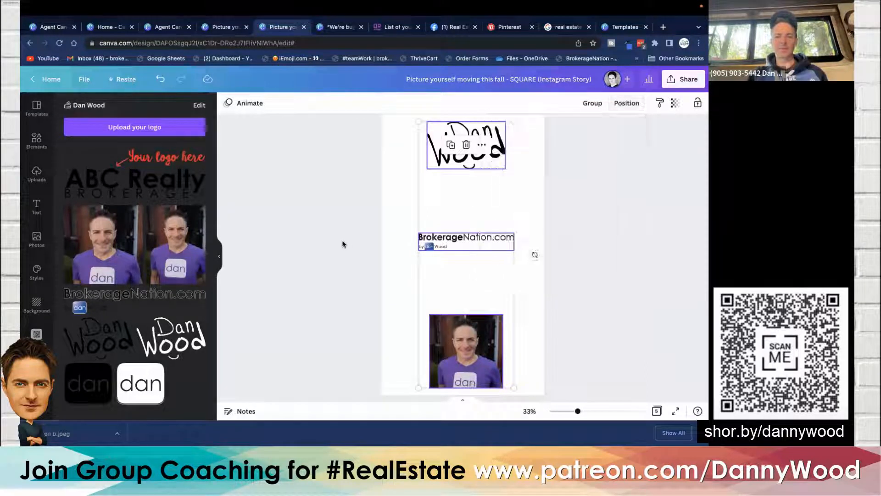
click(343, 244)
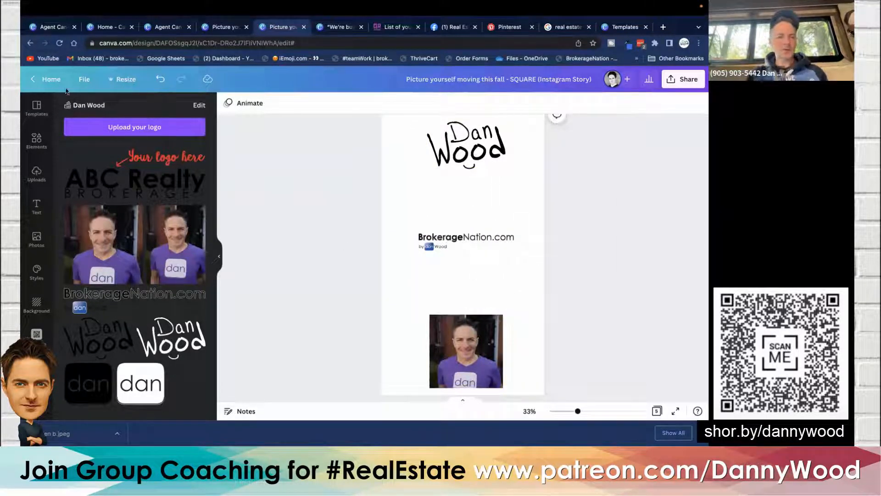
- Return to the Canva home page and open Projects
click(33, 81)
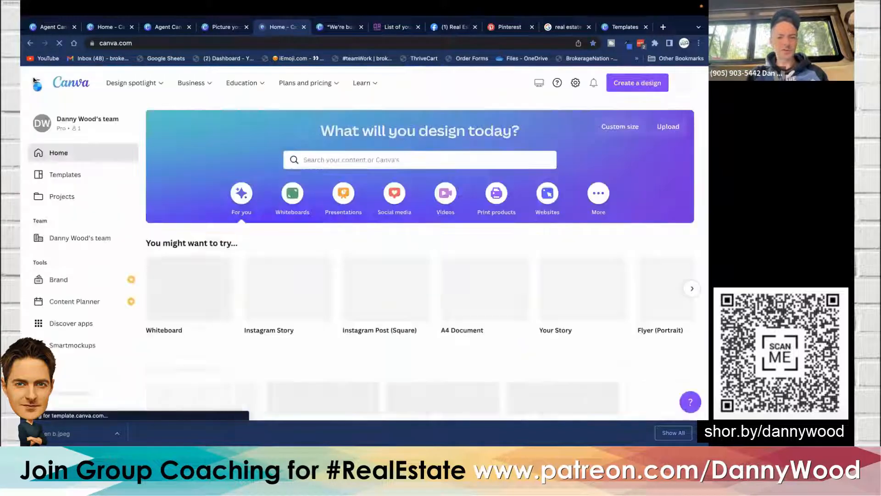
scroll(342, 237, down, 3)
scroll(342, 237, up, 3)
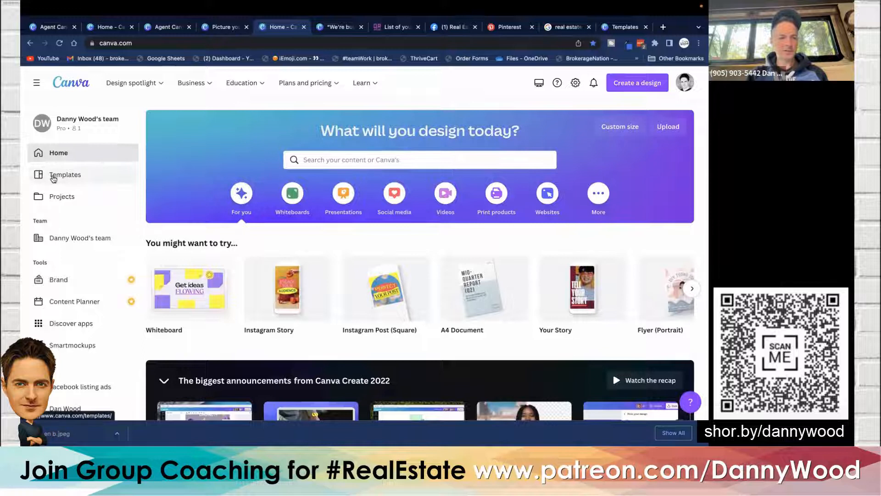
click(59, 196)
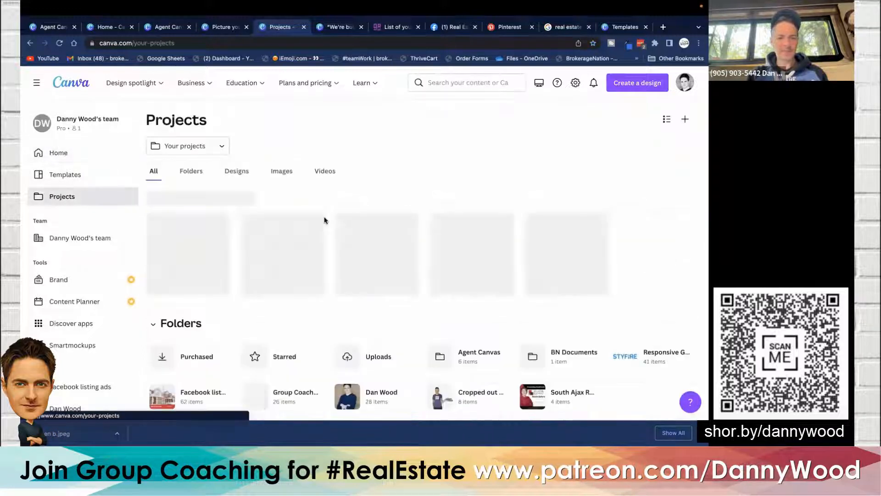
- Open the "We're buying a home in your area" design from the recent projects
scroll(324, 221, down, 2)
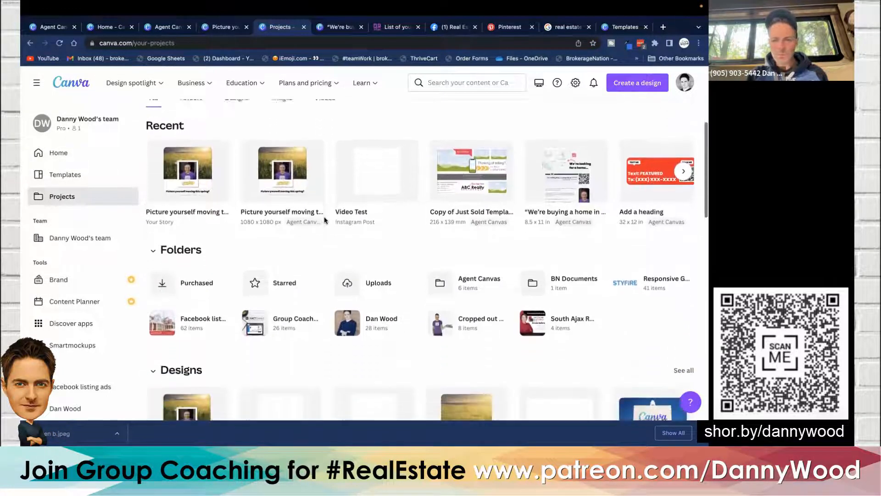
click(571, 162)
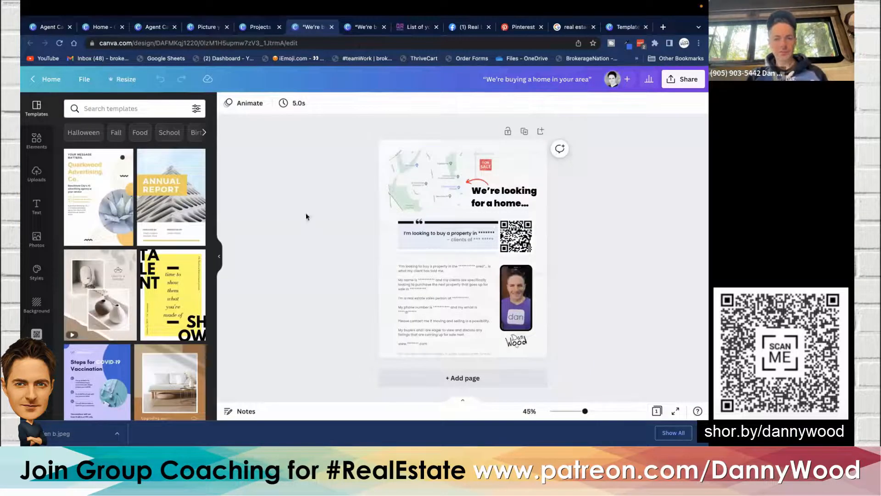
- Delete the page's background texture image, then undo the deletion
click(219, 255)
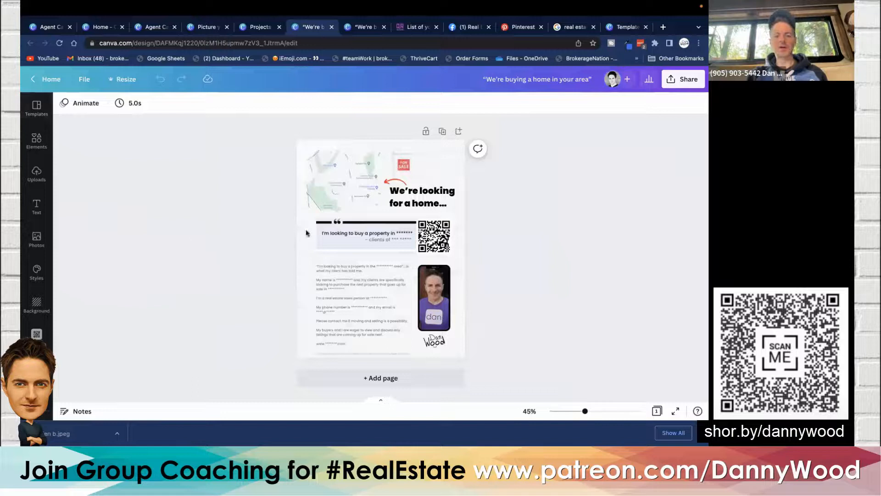
scroll(353, 229, up, 3)
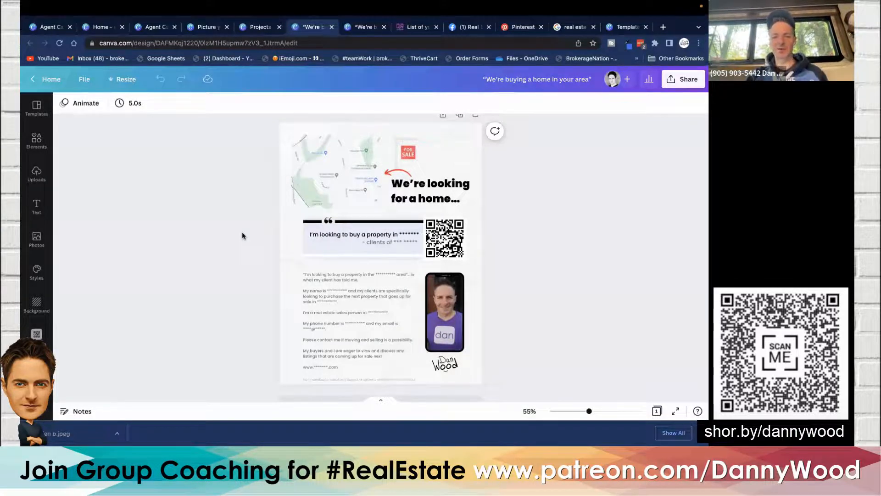
click(291, 288)
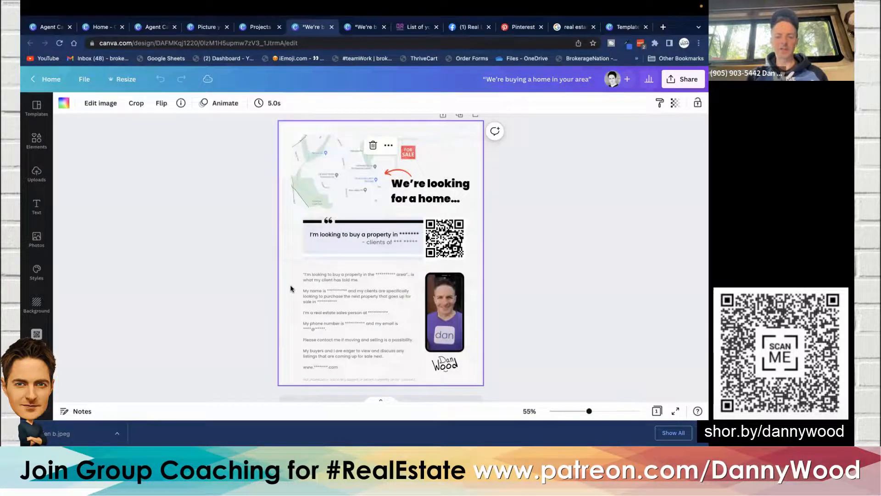
key(Delete)
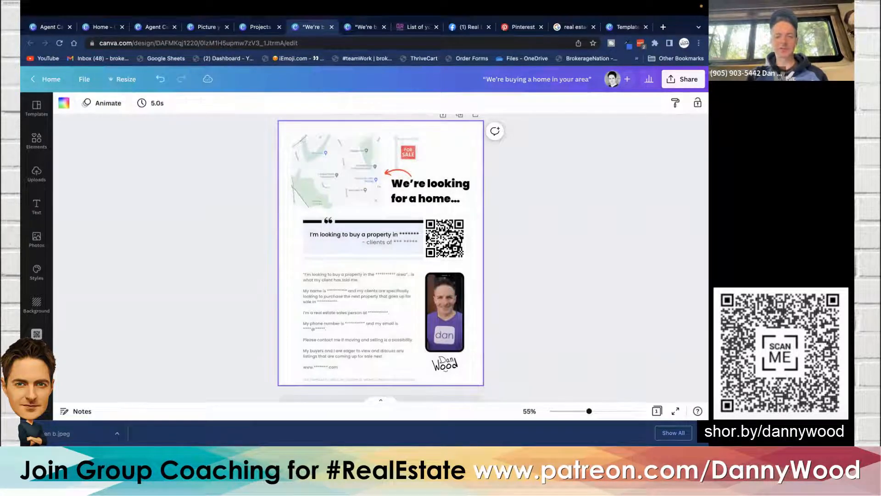
click(151, 287)
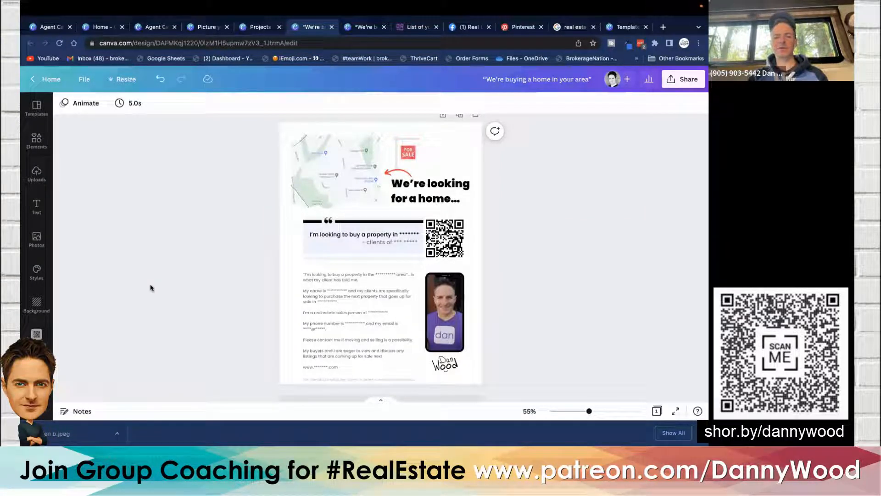
click(162, 84)
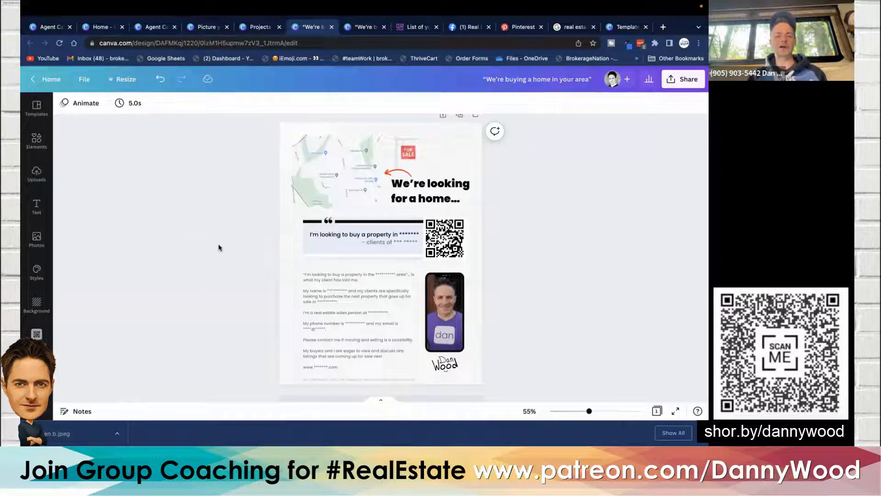
- Adjust the background texture image's transparency to 20, then undo the transparency changes
click(285, 263)
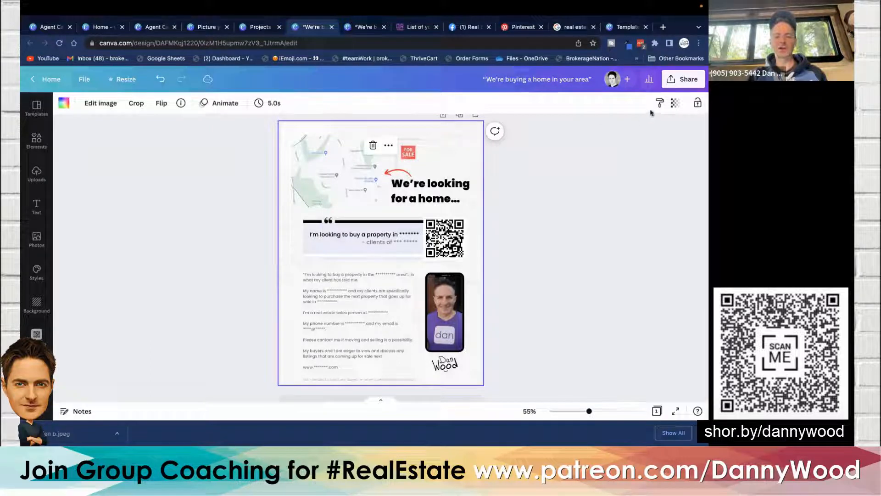
click(674, 103)
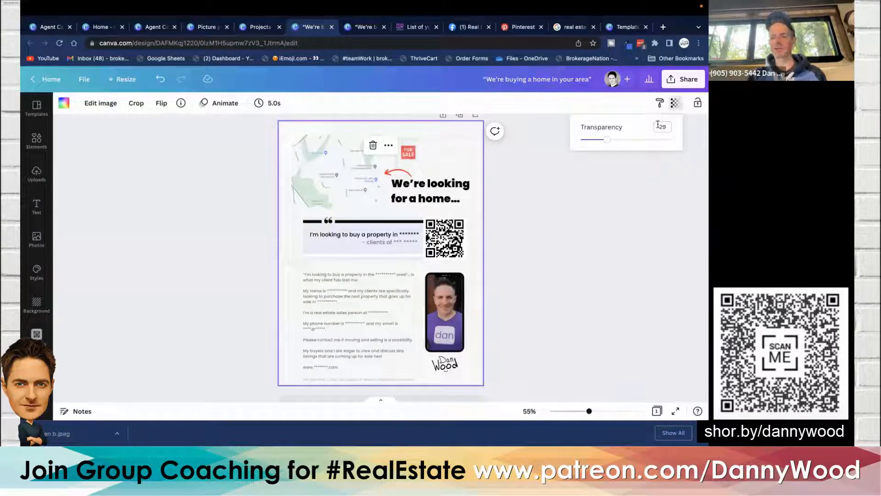
drag(608, 143, 685, 142)
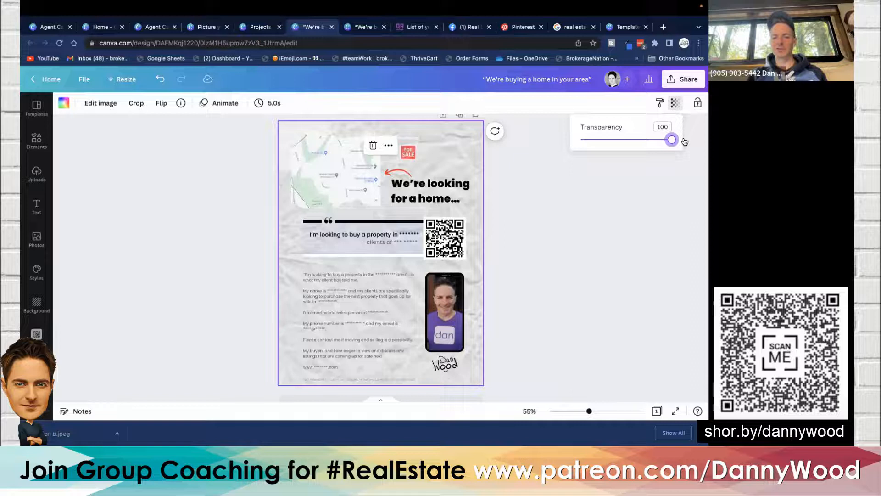
drag(672, 140, 599, 147)
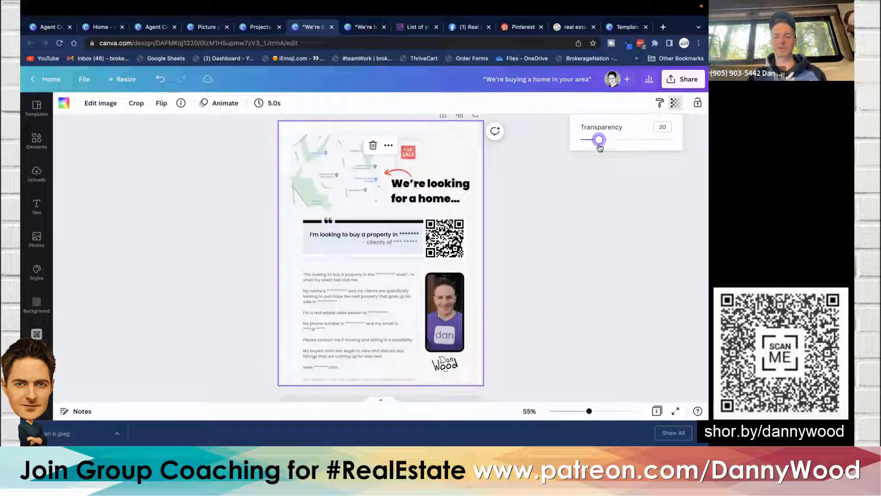
click(160, 80)
click(160, 80)
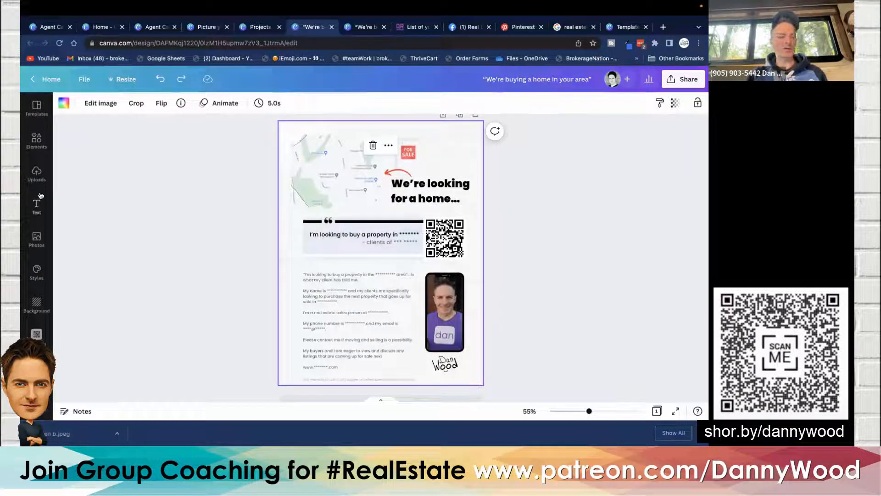
- Search the photos for paper and add a crumpled paper texture image to the page
click(37, 239)
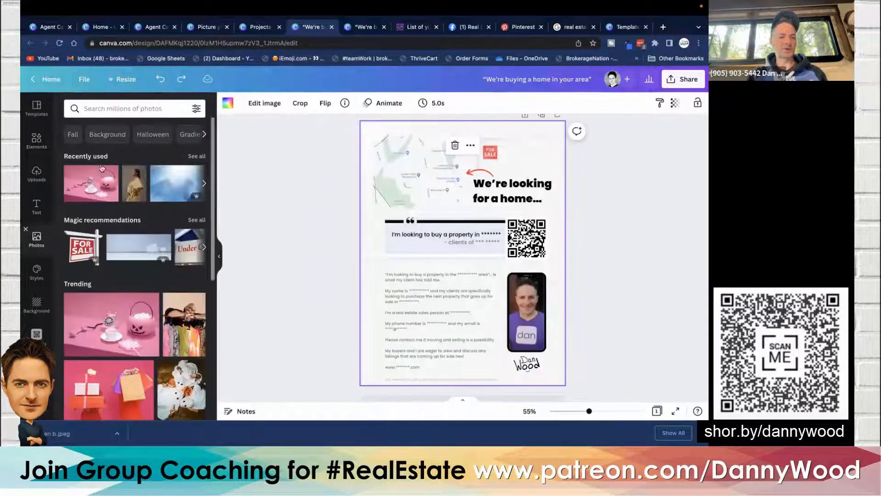
click(117, 108)
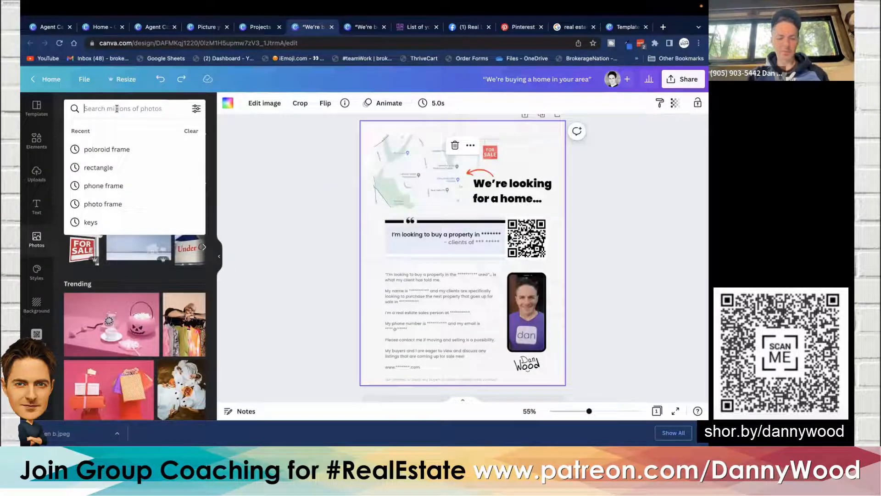
text(paper)
key(Return)
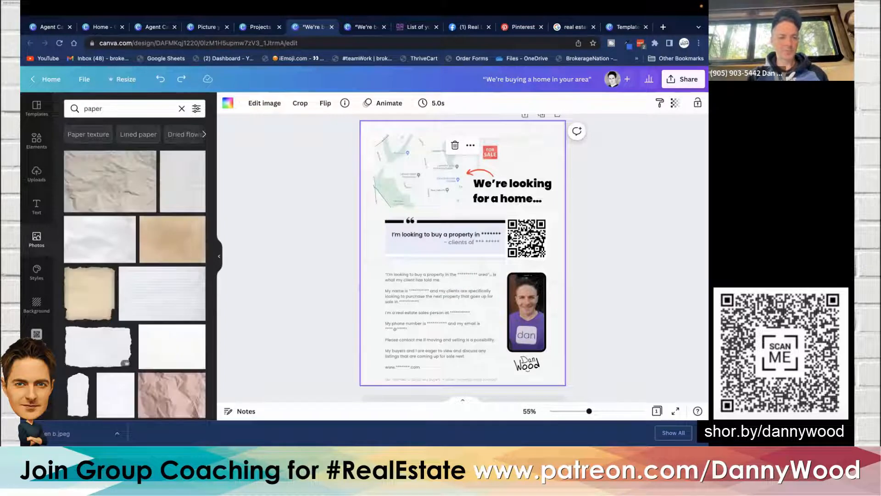
click(179, 184)
drag(404, 178, 384, 154)
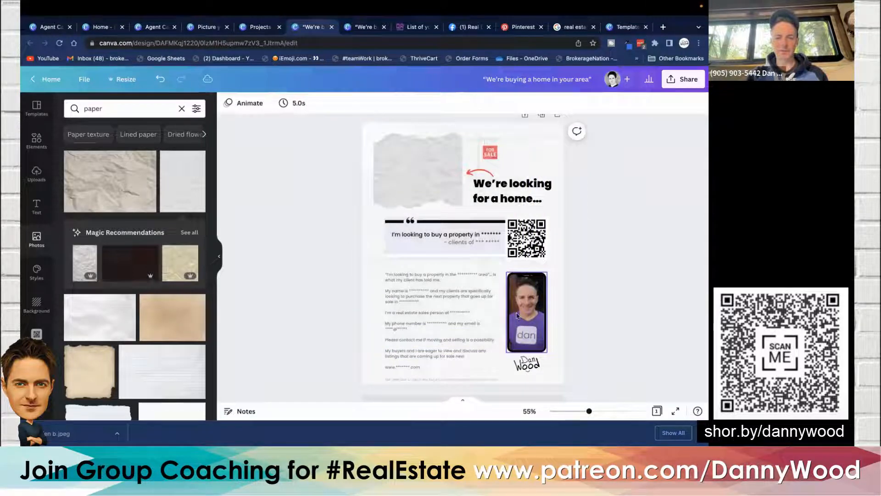
key(ctrl+z)
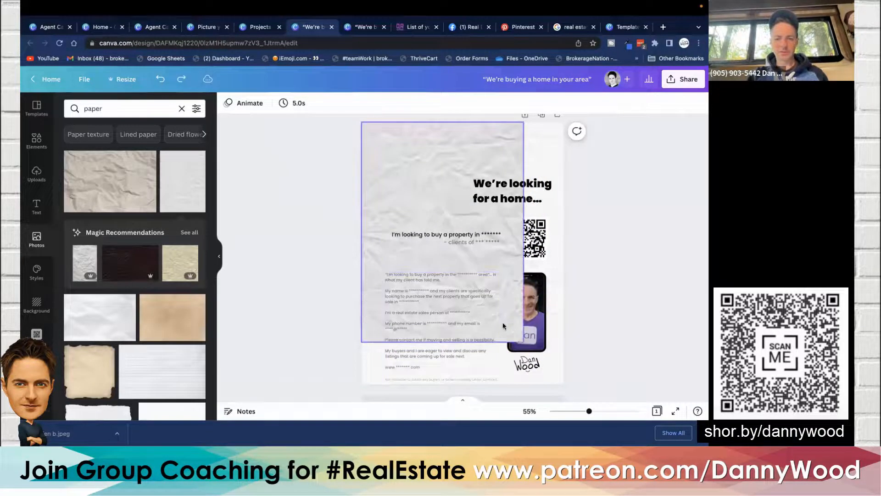
- Enlarge the paper texture to cover the whole page and set its transparency to 19
click(520, 338)
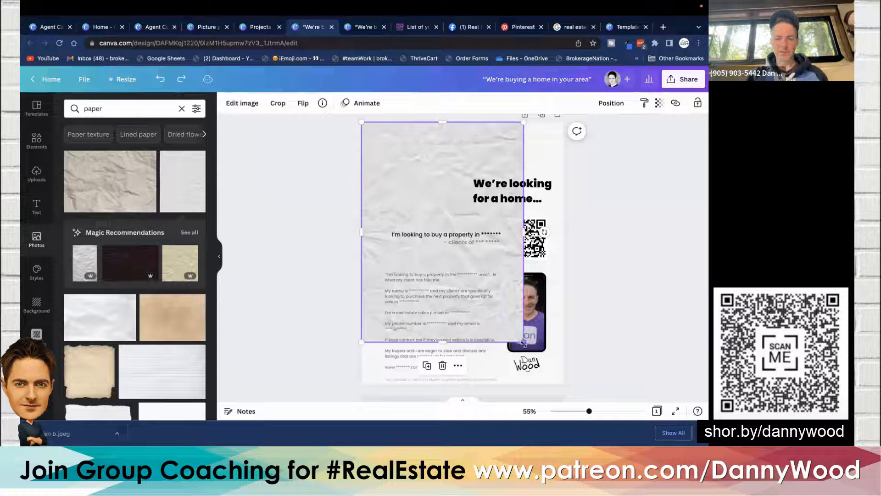
drag(523, 343, 583, 388)
click(659, 103)
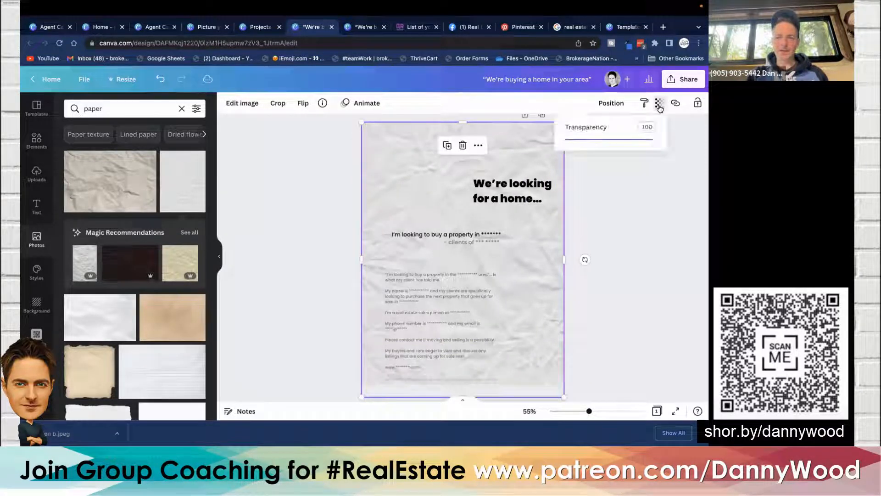
drag(655, 139, 583, 142)
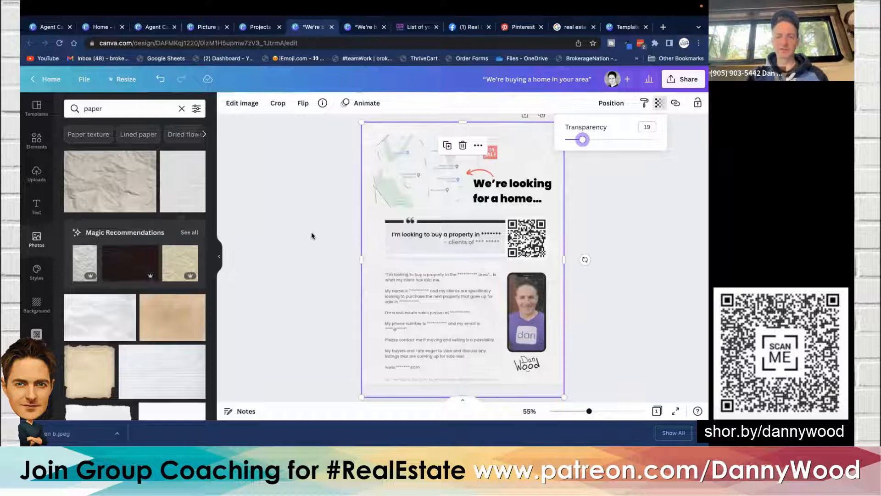
click(308, 248)
click(309, 248)
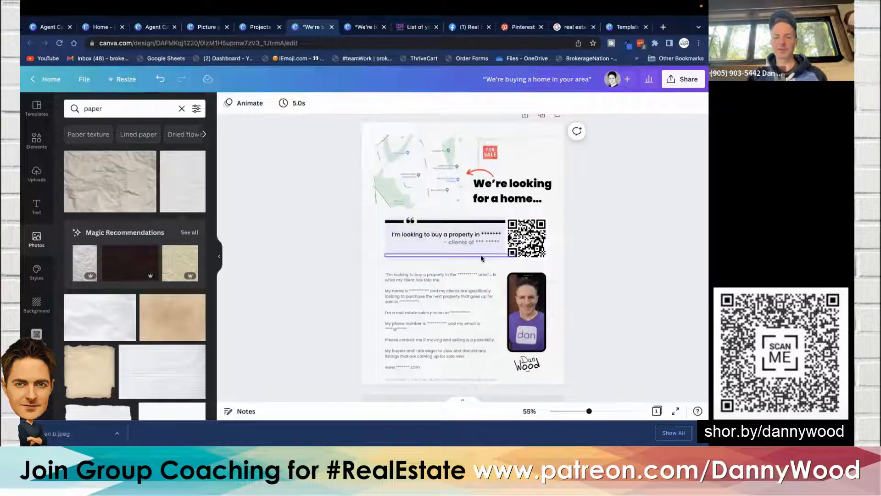
- Zoom in and out to examine the flyer's quote section, QR code and For Sale sign
scroll(482, 253, up, 10)
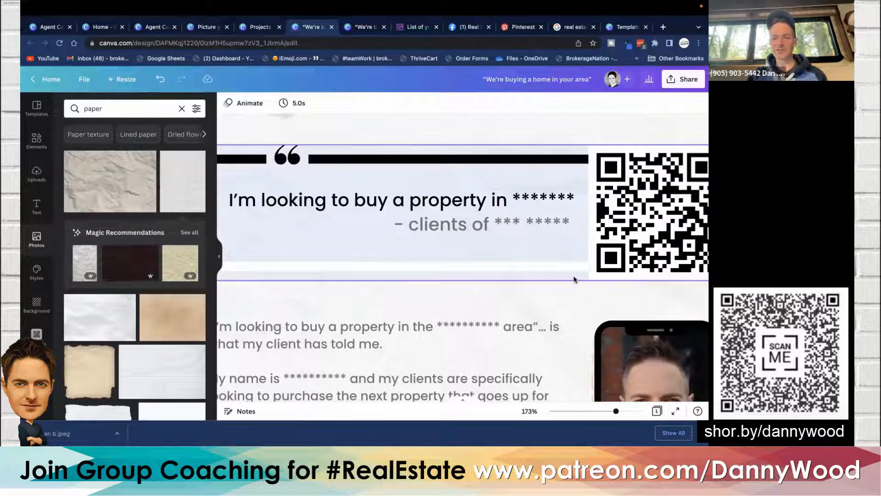
scroll(574, 279, down, 3)
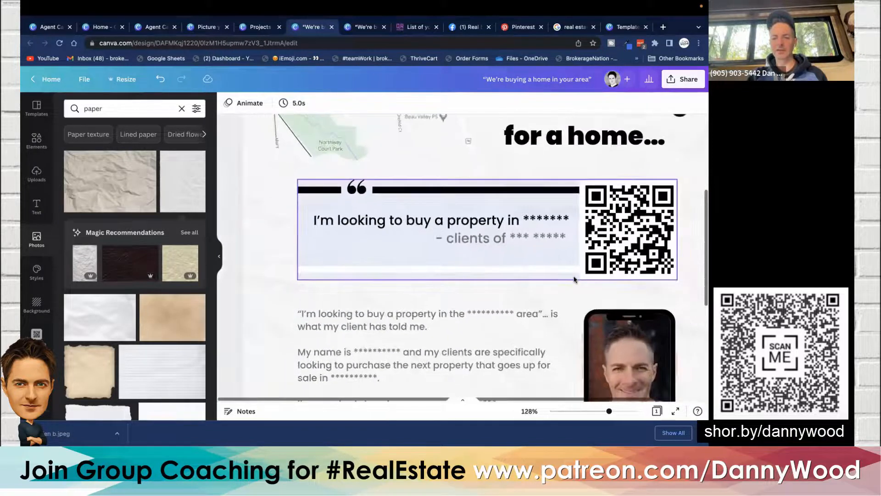
scroll(574, 279, down, 2)
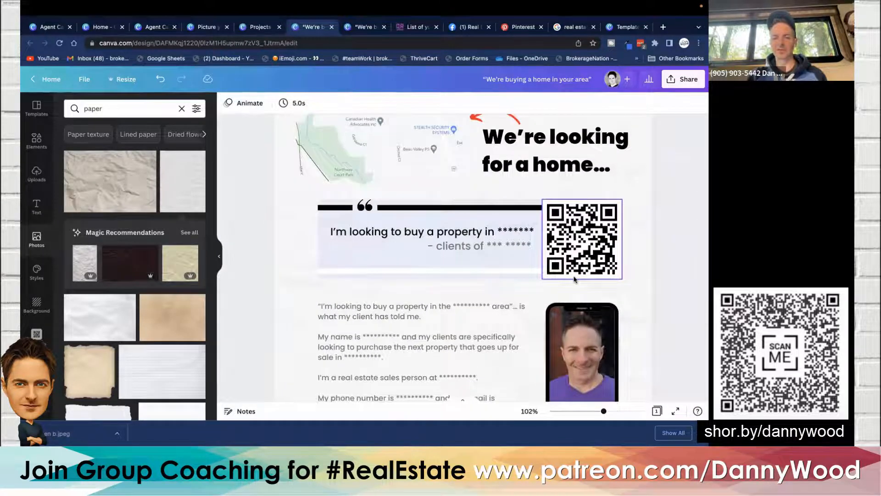
scroll(574, 279, down, 3)
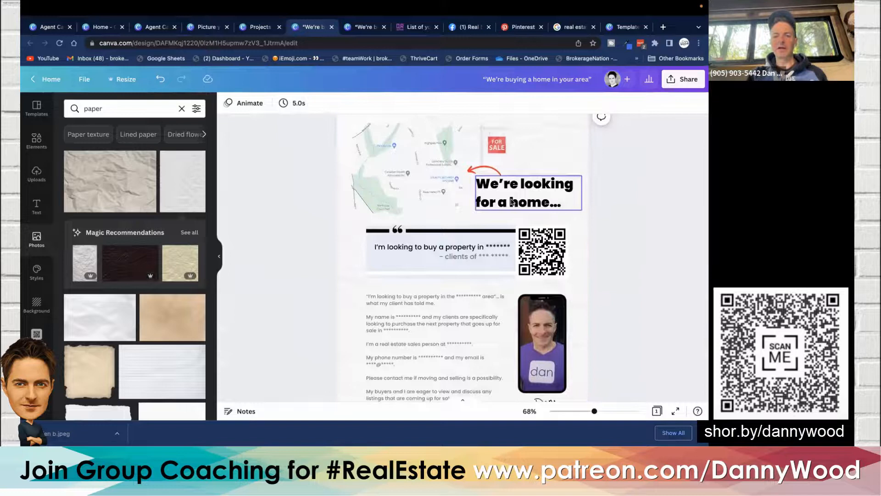
scroll(504, 179, up, 1)
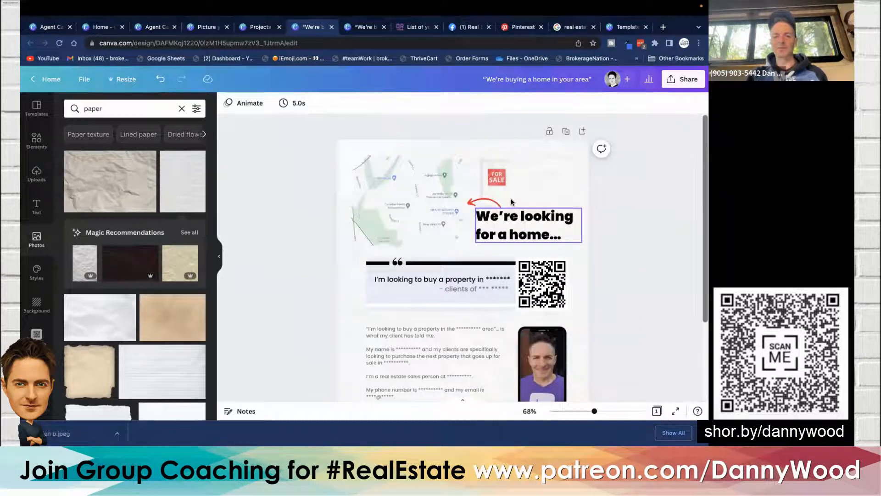
click(493, 177)
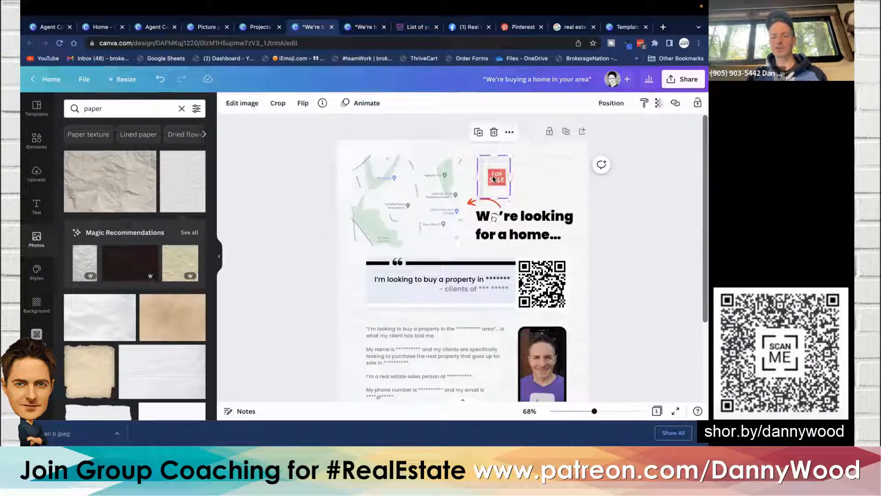
click(314, 190)
scroll(314, 190, down, 1)
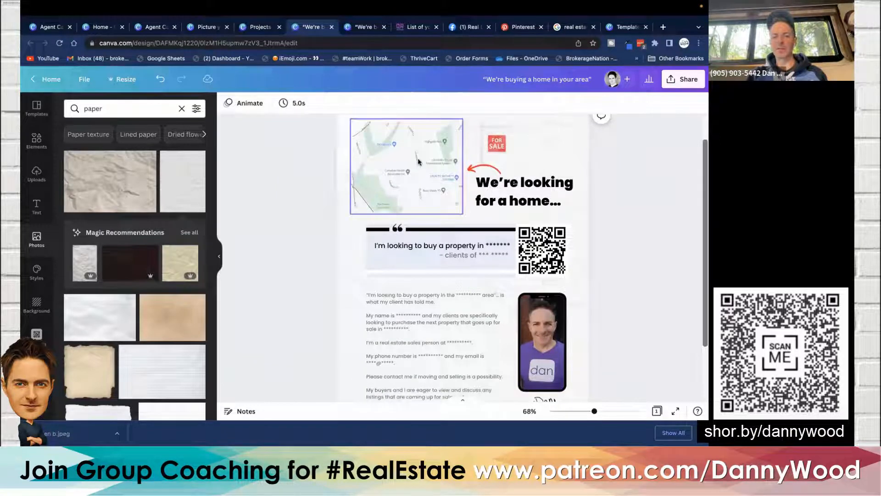
click(218, 256)
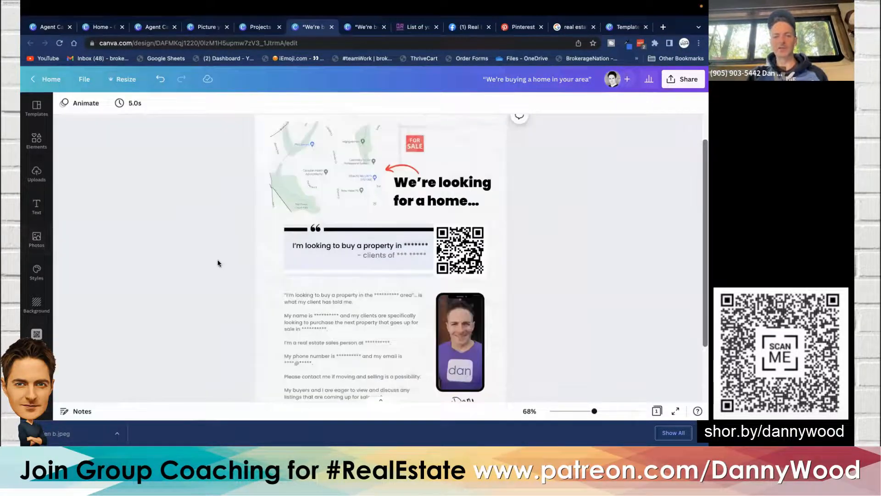
scroll(218, 263, up, 1)
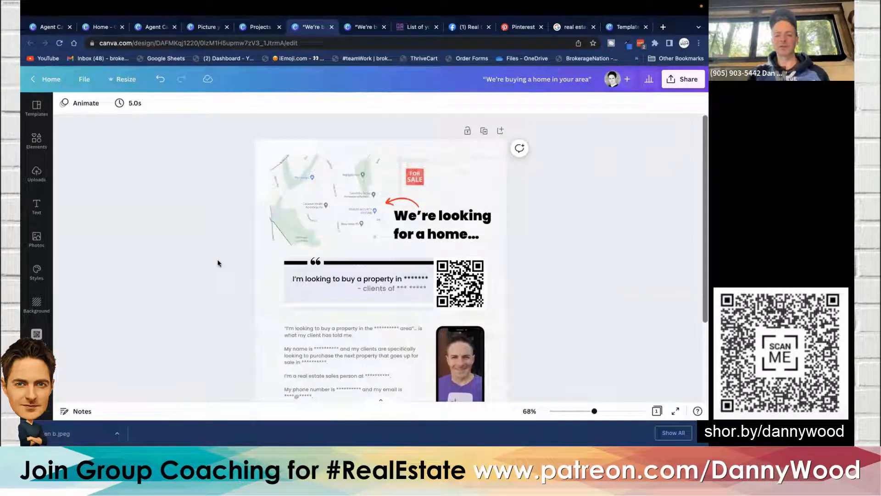
scroll(218, 263, down, 1)
scroll(218, 263, up, 1)
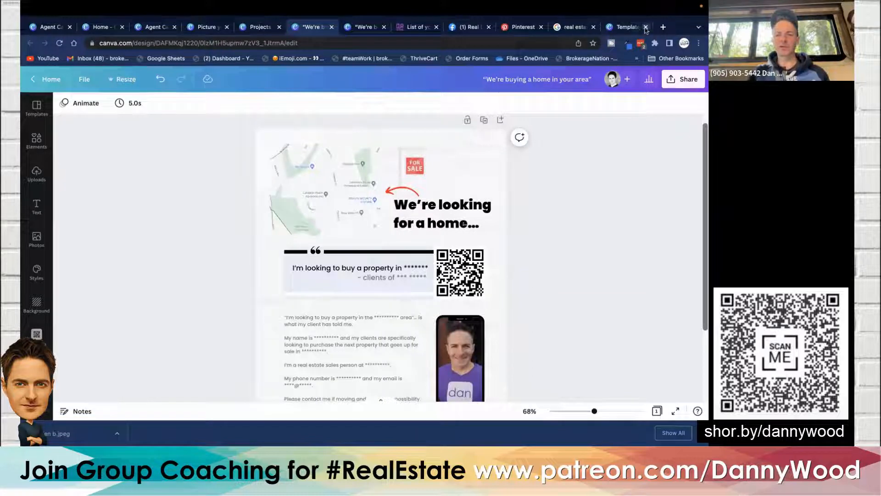
- Open a new browser tab and search Google for the property's street address in Oshawa
click(663, 26)
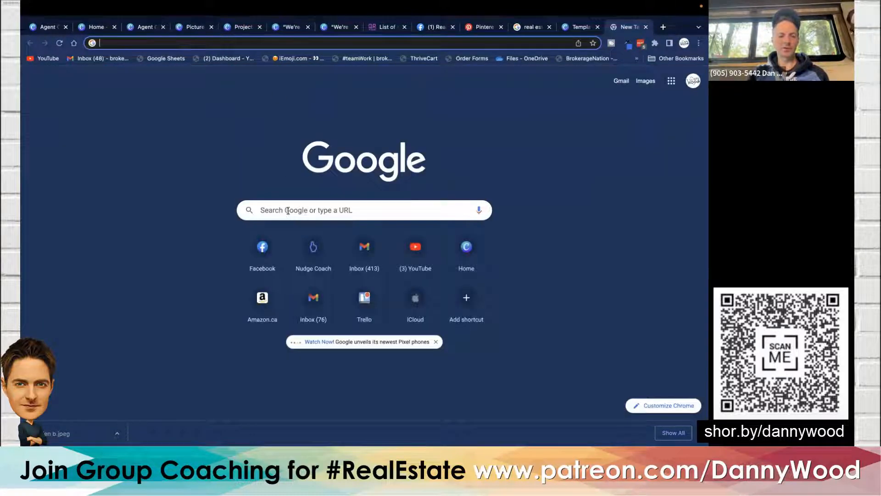
click(287, 210)
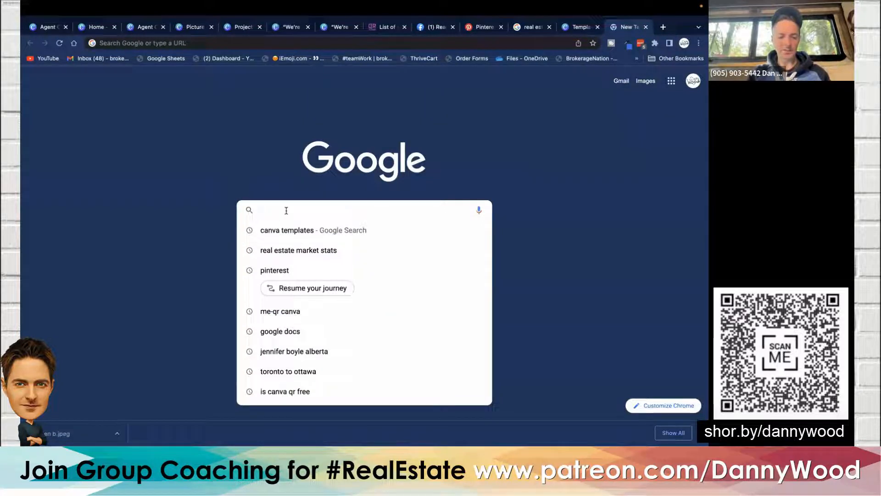
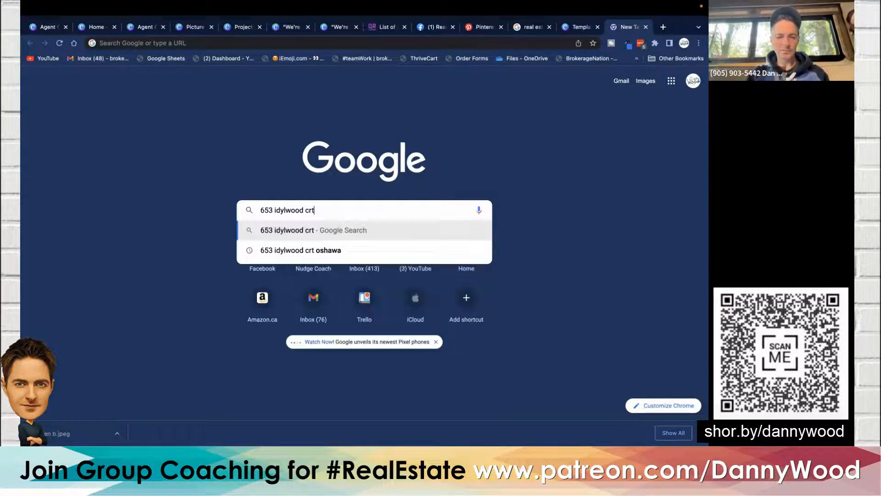
click(305, 250)
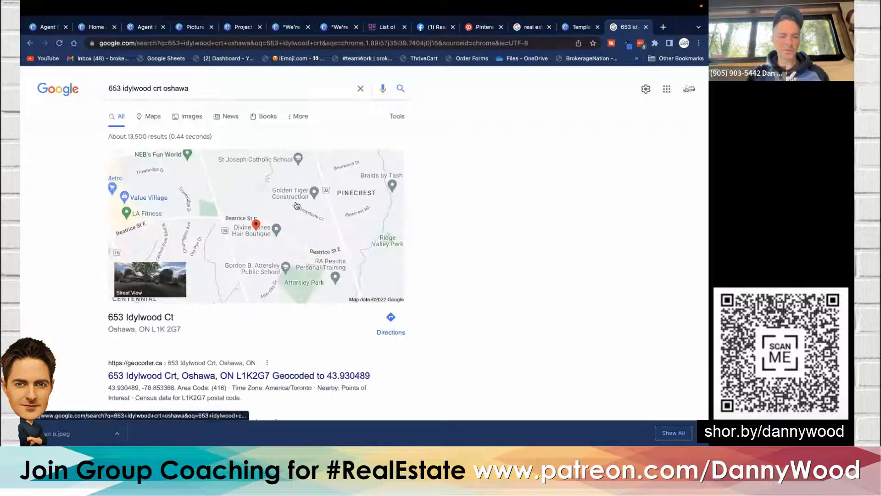
- Open the address in Google Maps and pan the map to frame the surrounding neighbourhood
click(323, 216)
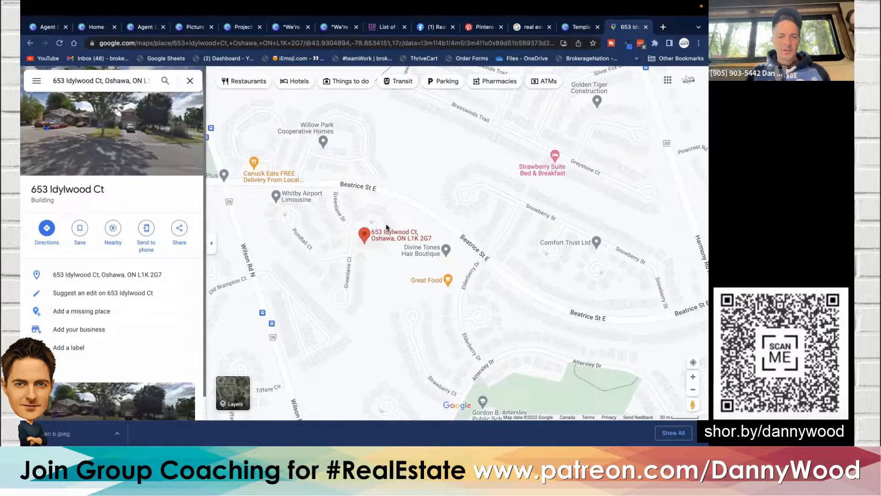
drag(370, 255, 246, 247)
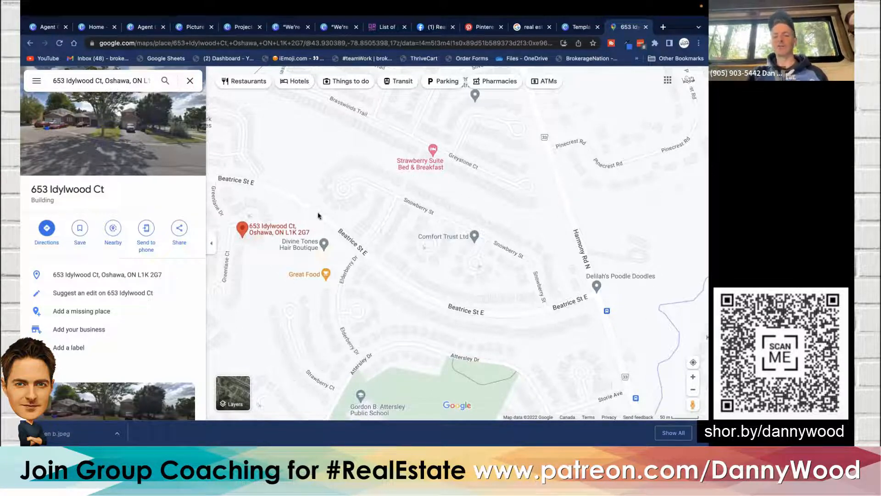
- Return to the flyer design and replace the map frame's image with the uploaded neighbourhood map screenshot
click(590, 29)
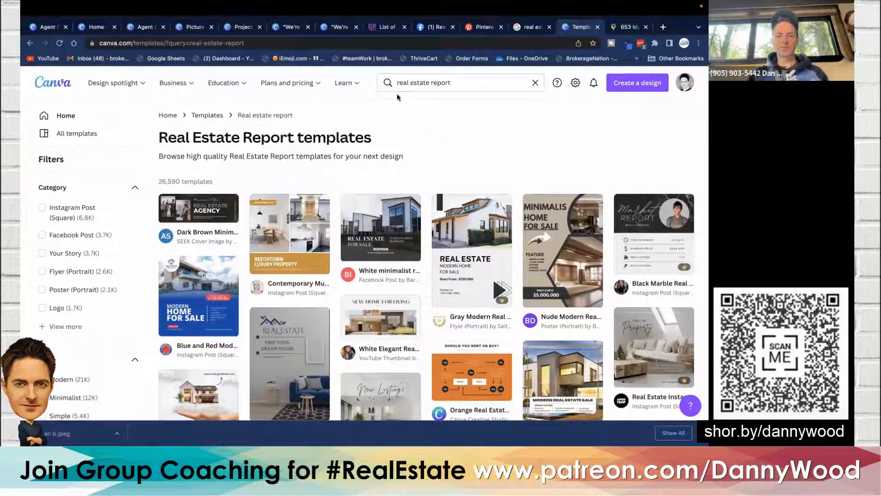
click(530, 27)
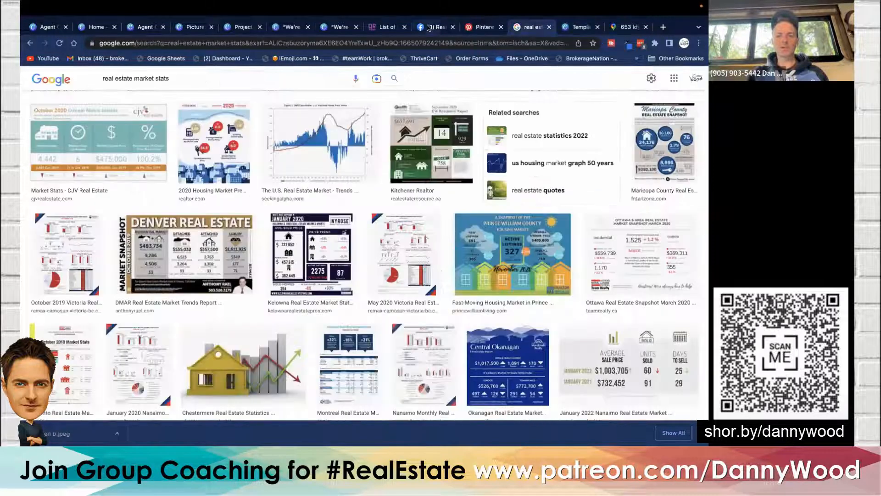
click(434, 27)
click(343, 28)
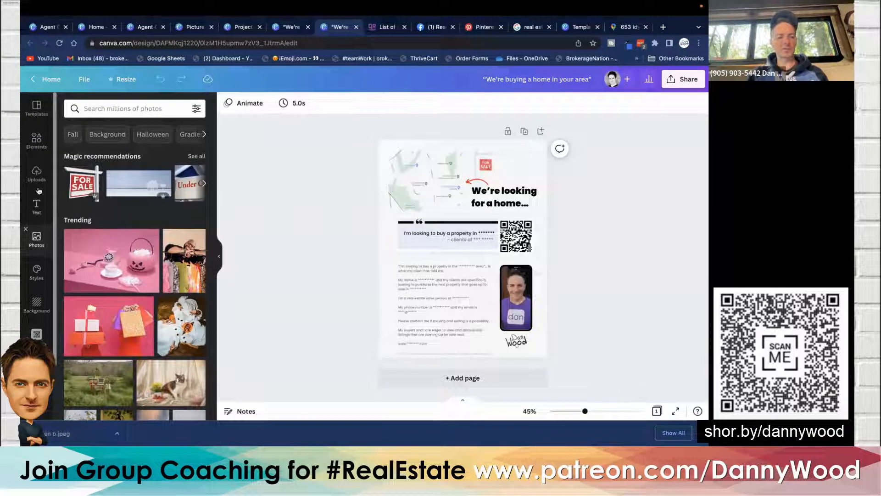
click(37, 172)
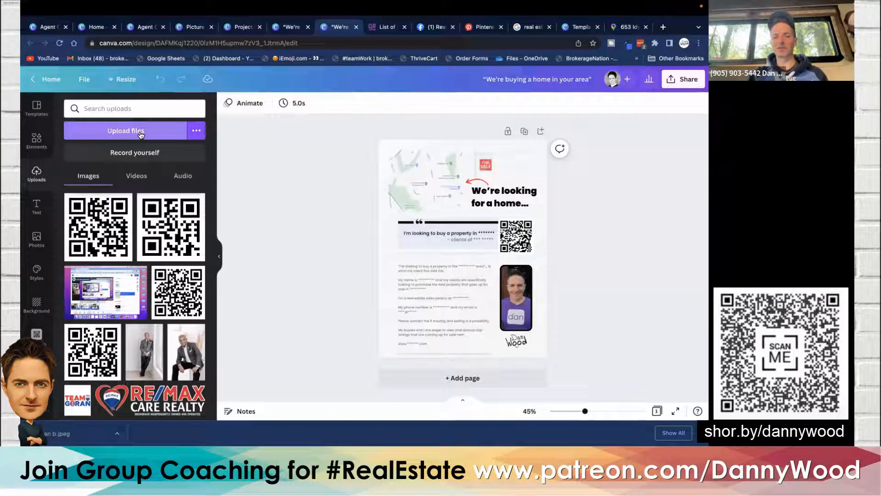
scroll(158, 315, down, 5)
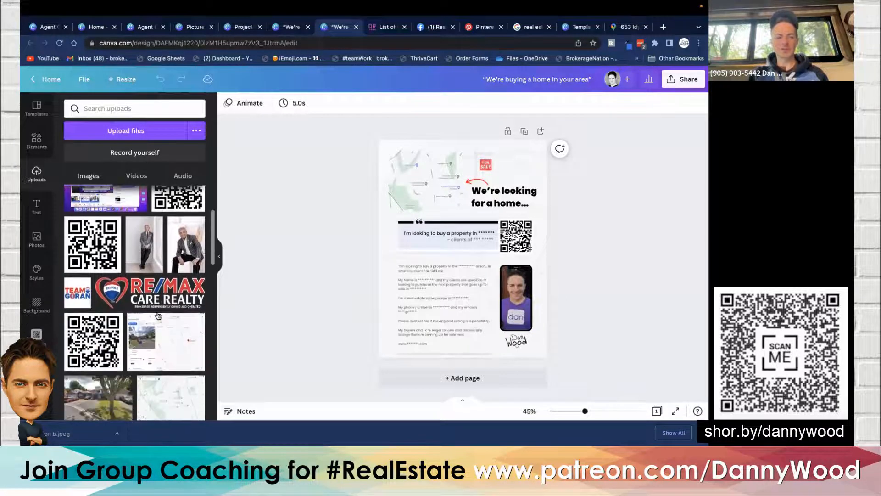
scroll(159, 315, down, 3)
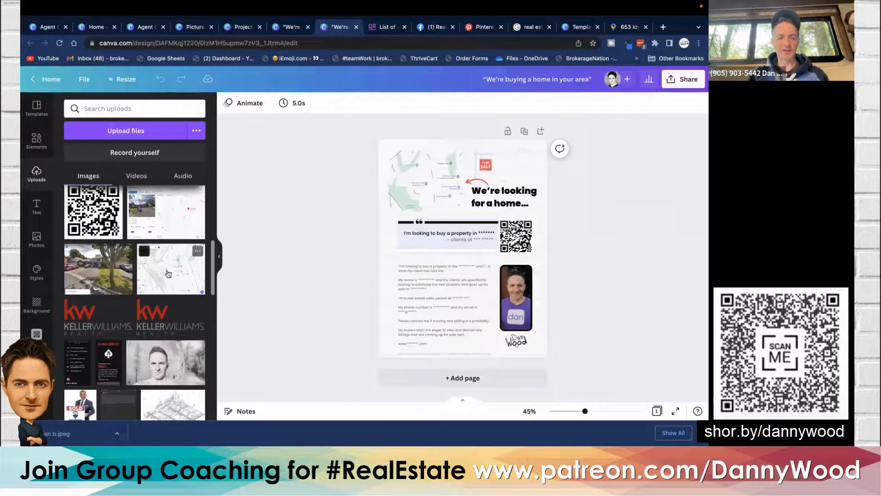
drag(168, 273, 404, 175)
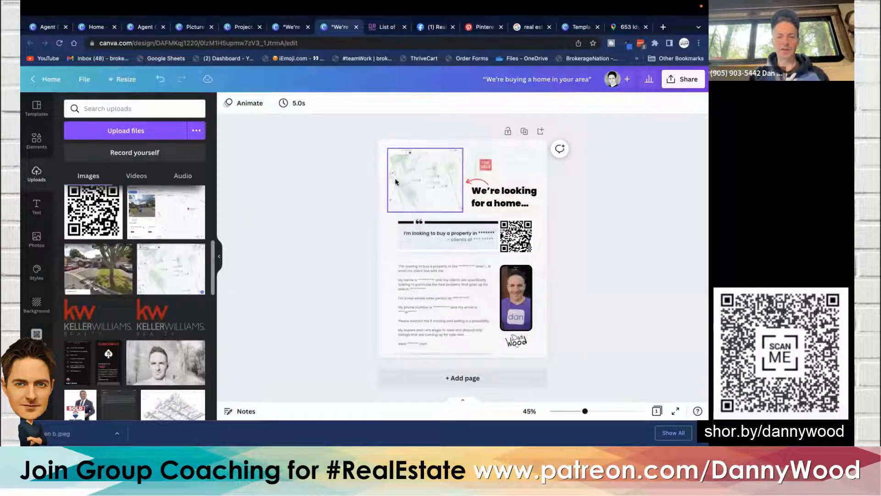
drag(168, 216, 417, 178)
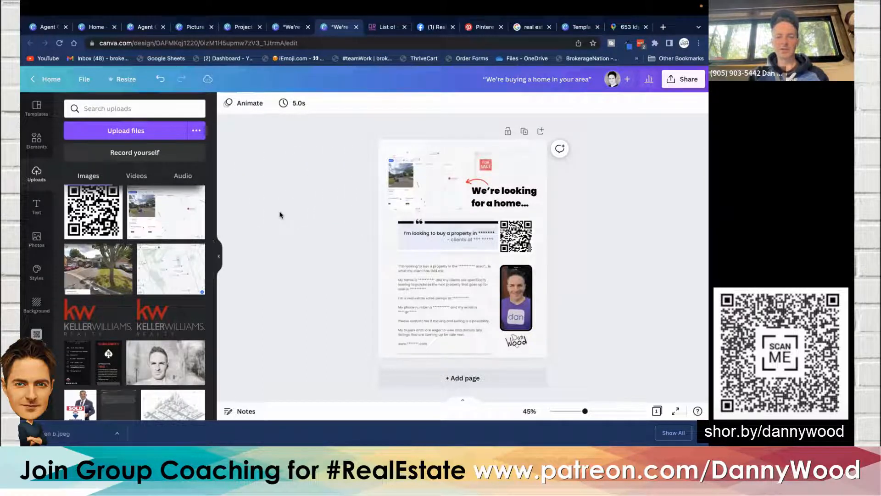
drag(171, 269, 430, 184)
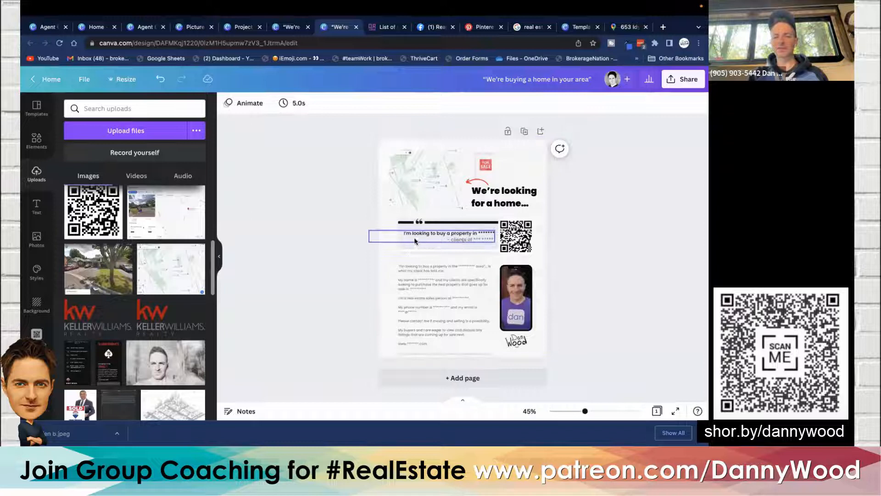
- Zoom in and crop the map screenshot by enlarging it within its frame, then confirm the crop
scroll(420, 225, up, 3)
scroll(419, 224, up, 5)
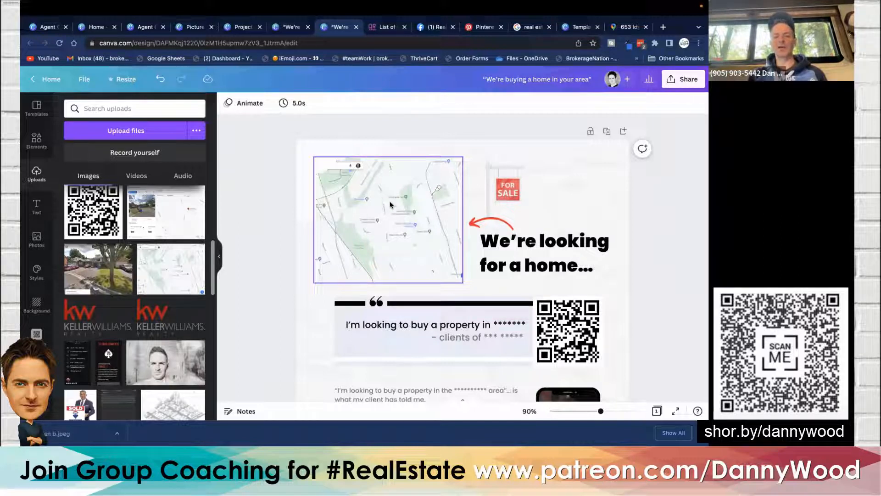
double_click(396, 216)
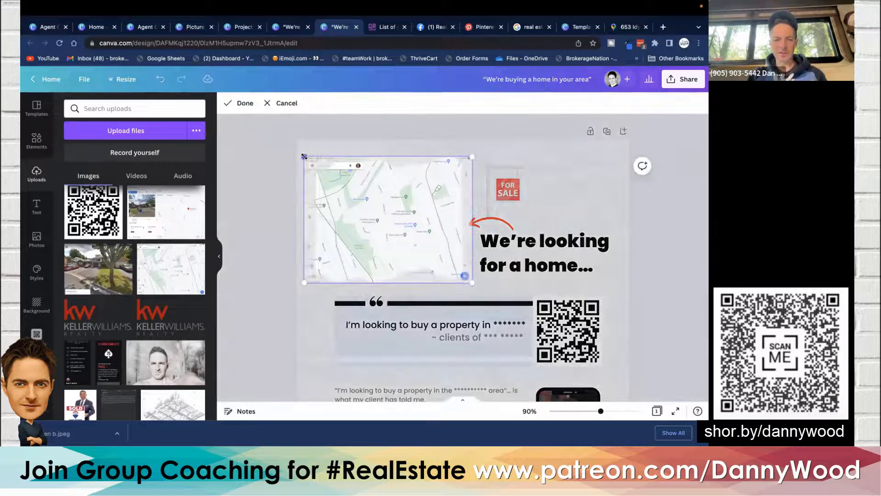
drag(304, 156, 264, 145)
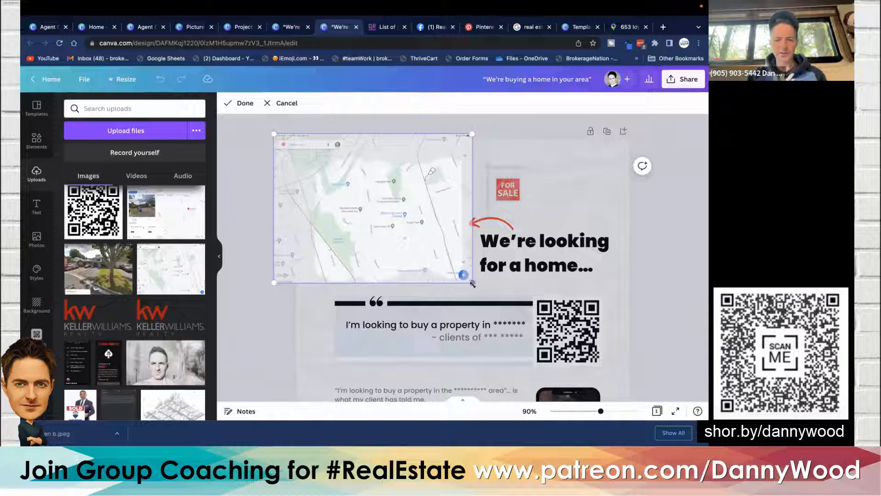
drag(472, 284, 506, 308)
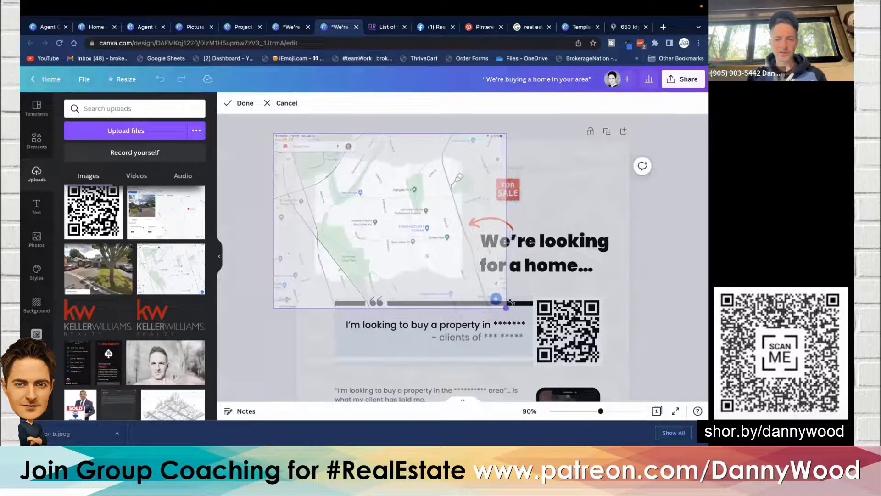
click(238, 103)
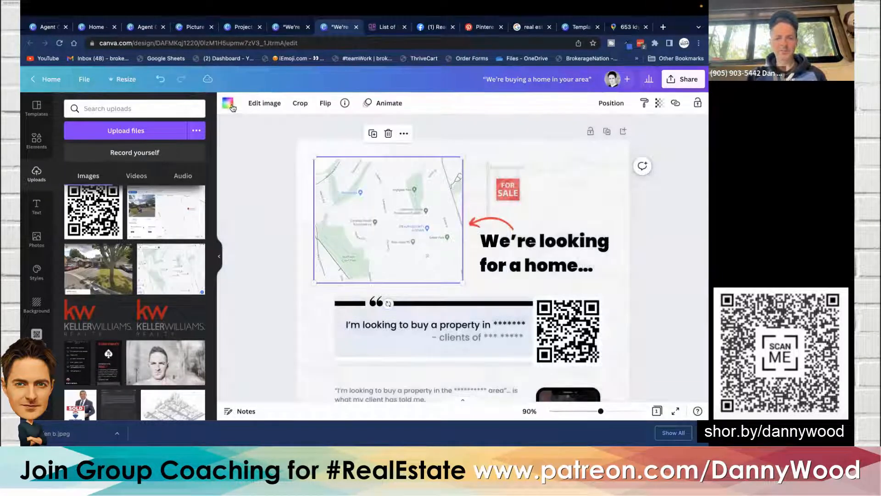
- Deselect the image and scroll through the flyer to review the map, quote and body text sections
click(268, 171)
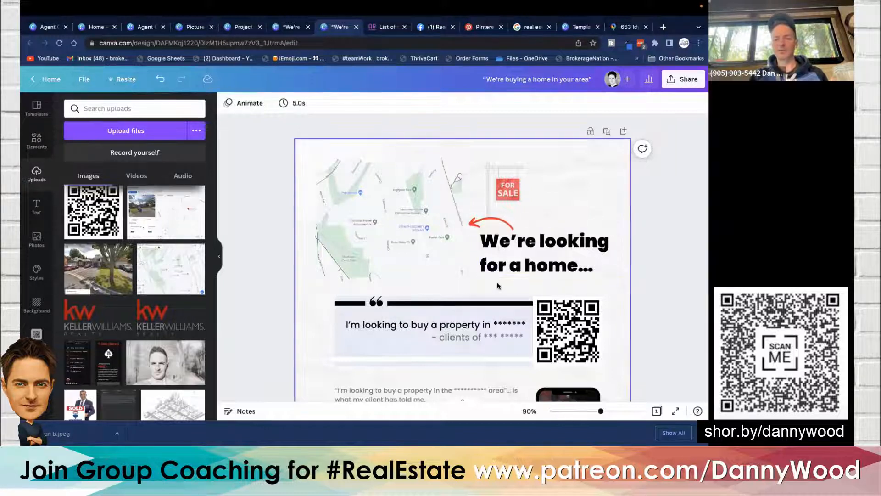
scroll(497, 282, down, 3)
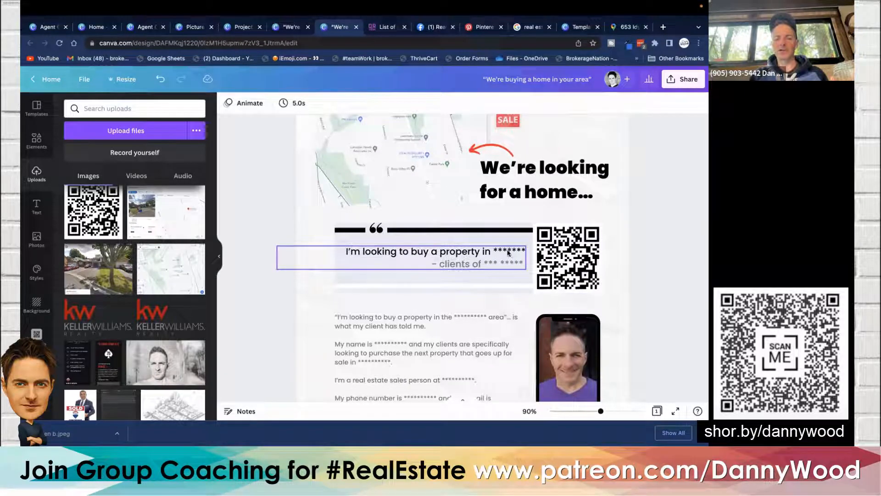
scroll(509, 268, down, 3)
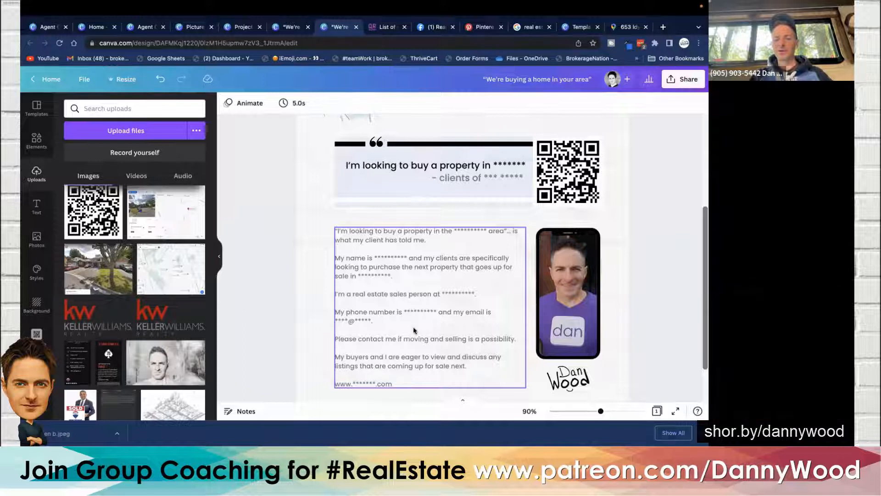
scroll(414, 330, up, 1)
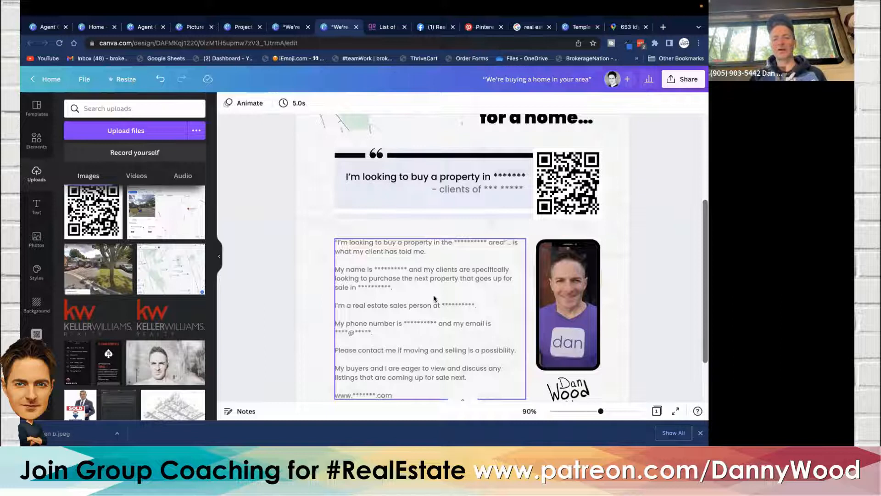
scroll(415, 262, down, 5)
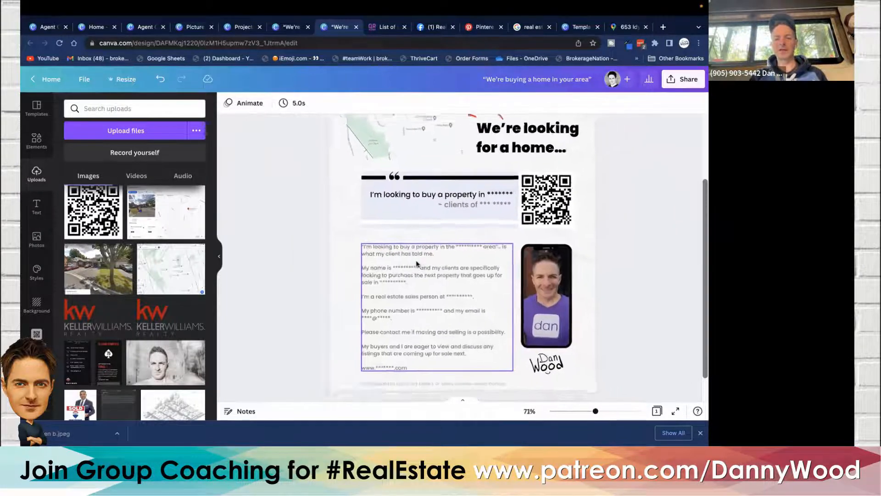
scroll(416, 263, up, 3)
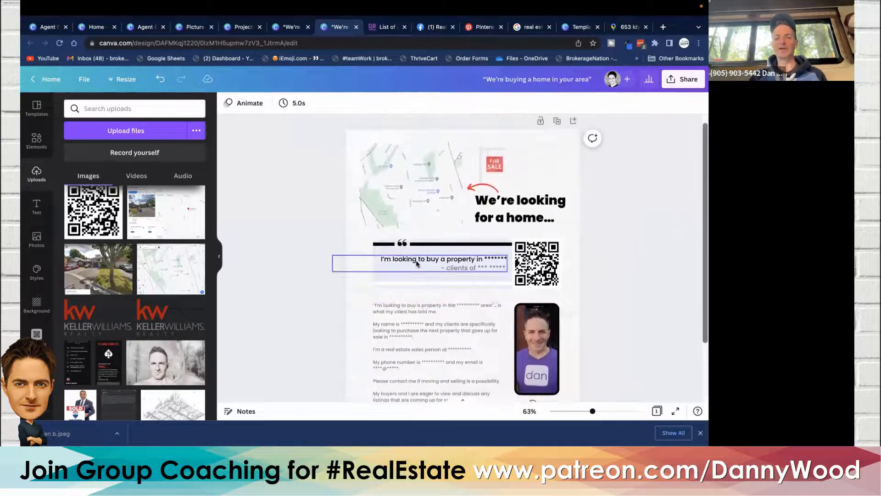